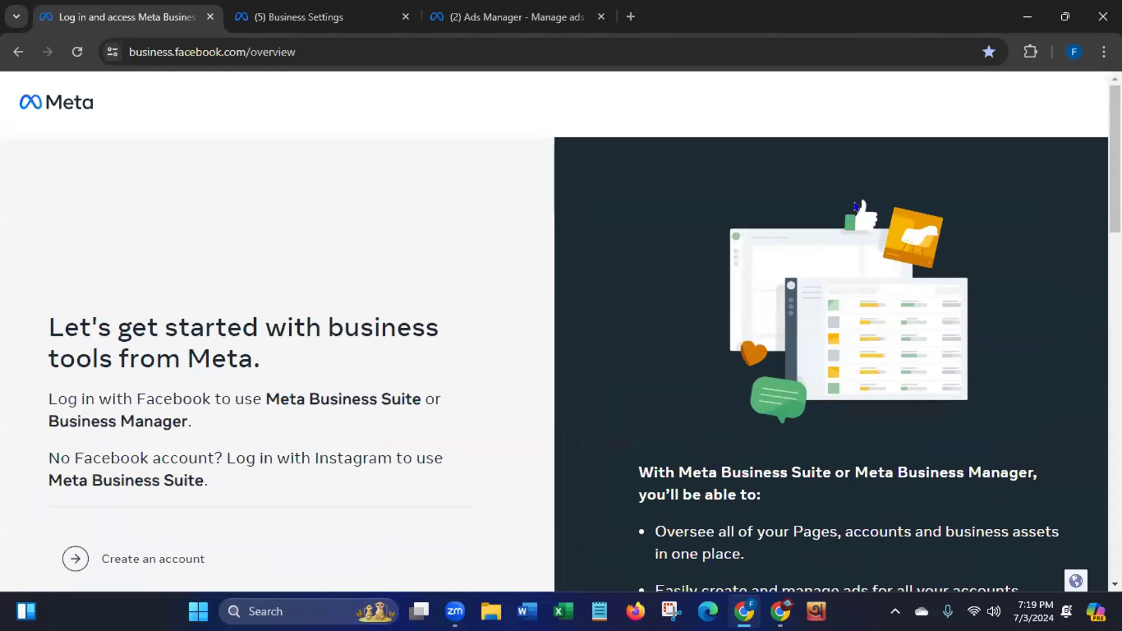
Scroll down to the benefits heading and briefly highlight the Meta Business Suite and Business Manager names
scroll(736, 353, down, 2)
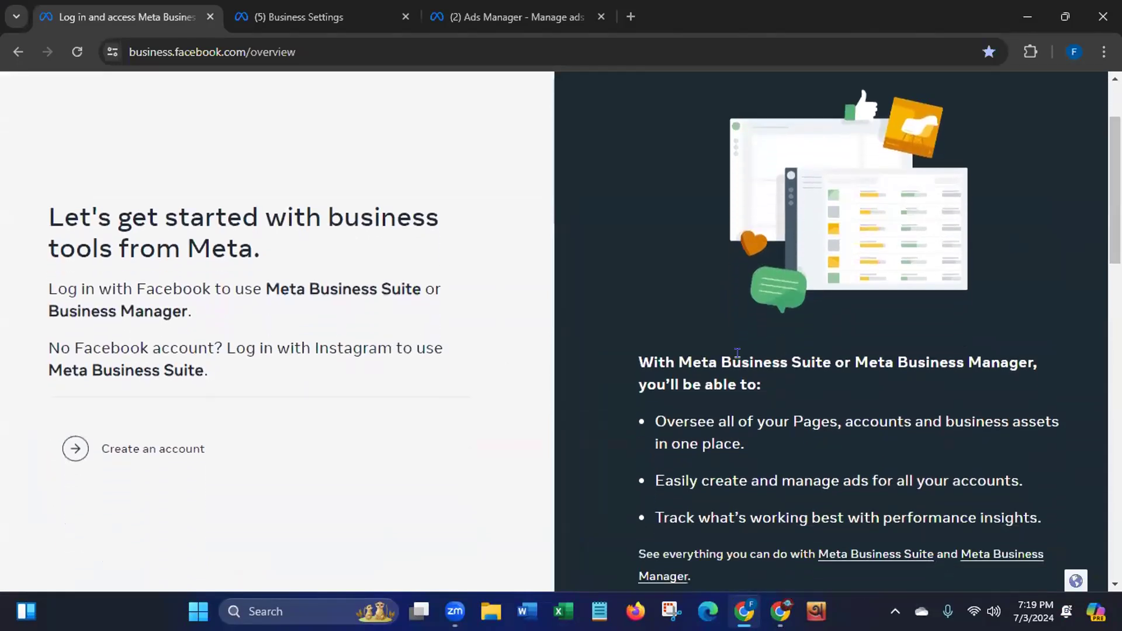
drag(672, 351, 1026, 357)
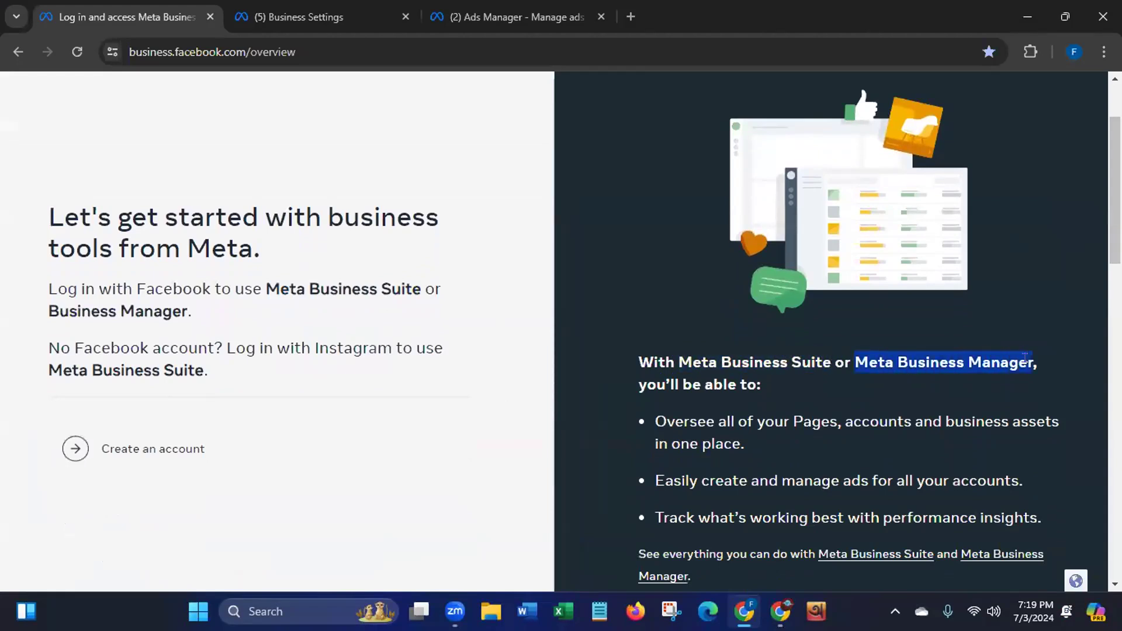
click(679, 362)
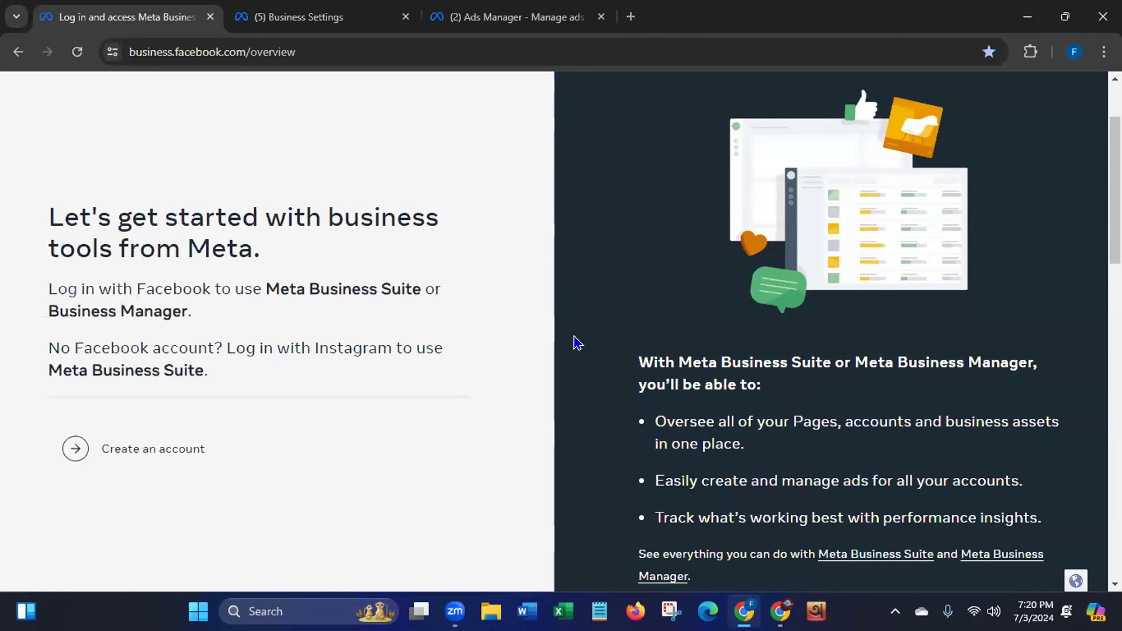
Highlight 'Meta Business Manager' in the benefits heading and erase the freehand Zoom annotation lines
drag(676, 361, 1046, 366)
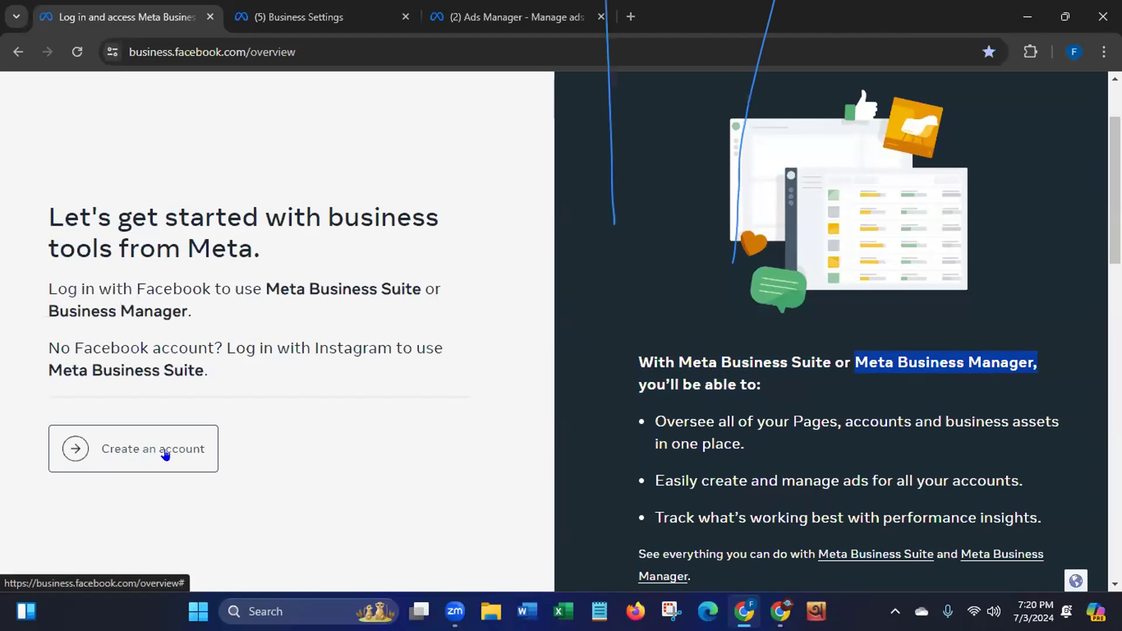
click(513, 567)
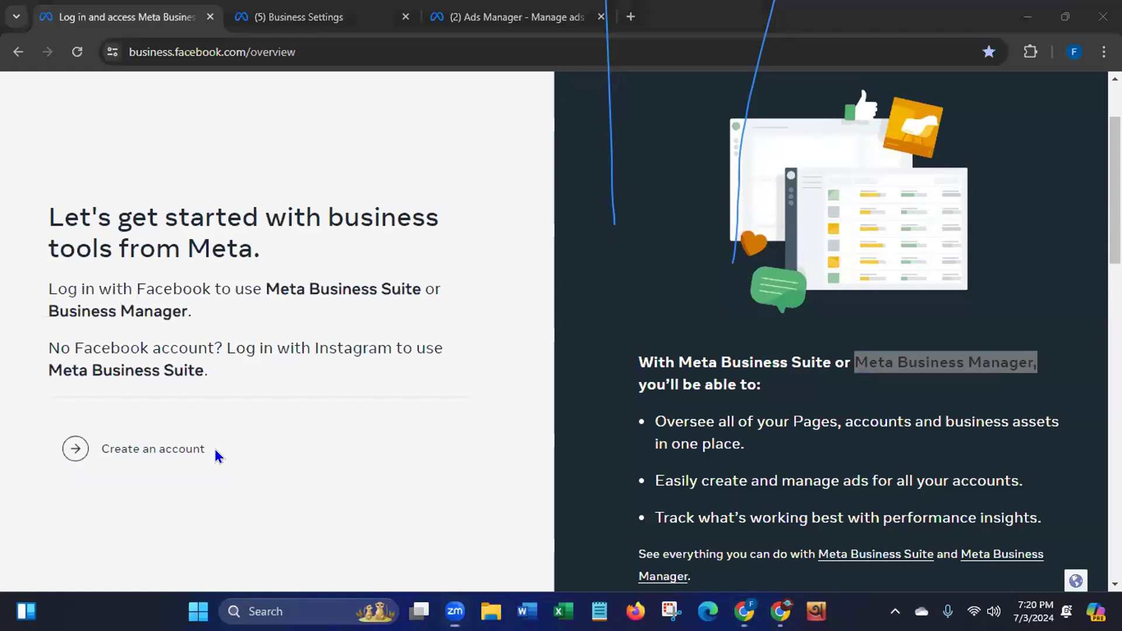
click(608, 125)
click(733, 160)
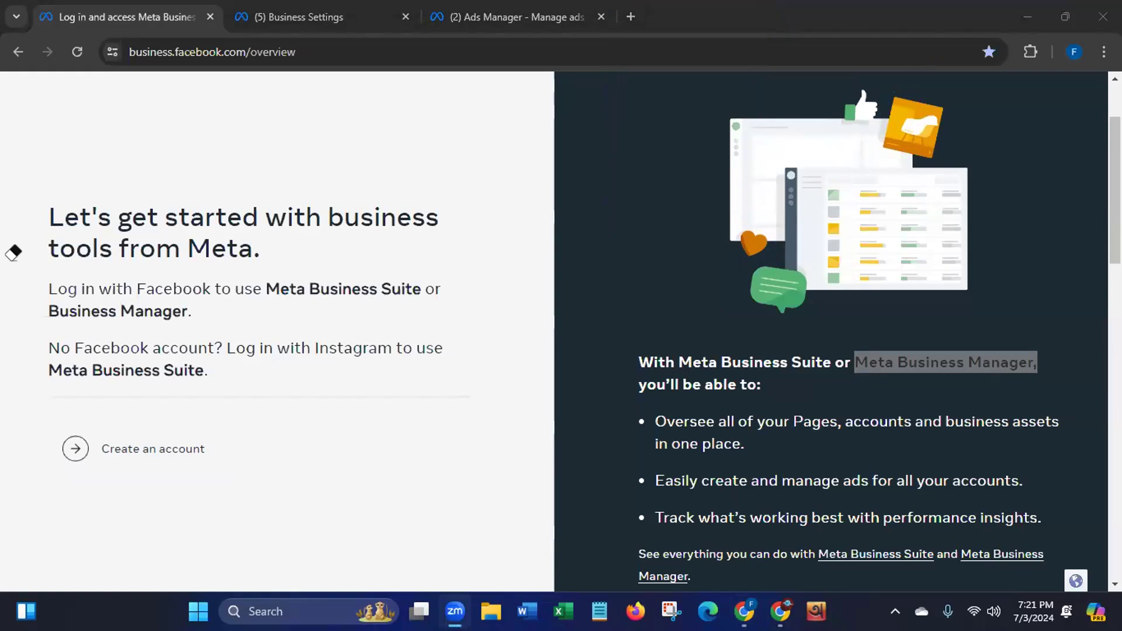
click(850, 557)
key(Escape)
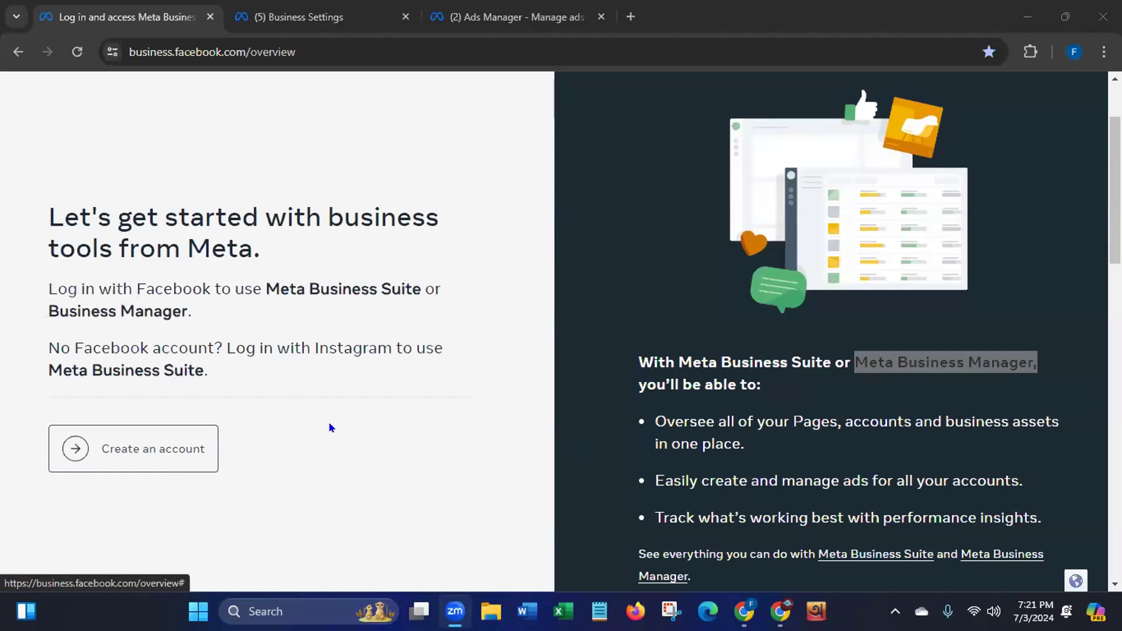
Highlight the first benefit about overseeing all Pages, accounts and business assets in one place
scroll(584, 331, down, 2)
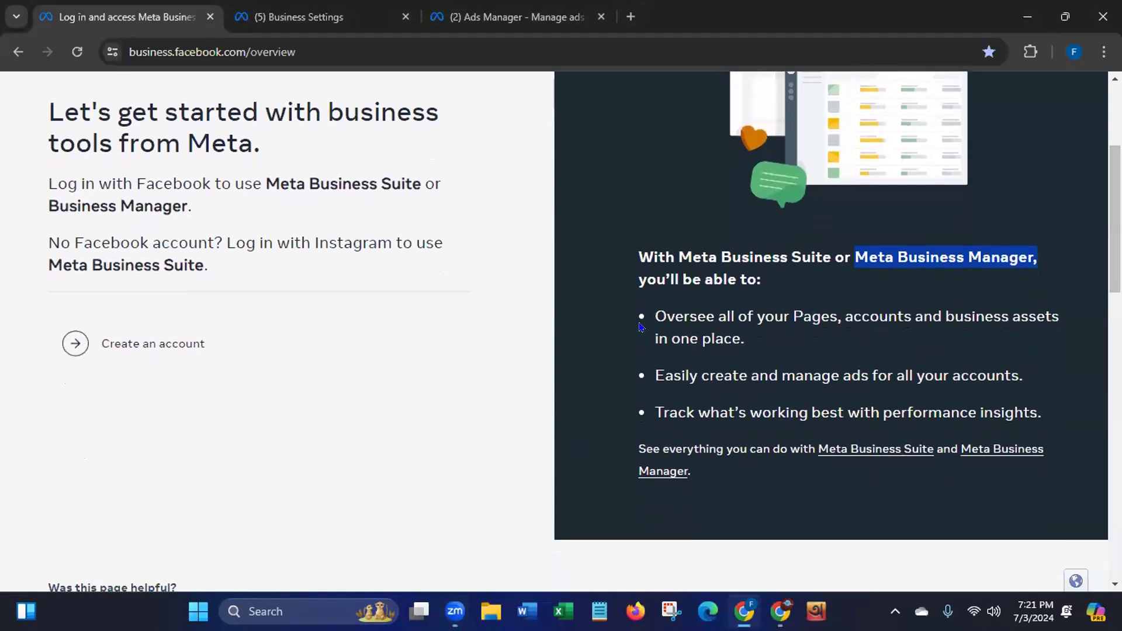
click(654, 306)
drag(655, 305, 781, 336)
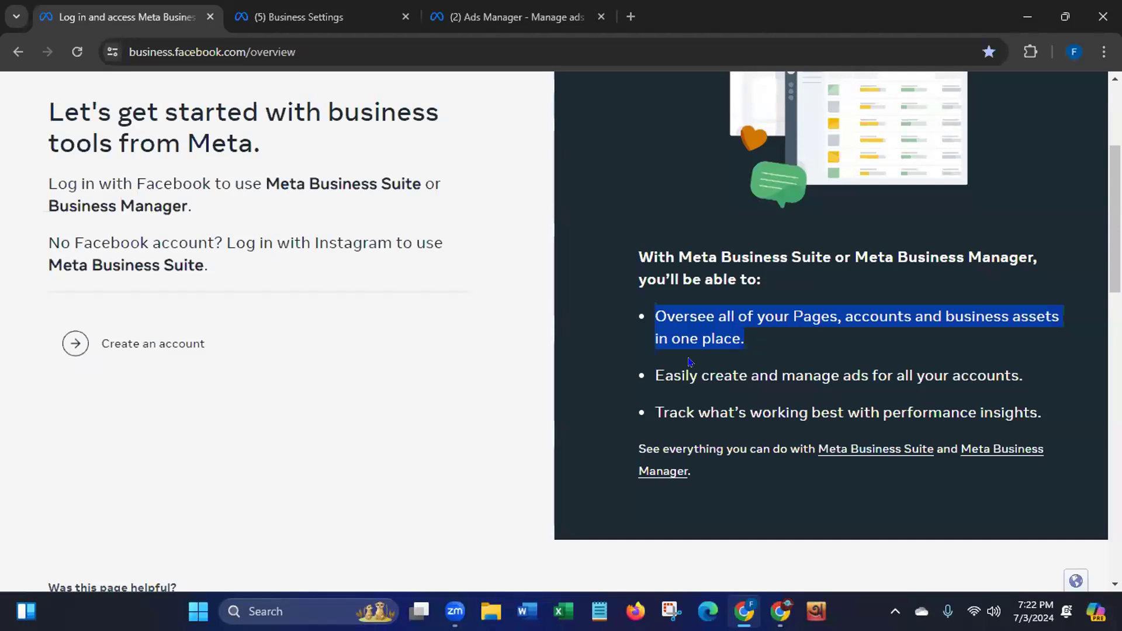
Highlight the ad-management and performance-insights benefits, then return to the top of the page
drag(647, 367, 1031, 369)
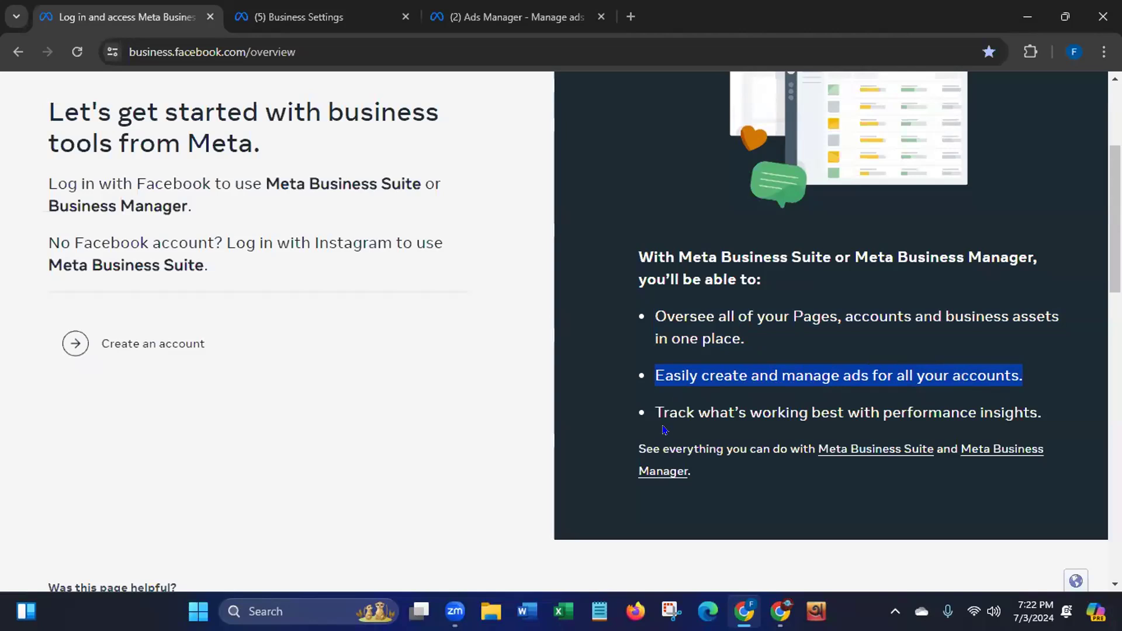
drag(652, 406, 1059, 416)
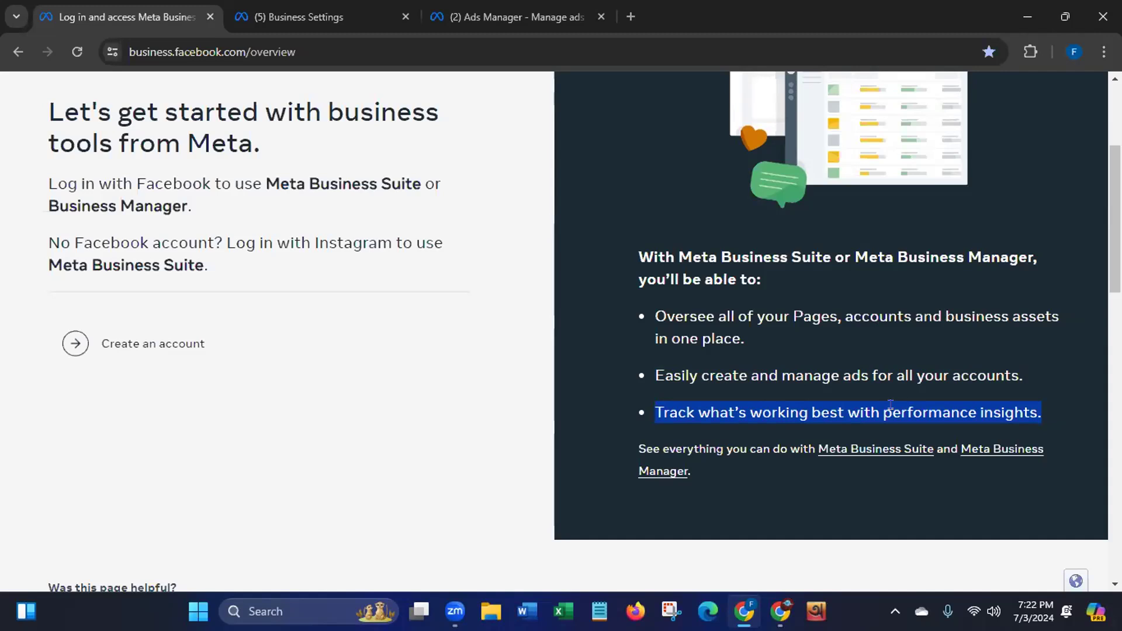
scroll(636, 315, up, 4)
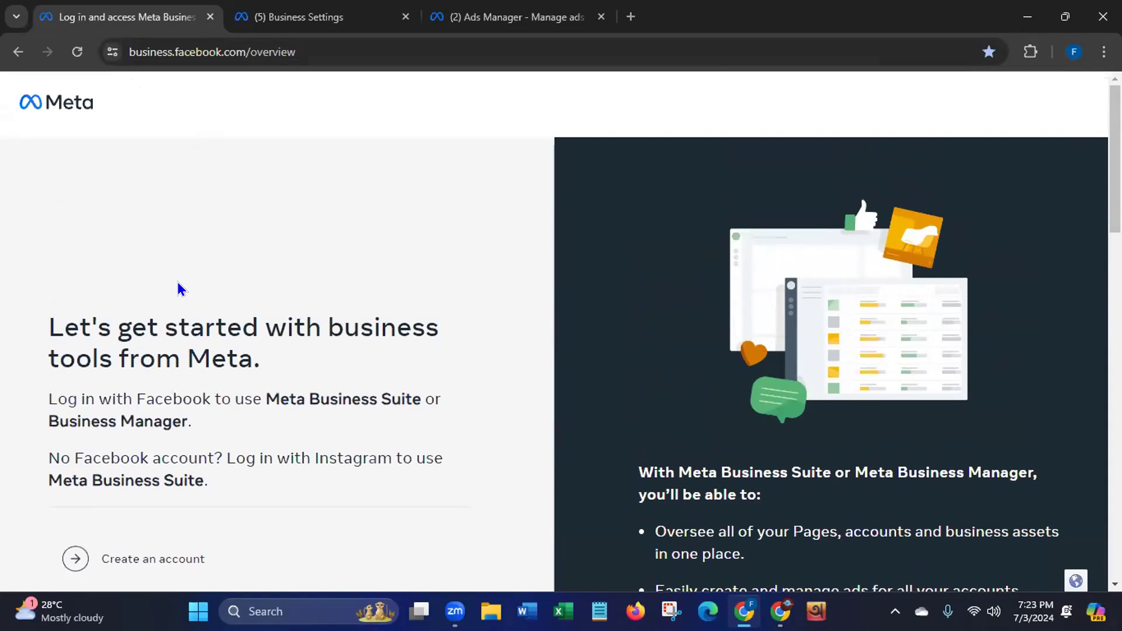
click(124, 47)
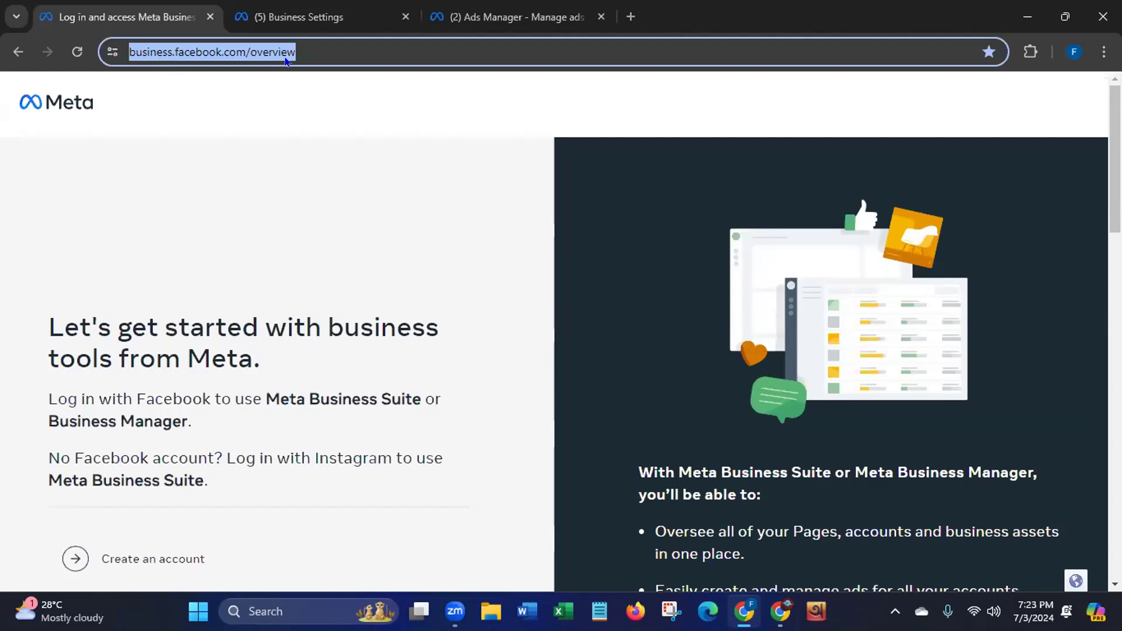
click(448, 555)
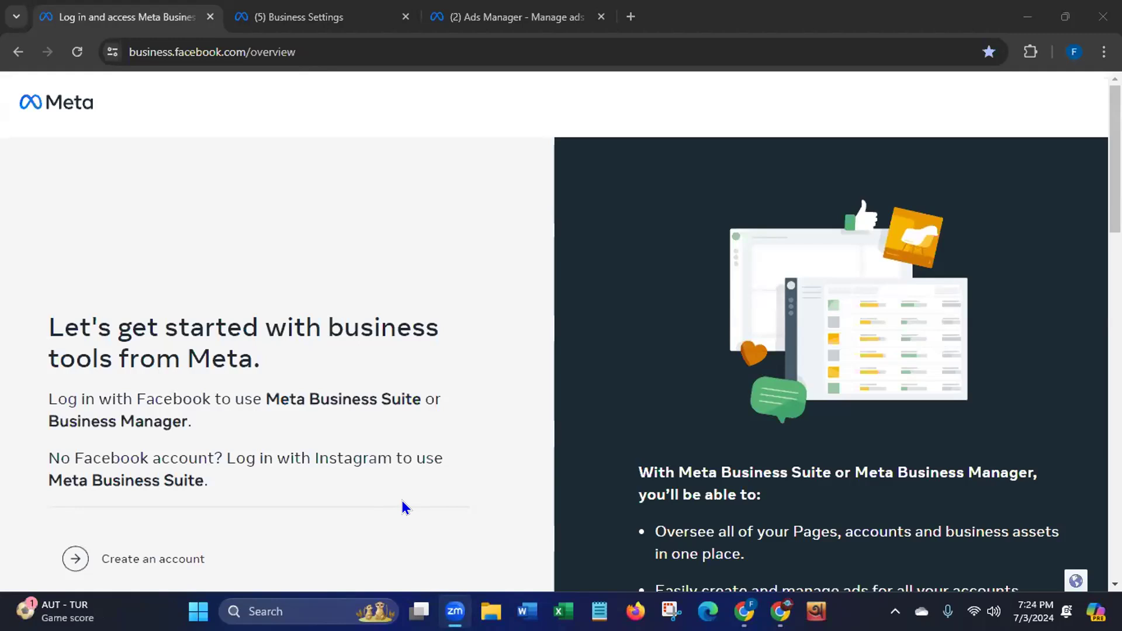
Open 'Create an account' and highlight the portfolio form's heading and the prefilled name under Your name
click(144, 561)
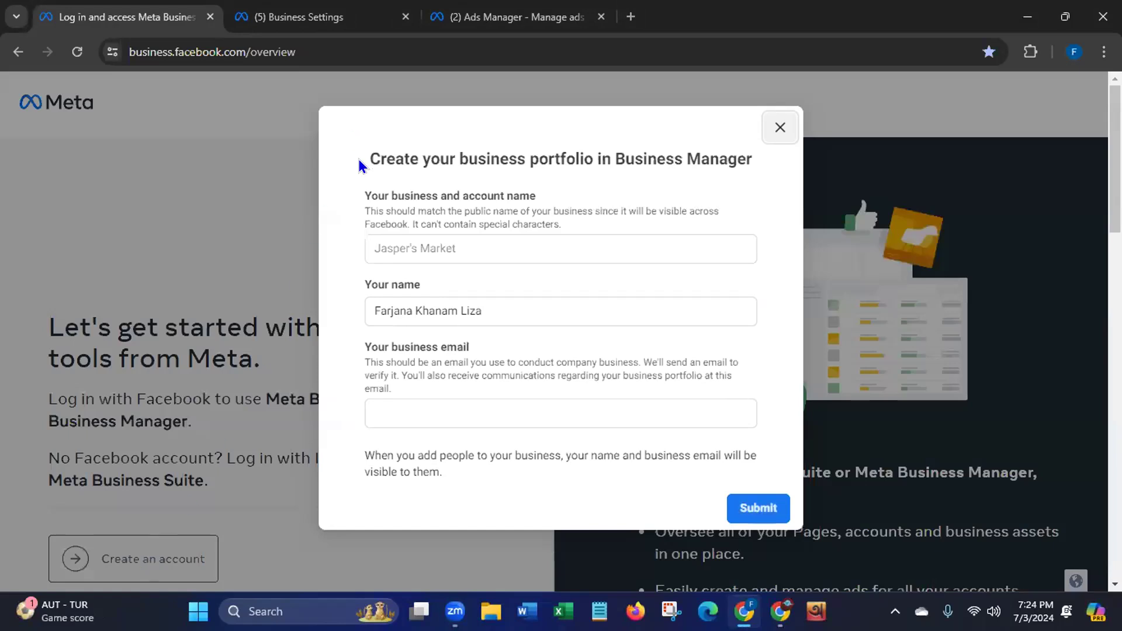
drag(367, 149, 756, 169)
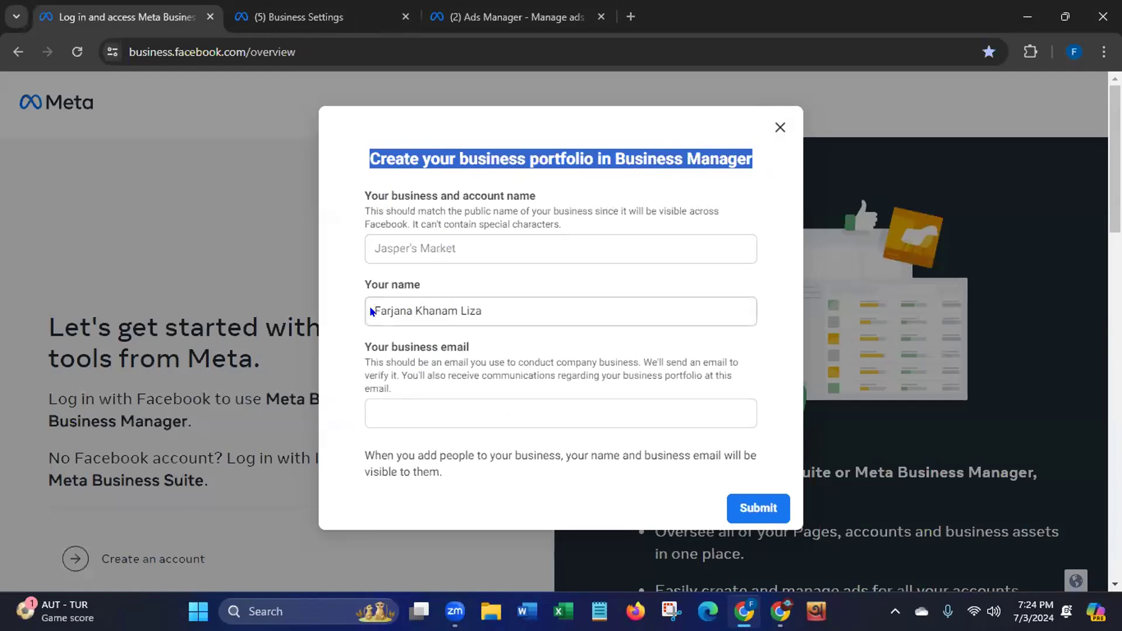
drag(372, 311, 528, 310)
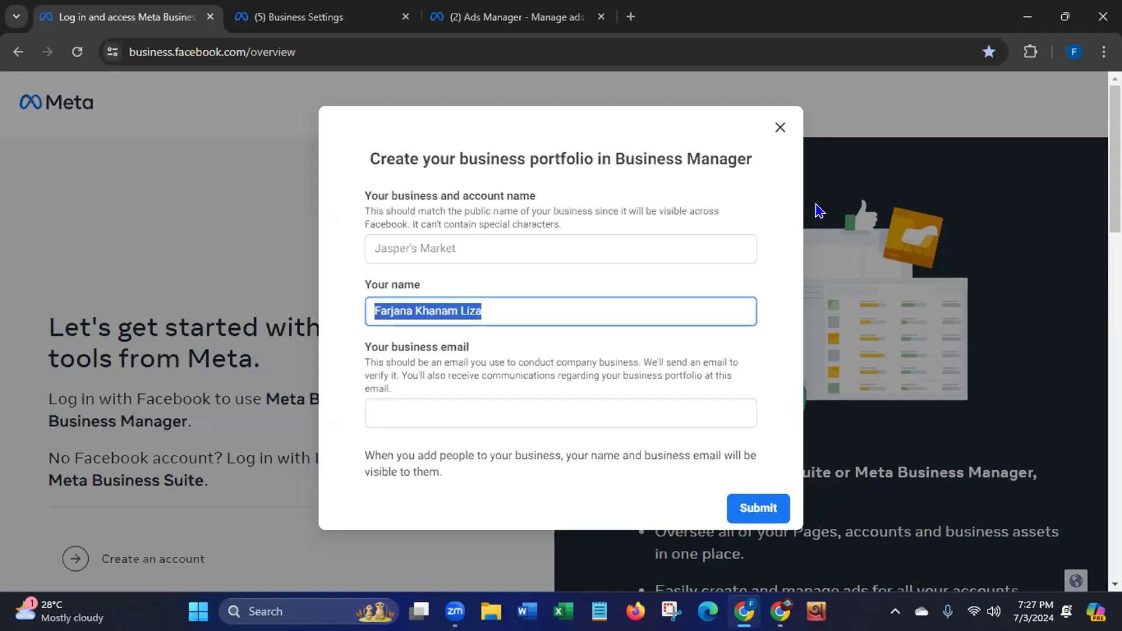
Highlight 'Business Manager' and 'business portfolio' in the title, point out Your name, and minimize Chrome
drag(614, 157, 756, 166)
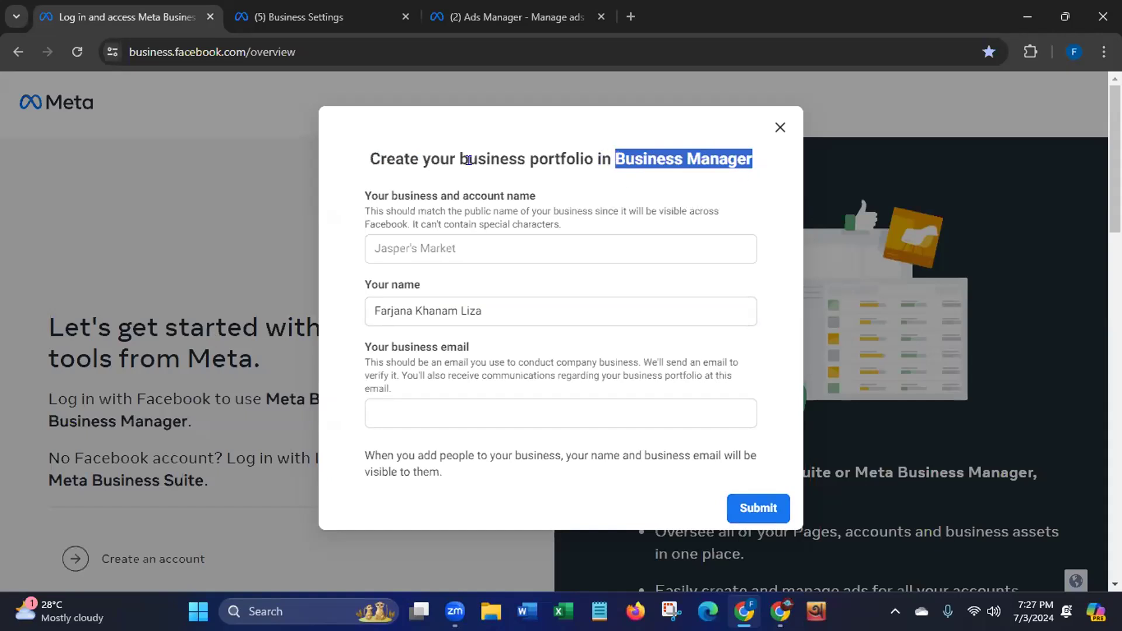
drag(456, 158, 588, 157)
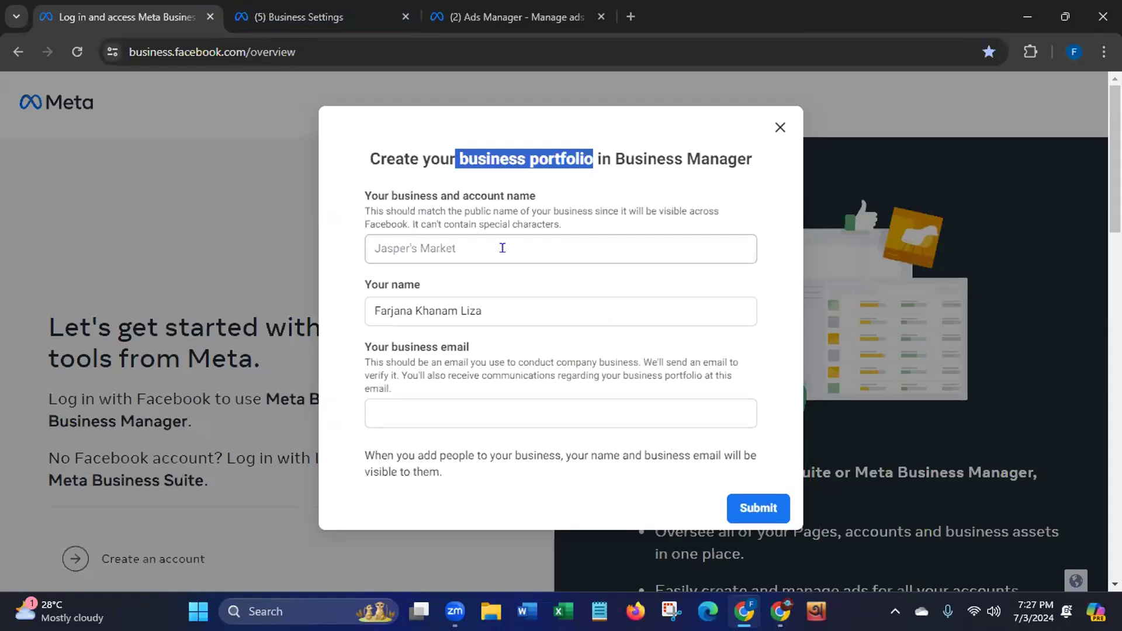
click(369, 308)
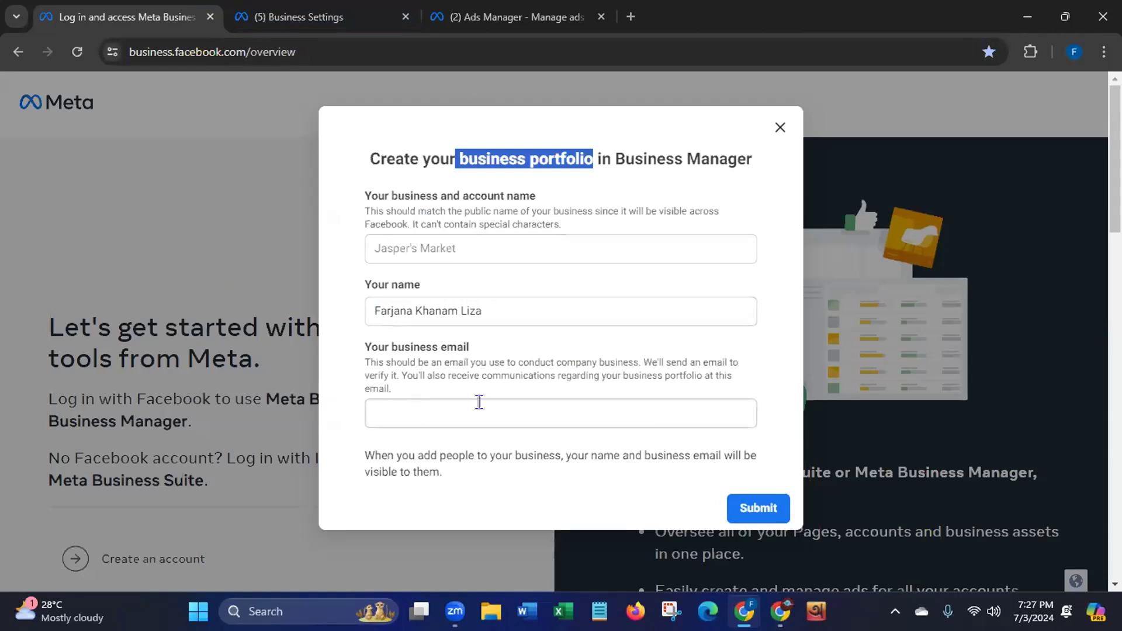
click(597, 571)
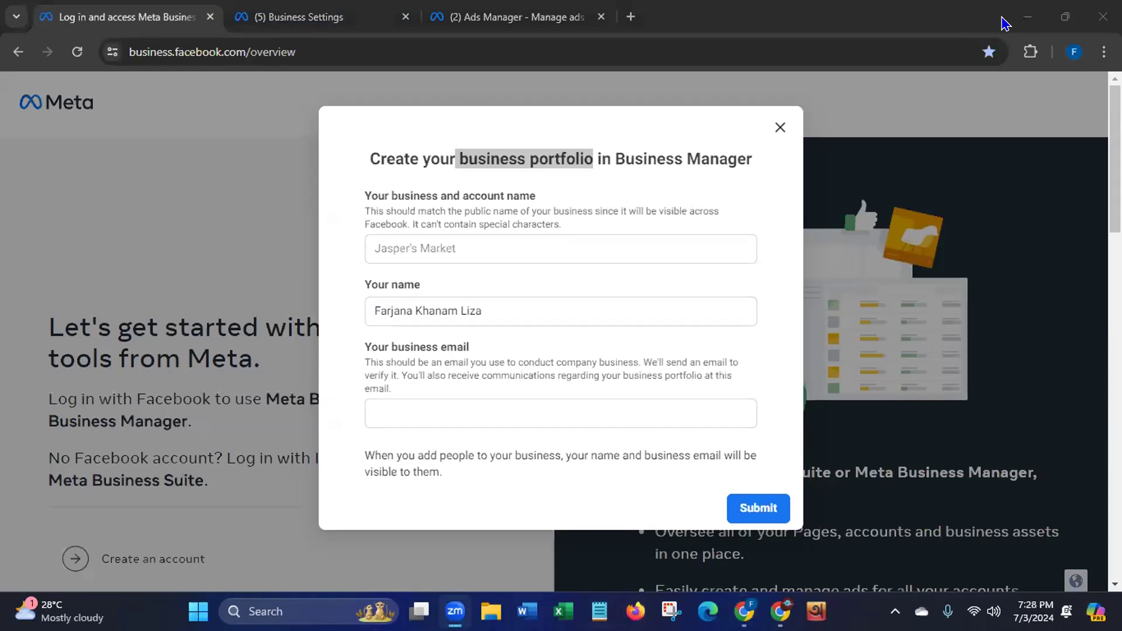
click(1024, 16)
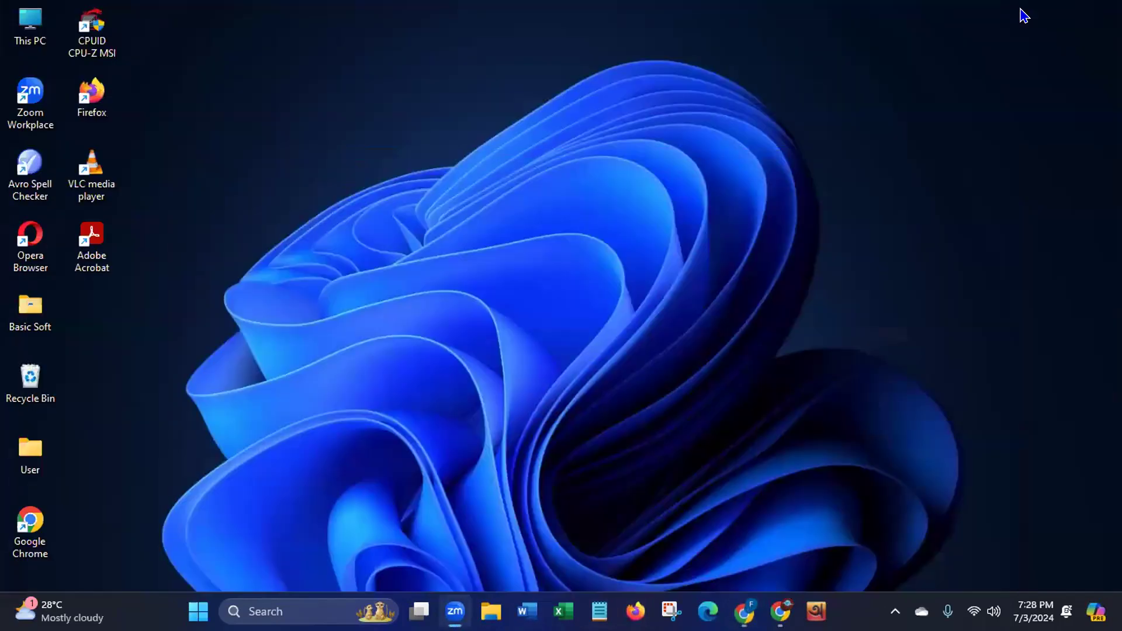
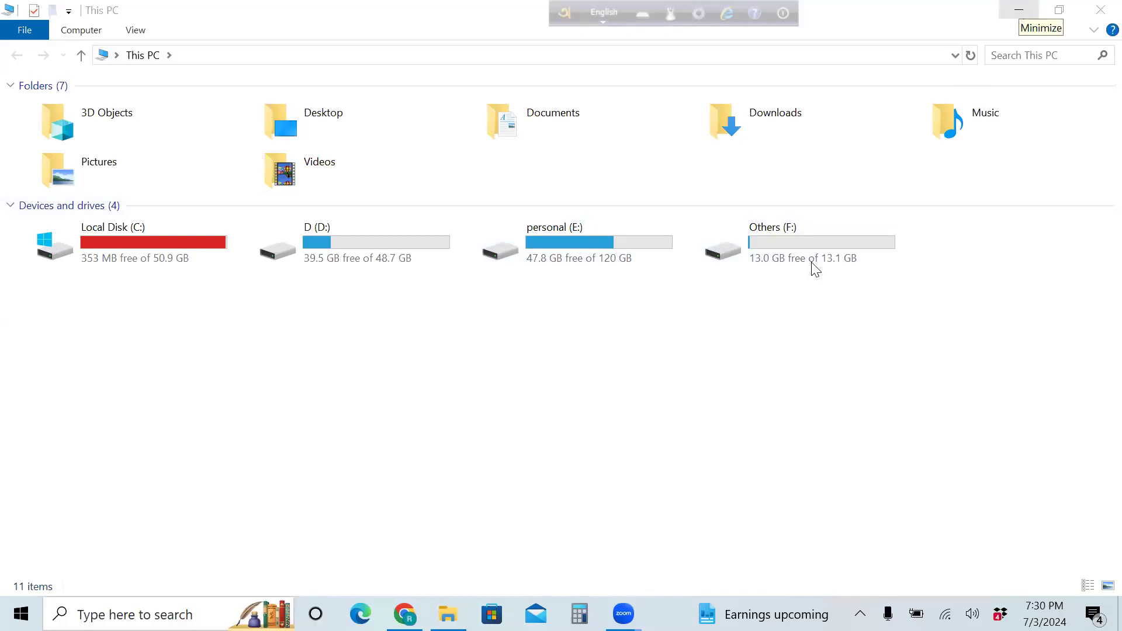
In Facebook, switch from the DM & Freelancer Associate Page to your personal profile
click(1018, 10)
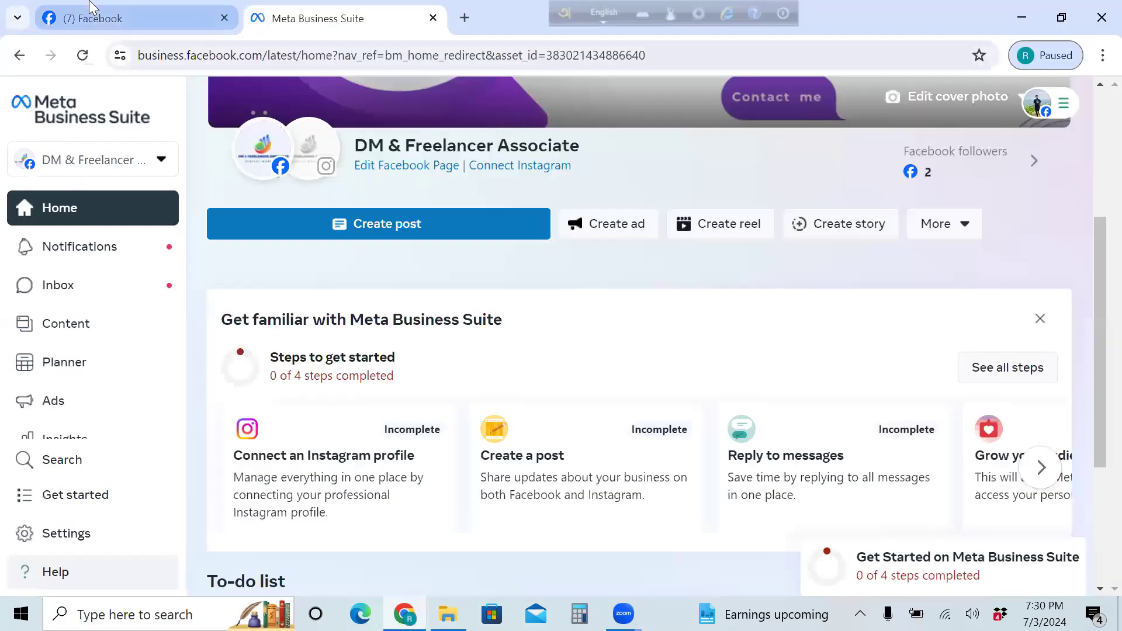
click(88, 18)
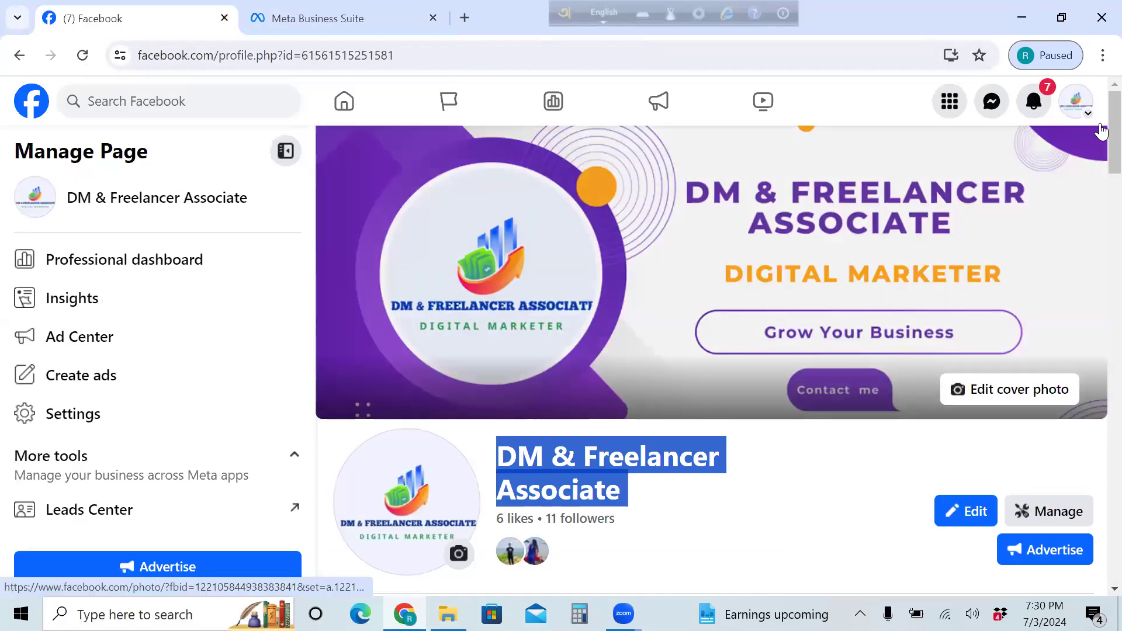
key(super+Down)
click(814, 103)
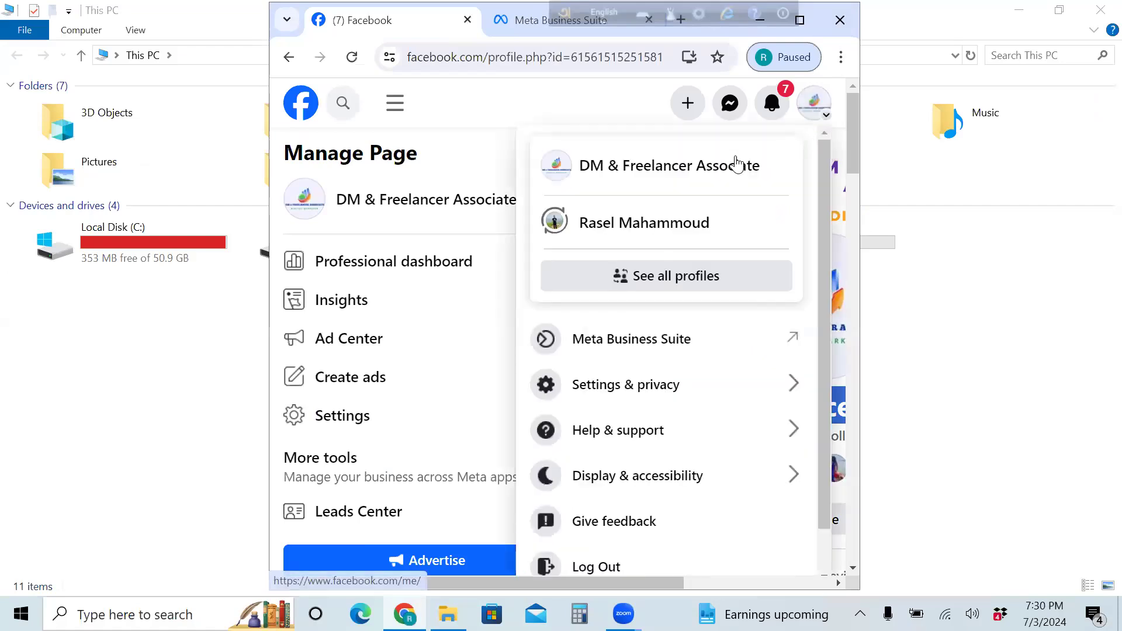
click(651, 224)
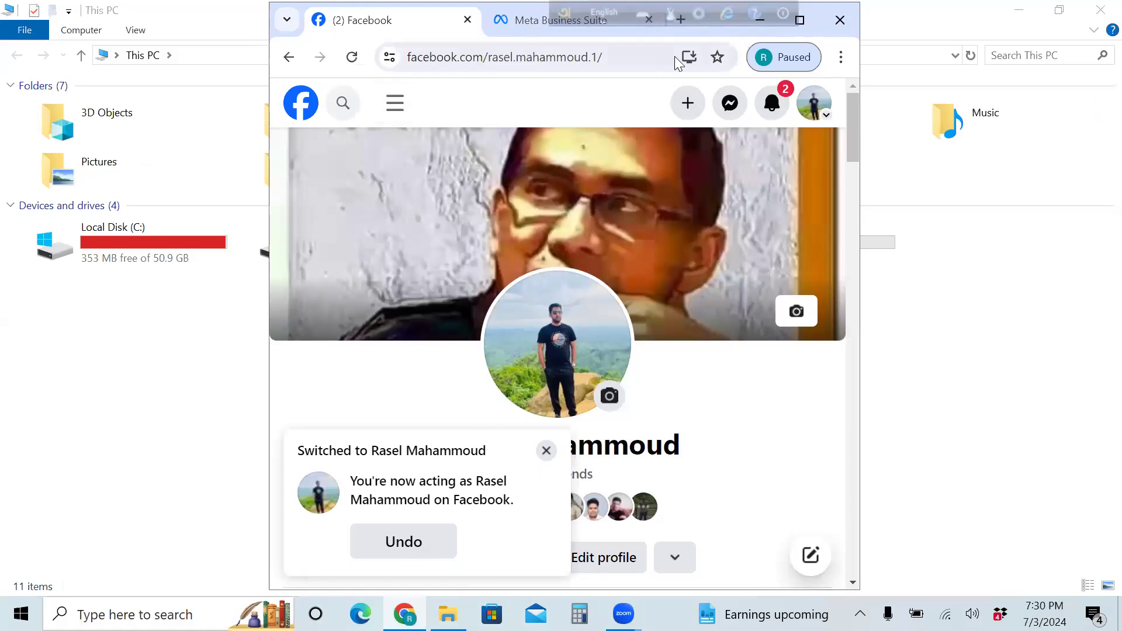
Close the floating language toolbar and maximize Chrome
click(783, 15)
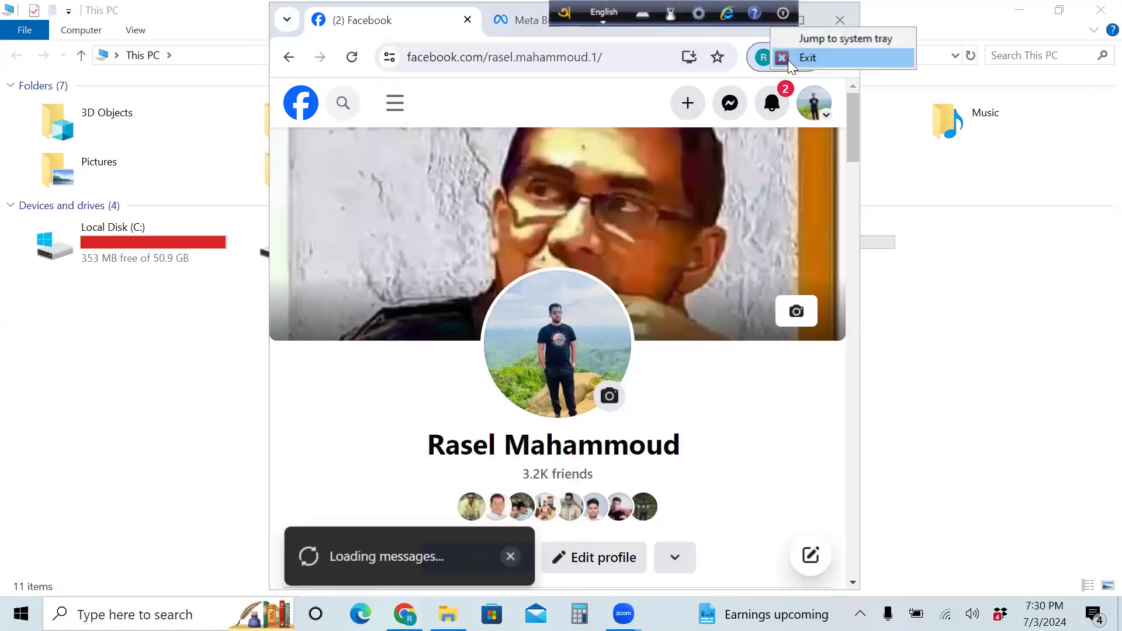
click(808, 41)
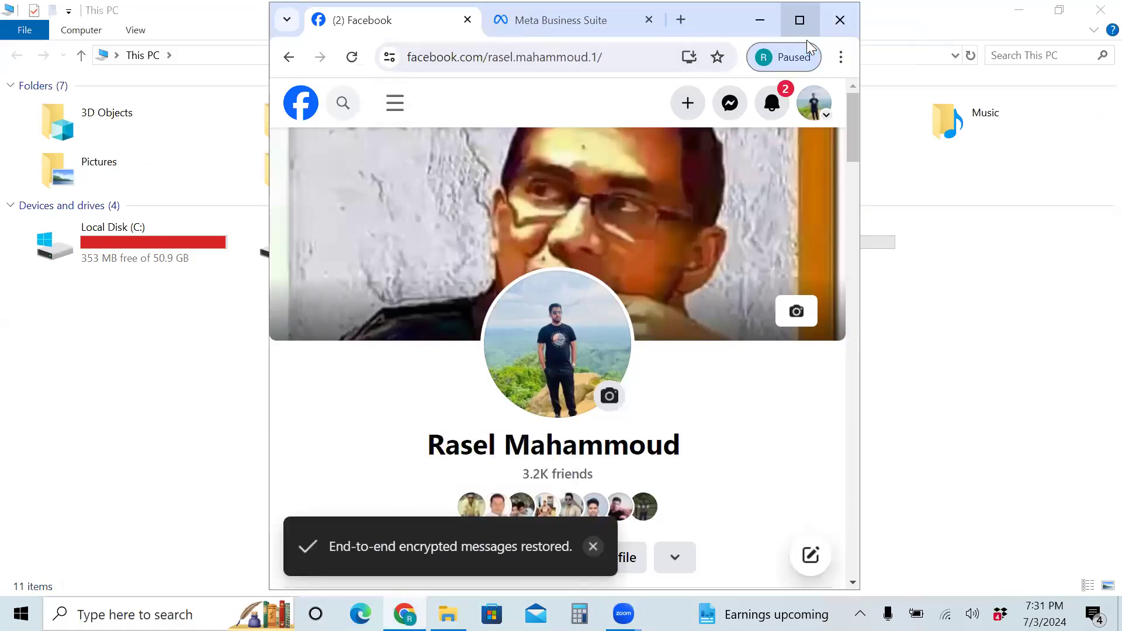
click(807, 39)
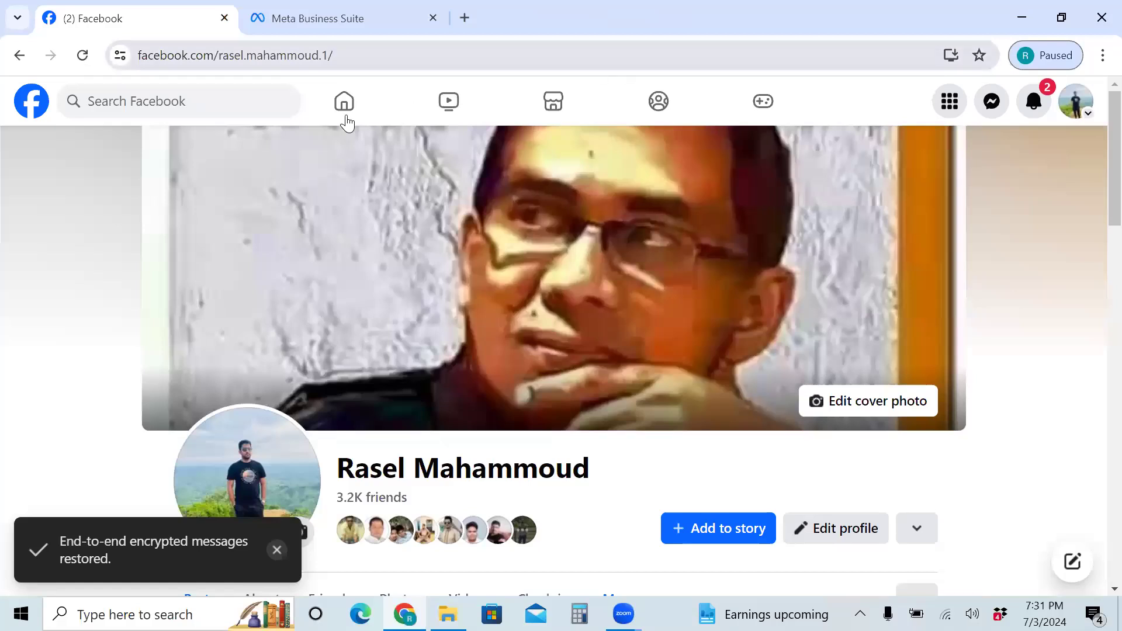
Go to the Facebook news feed and view the Chrome profile's paused sync status
click(346, 117)
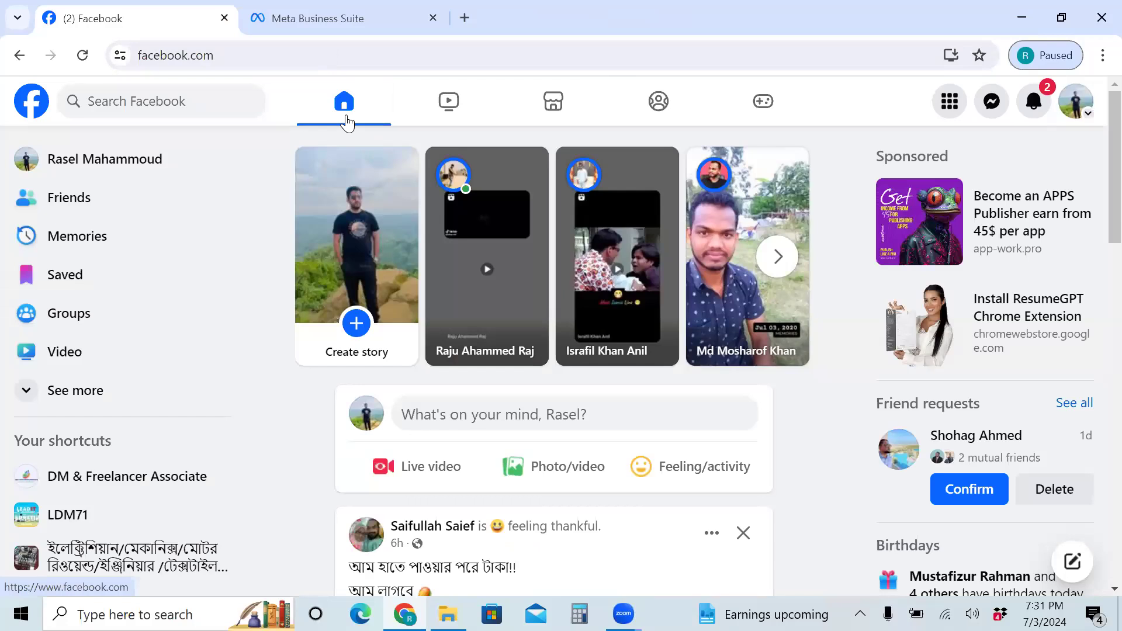
click(1047, 56)
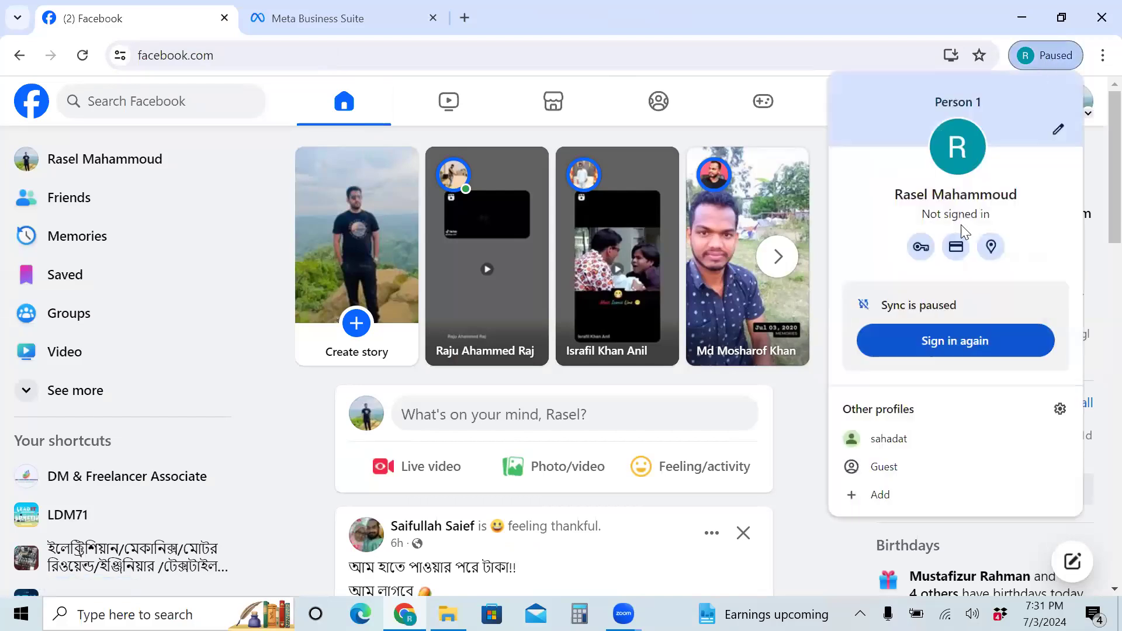
Restart Chrome sign-in, replace the prefilled email with the other Gmail address, and continue
click(930, 346)
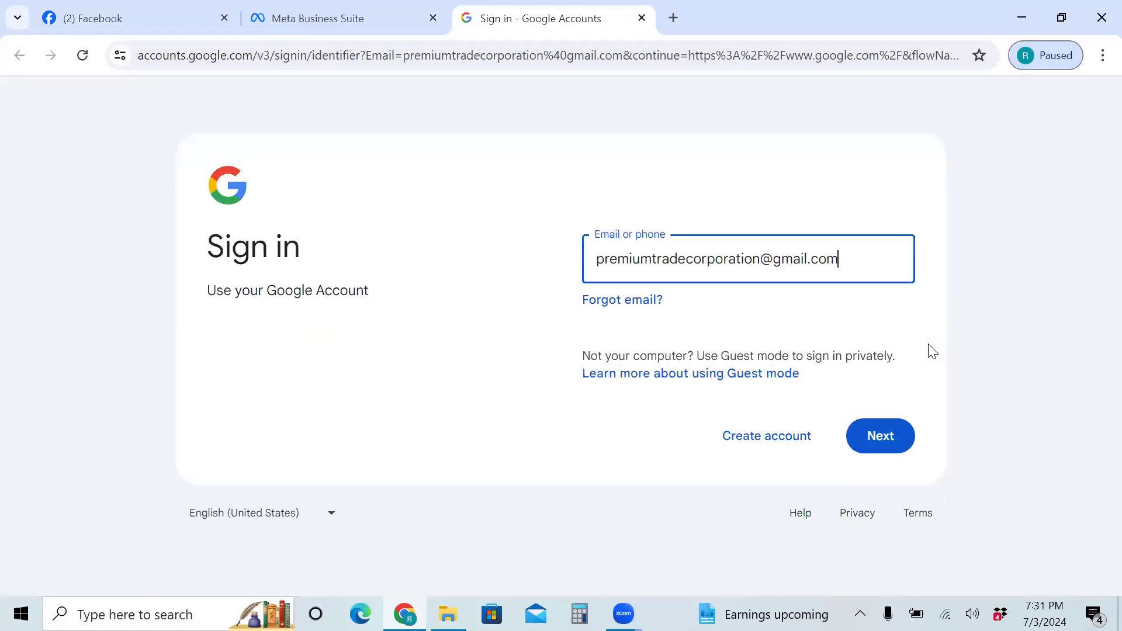
click(875, 439)
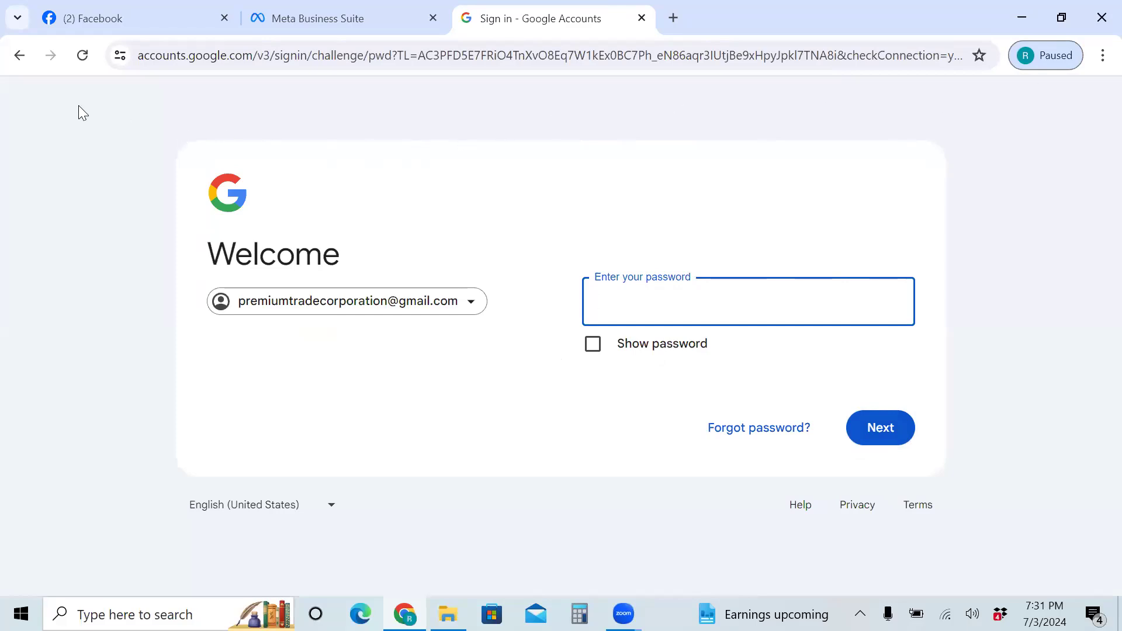
click(19, 56)
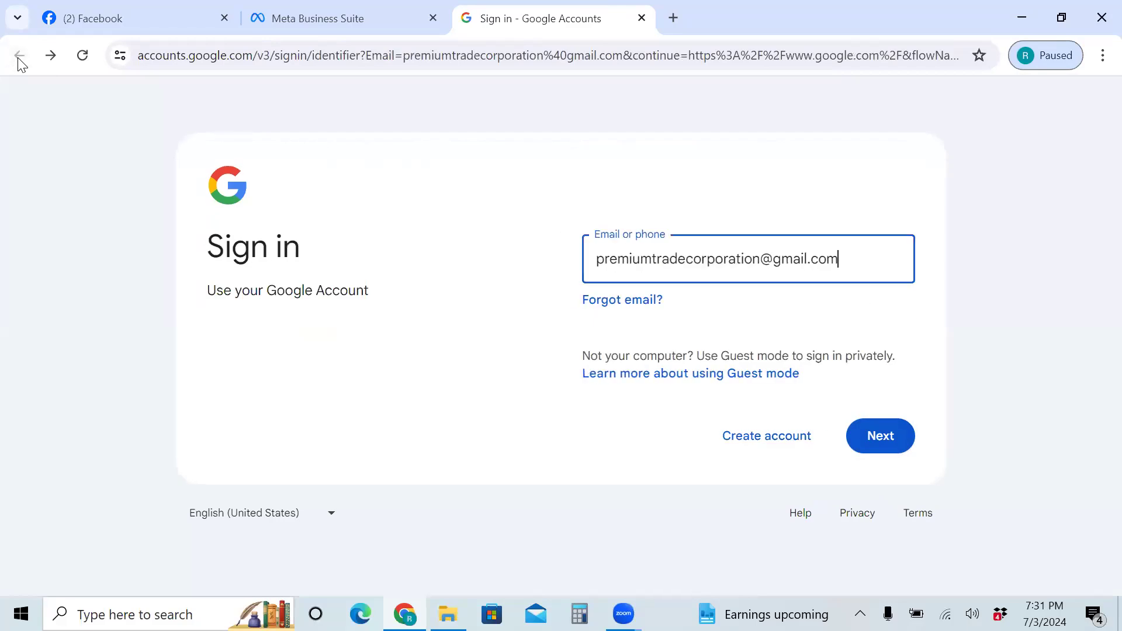
key(BackSpace)
key(BackSpace)
key(BackSpace)
key(BackSpace)
key(BackSpace)
key(BackSpace)
key(BackSpace)
key(BackSpace)
key(BackSpace)
key(BackSpace)
key(BackSpace)
key(BackSpace)
key(BackSpace)
key(BackSpace)
key(BackSpace)
key(BackSpace)
drag(871, 263, 584, 267)
key(BackSpace)
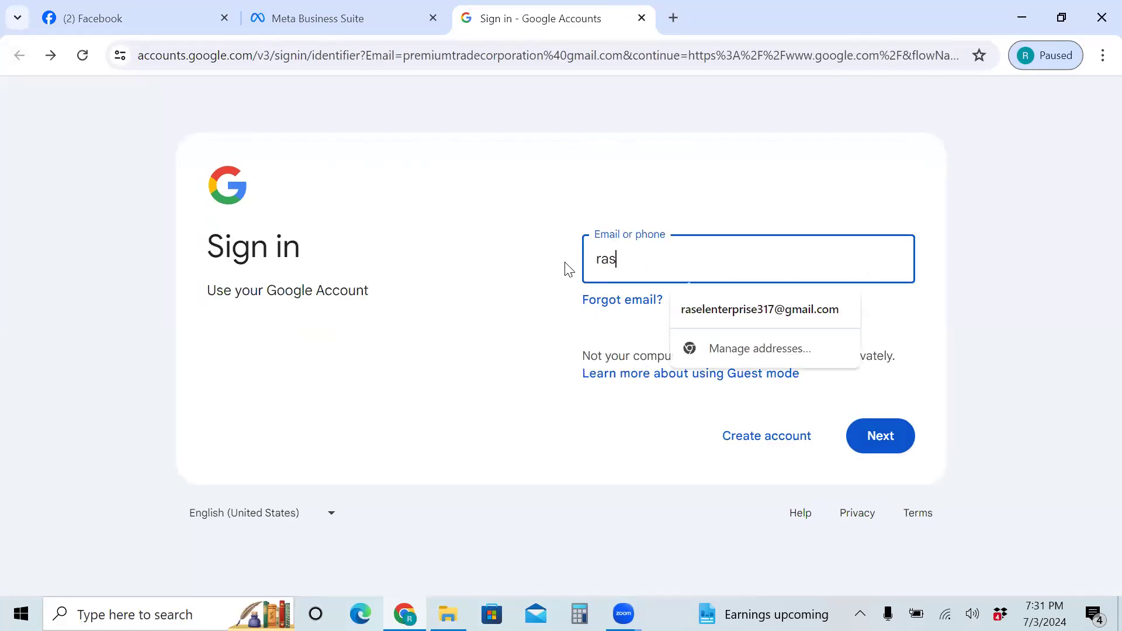
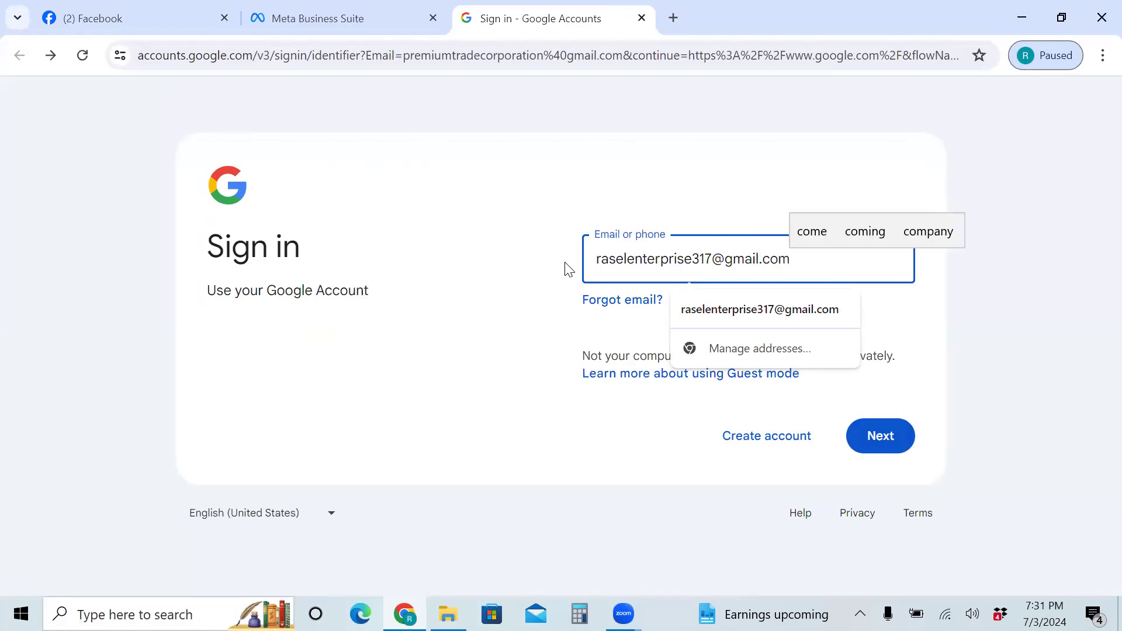
right_click(564, 270)
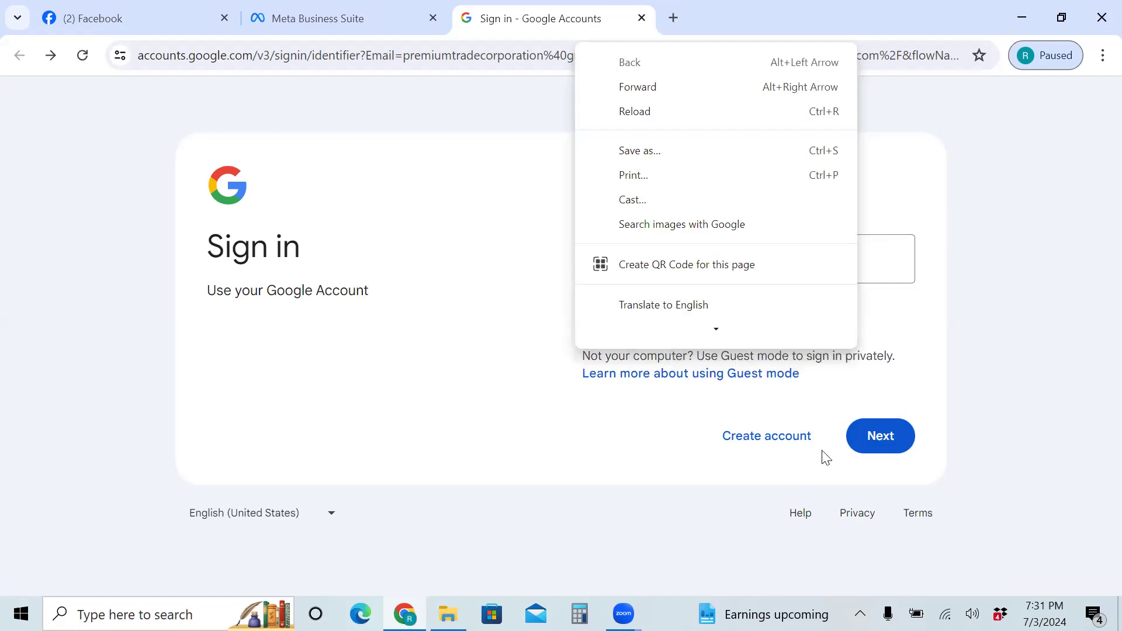
click(866, 426)
click(866, 425)
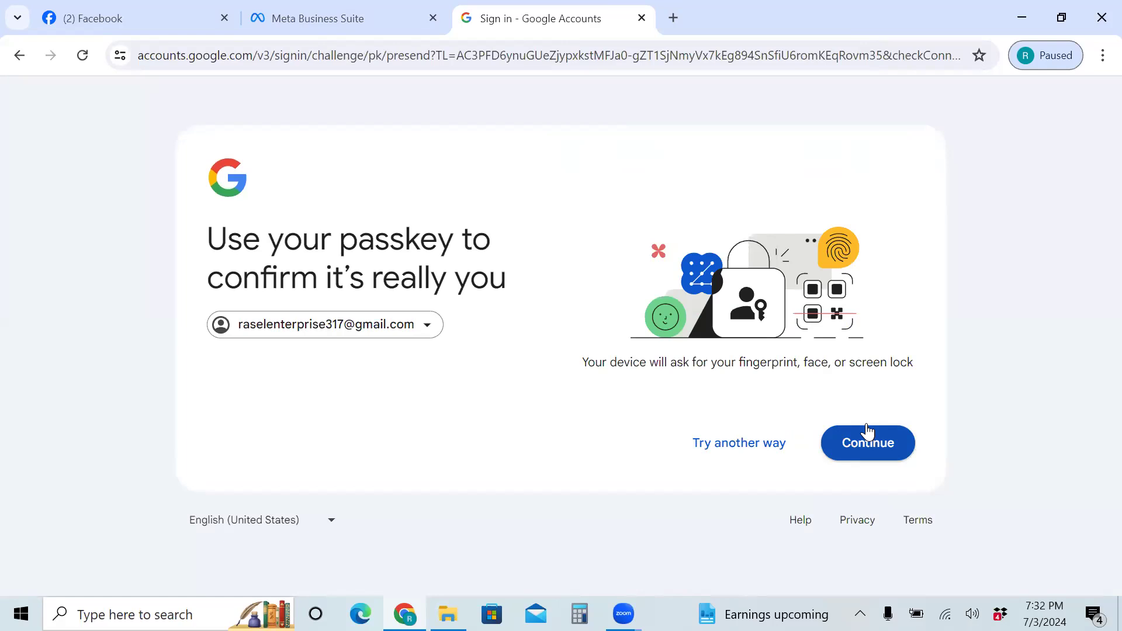
Cancel the failed passkey prompt and choose Enter your password instead
click(867, 426)
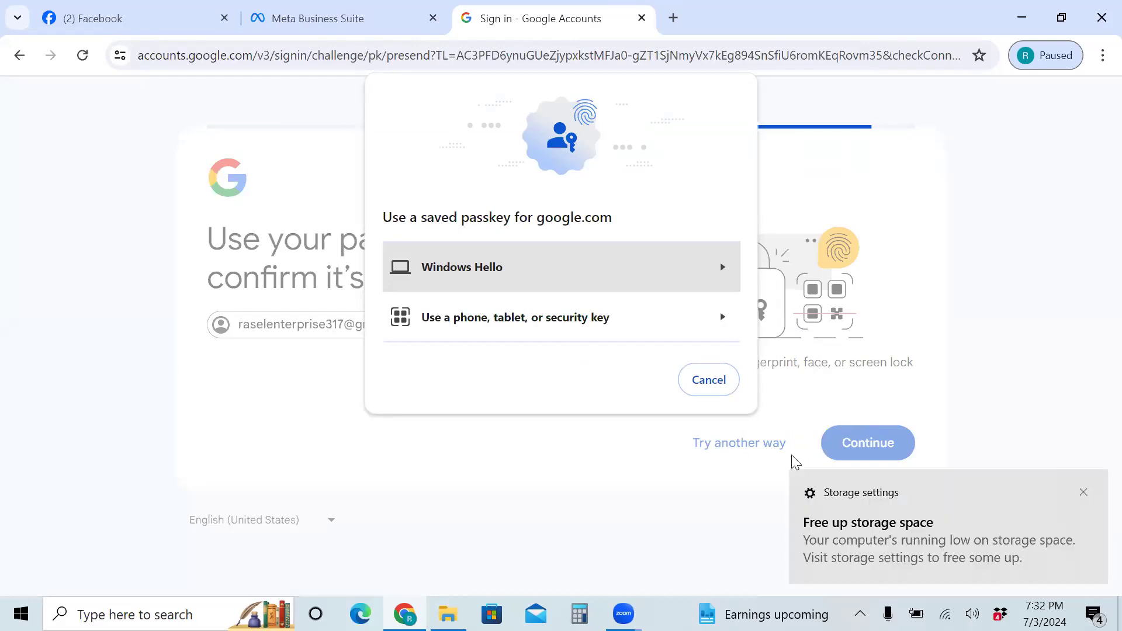
click(724, 386)
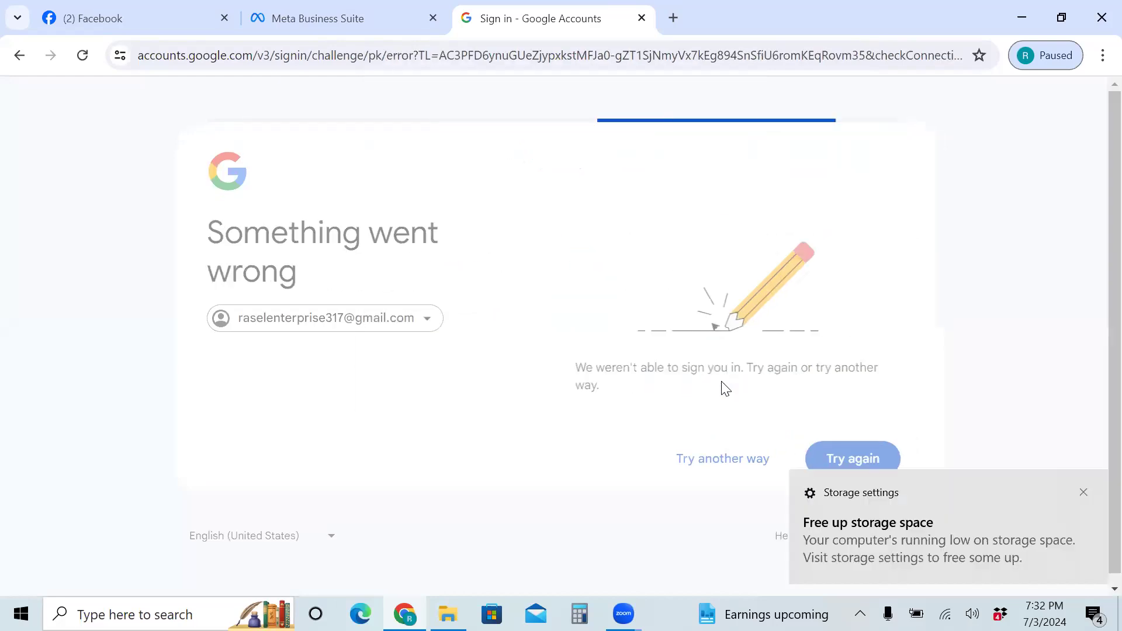
click(848, 451)
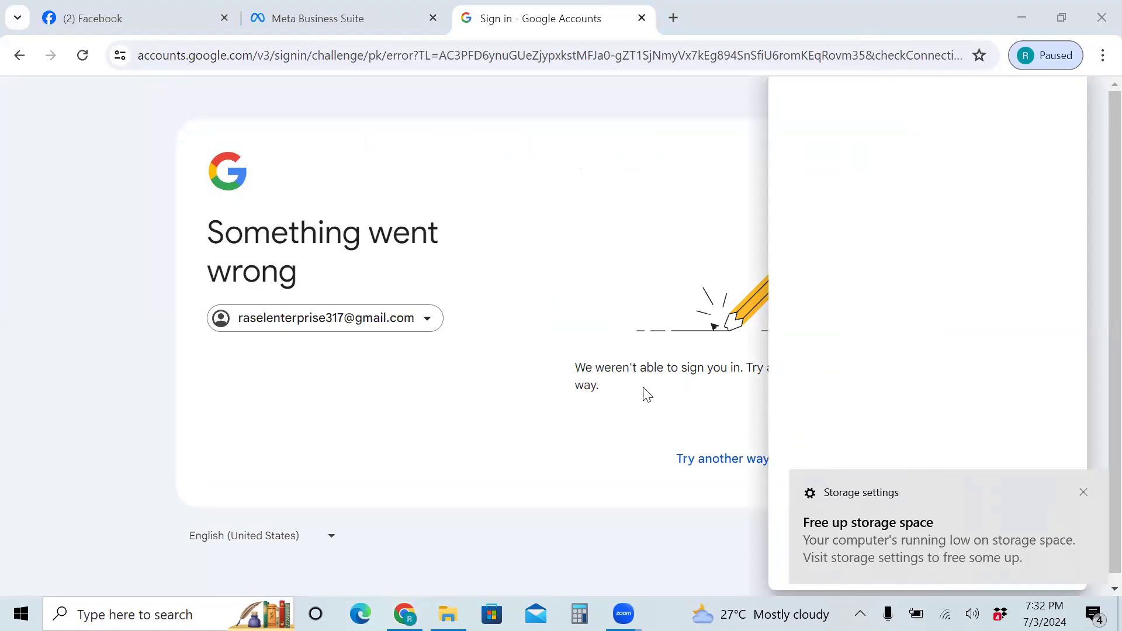
click(714, 459)
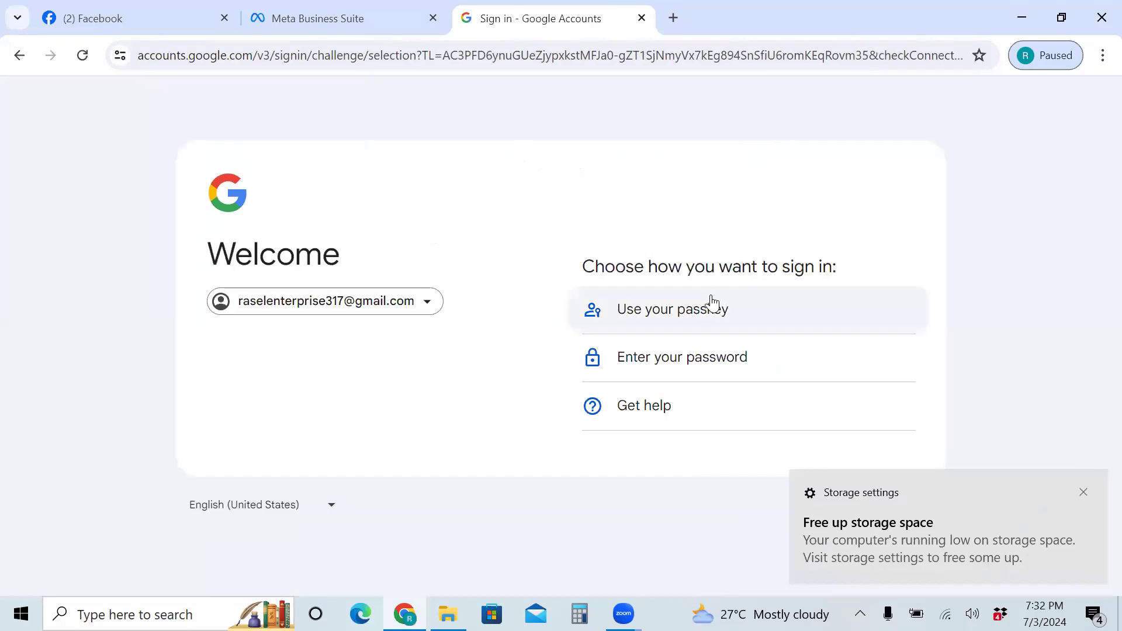
click(707, 354)
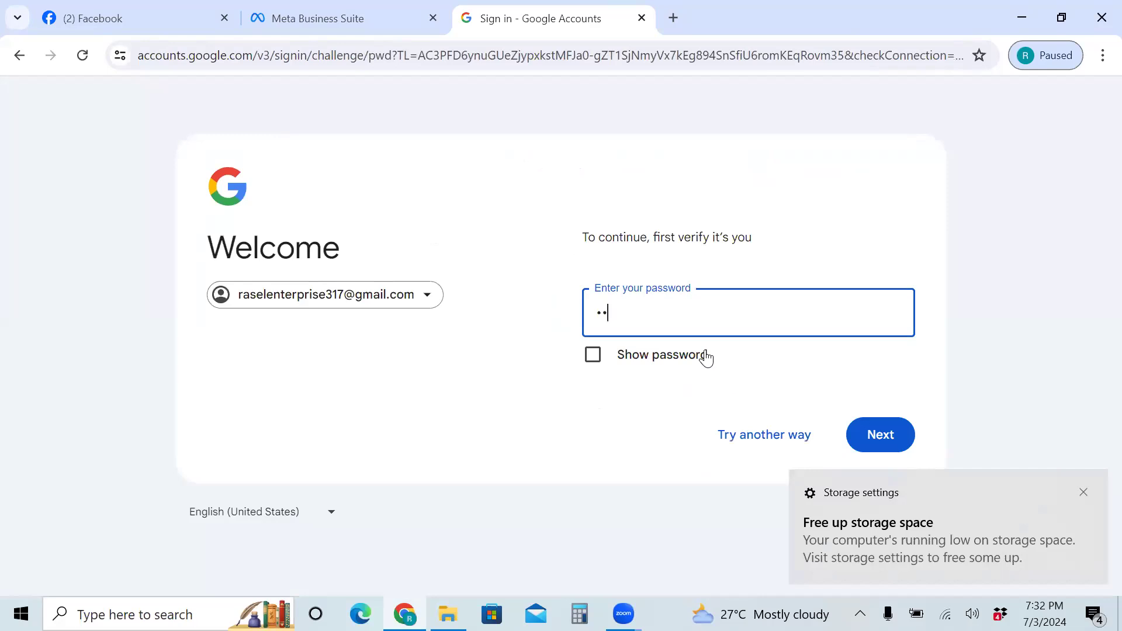
Enter the account password, check it with Show password, and finish signing in
text(••••••••••)
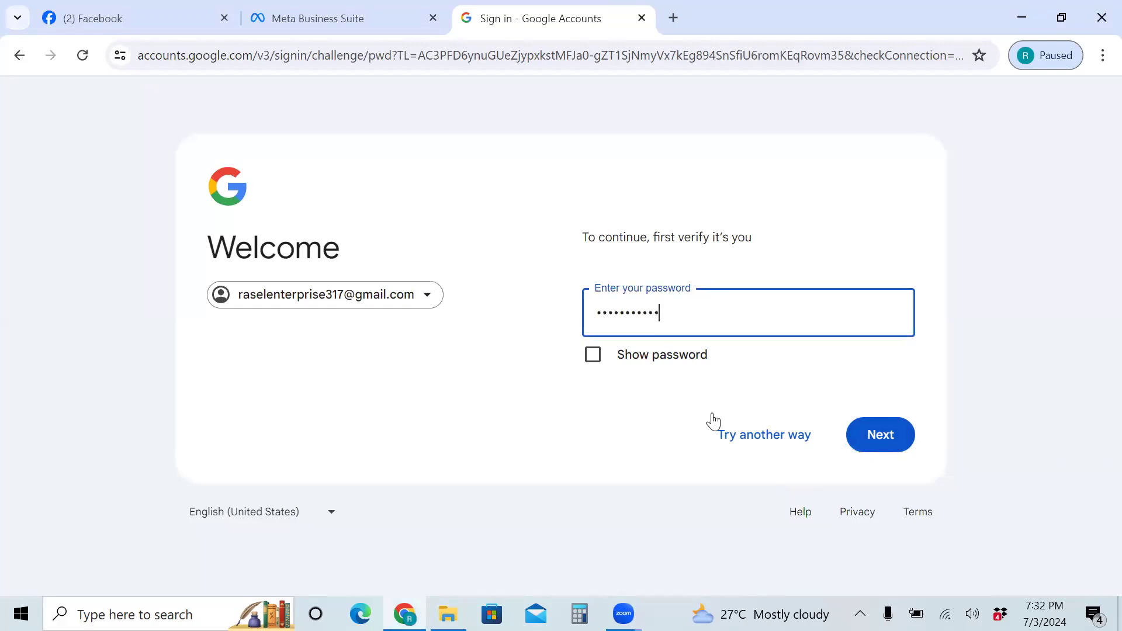
click(591, 356)
click(591, 356)
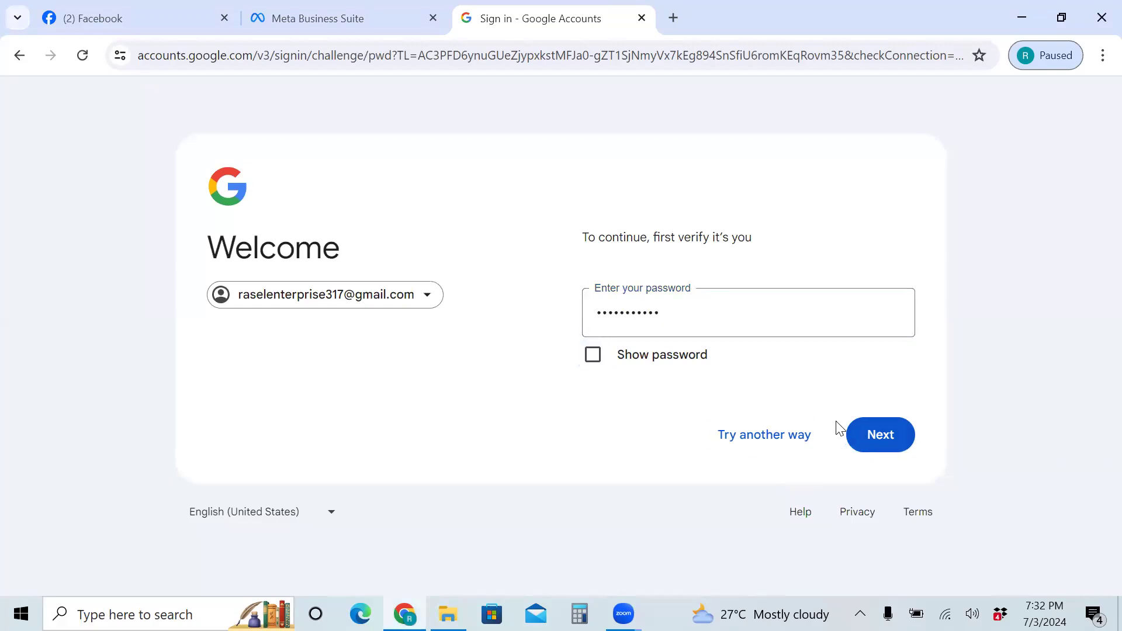
click(867, 435)
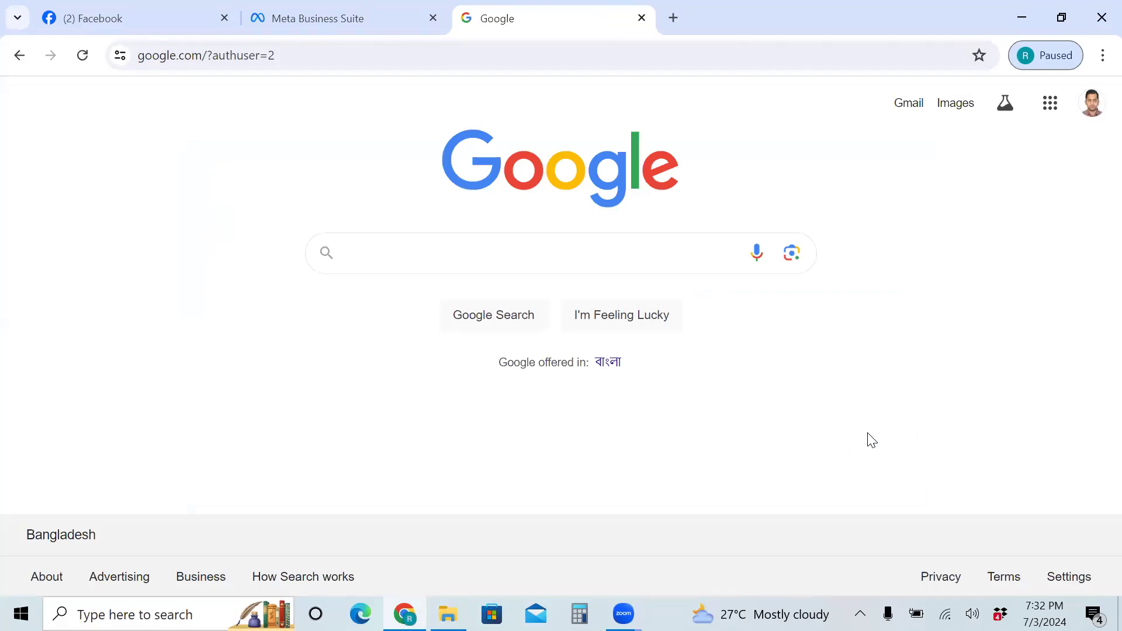
Sign the paused Chrome profile back in with its password and create a passkey via Windows Hello
click(1035, 56)
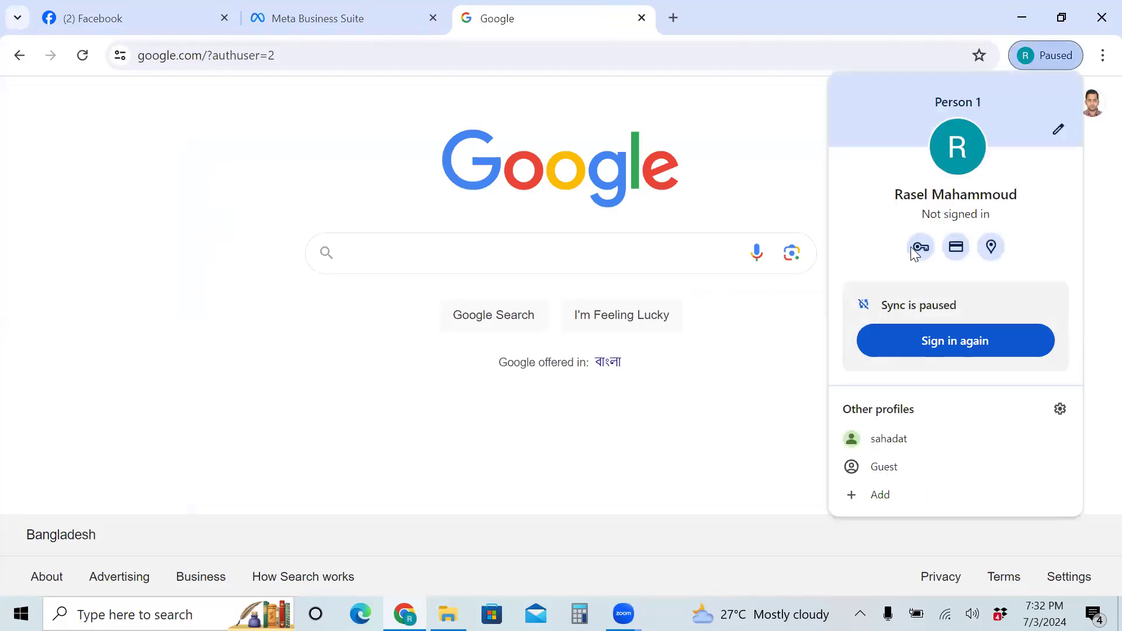
click(888, 345)
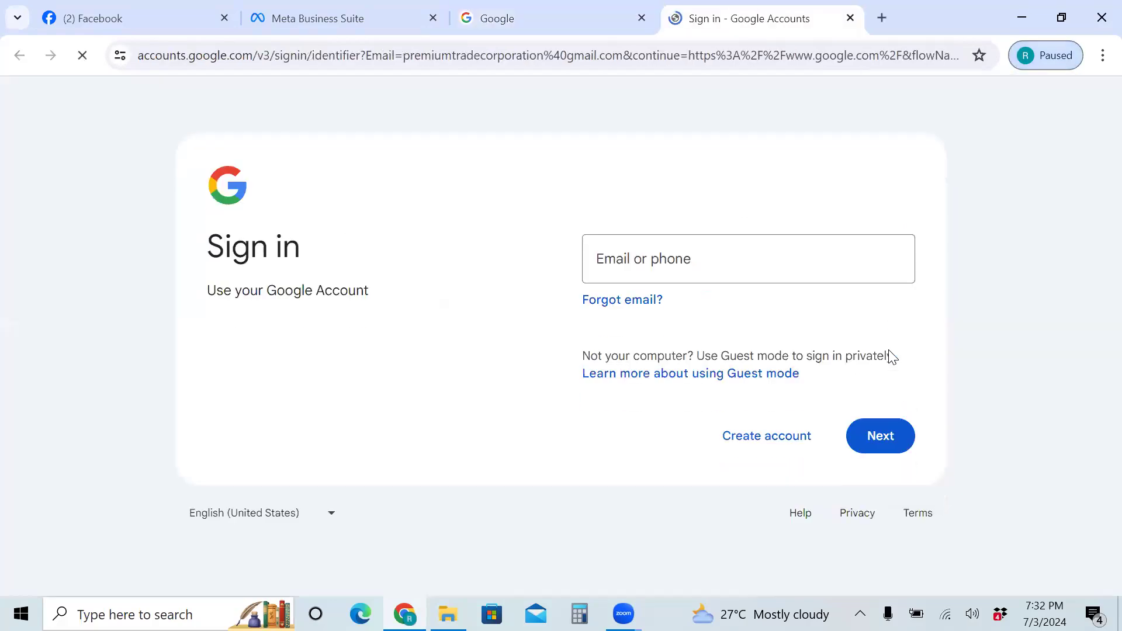
drag(865, 260, 667, 237)
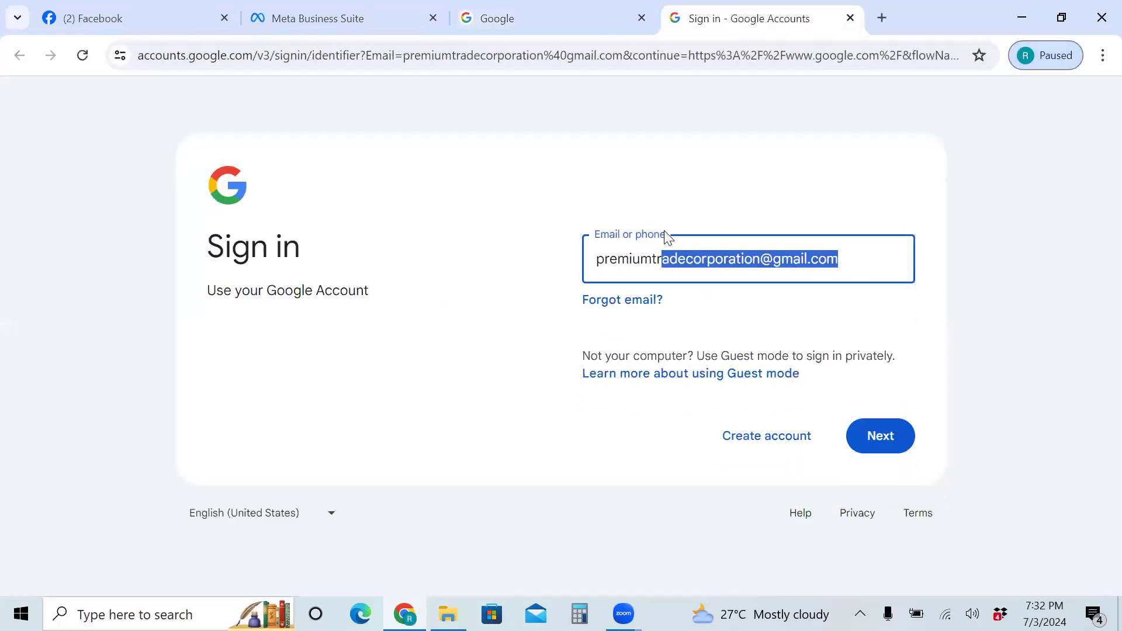
click(741, 257)
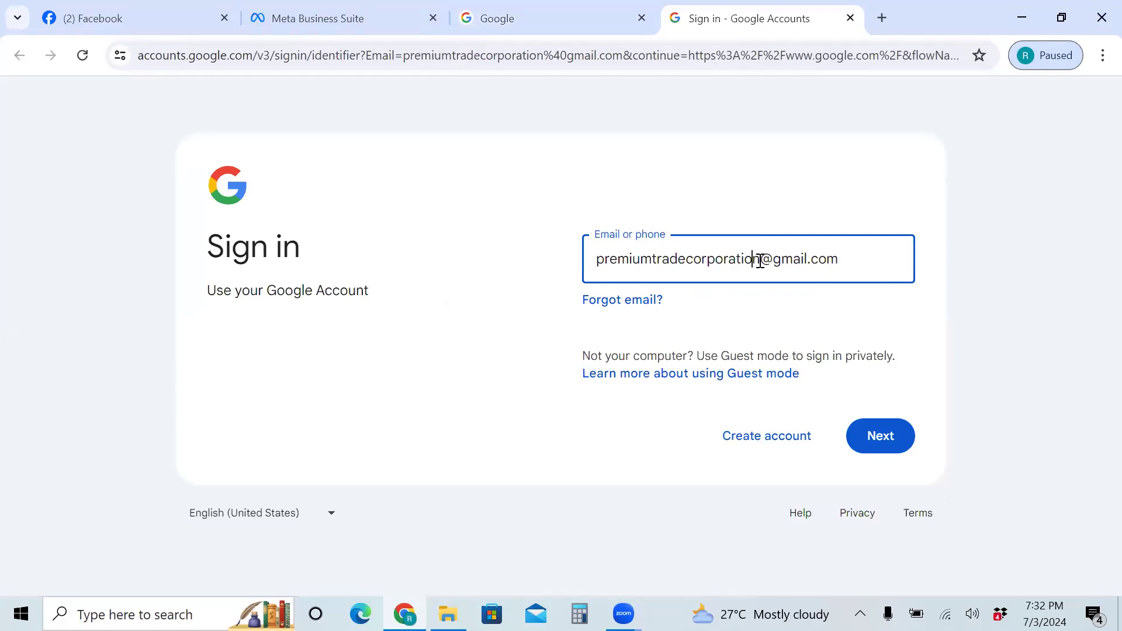
click(872, 440)
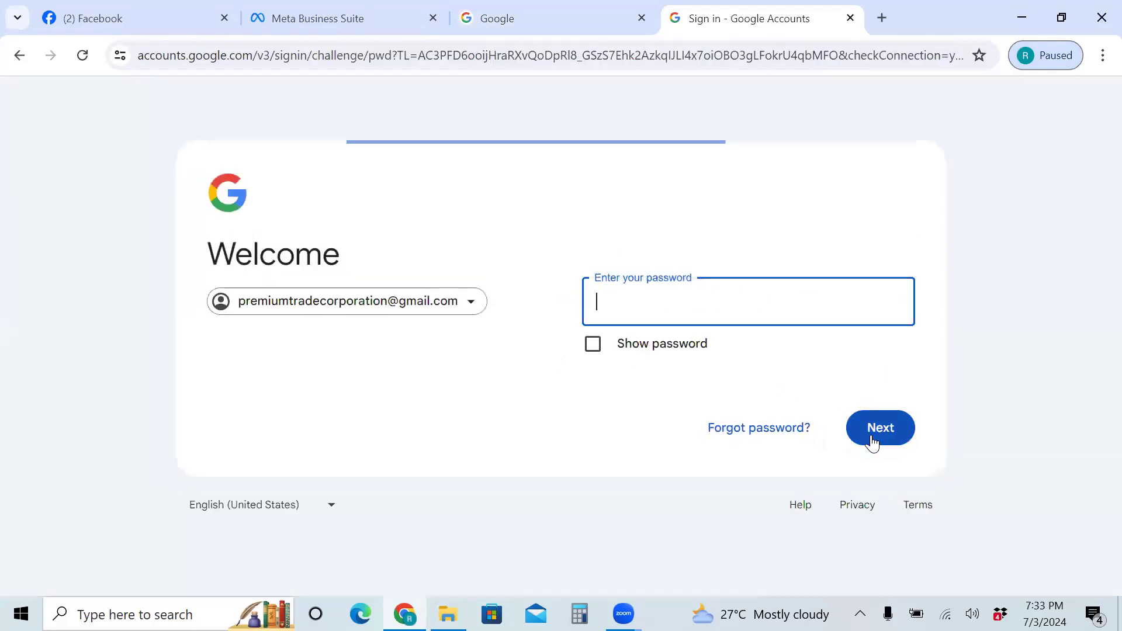
text(••••)
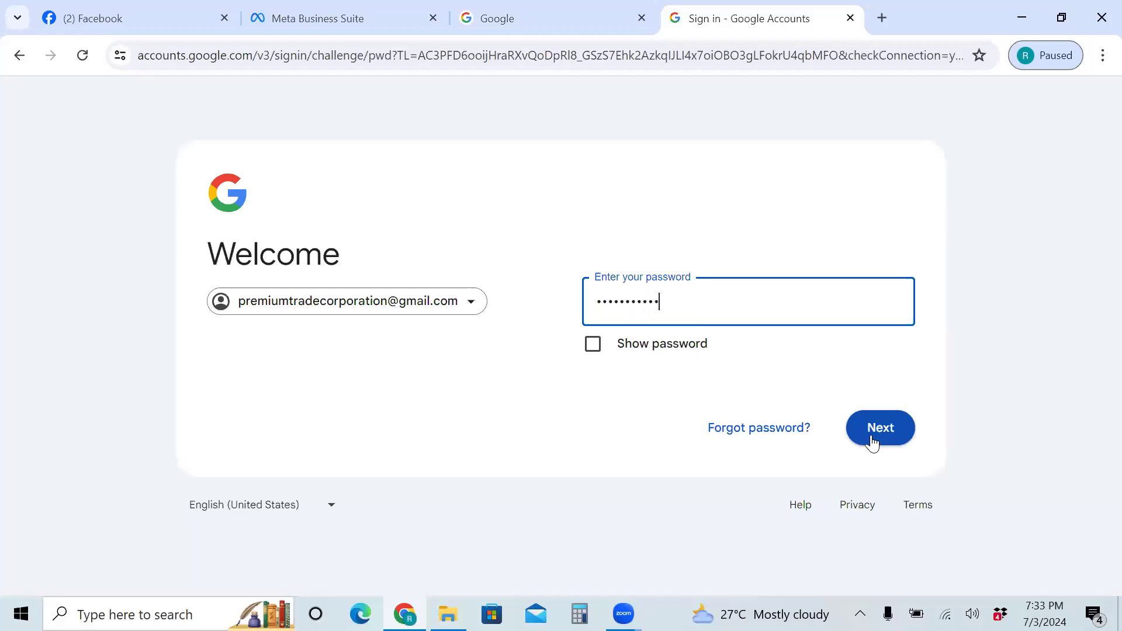
click(872, 442)
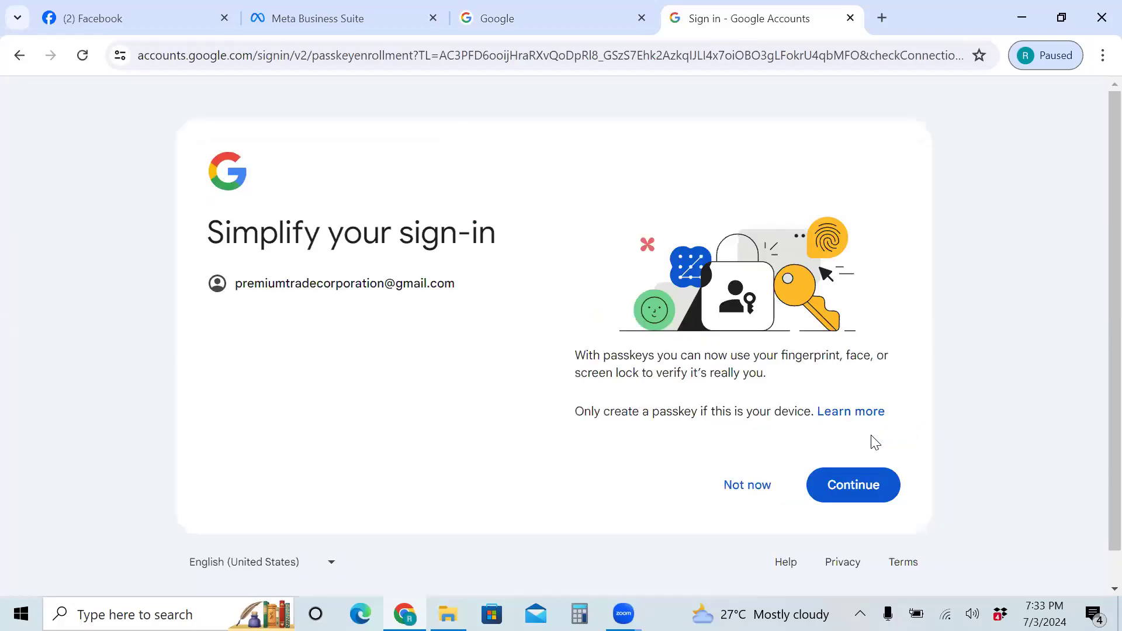
click(849, 483)
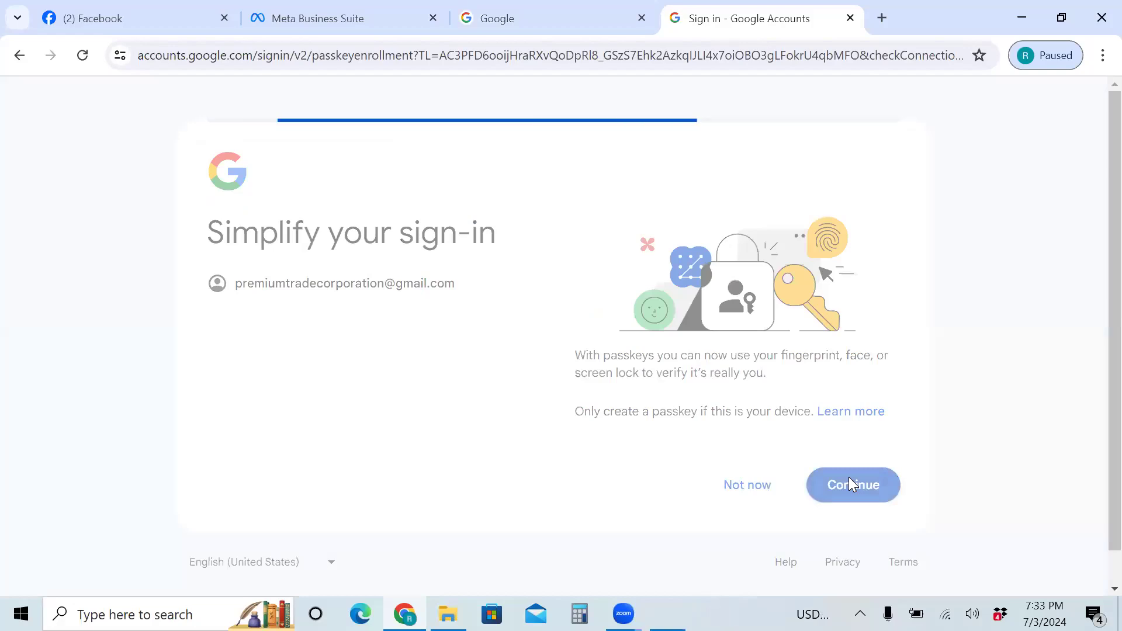
text(****)
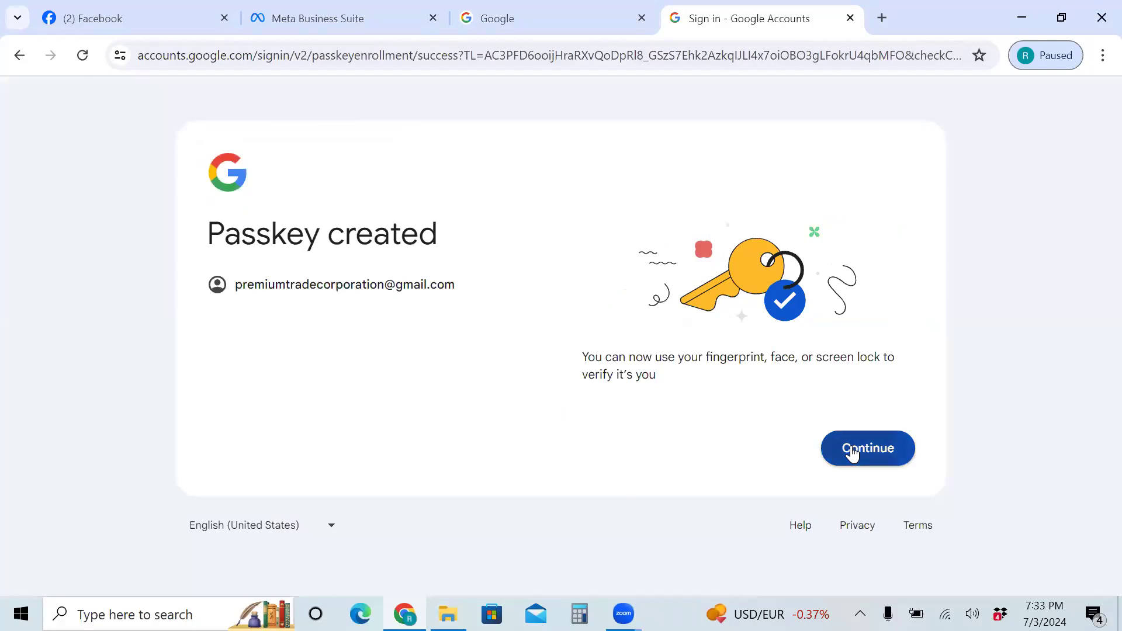
Finish passkey setup and skip the account suggestions with Not now
click(852, 451)
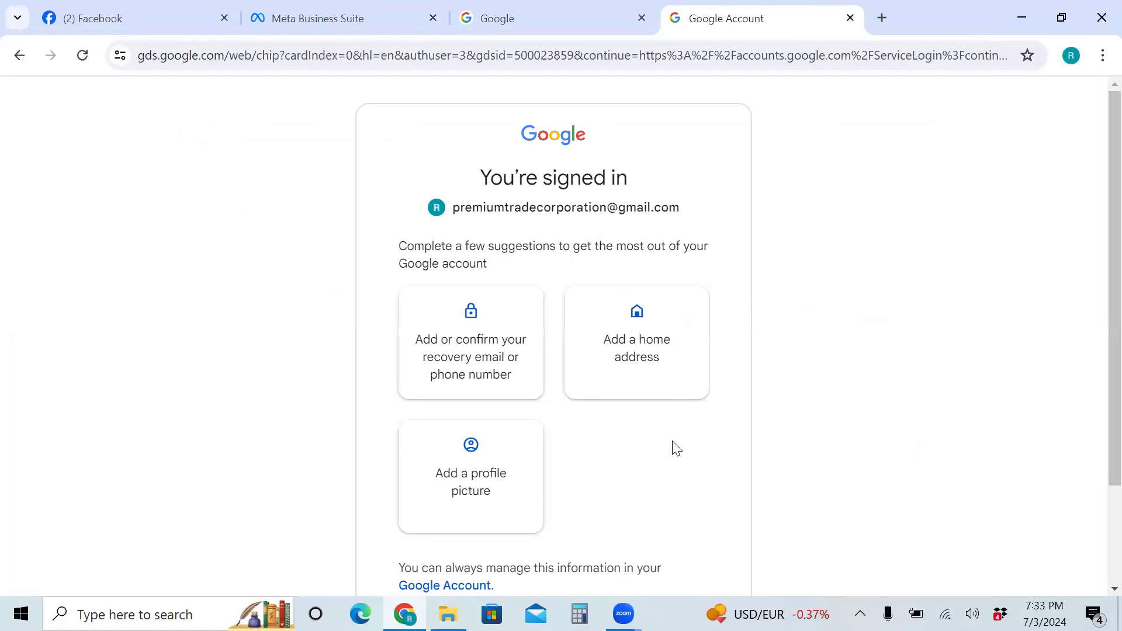
scroll(562, 485, down, 2)
click(430, 516)
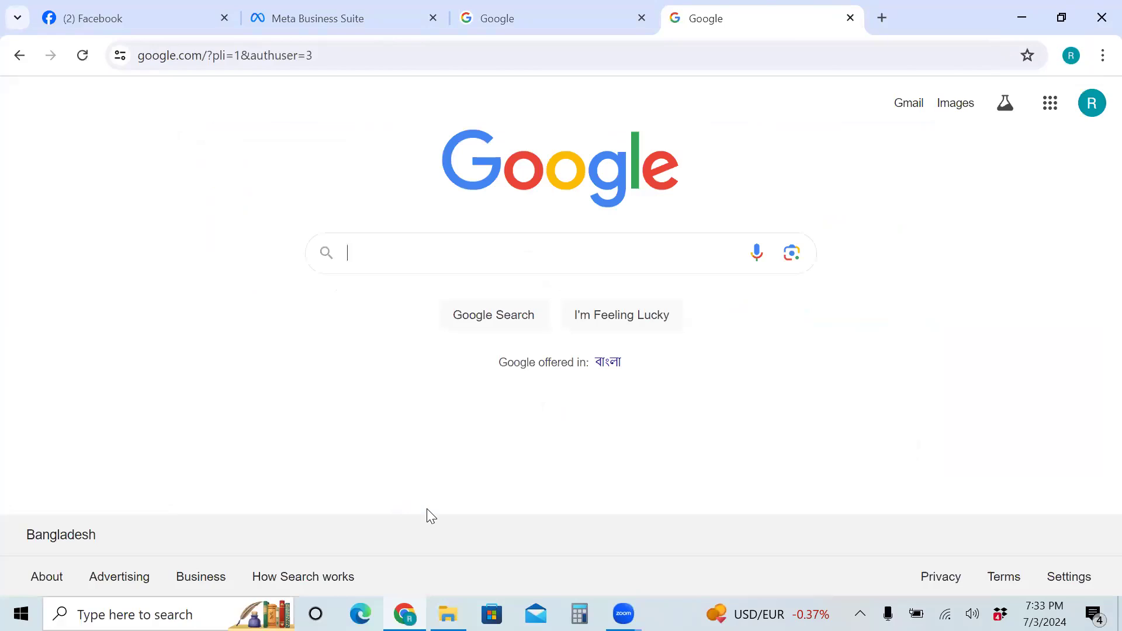
Open a new blank tab and close both extra Google tabs
click(881, 18)
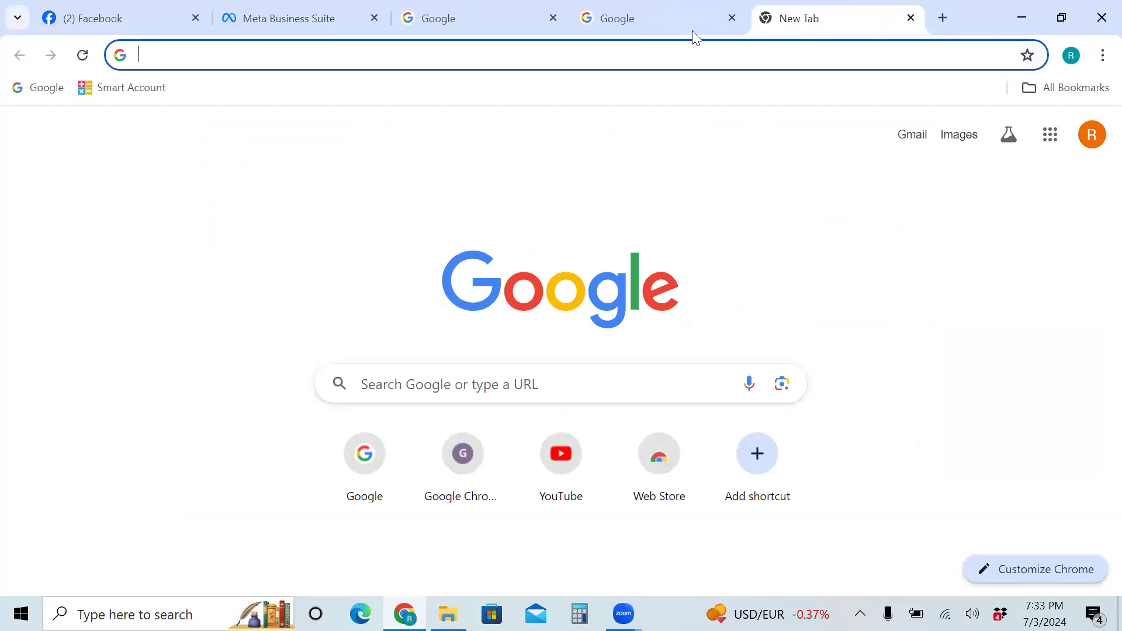
click(732, 19)
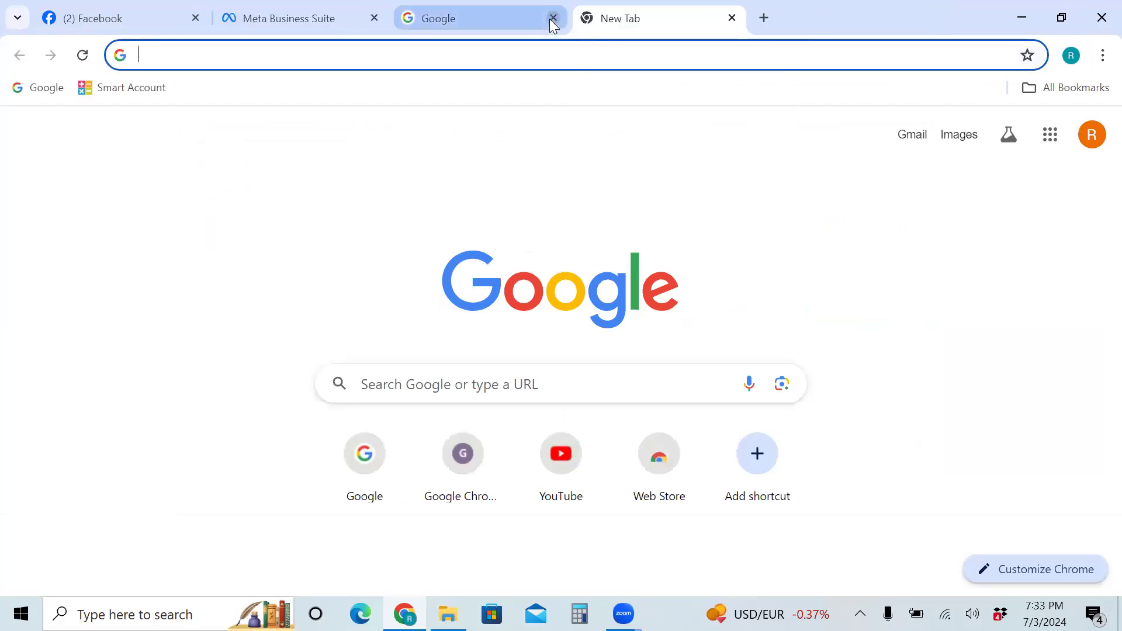
click(553, 19)
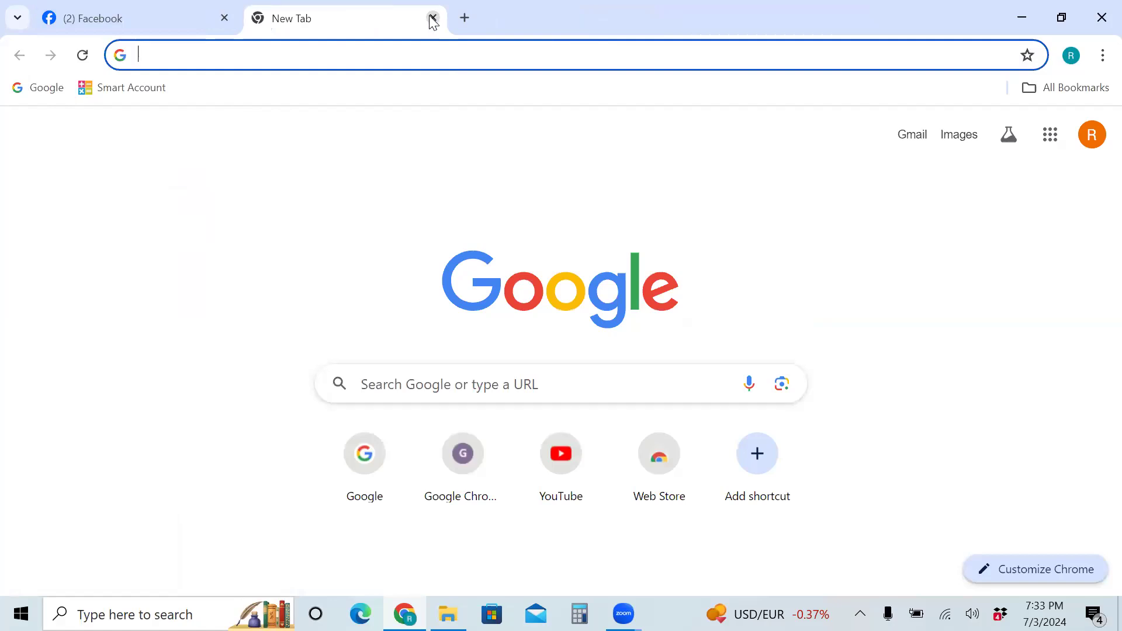
Load business.facebook.com/overview in the new tab
click(378, 60)
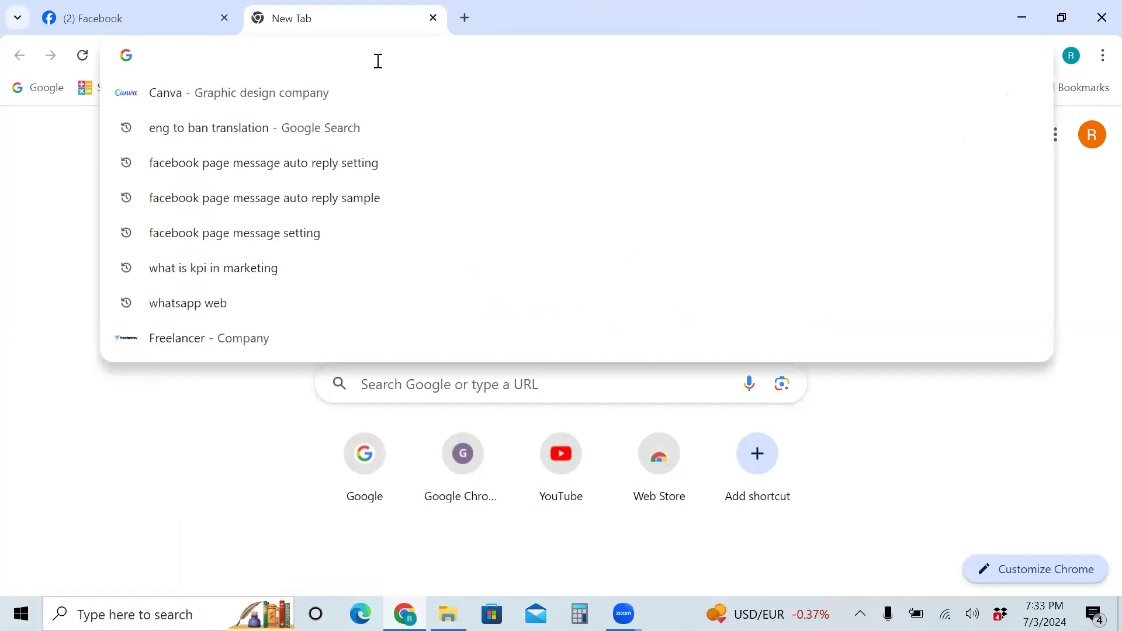
text(busine)
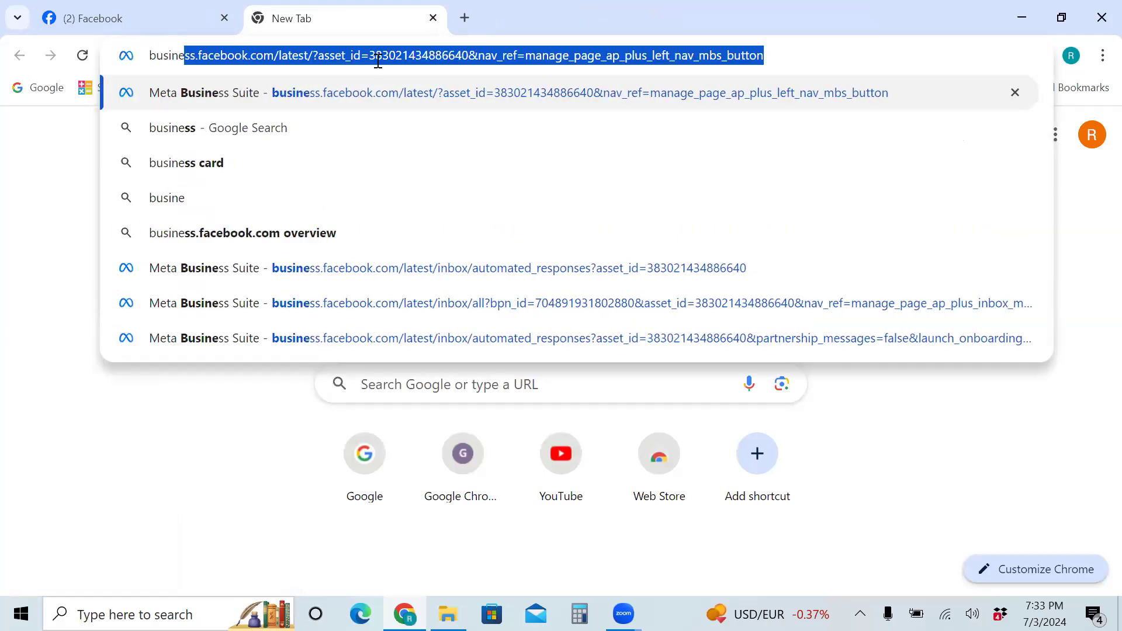
text(ss.facebo)
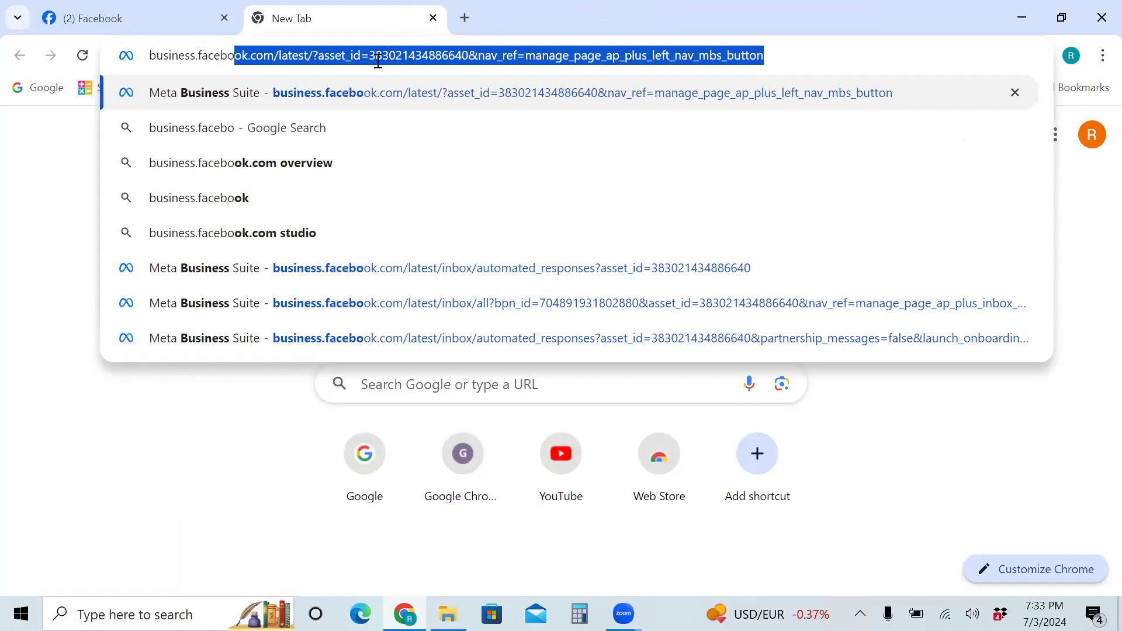
text(ok.com)
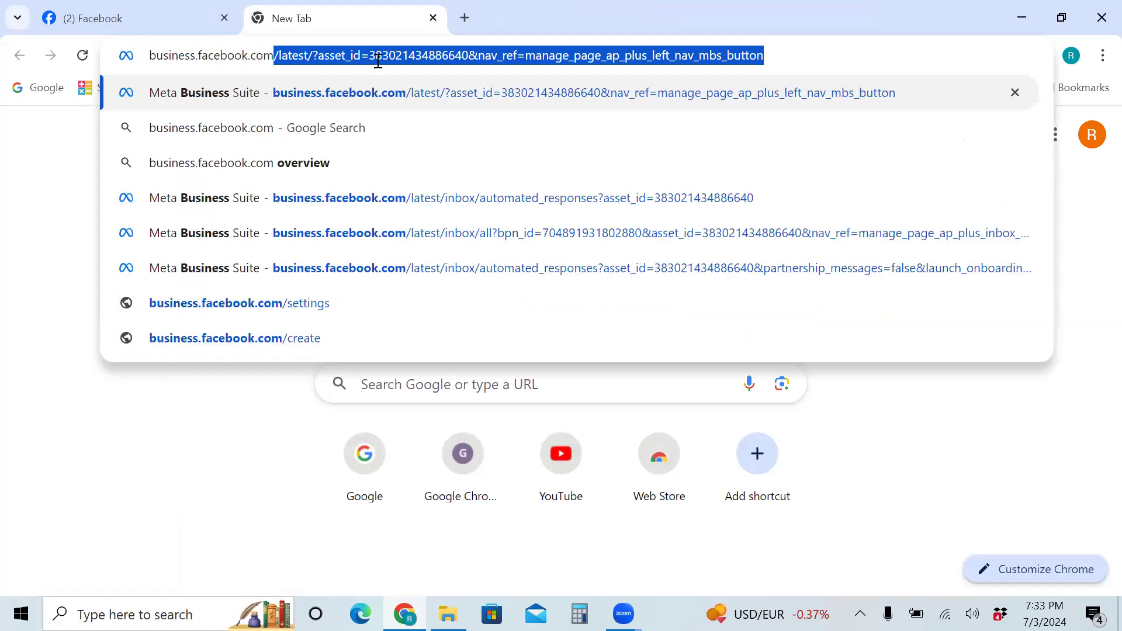
text(/o)
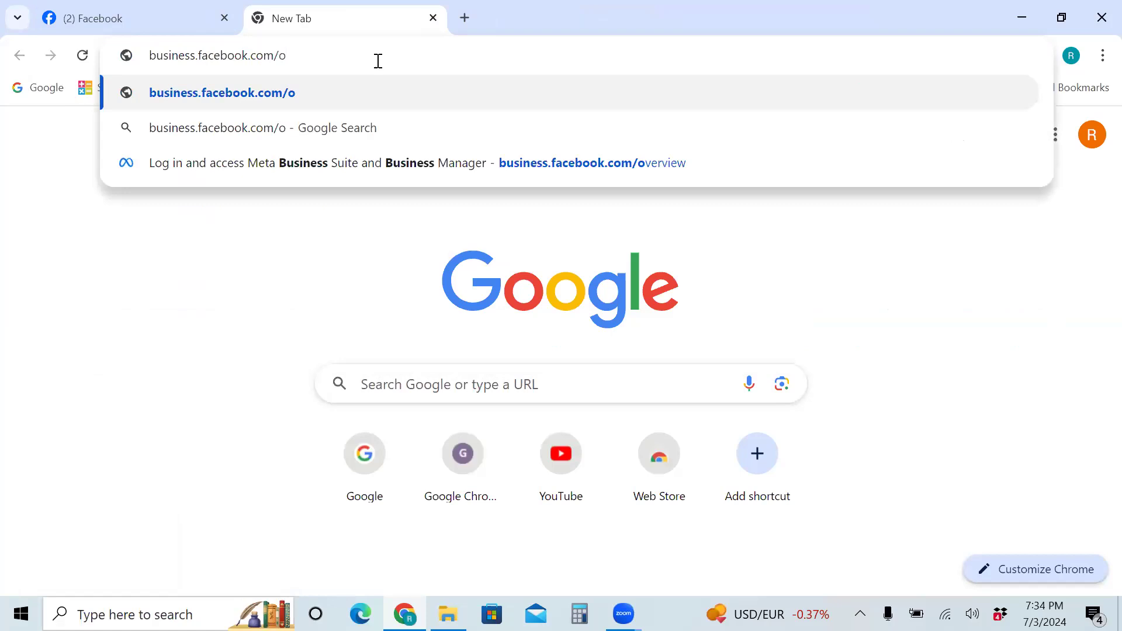
text(verview)
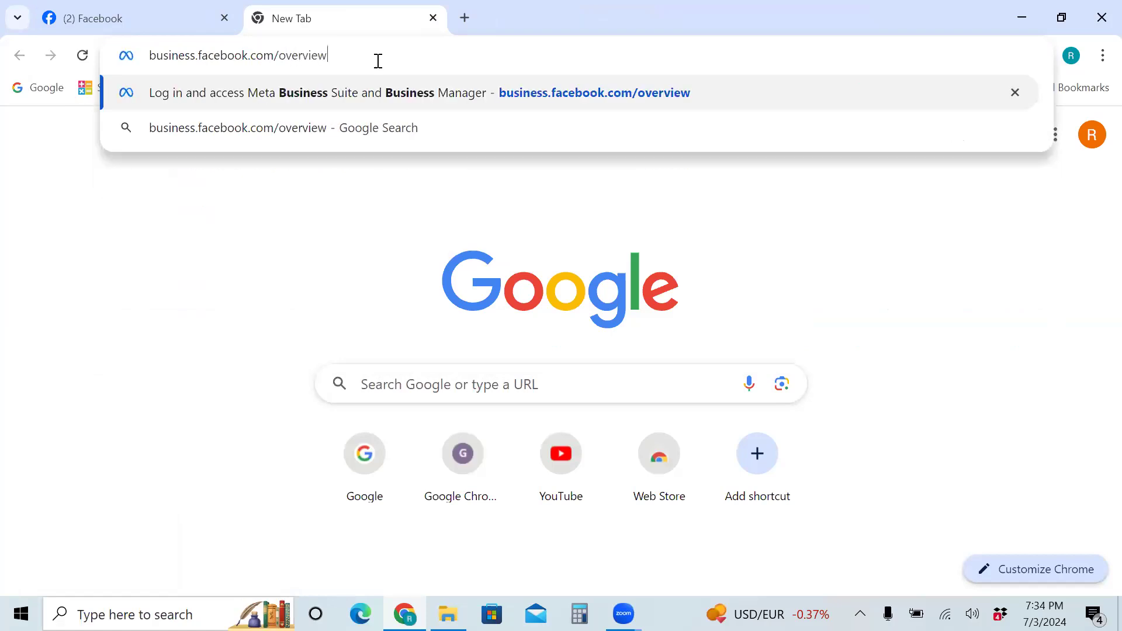
key(Return)
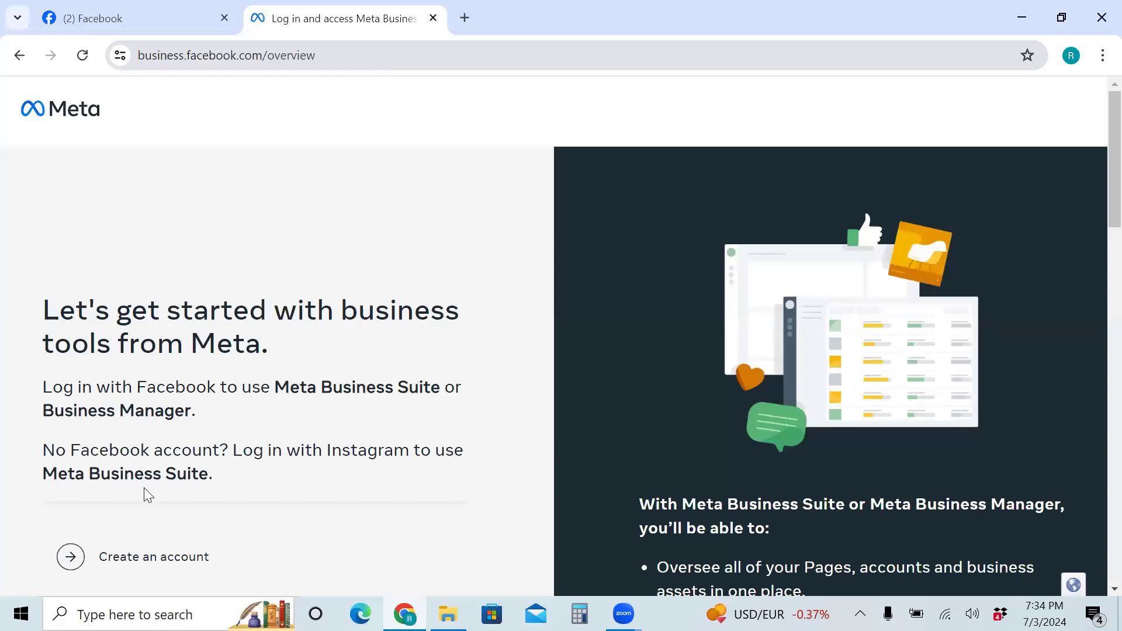
Create a business portfolio named DM & Freelancer Associate with the autofilled business email and submit it
click(131, 568)
click(265, 414)
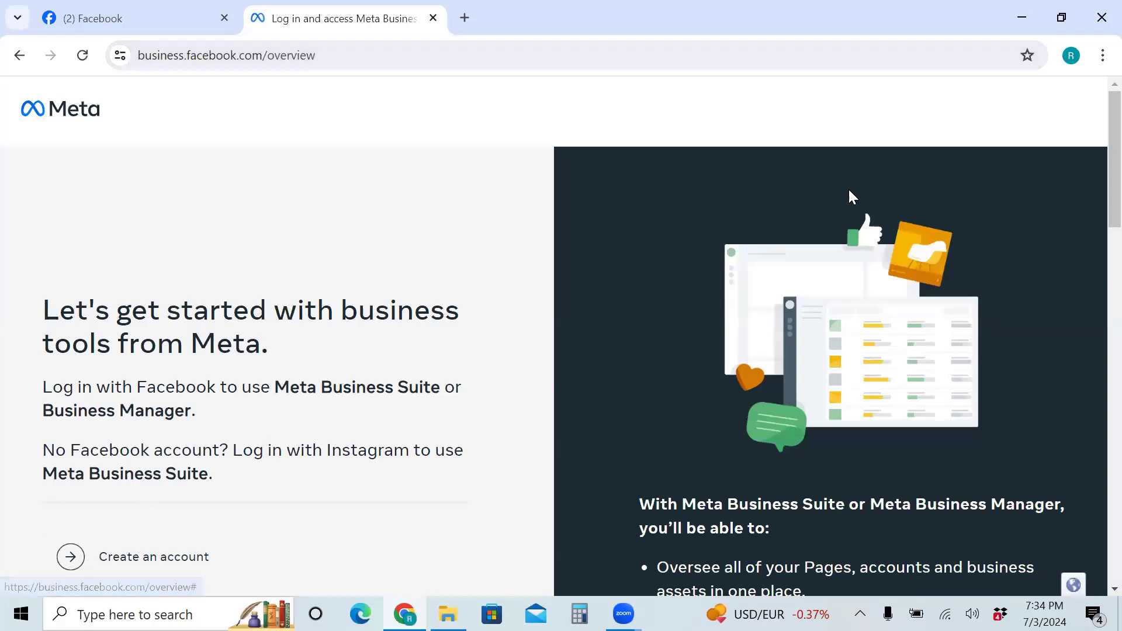
click(146, 560)
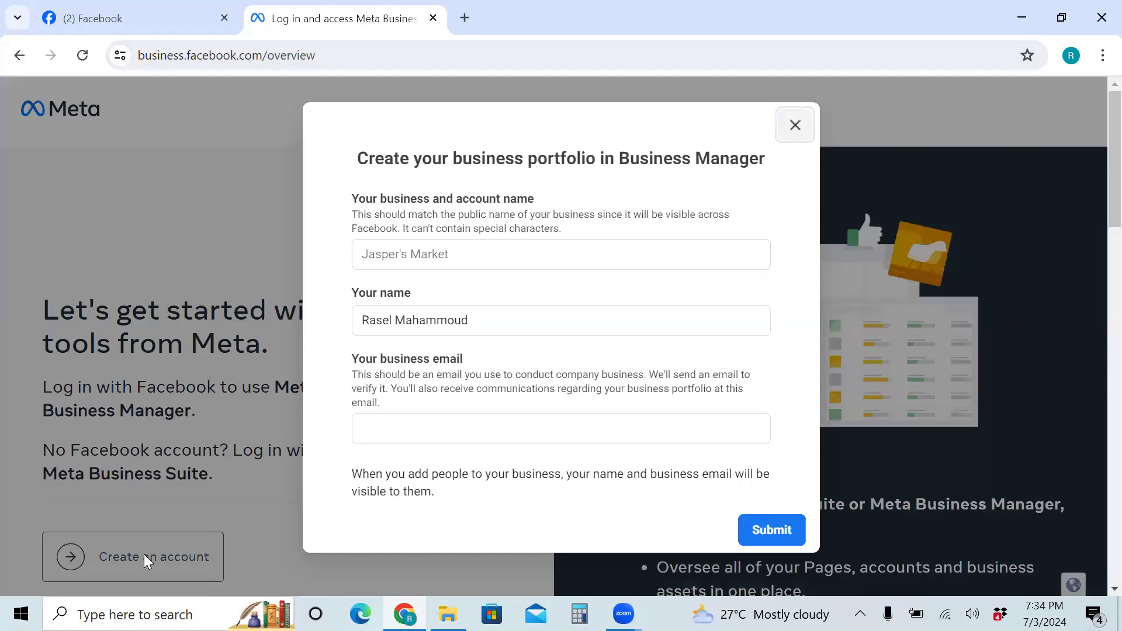
click(453, 250)
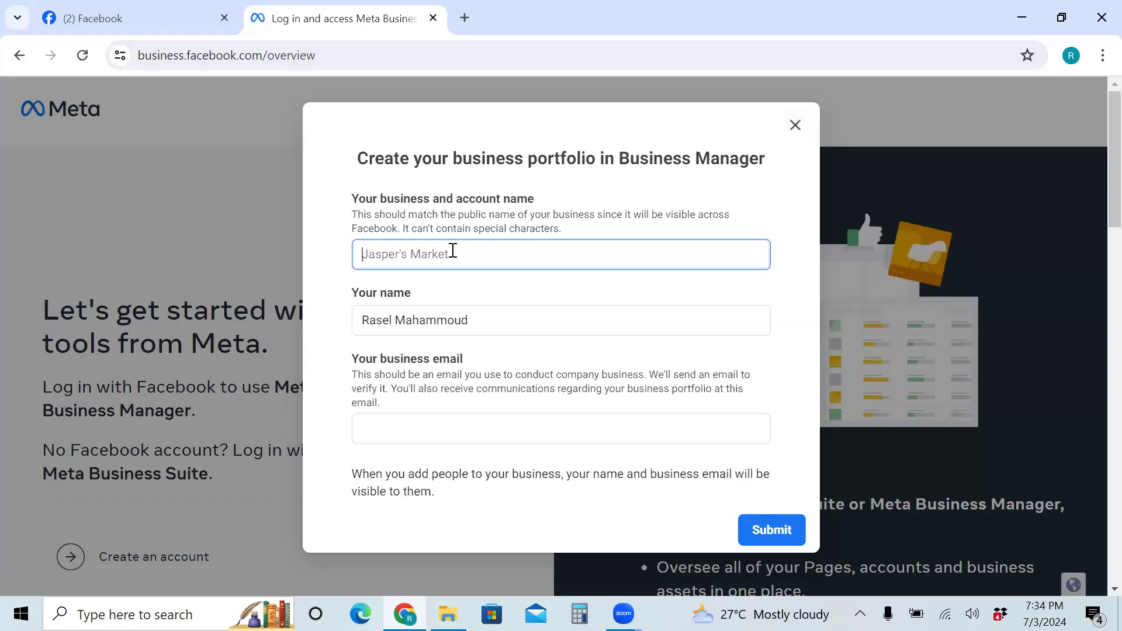
text(DM & Freelancer Associate)
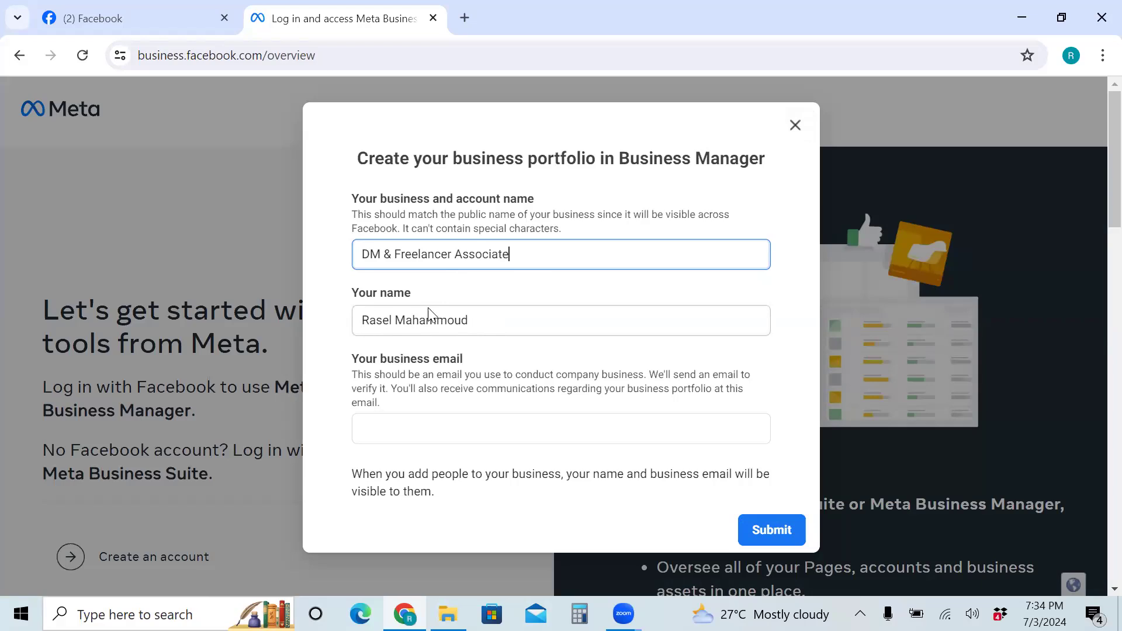
click(405, 421)
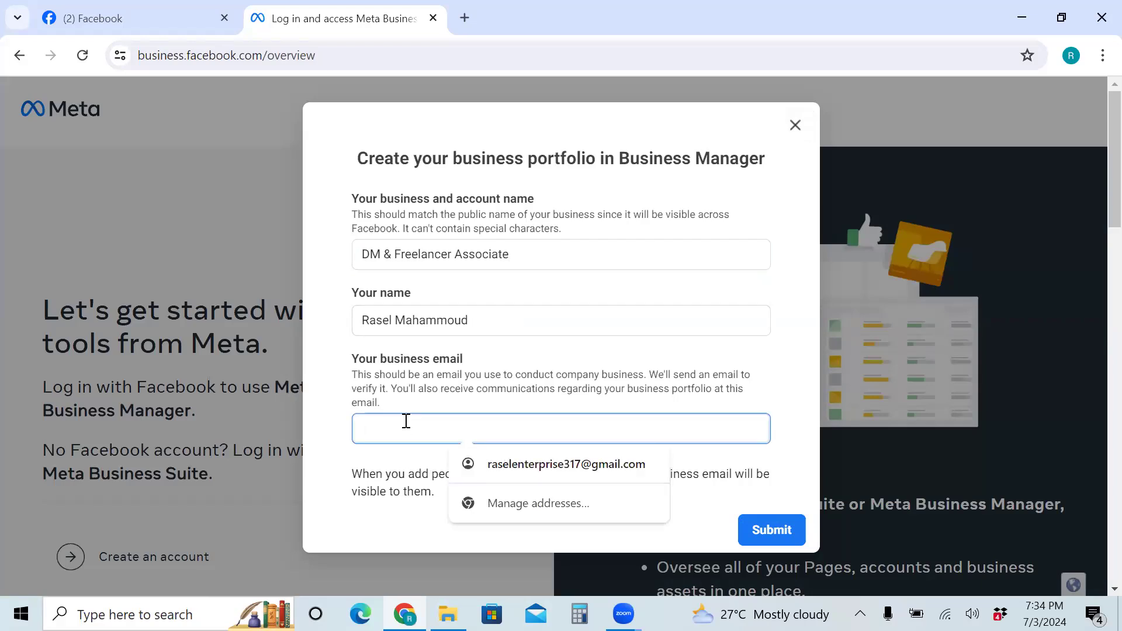
click(531, 465)
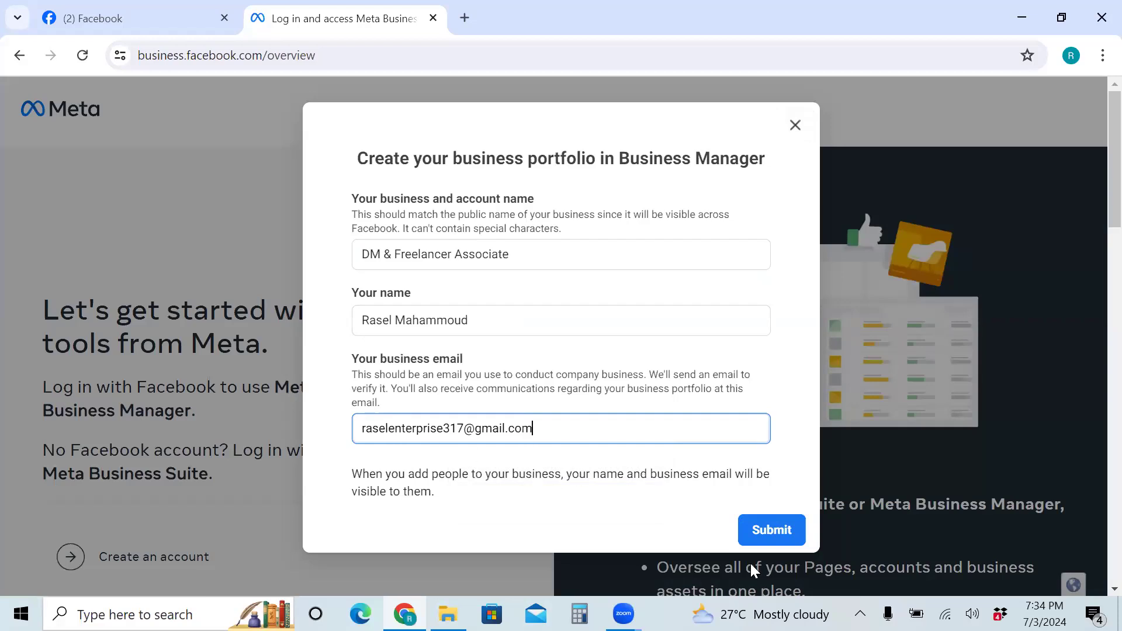
click(772, 535)
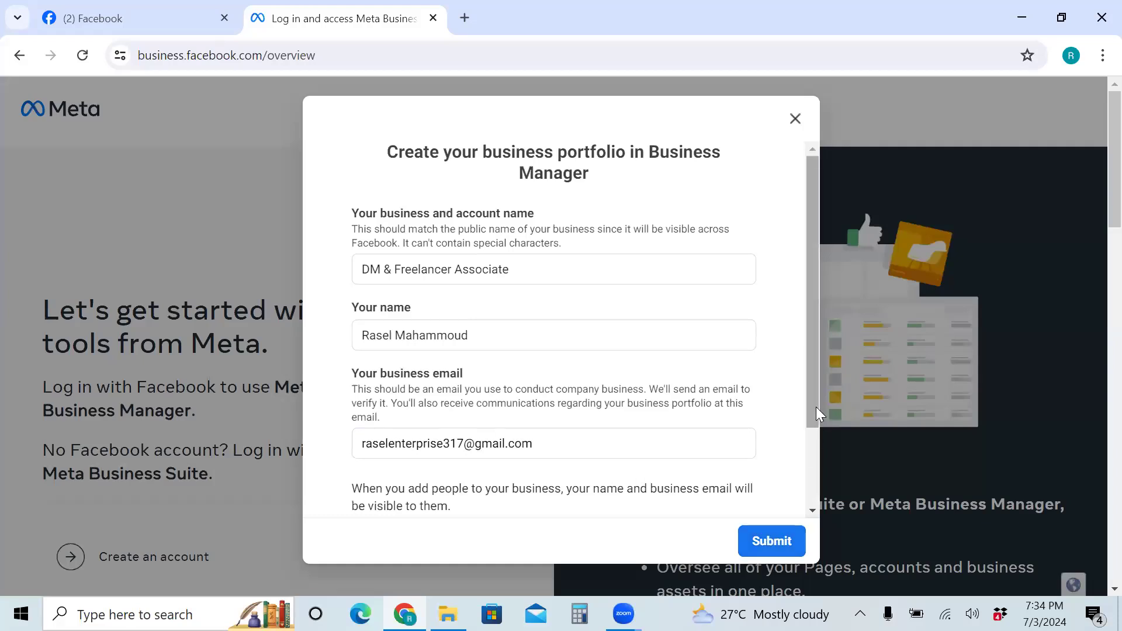
drag(816, 403, 812, 544)
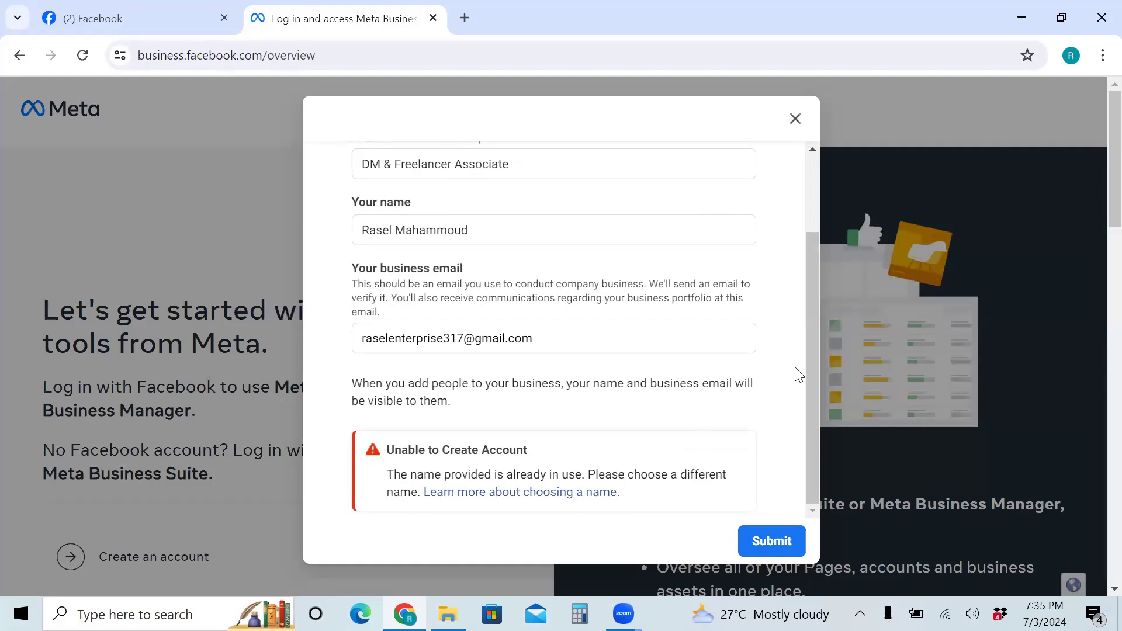
drag(810, 392, 818, 316)
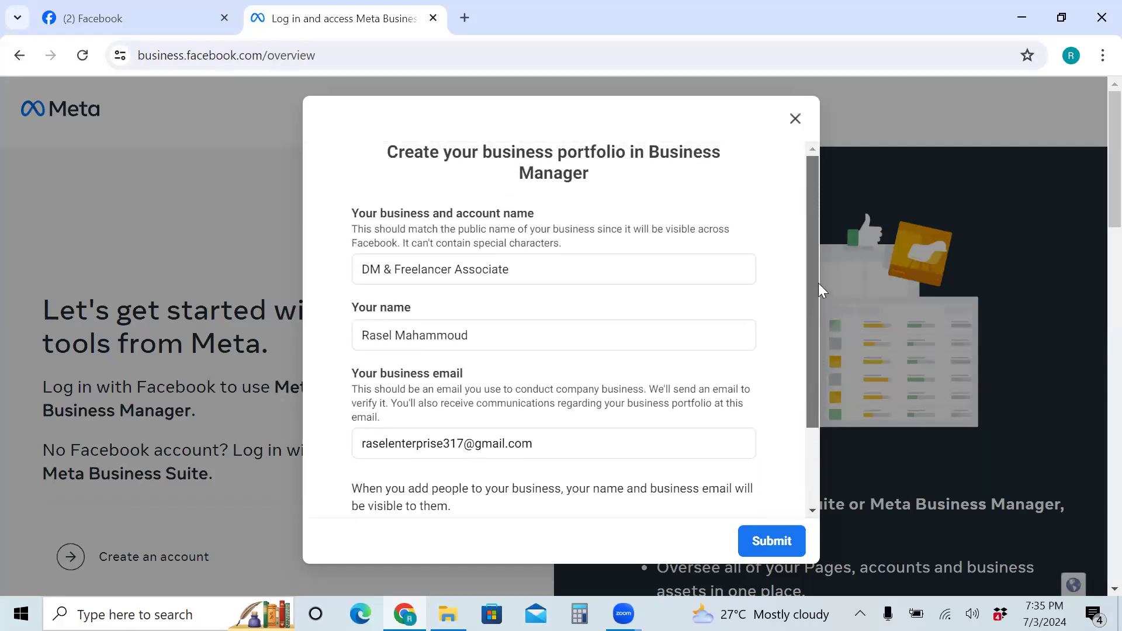
Replace the business name with Rasel's Tech World
click(517, 268)
drag(518, 268, 338, 282)
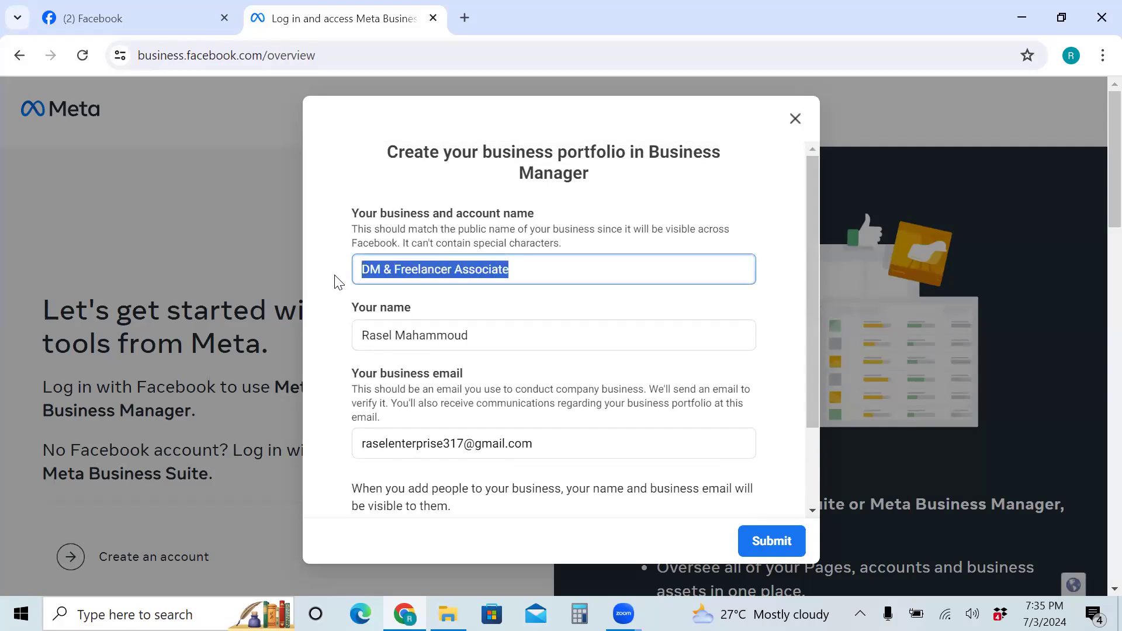
key(BackSpace)
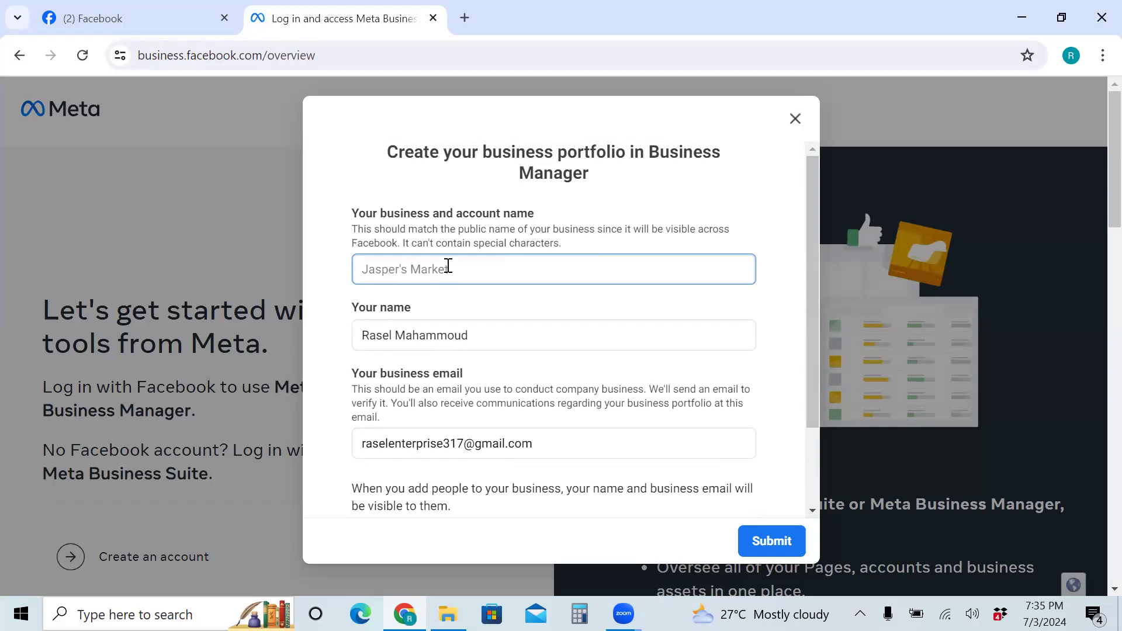
text(Ras)
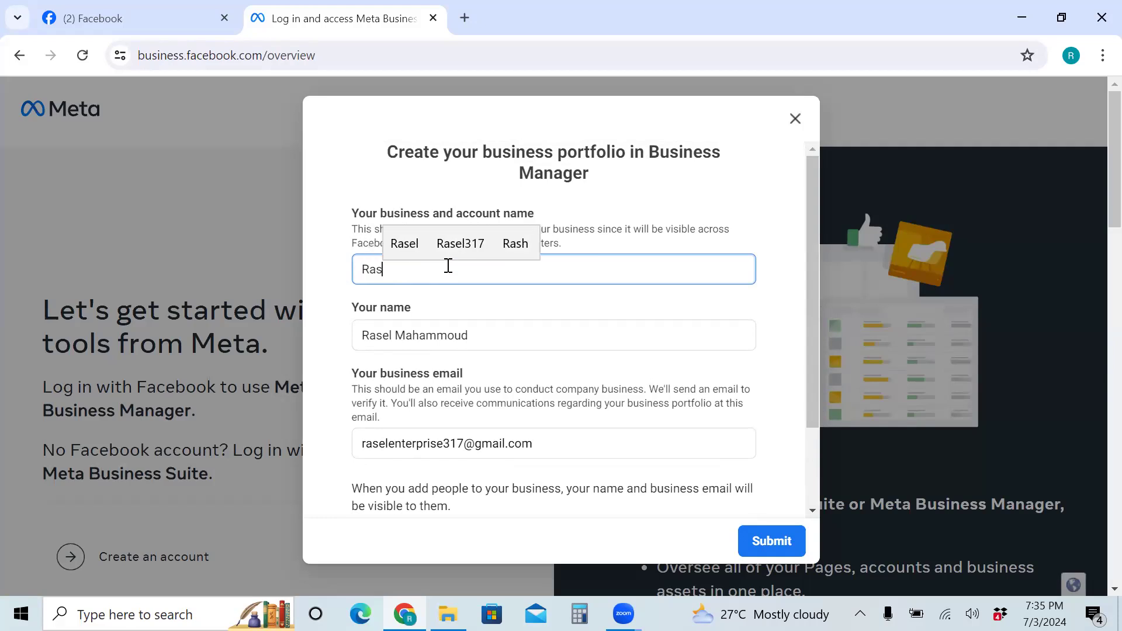
text(el's)
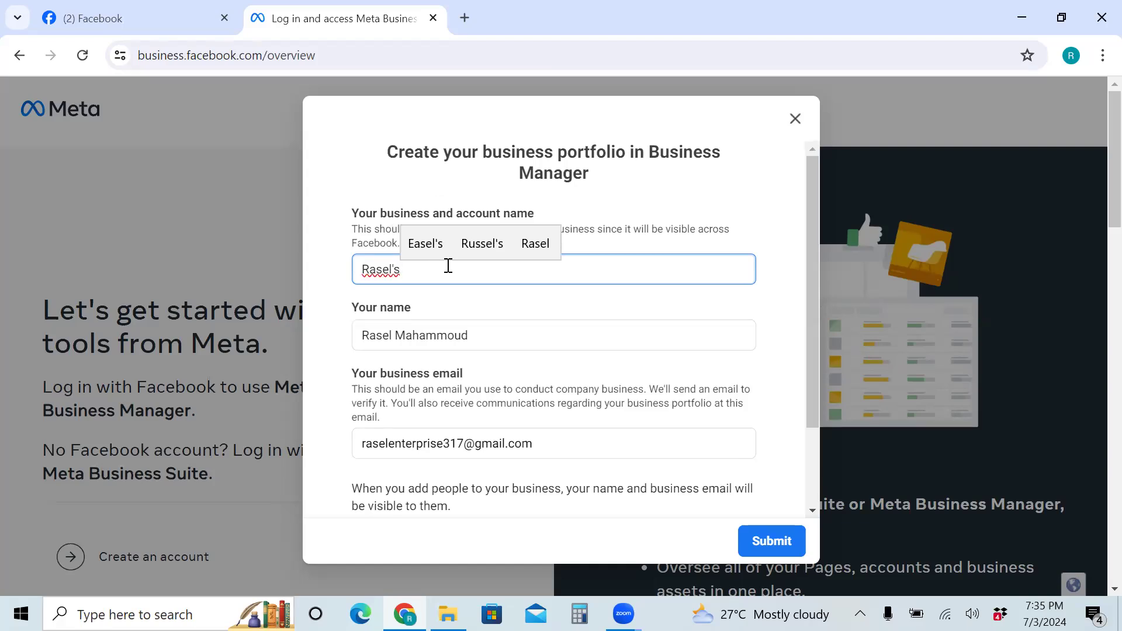
text( T)
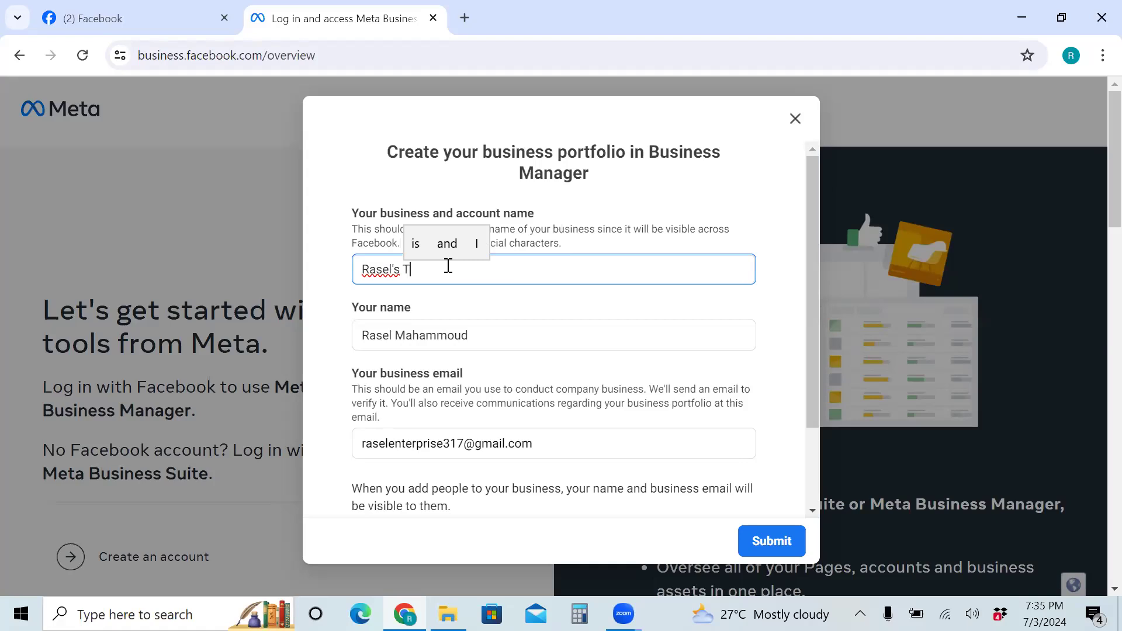
text(ech )
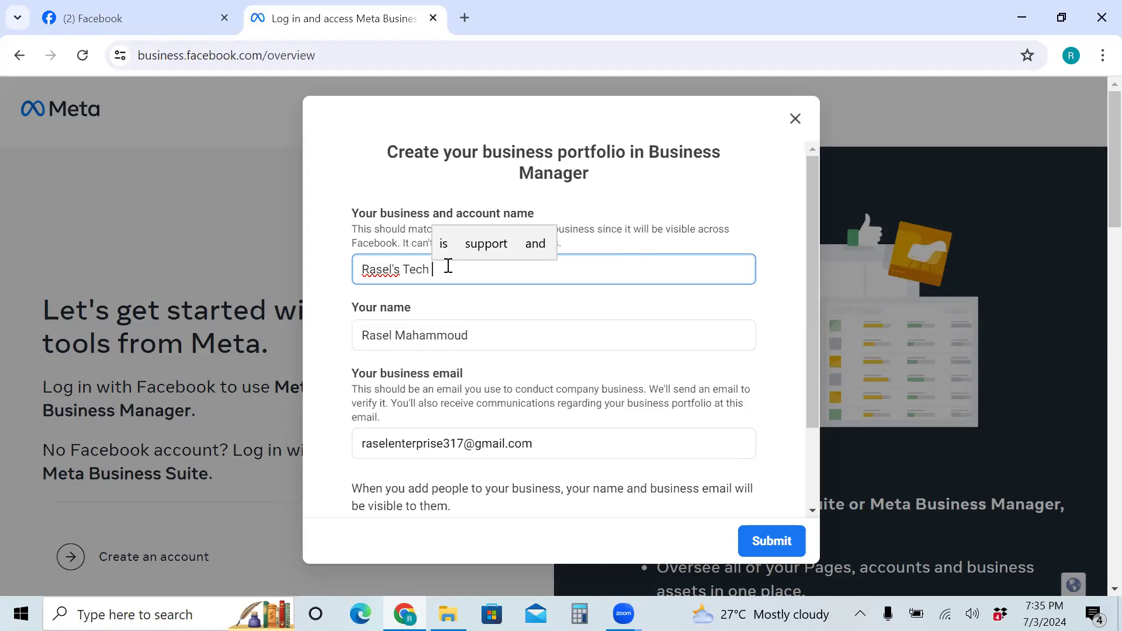
text(World)
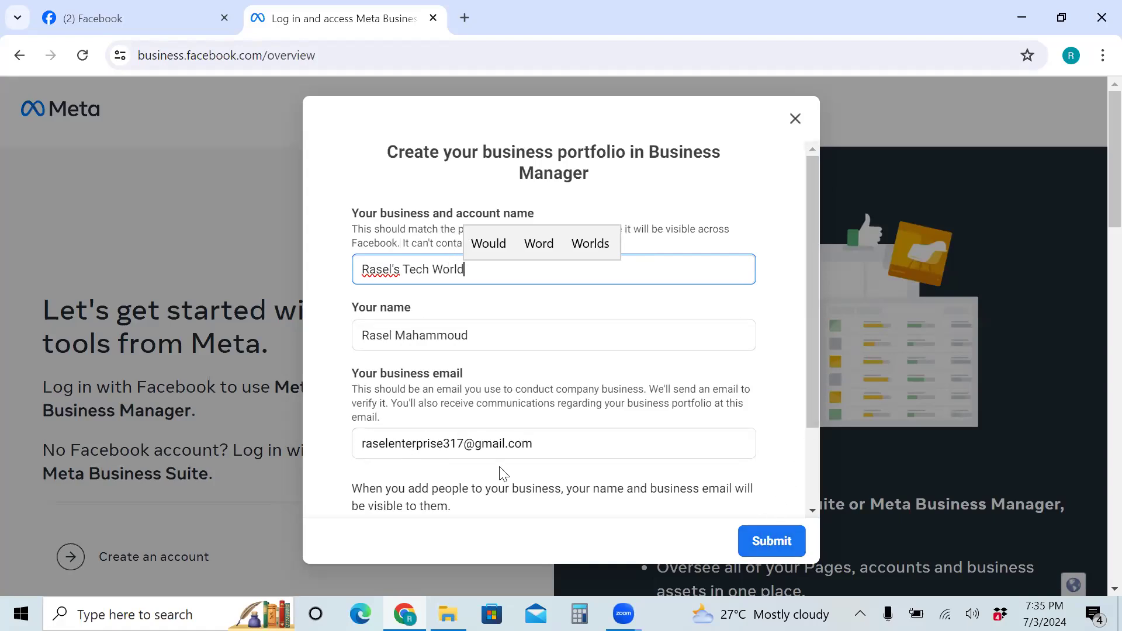
Replace the business email with a different Gmail address and fix its typo
click(541, 438)
drag(542, 438, 330, 439)
key(BackSpace)
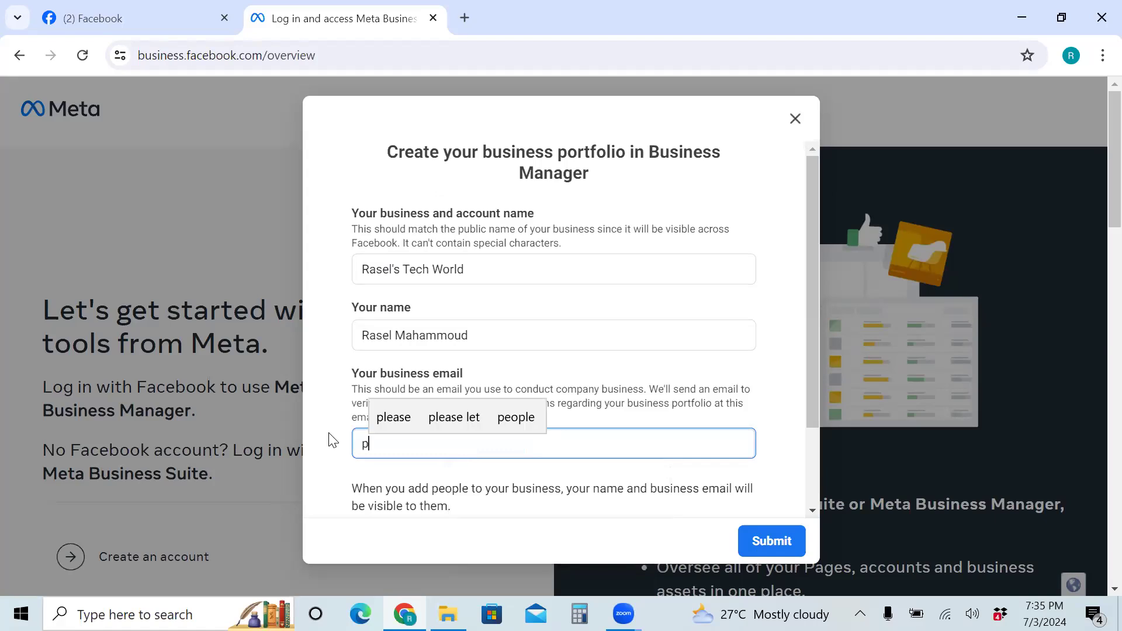
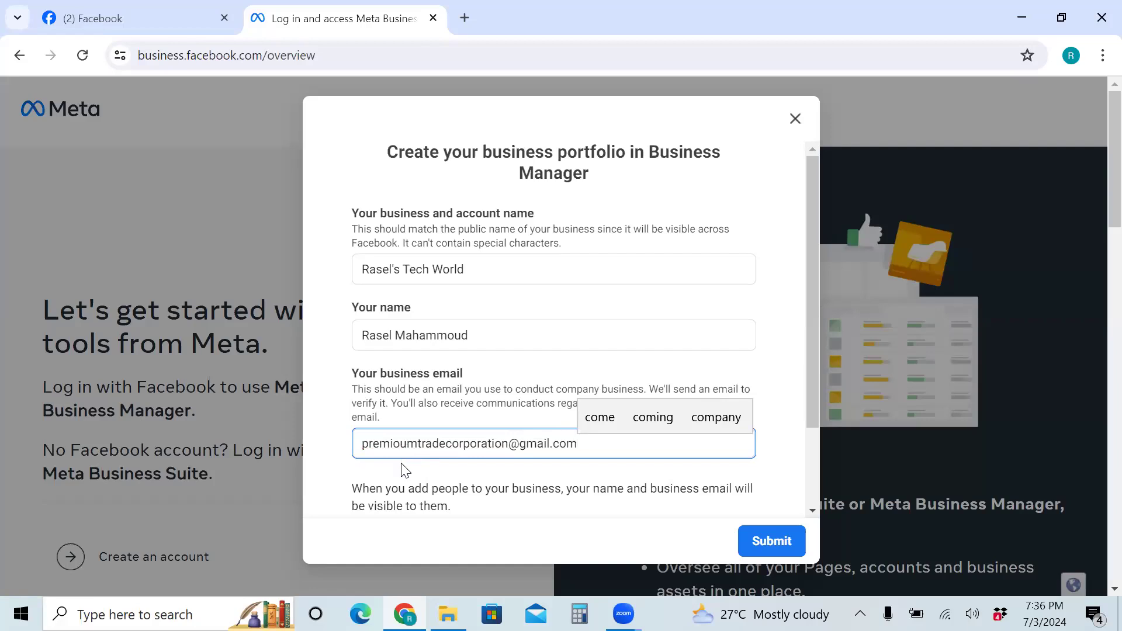
click(400, 444)
key(BackSpace)
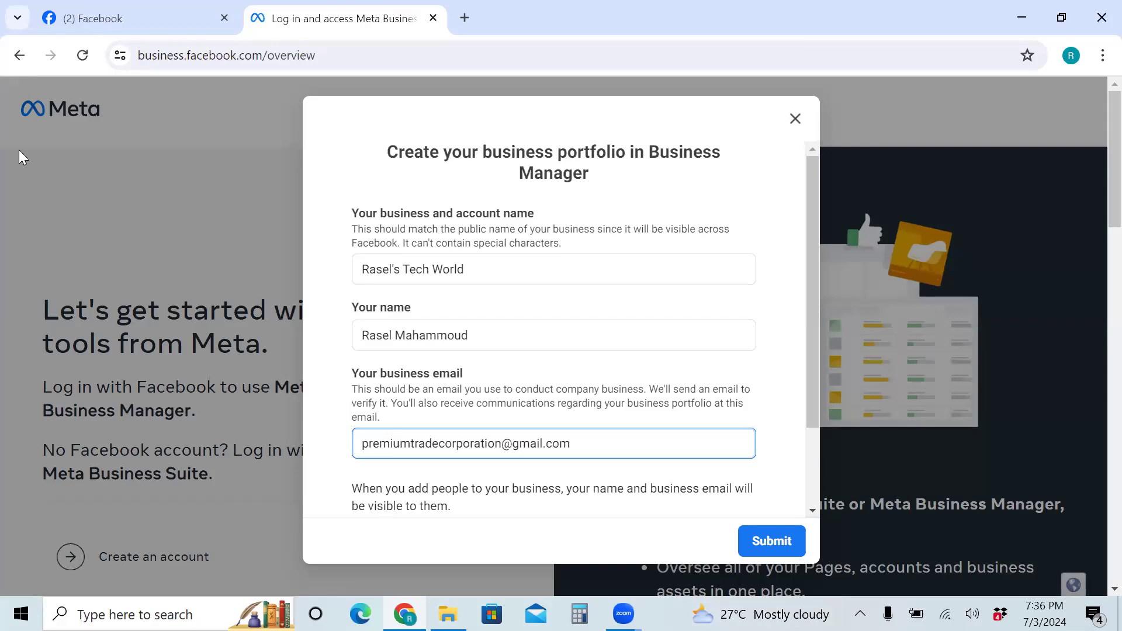
Submit the Rasel's Tech World portfolio details and confirm creation to reach the Business Suite home
click(767, 546)
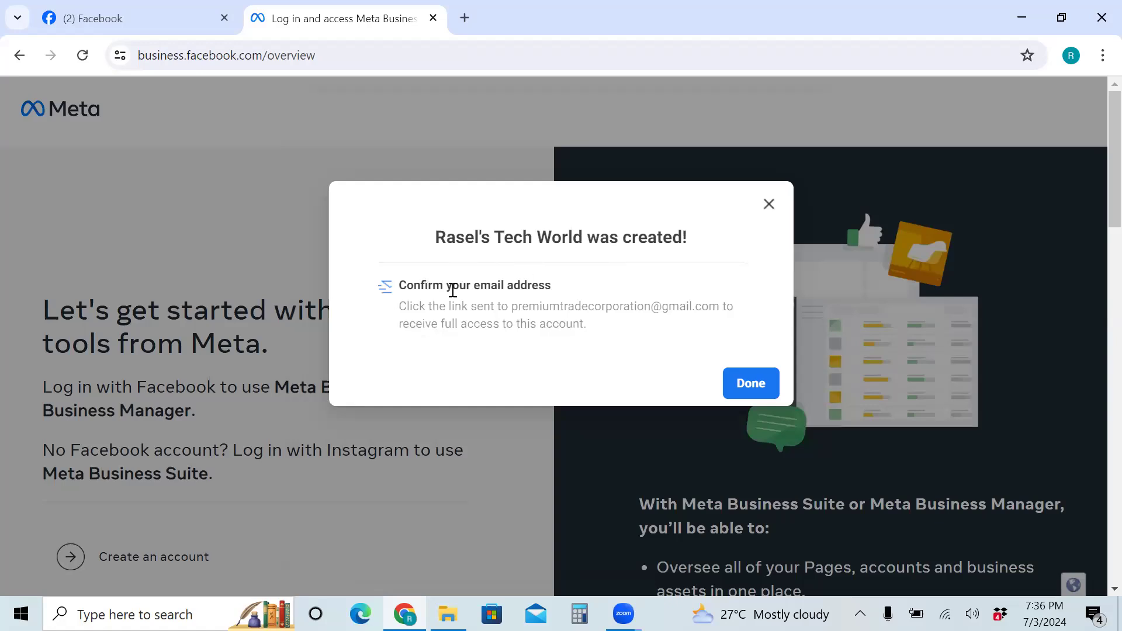
click(751, 386)
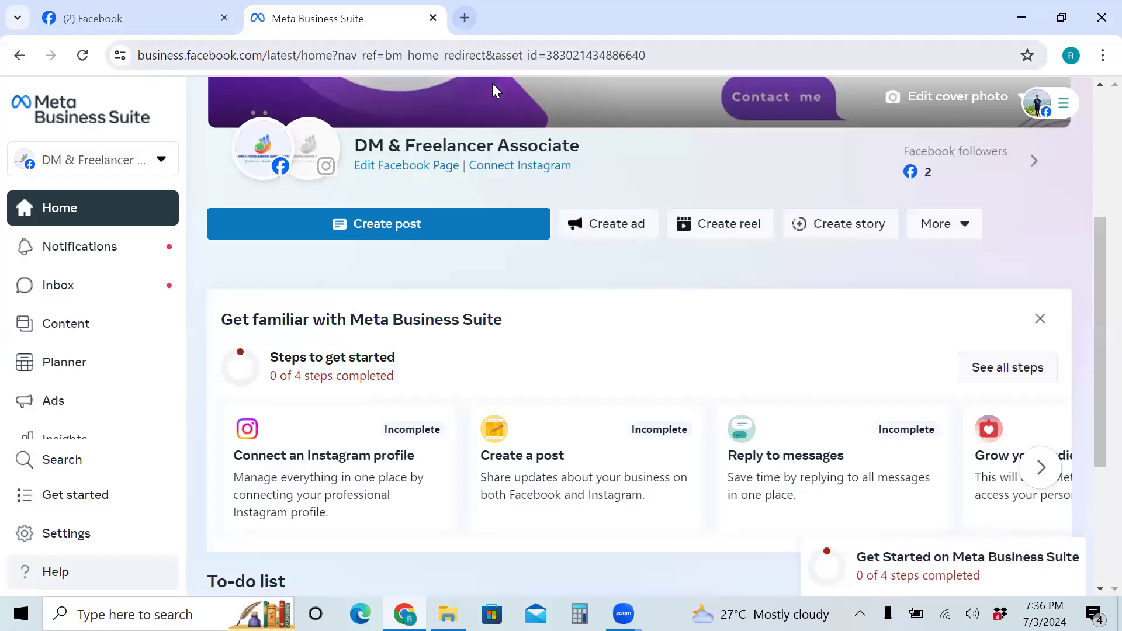
Open Gmail in a new tab, view the Social then Primary inbox, and show the Google account switcher
click(465, 18)
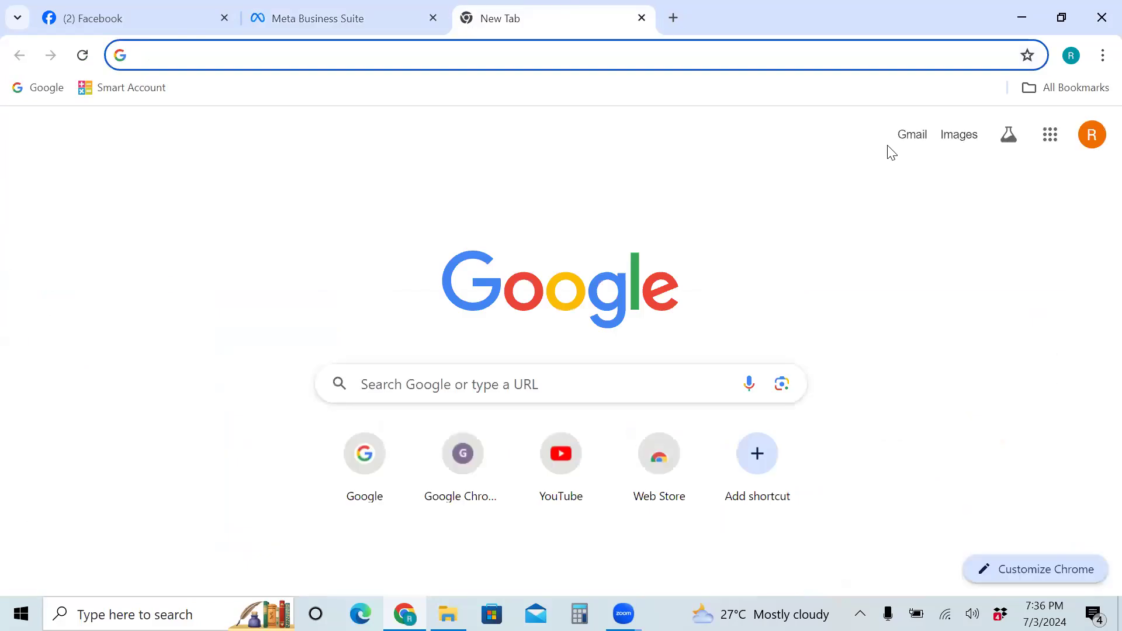
click(912, 142)
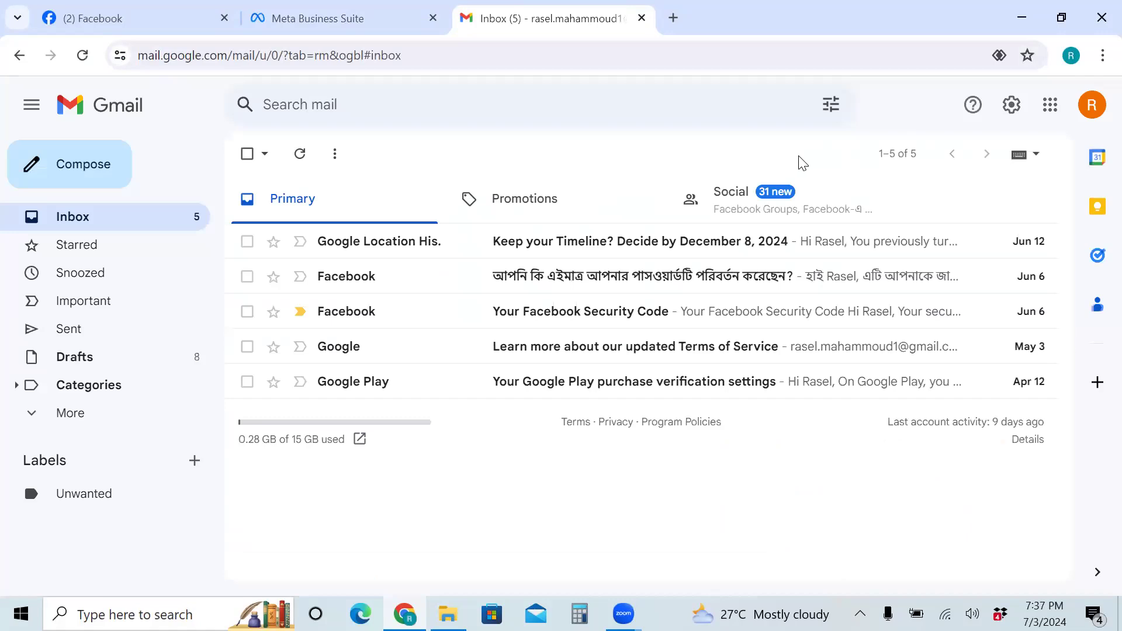
click(760, 213)
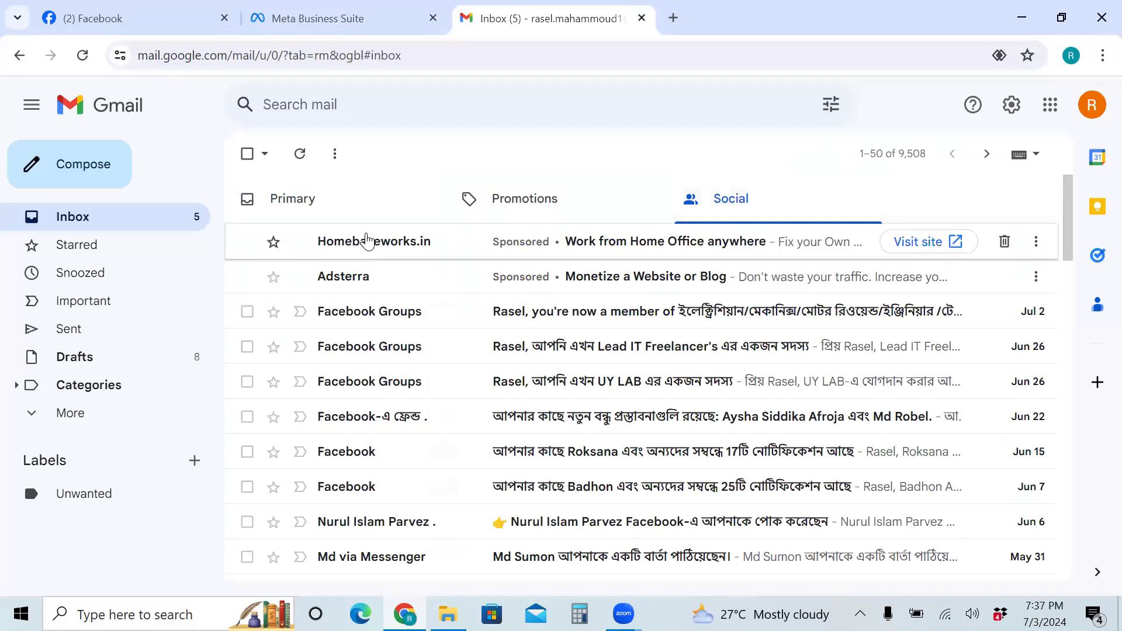
click(301, 207)
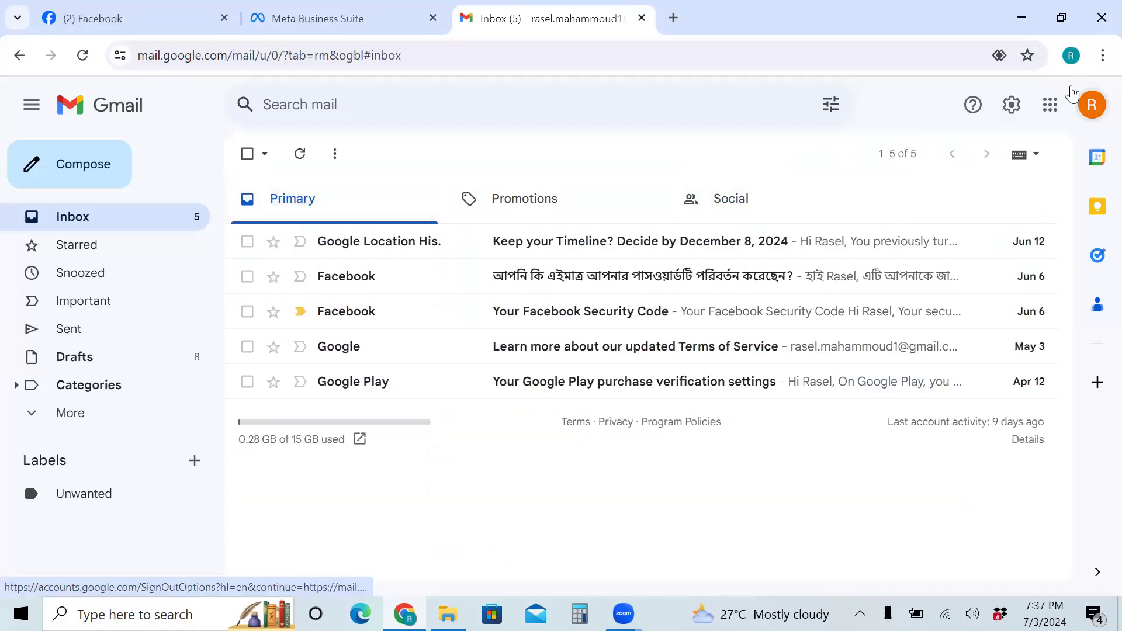
click(1092, 105)
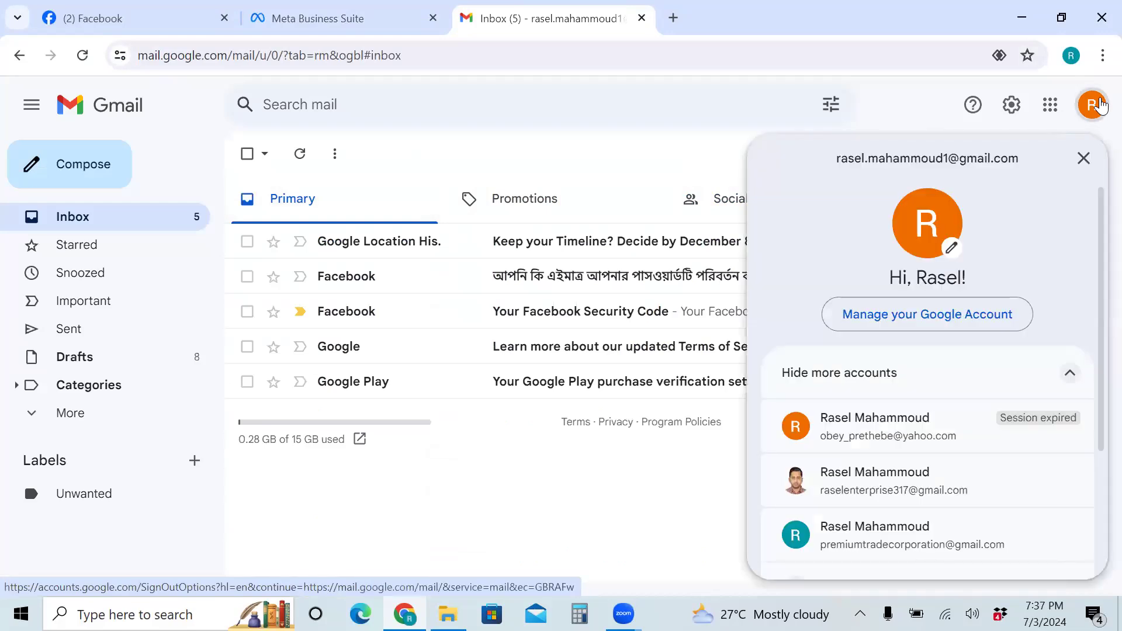
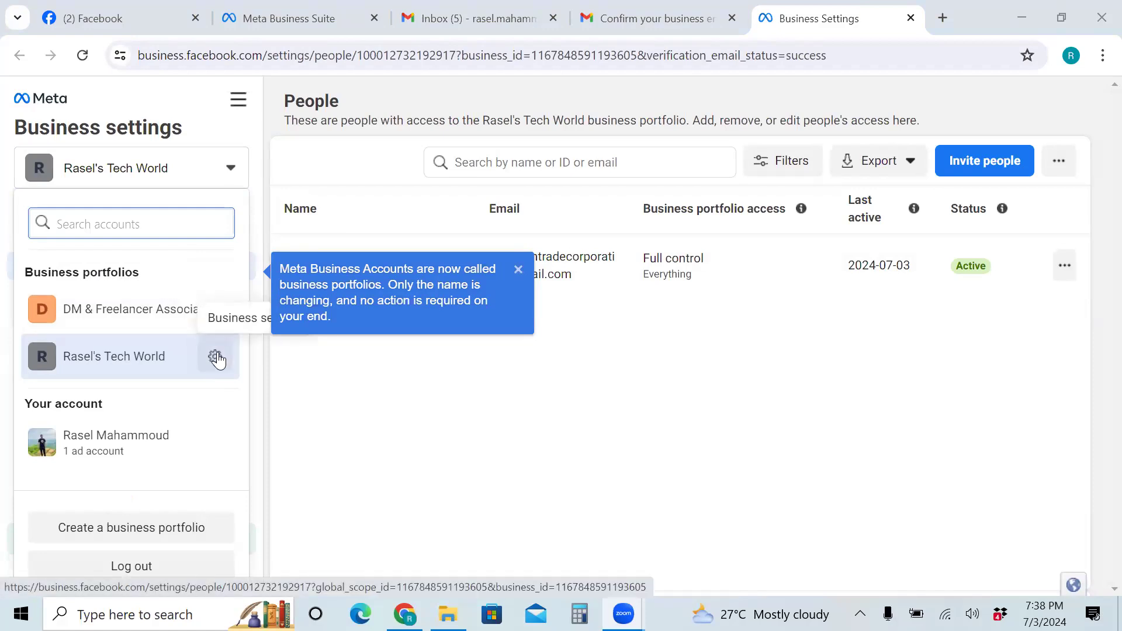
Dismiss the portfolio notice and switcher, then view the portfolio's empty Pages settings
click(516, 270)
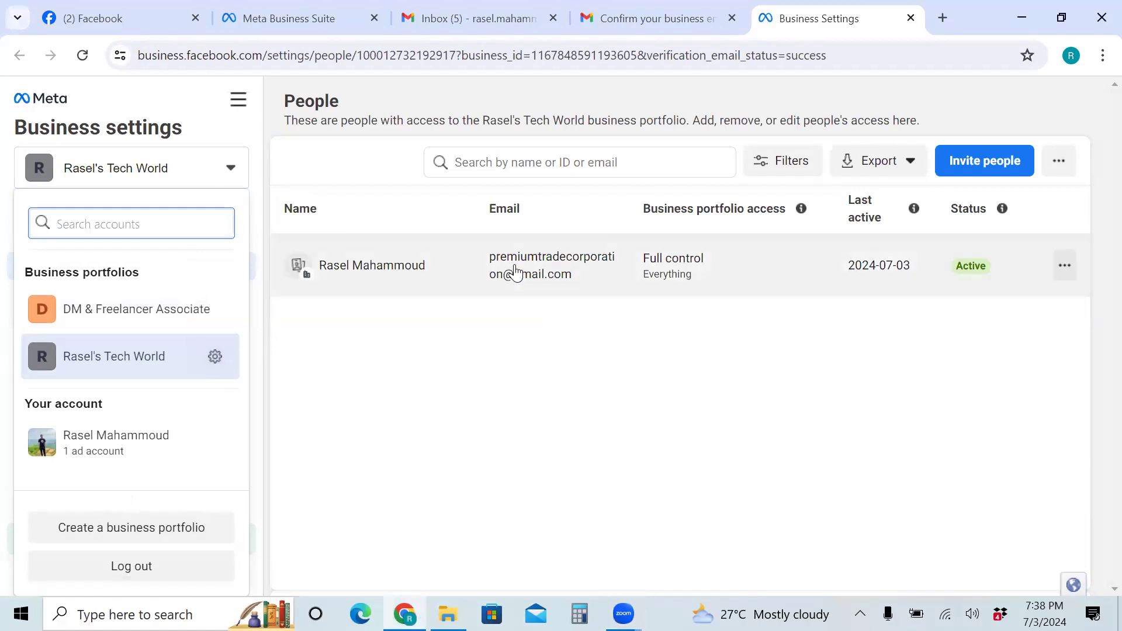
click(230, 169)
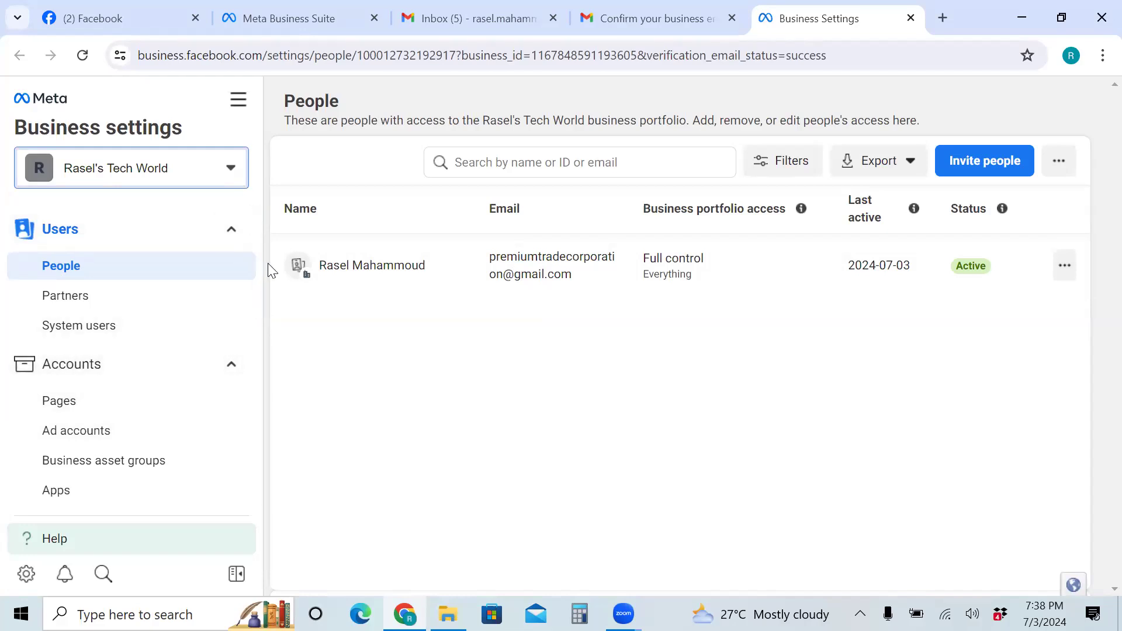
click(62, 408)
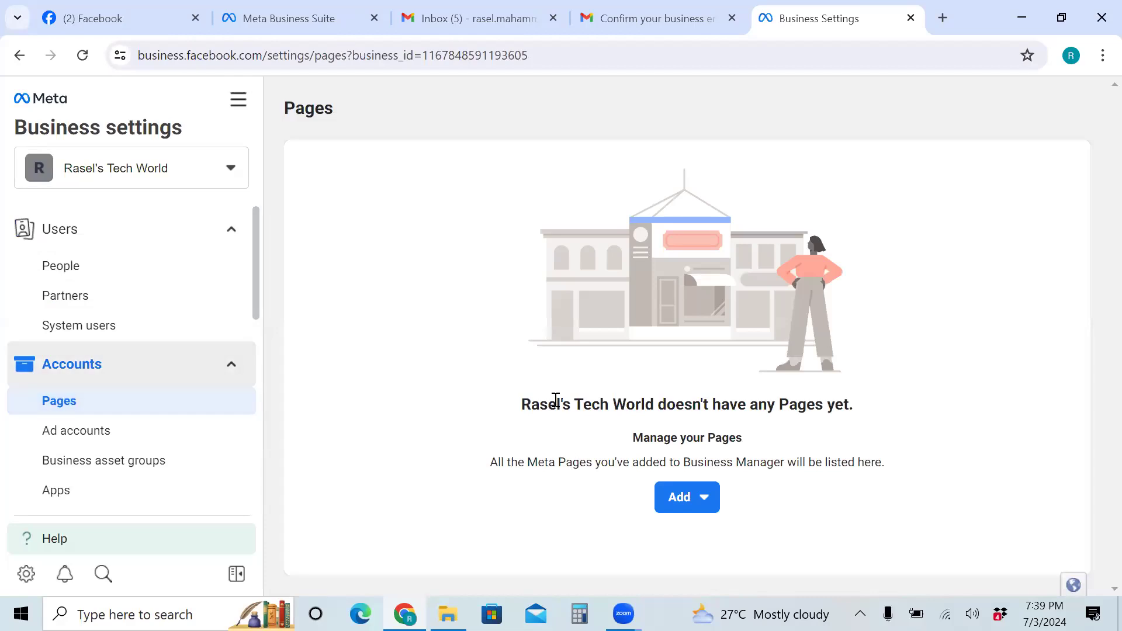
Add the DM & Freelancer Associate Facebook Page, found by searching 'DM', to the portfolio
click(686, 502)
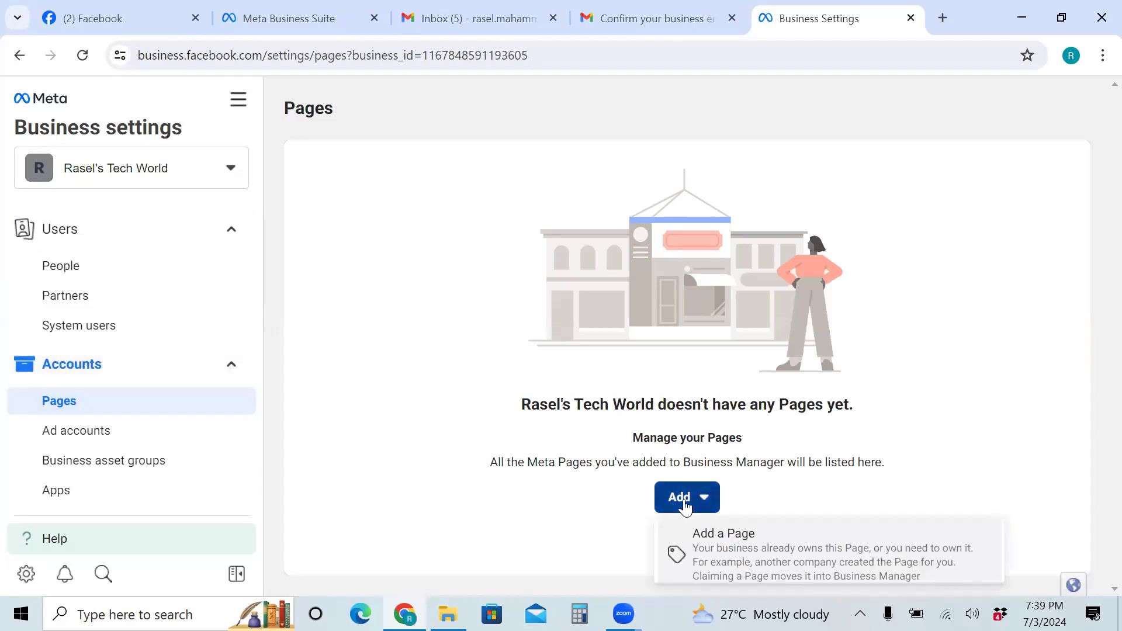
click(748, 563)
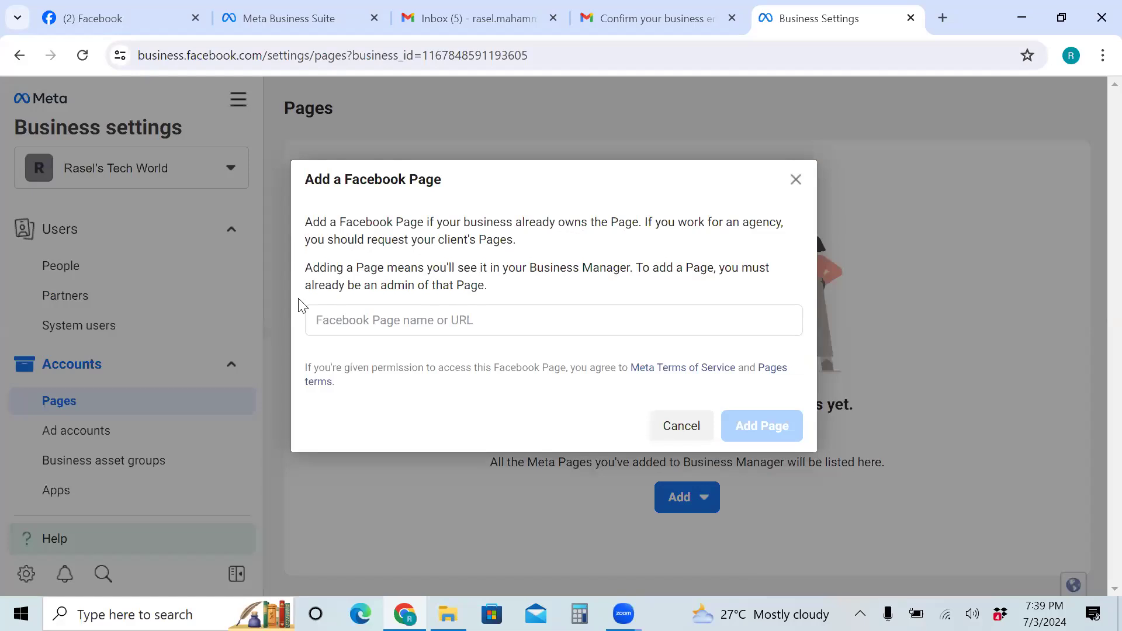
click(358, 319)
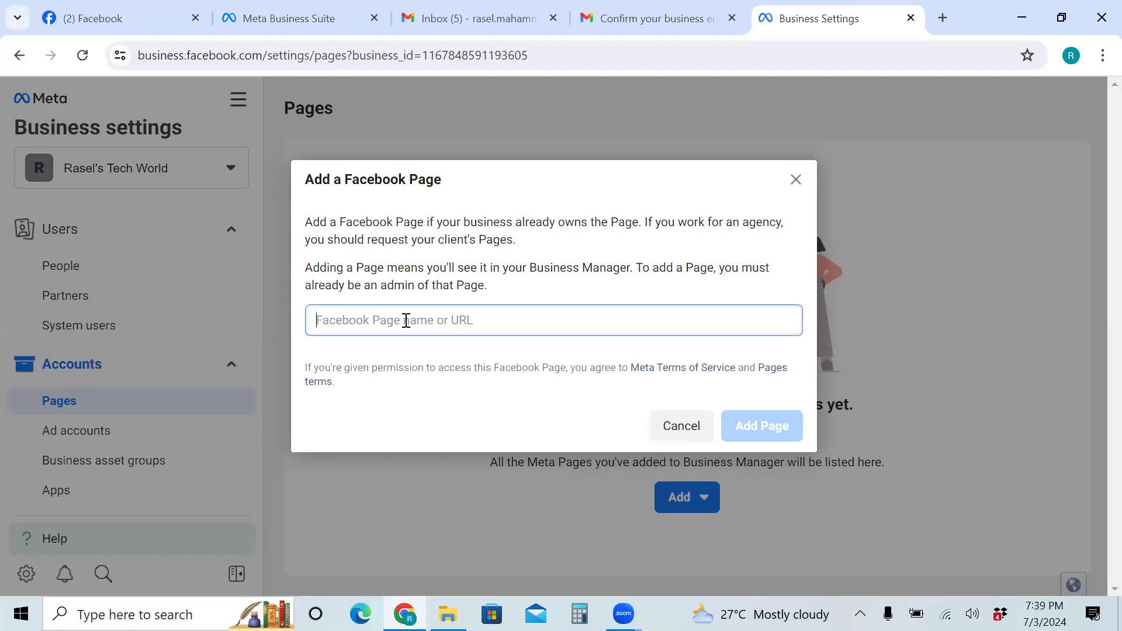
text(DM)
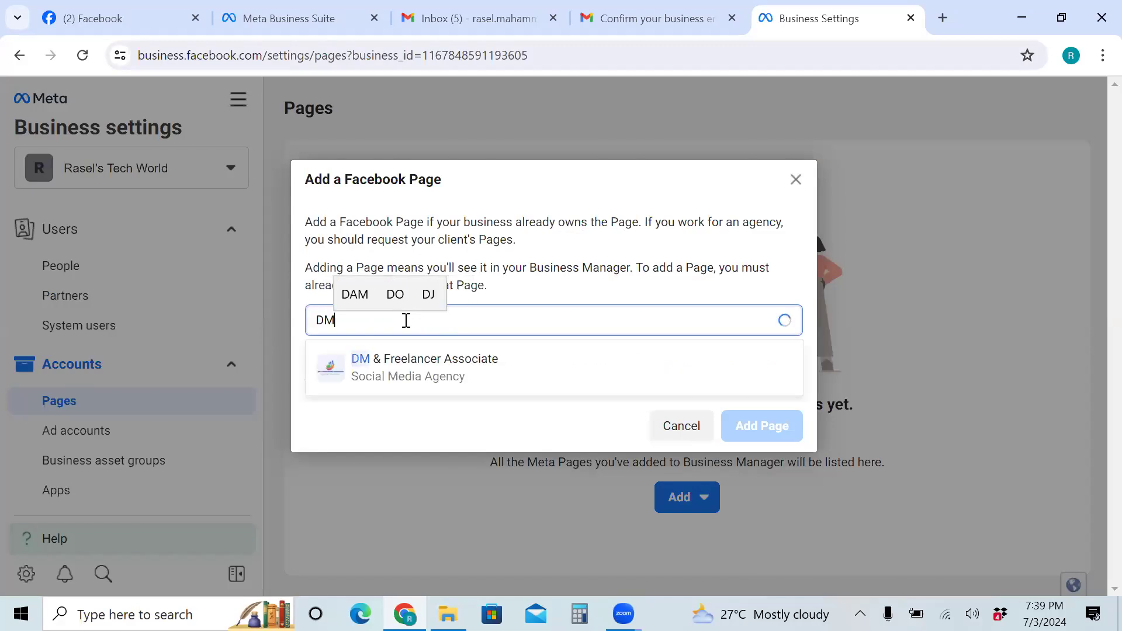
click(402, 368)
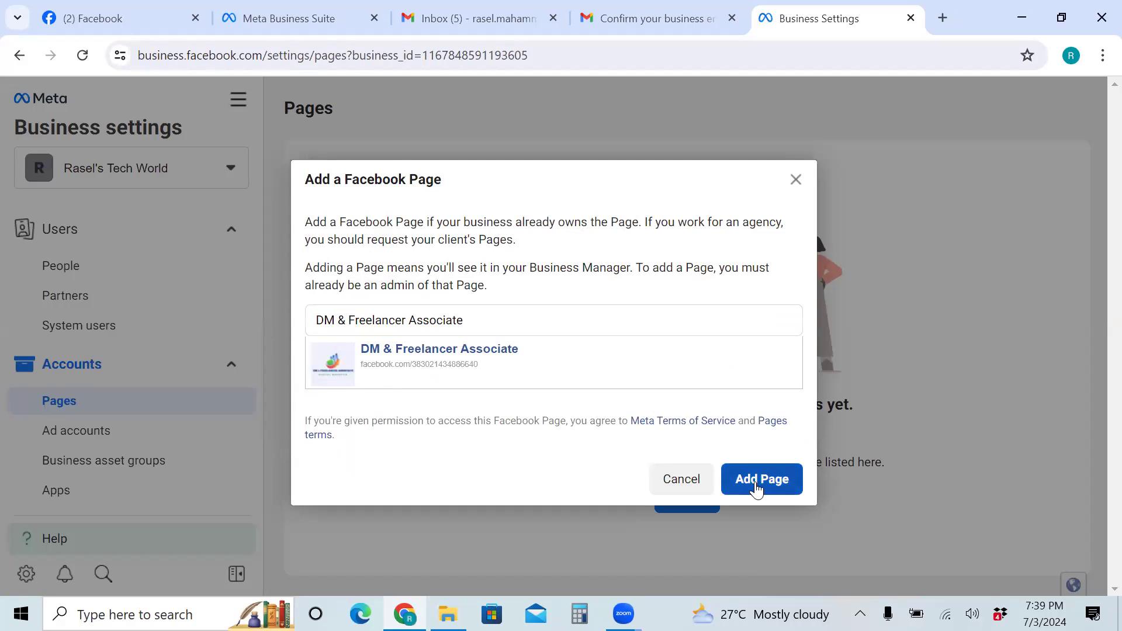
click(758, 480)
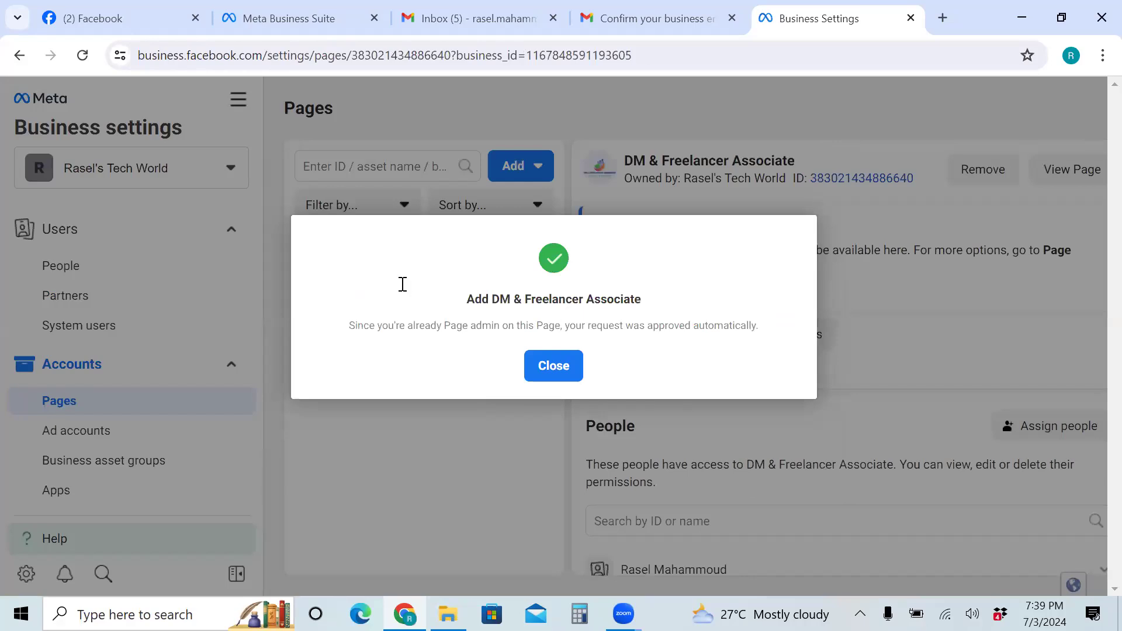
Close the page-added confirmation and go to the People list under Users
click(548, 373)
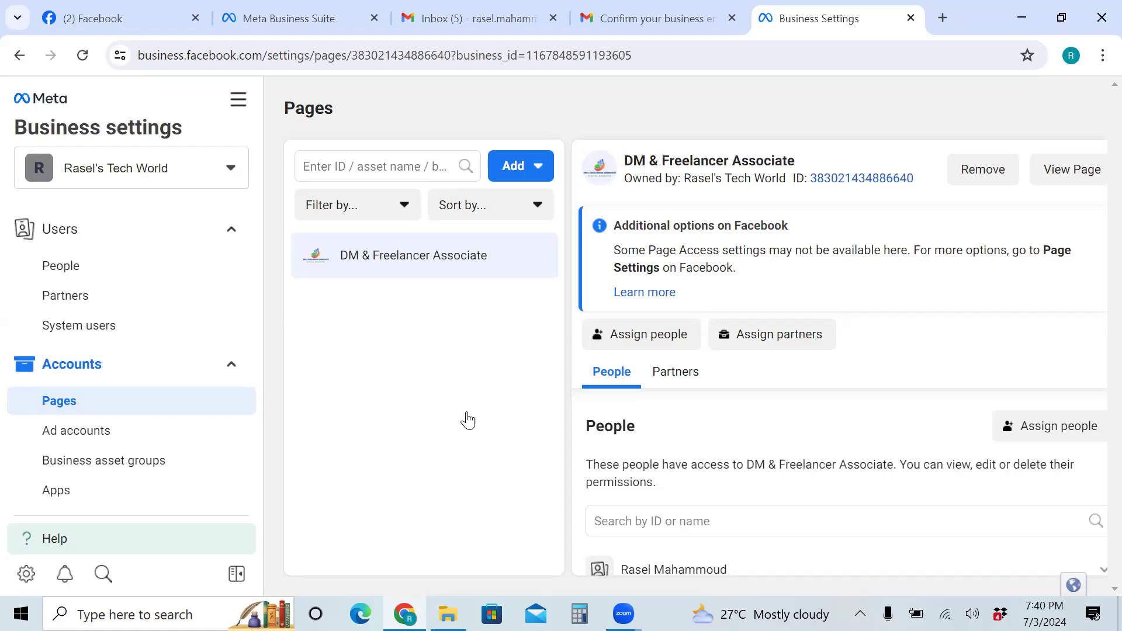
click(51, 270)
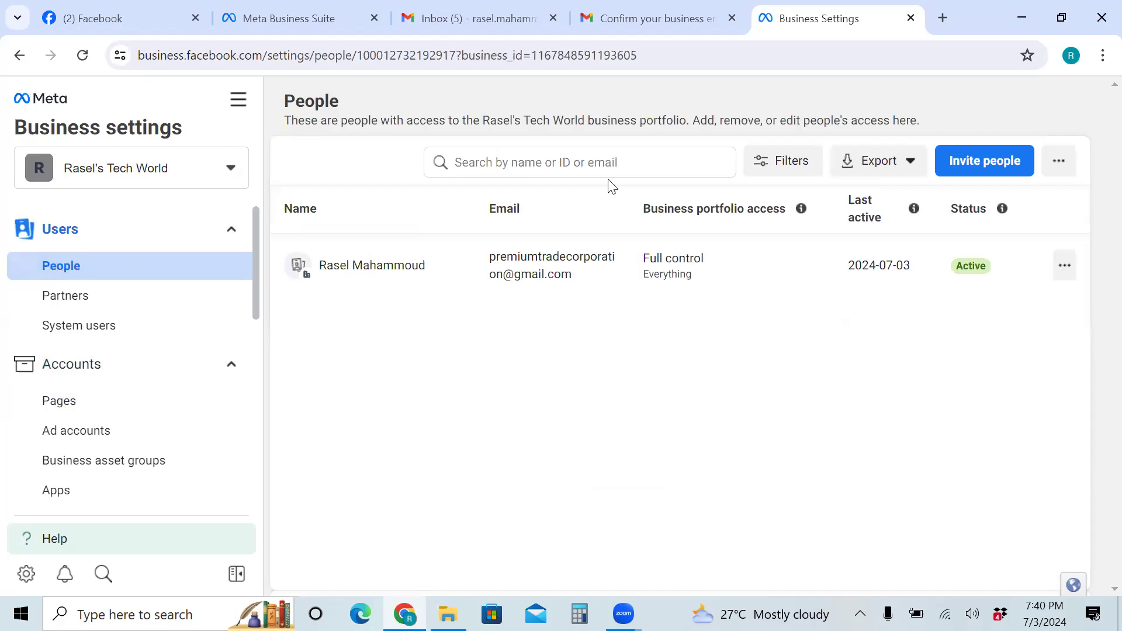
Bring up the Invite people form from the People list
click(989, 172)
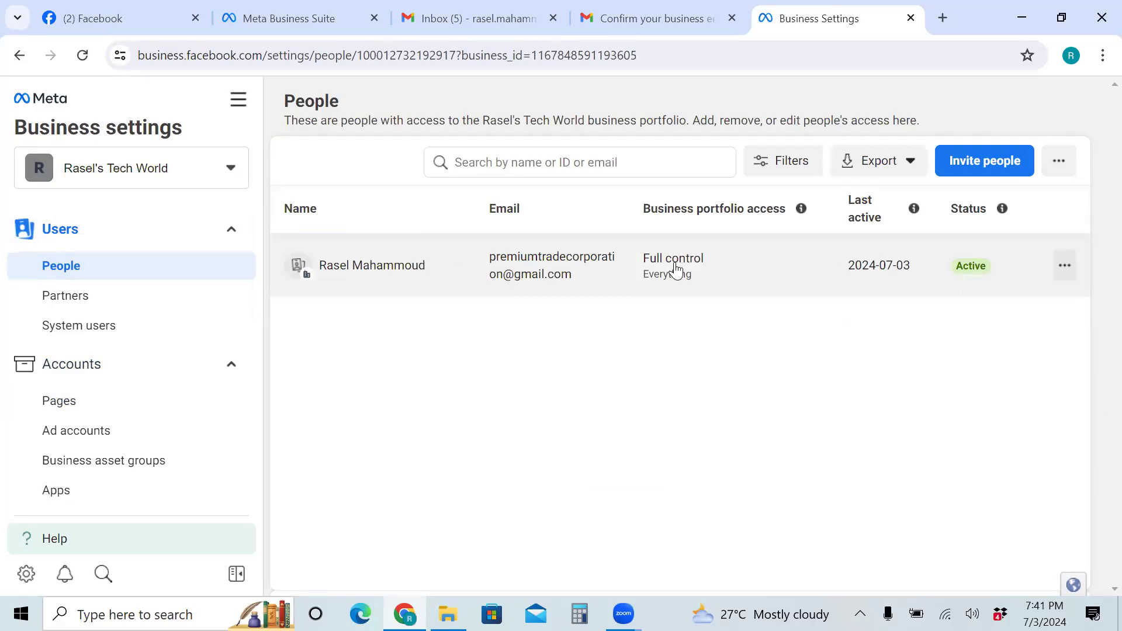
click(979, 164)
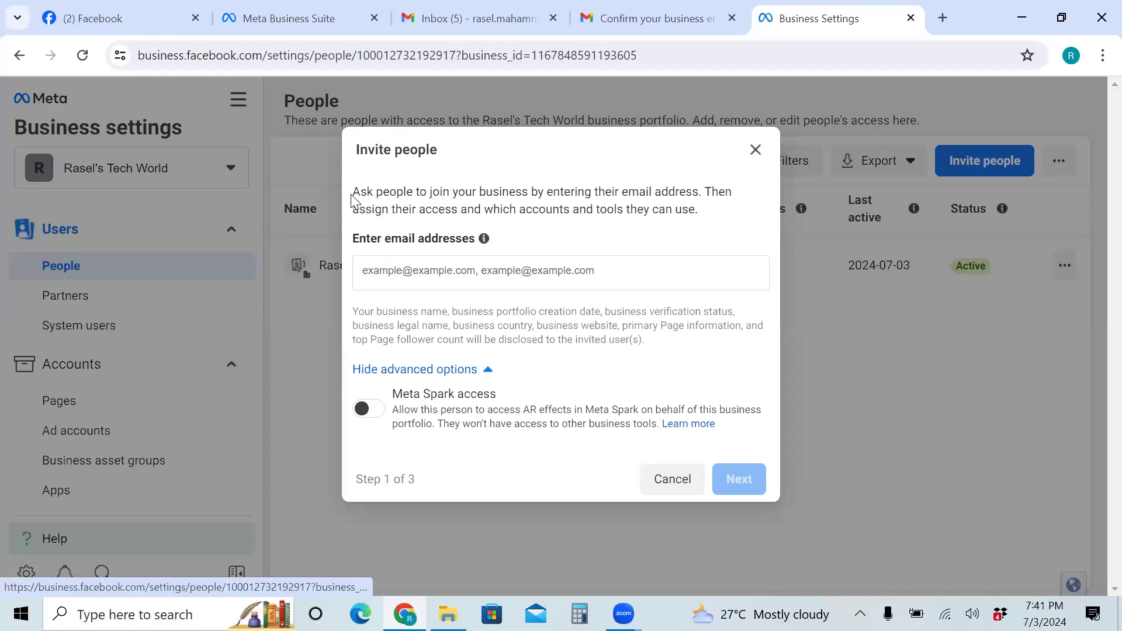
drag(354, 190, 713, 203)
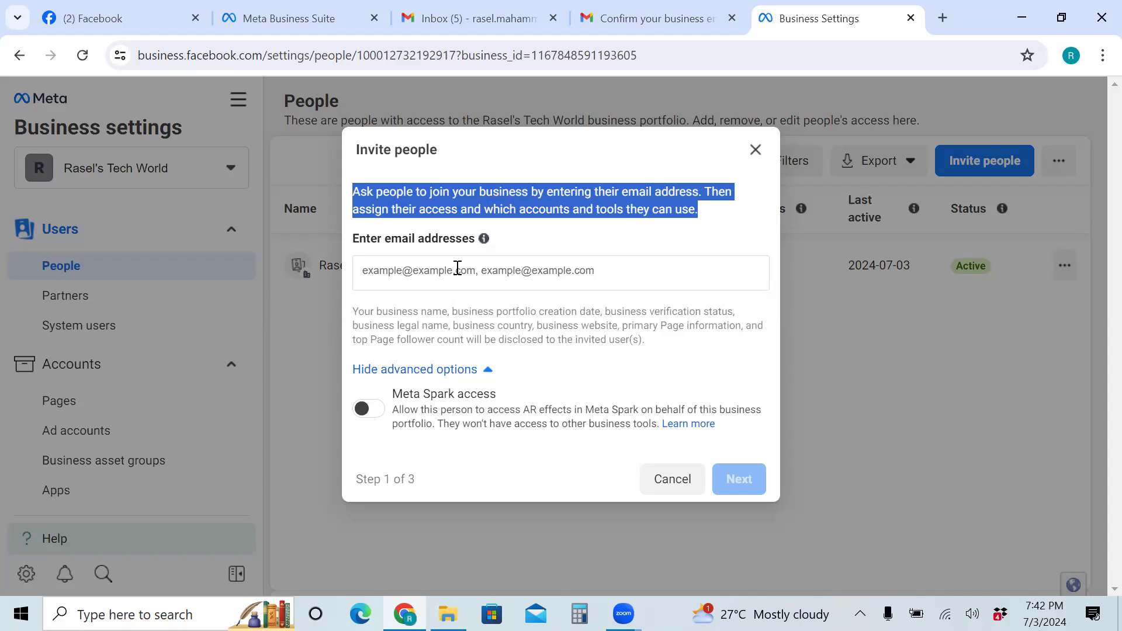
click(377, 272)
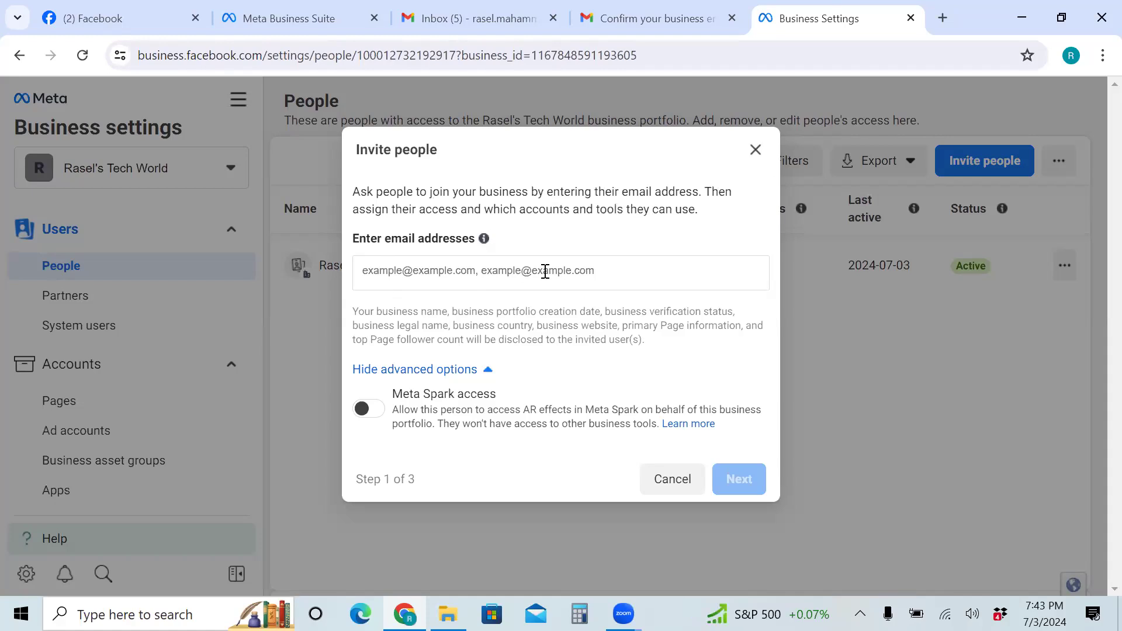
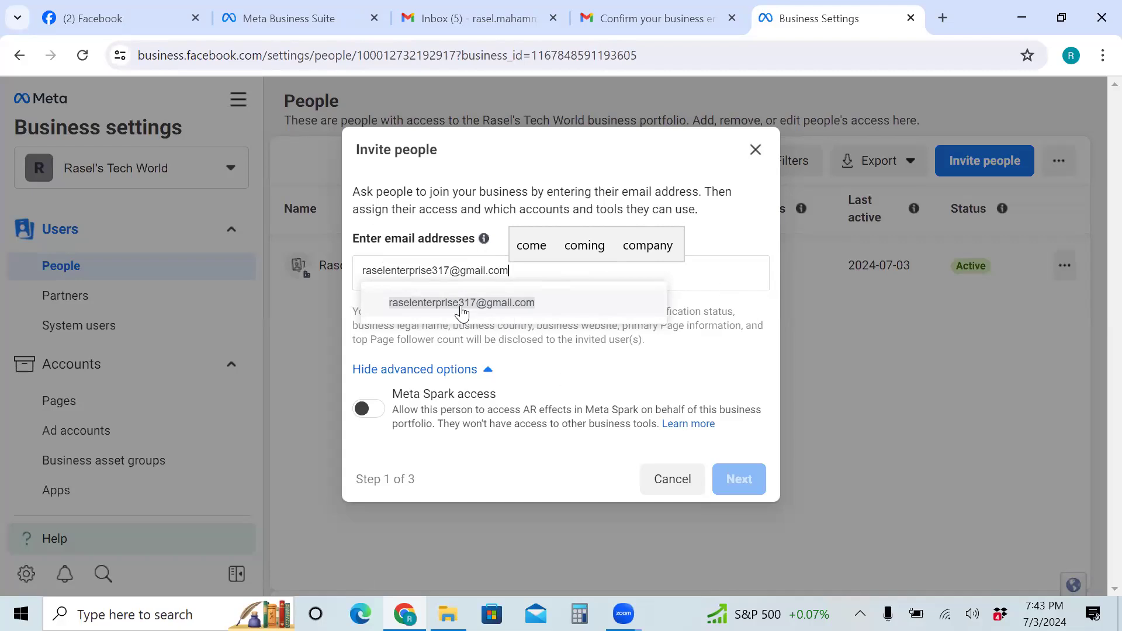
Enter the invitee's Gmail address as the recipient and continue to access levels
click(572, 294)
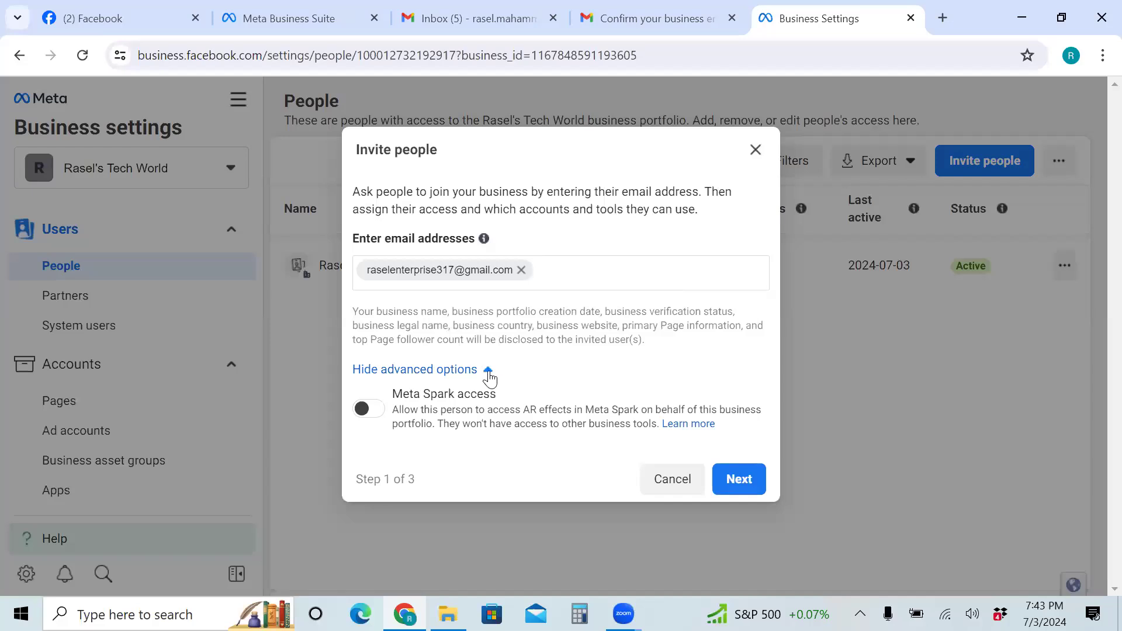
click(744, 475)
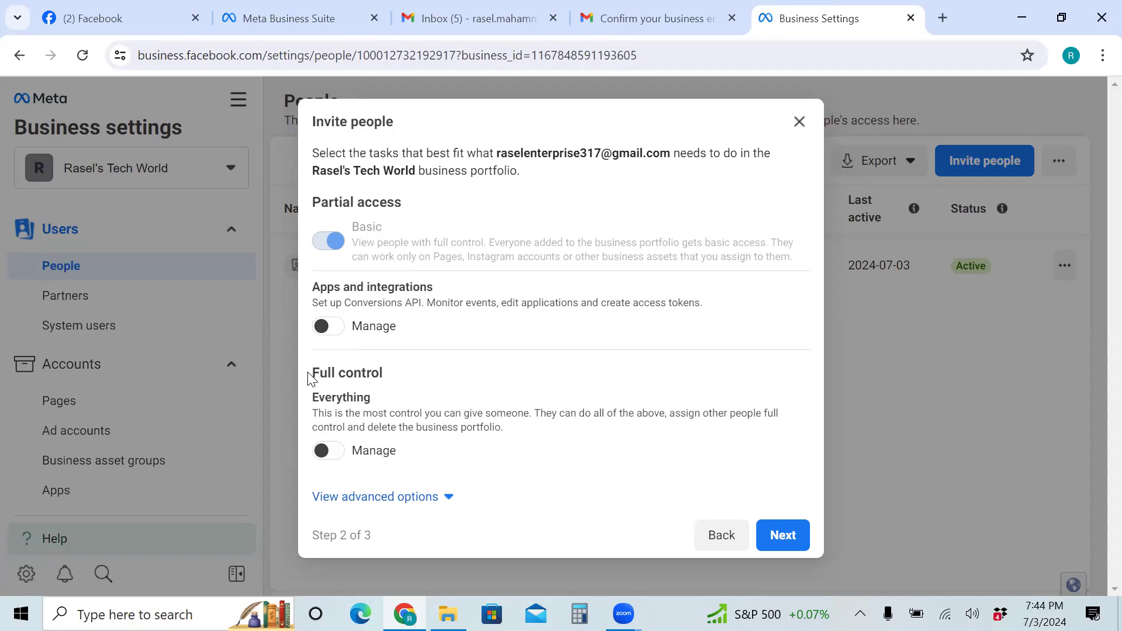
In advanced options, enable Apps and integrations Manage plus Finance View and Manage, then continue
triple_click(401, 373)
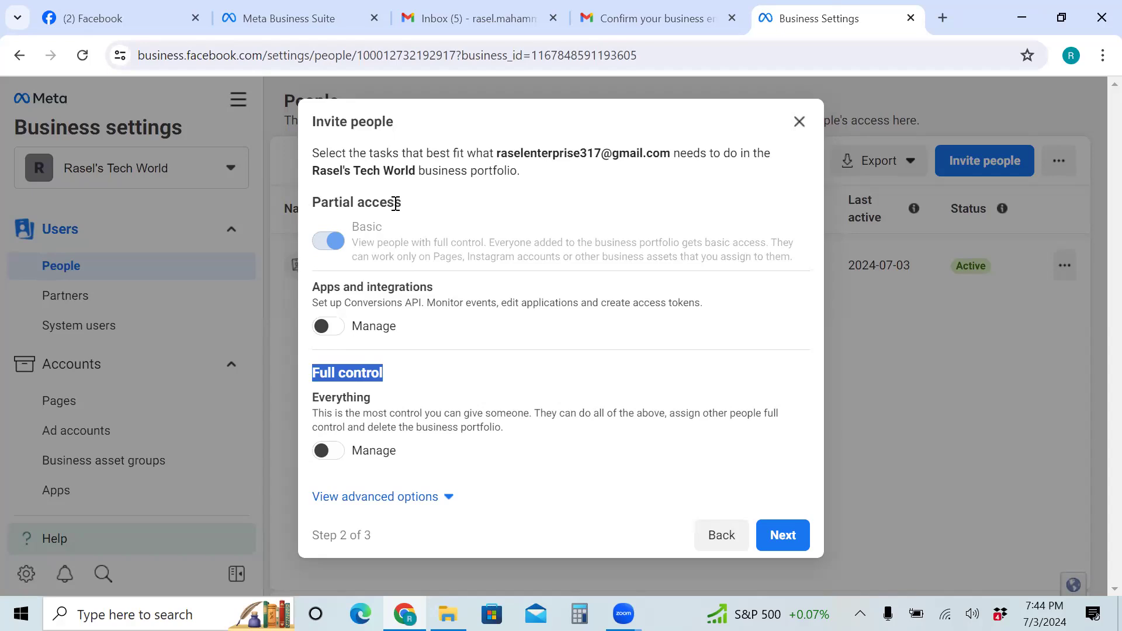
click(449, 498)
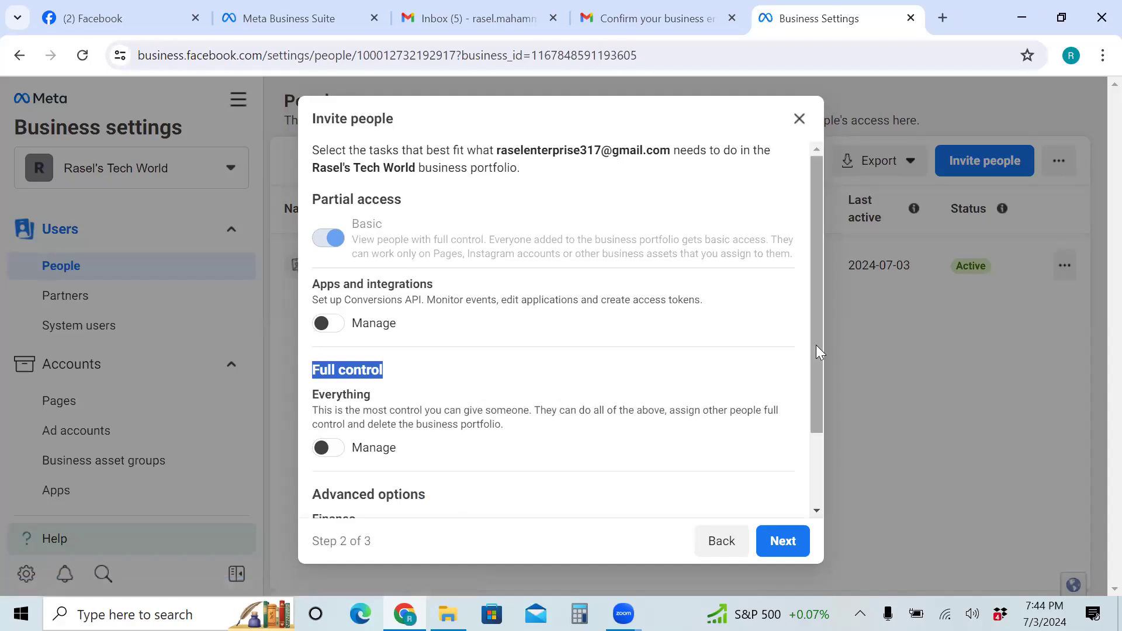
click(814, 493)
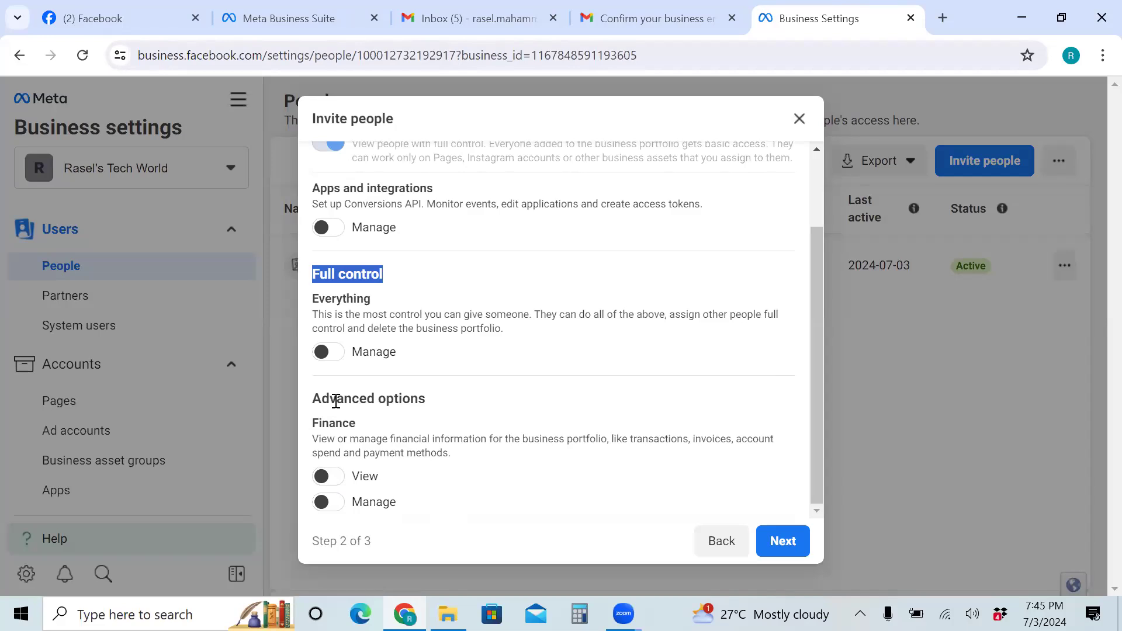
drag(815, 423, 810, 209)
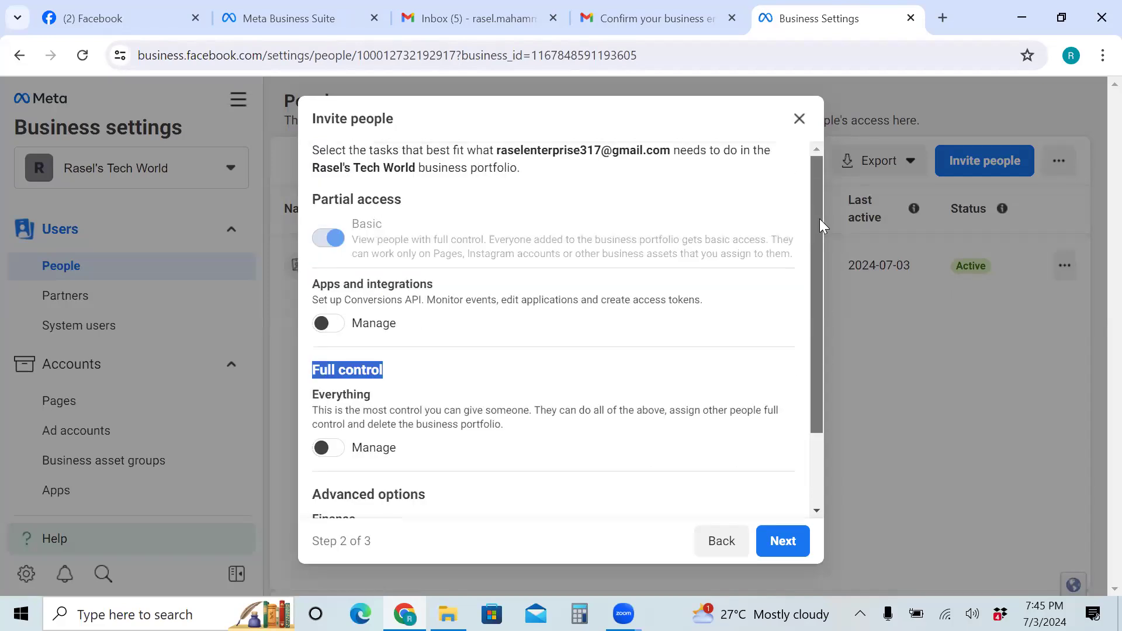
mouse_move(336, 240)
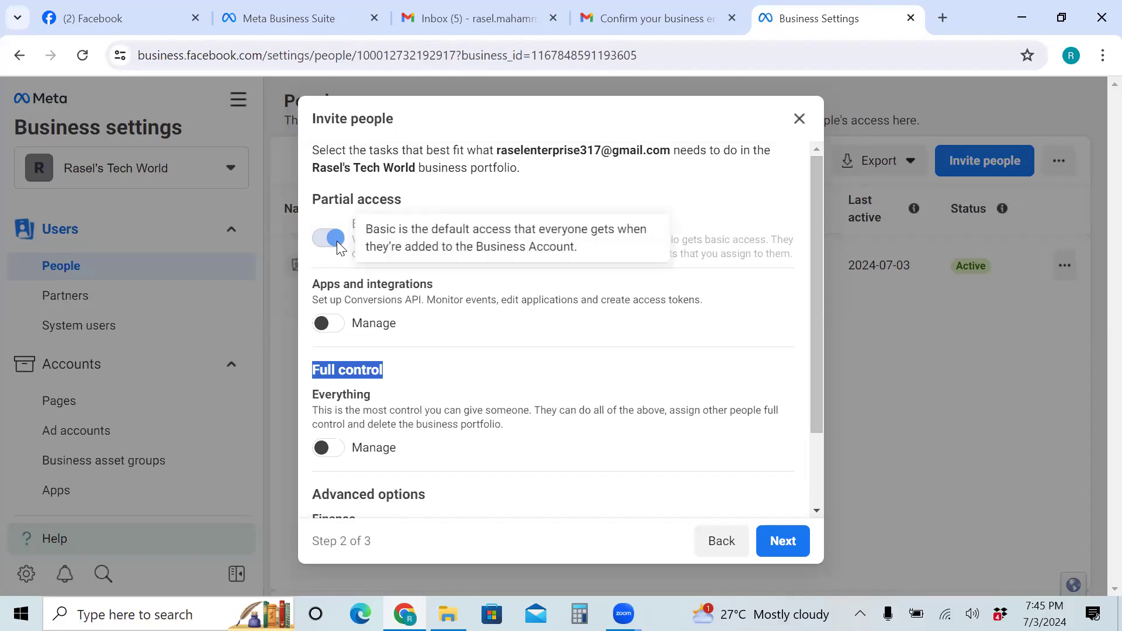
click(329, 323)
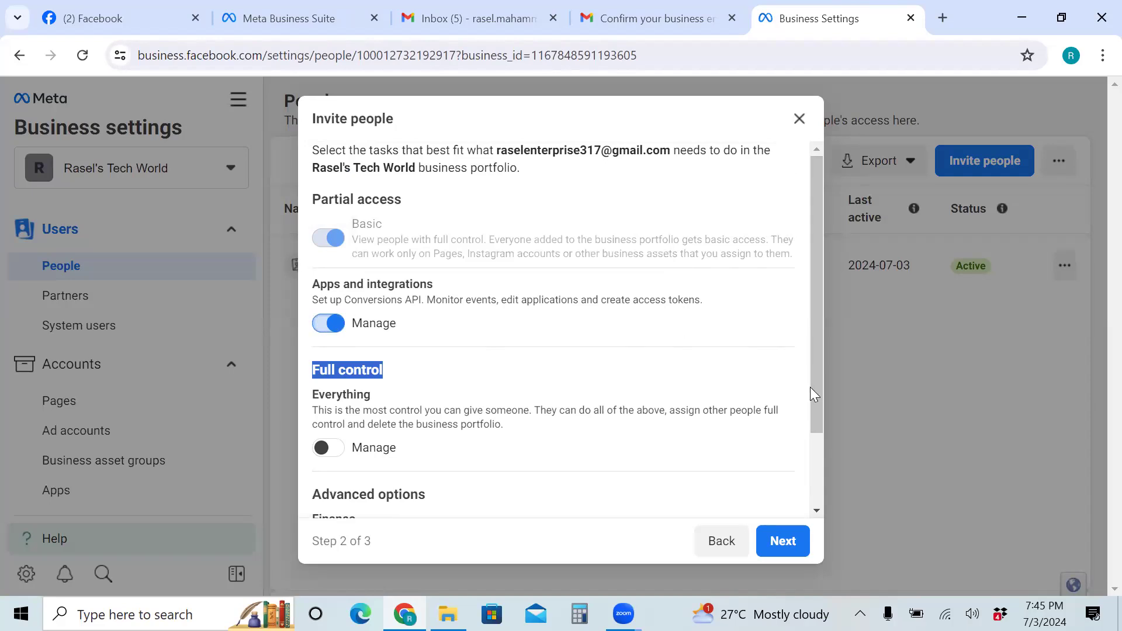
scroll(816, 471, down, 2)
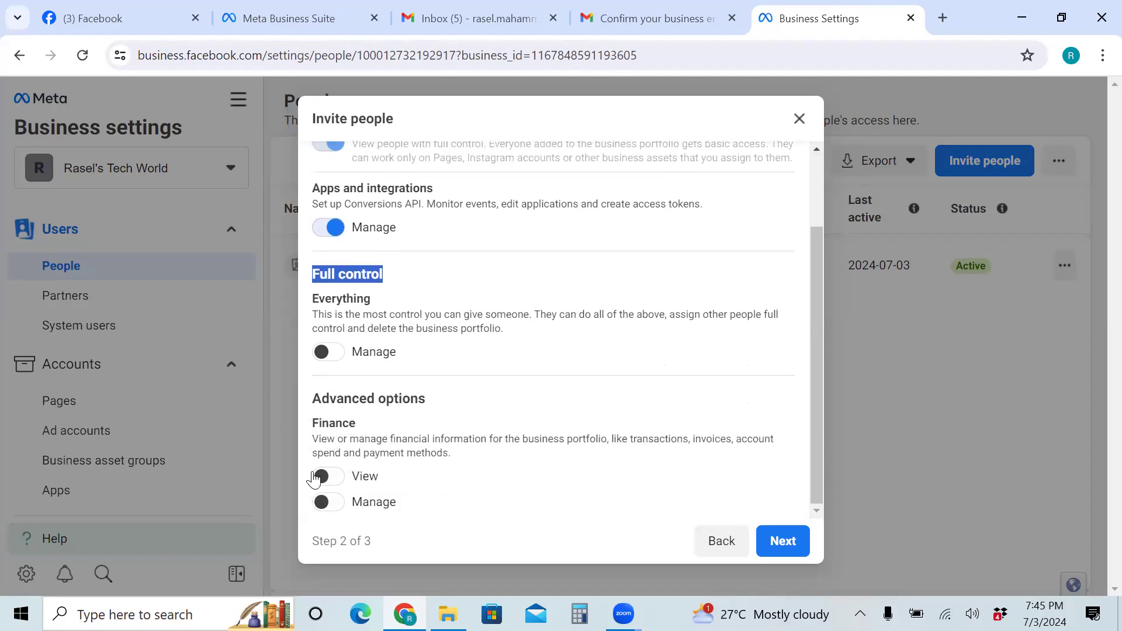
click(334, 485)
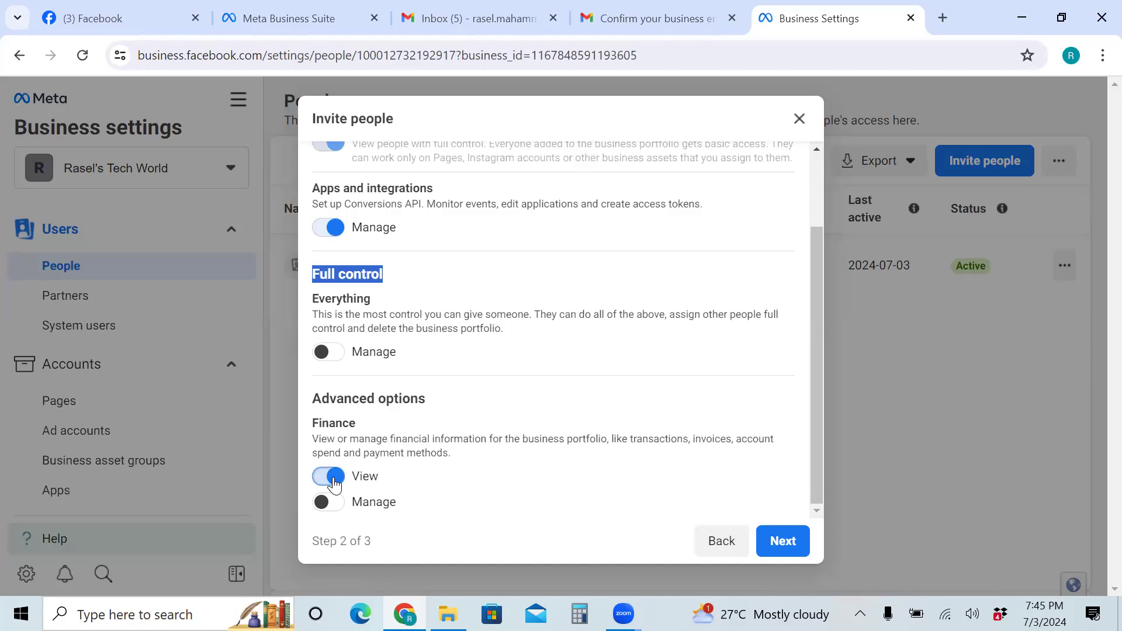
click(334, 514)
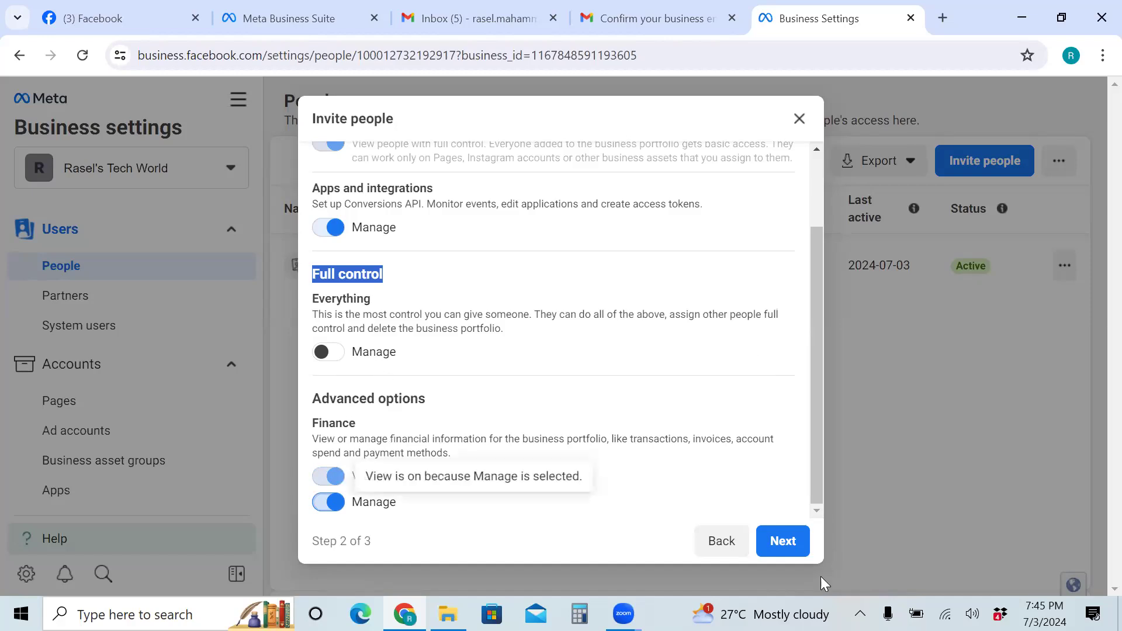
click(783, 541)
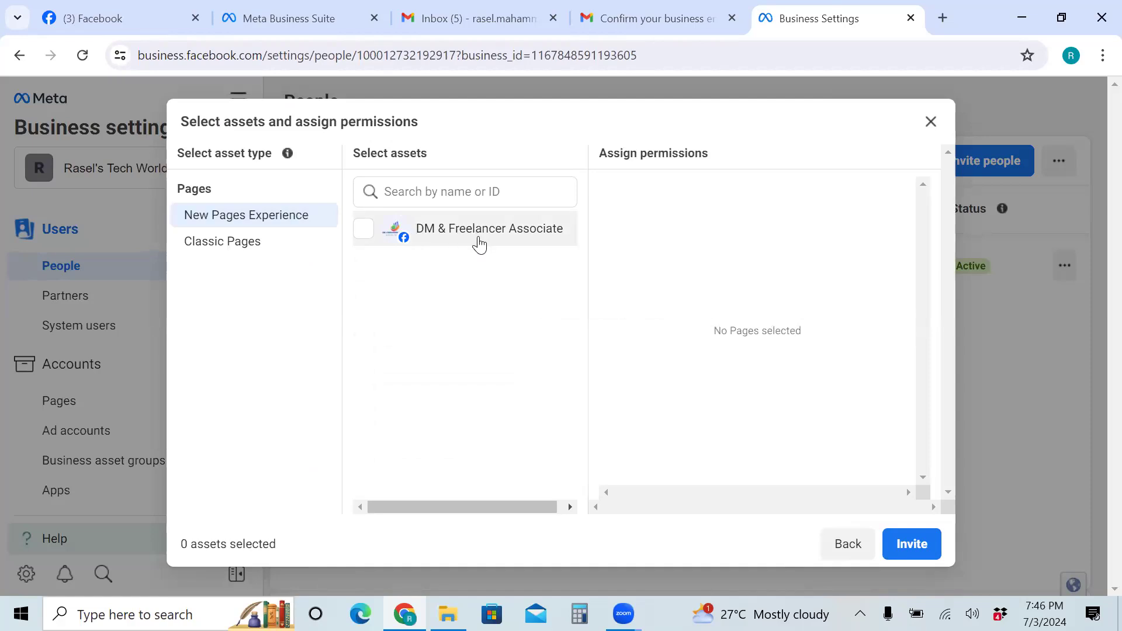
Select DM & Freelancer Associate with Community activity, Messages and calls, Ads and Insights, and send
click(364, 231)
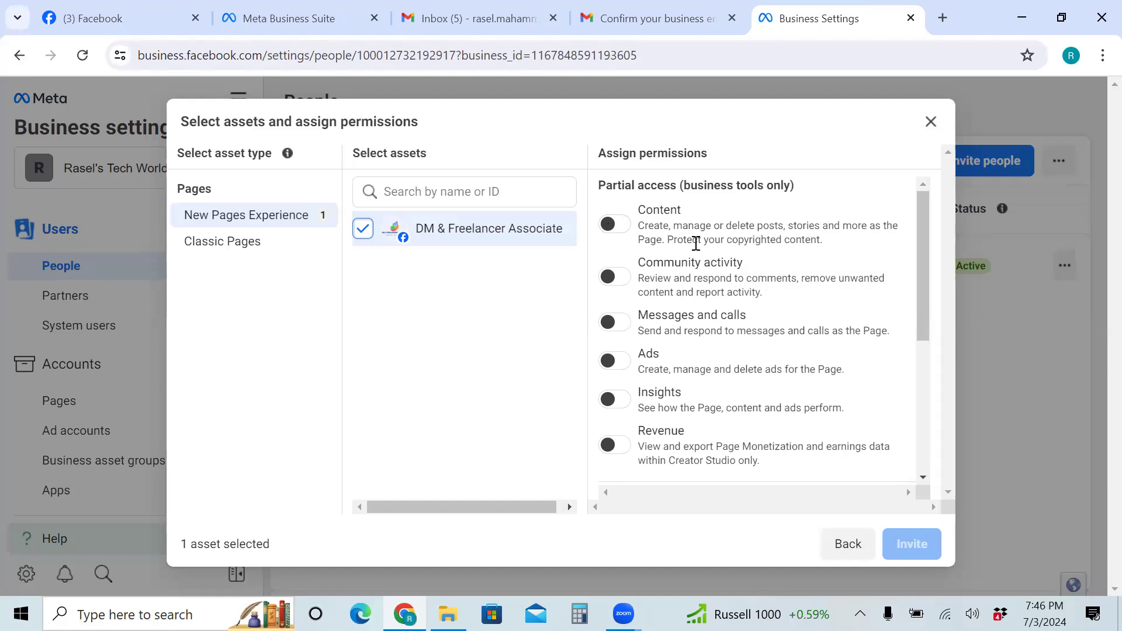
click(621, 228)
click(621, 228)
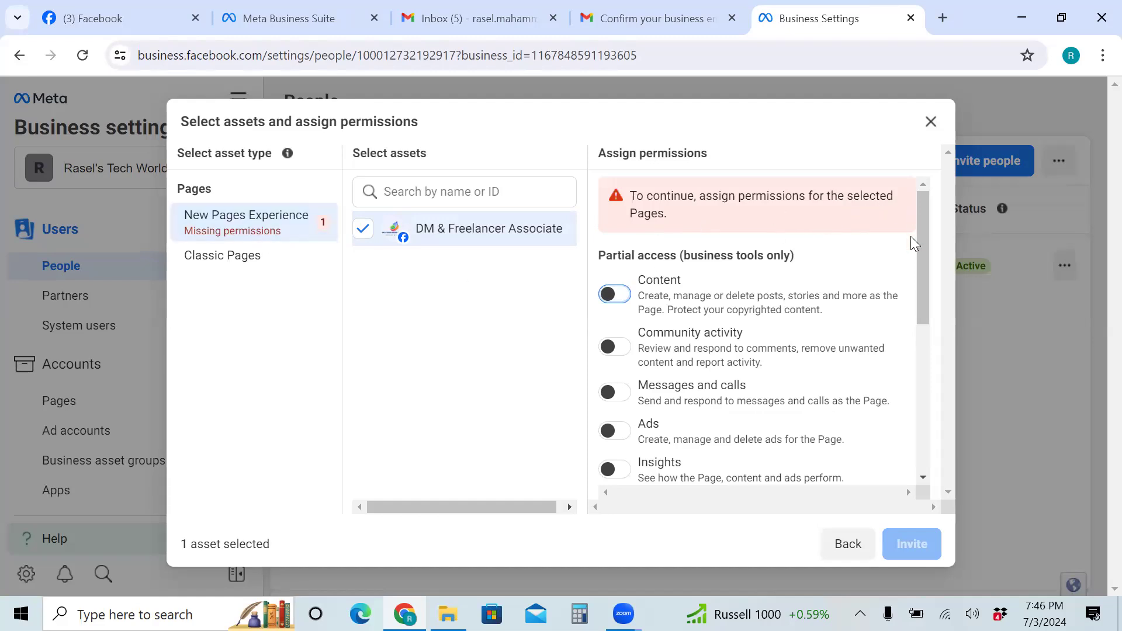
click(614, 348)
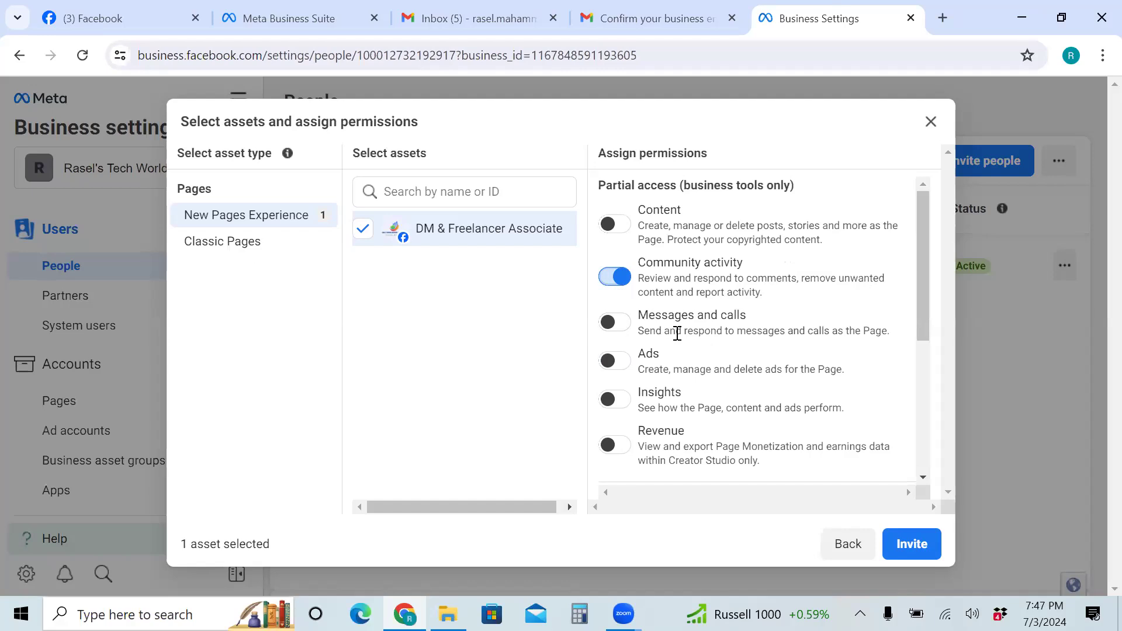
click(616, 325)
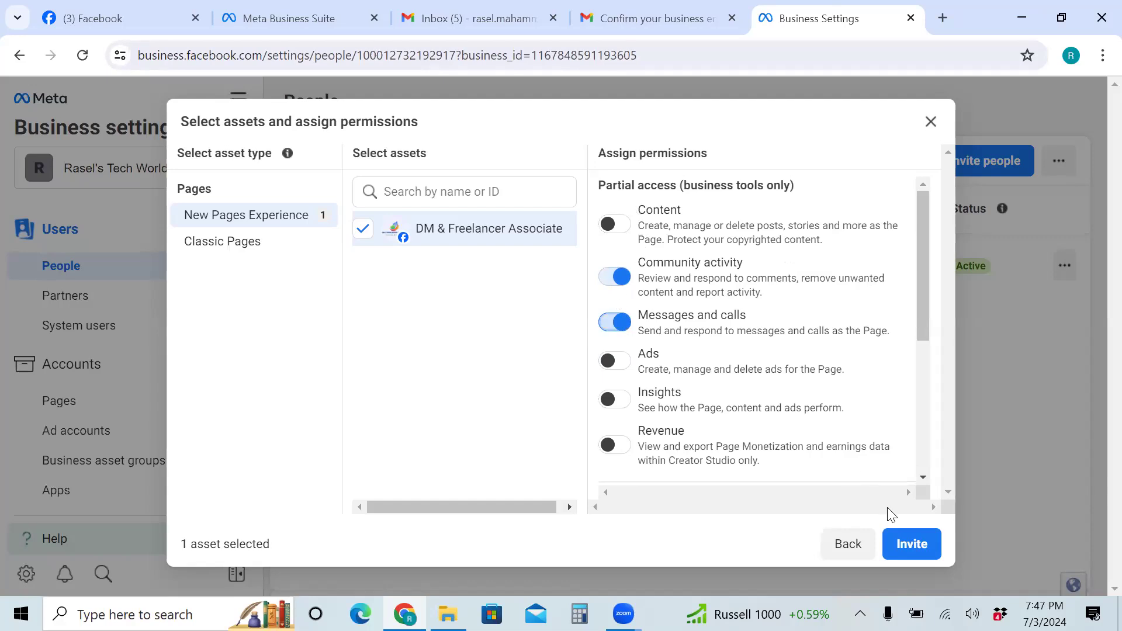
click(892, 551)
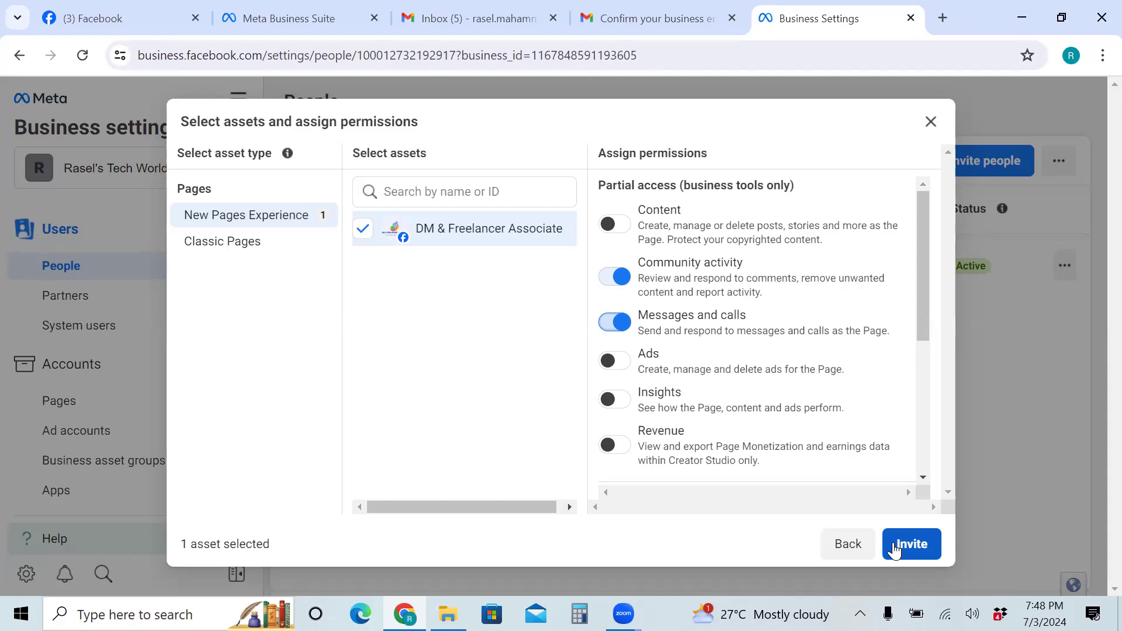
click(618, 362)
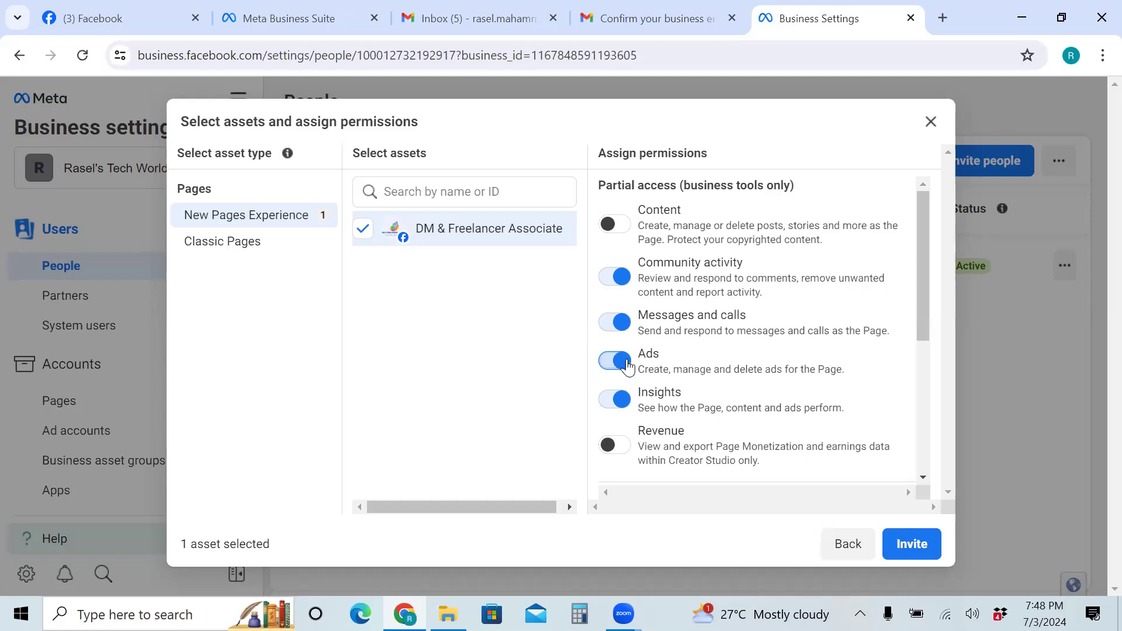
click(911, 544)
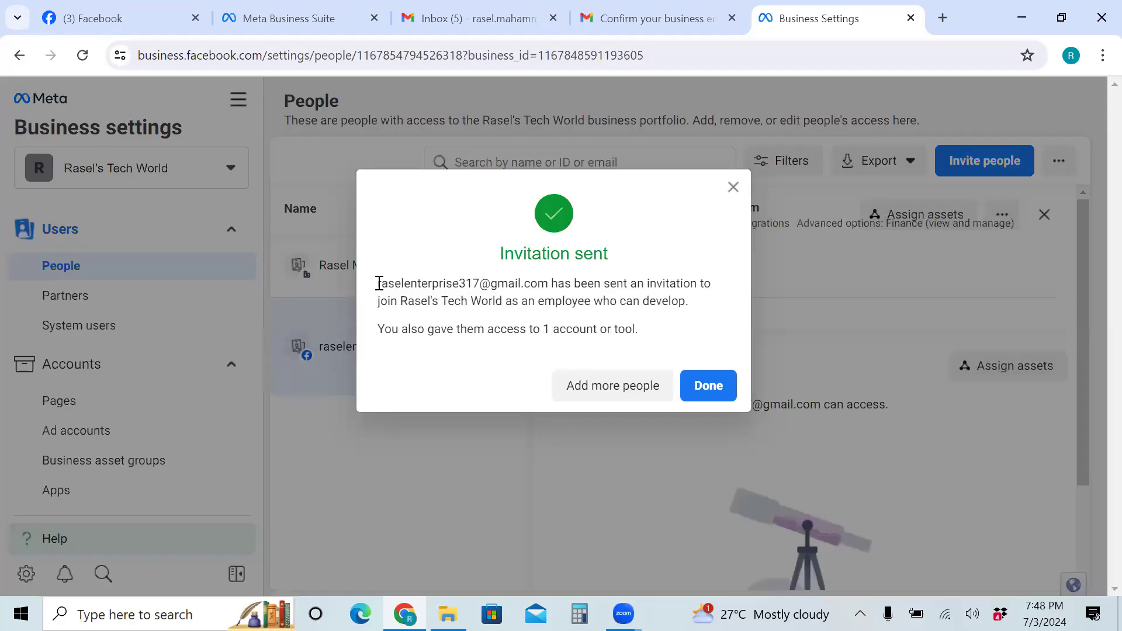
Close the Invitation sent confirmation and the invitee's details panel
drag(378, 283, 604, 288)
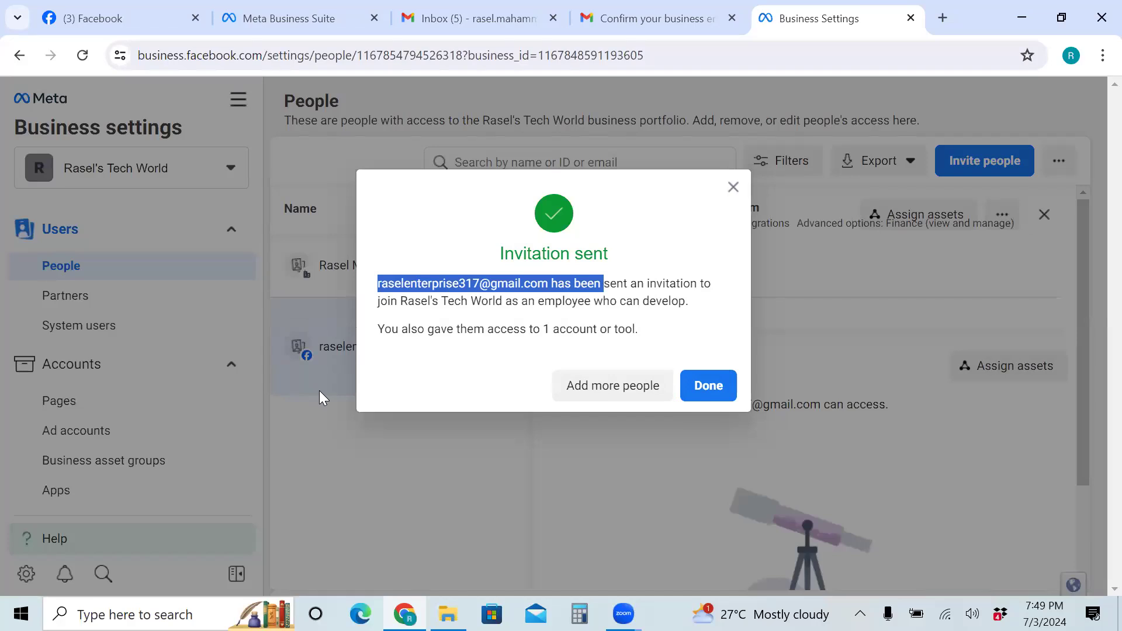
click(712, 387)
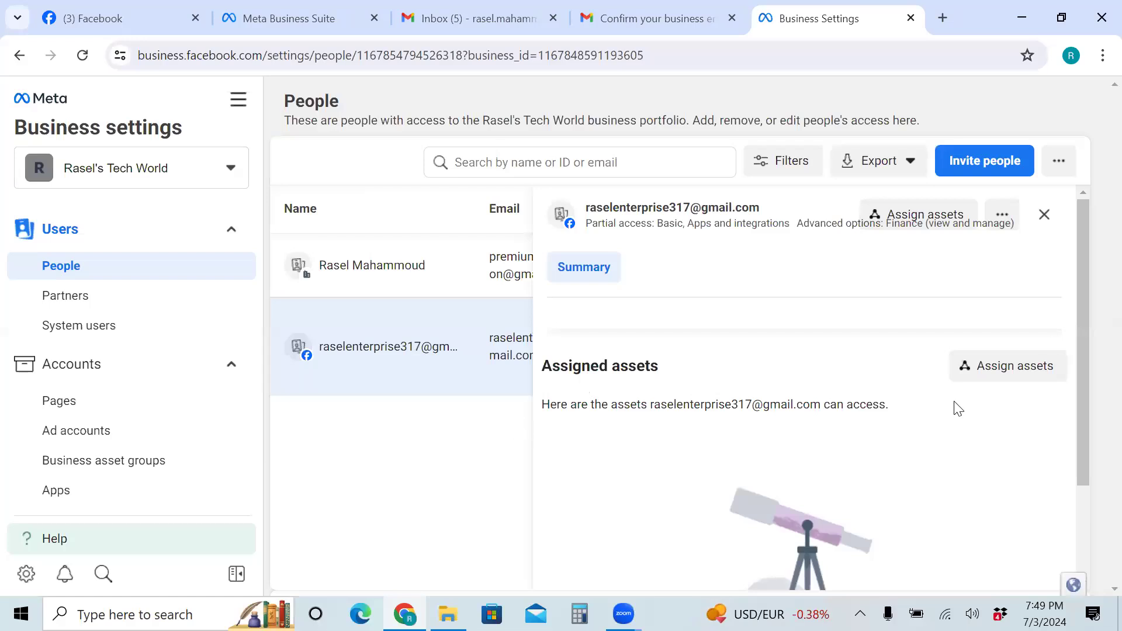
click(1044, 215)
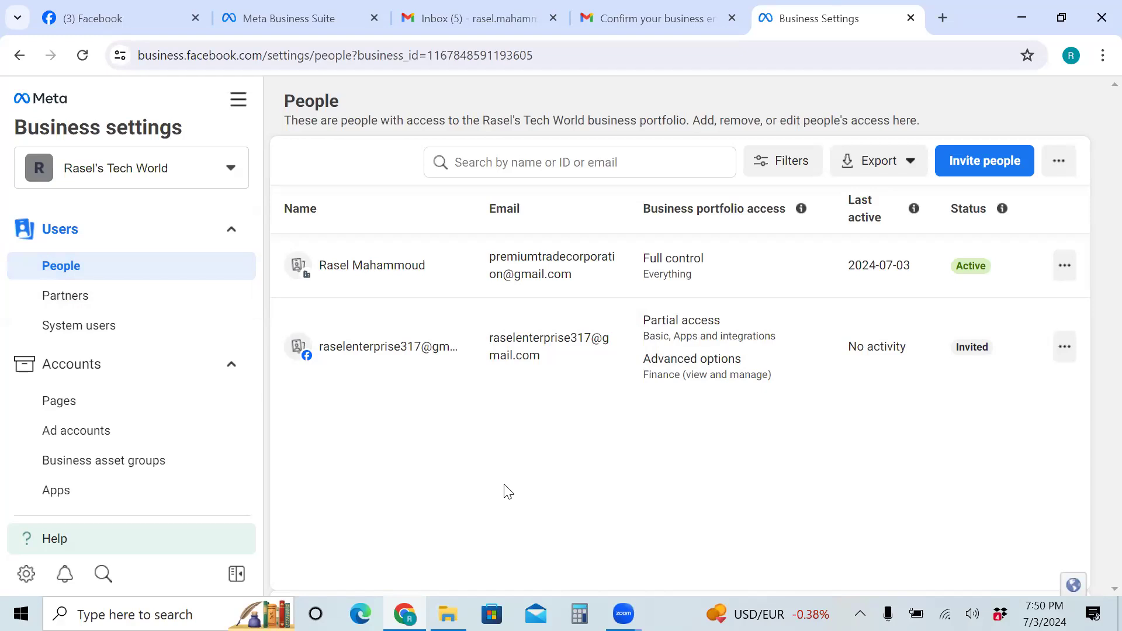
click(57, 302)
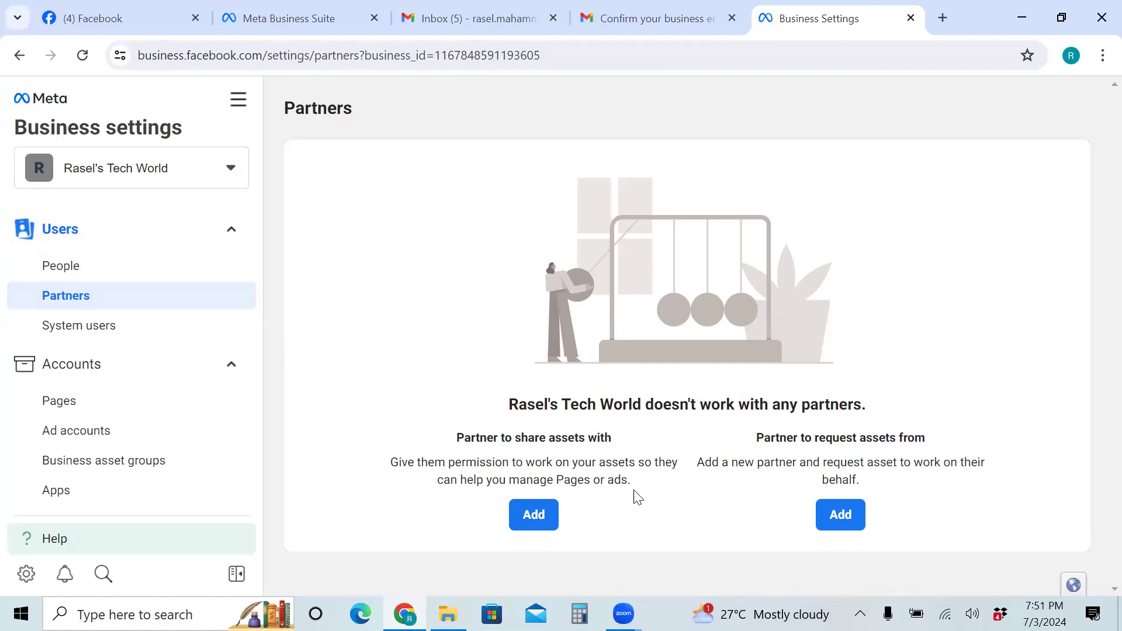
Start adding a partner to share assets with from the Partners page
click(532, 517)
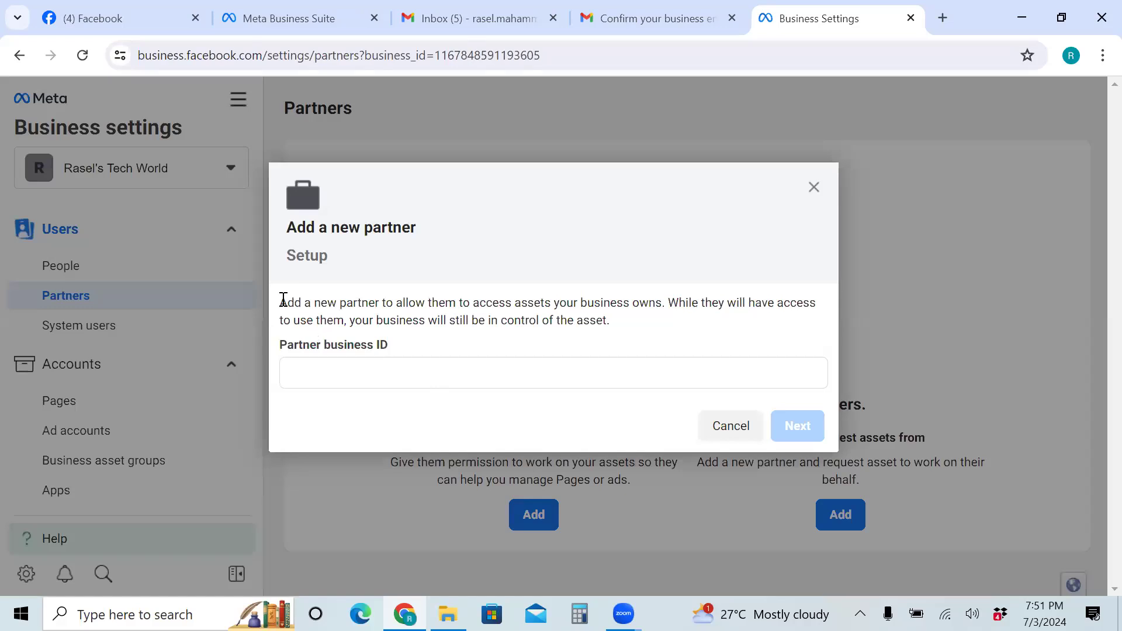
drag(280, 302, 669, 306)
drag(676, 307, 677, 308)
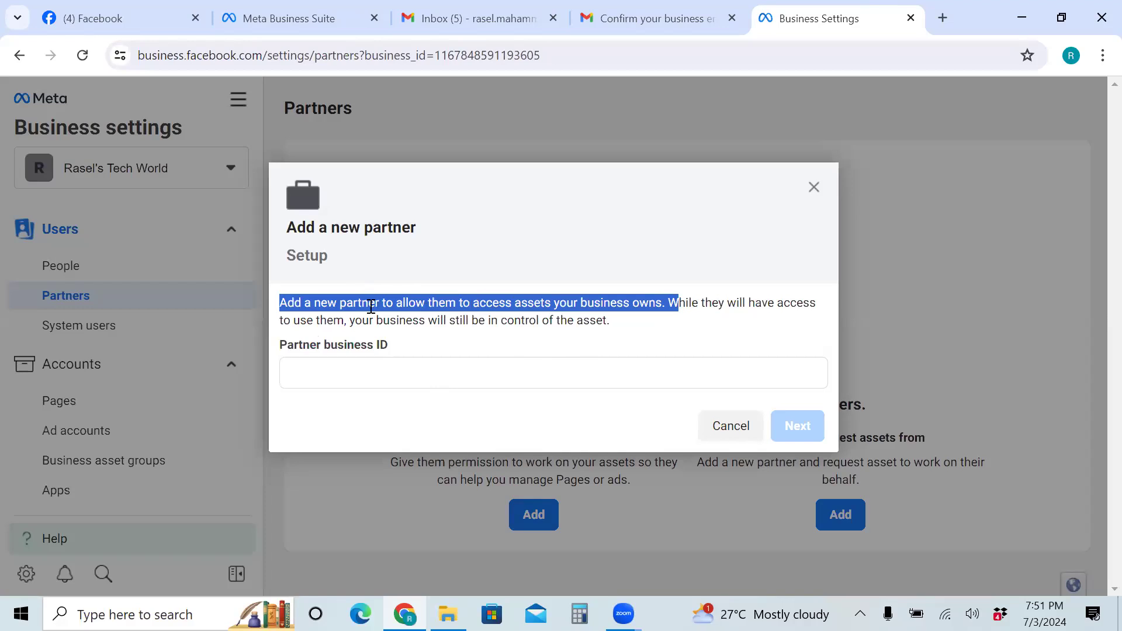
click(673, 307)
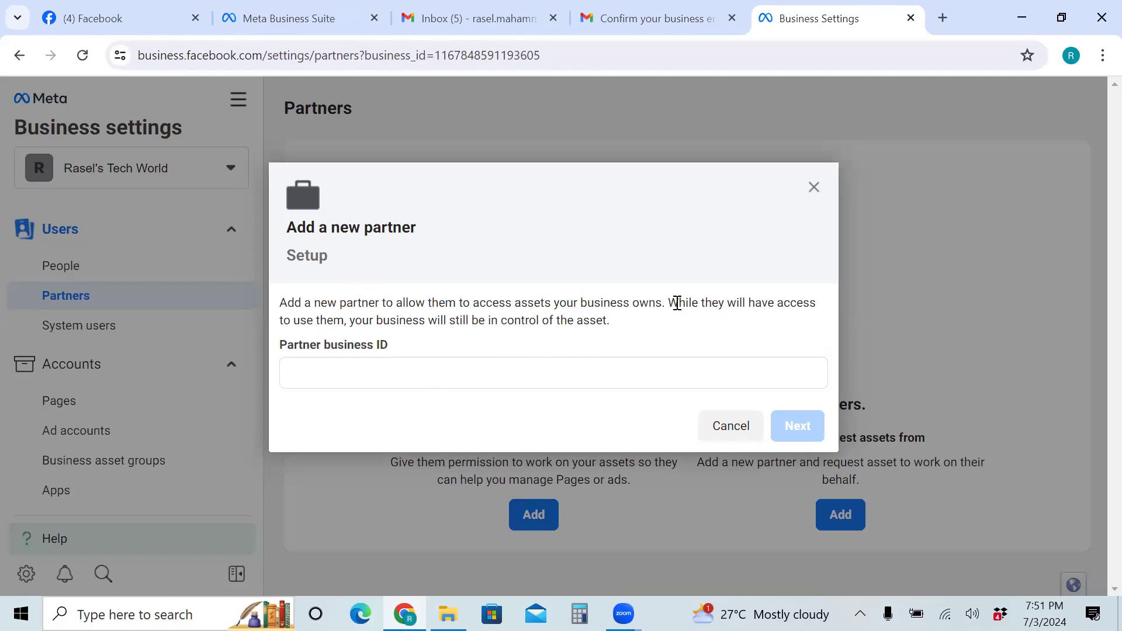
drag(666, 303, 355, 318)
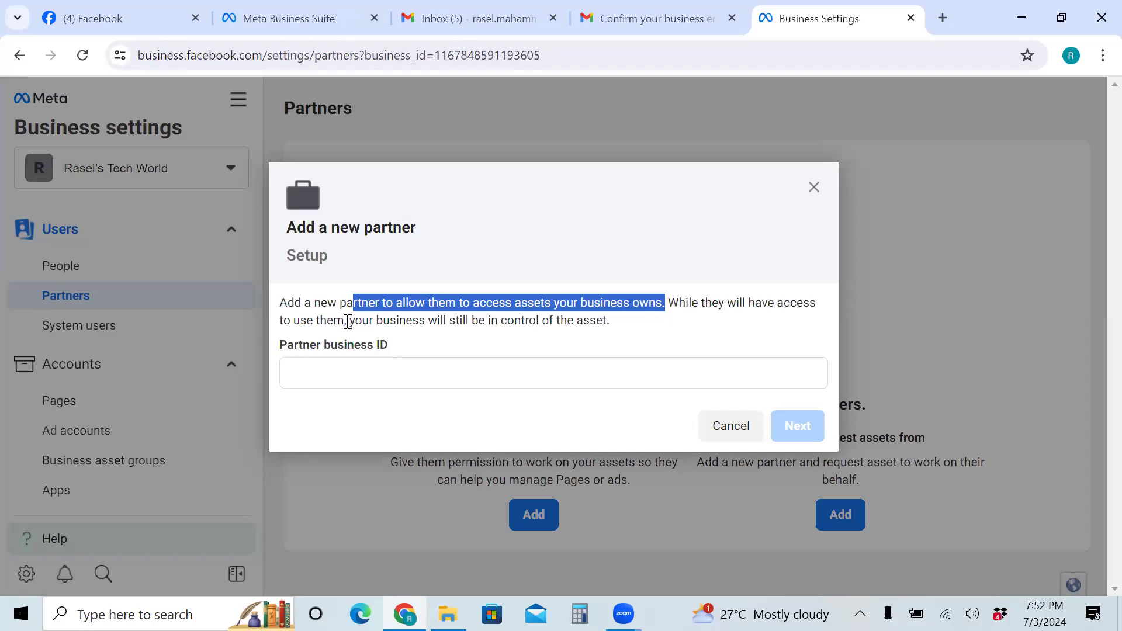
click(347, 321)
drag(348, 322, 618, 330)
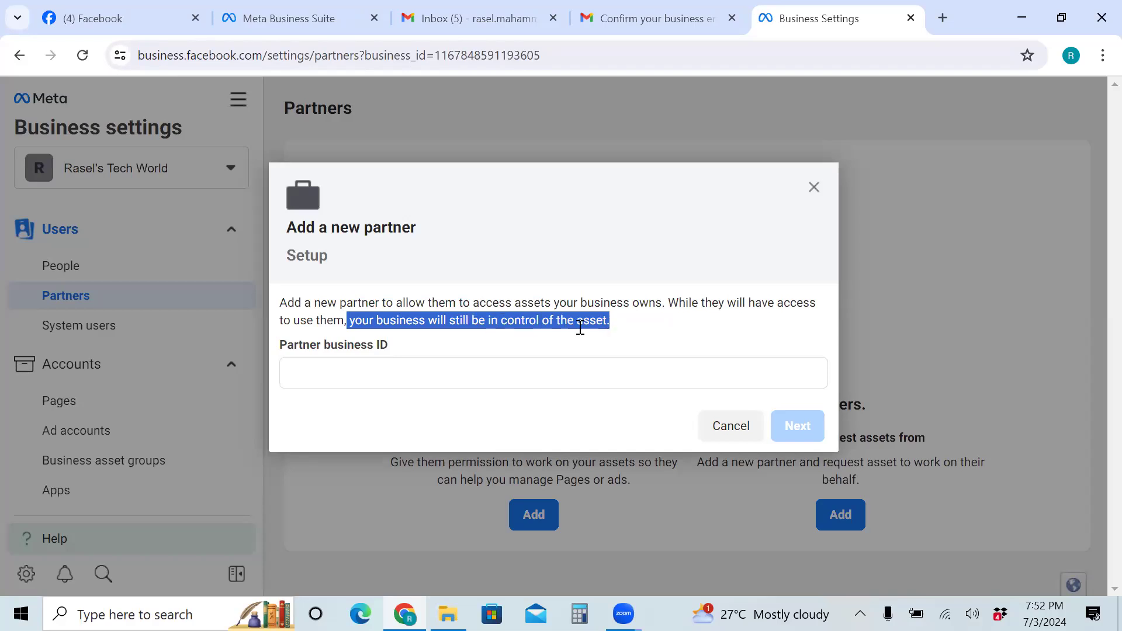
click(450, 261)
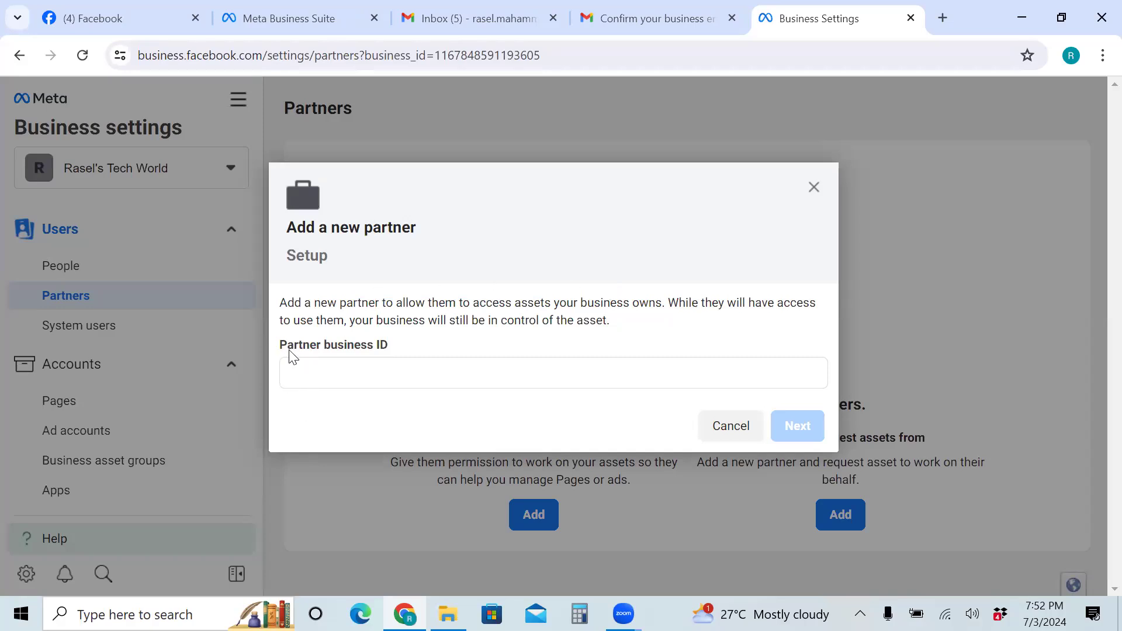
drag(280, 346, 400, 362)
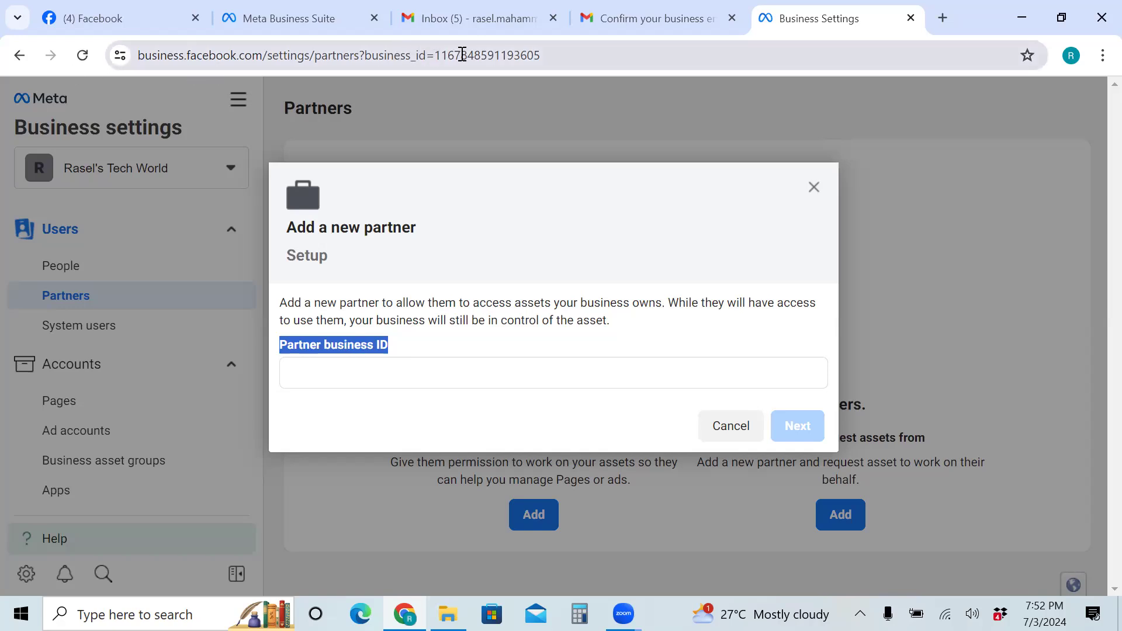
click(546, 56)
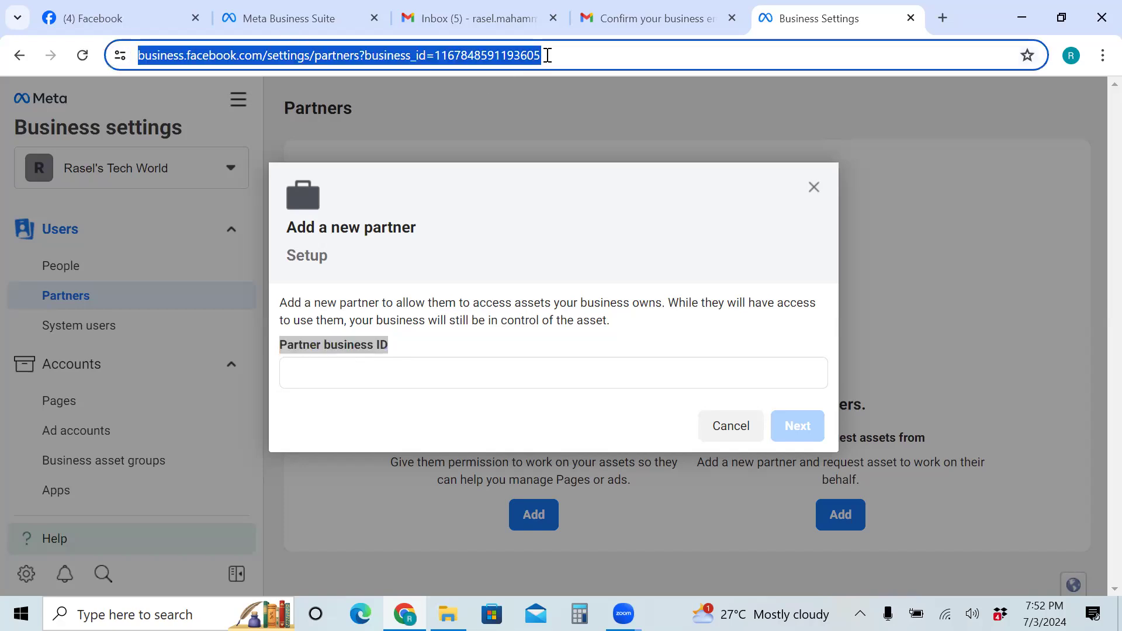
Select the business ID in the page address, then close the Add a new partner dialog
click(549, 53)
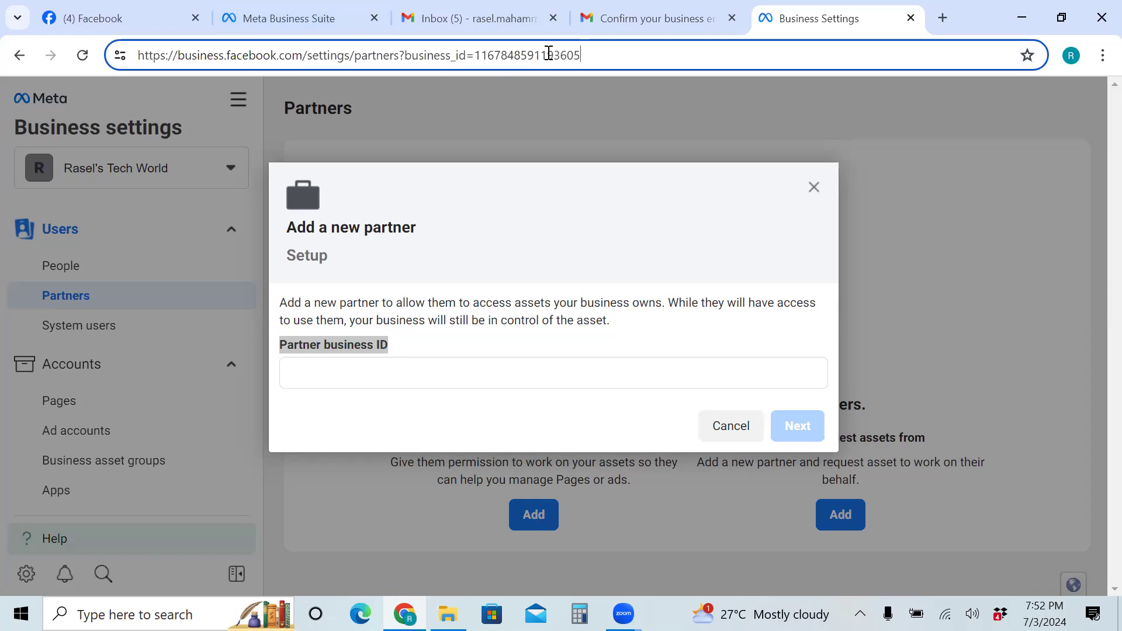
drag(579, 55, 403, 55)
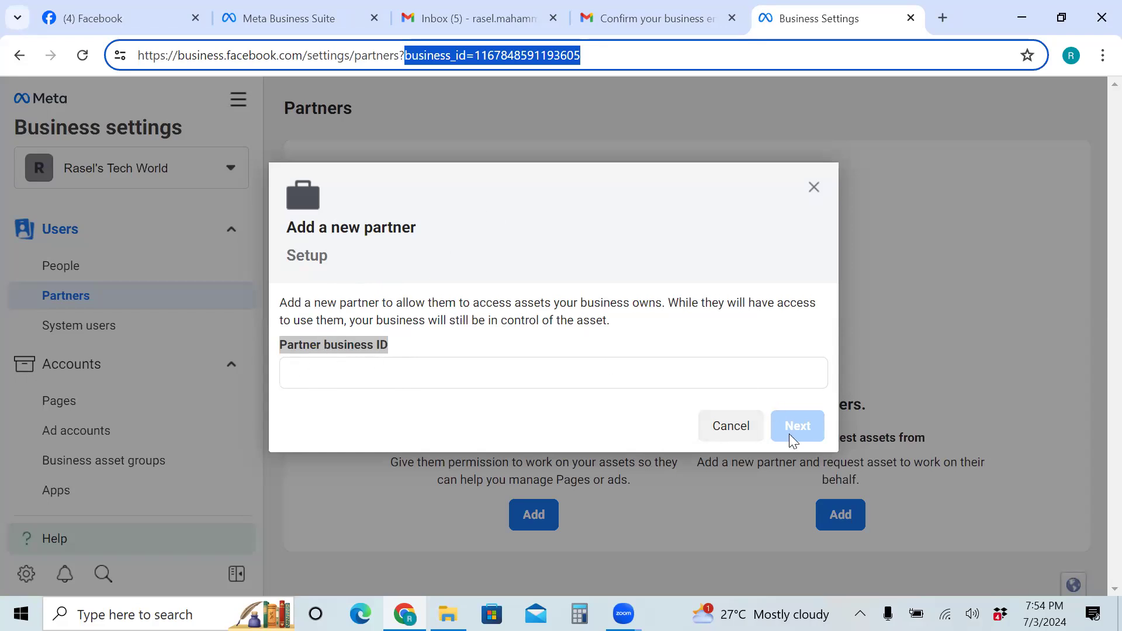
click(720, 429)
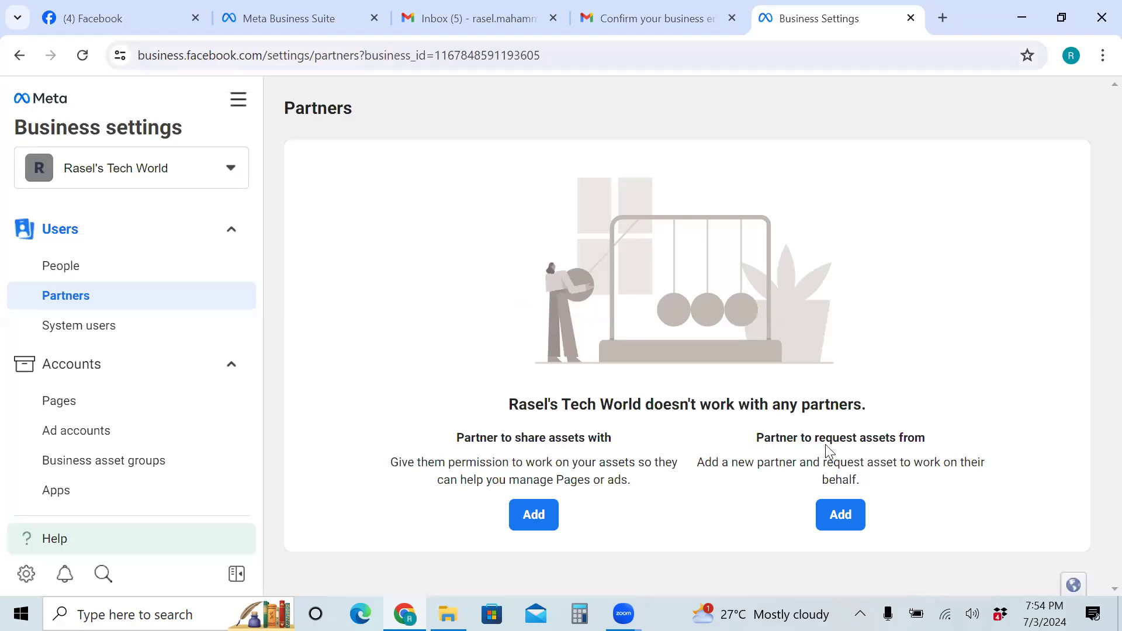
Start adding a partner to request business assets from, then continue to the partner contact form
click(829, 515)
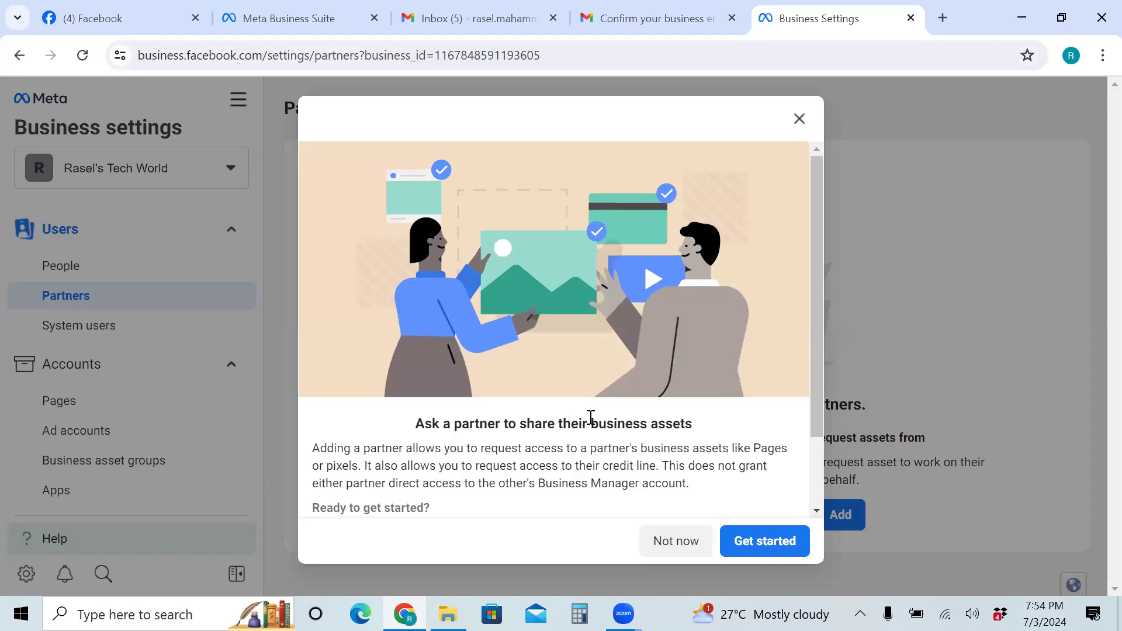
drag(592, 423, 693, 435)
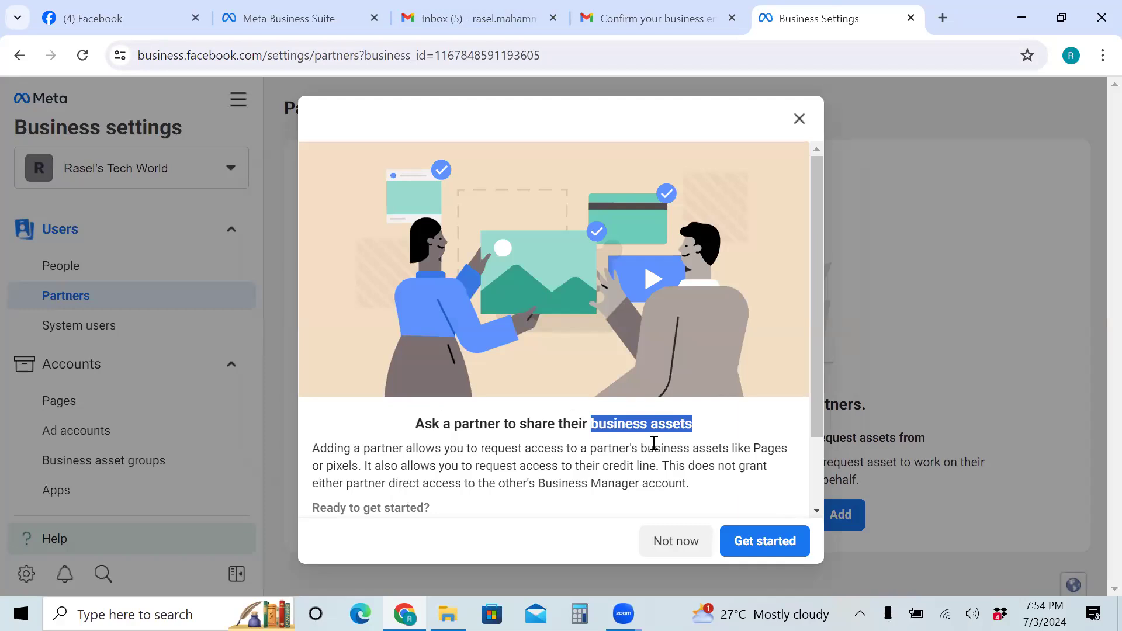
click(801, 555)
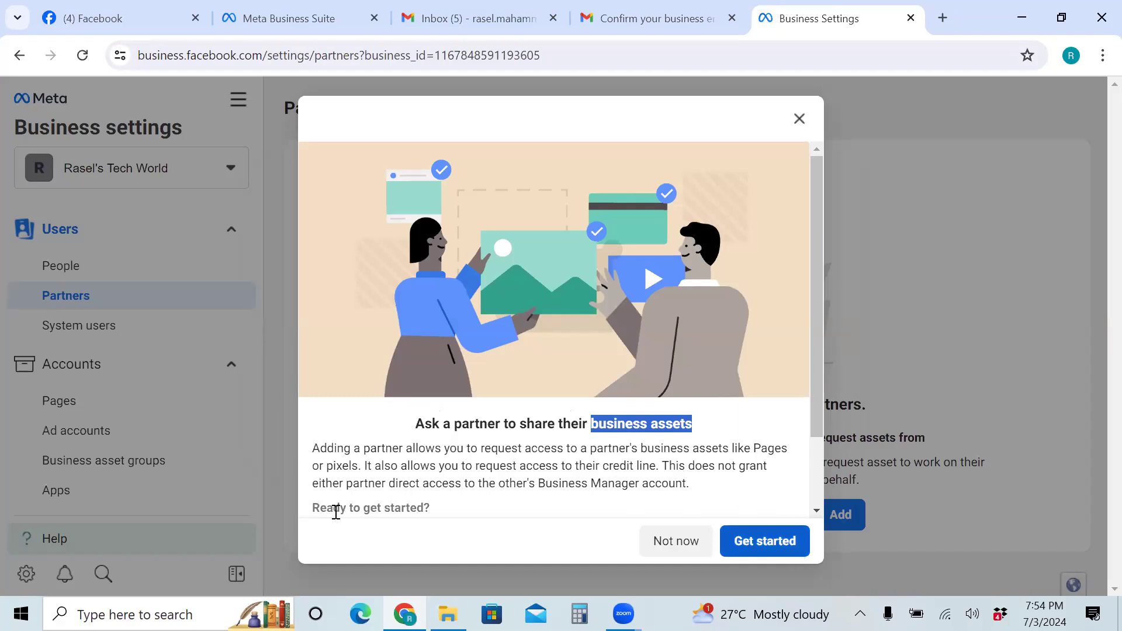
click(774, 542)
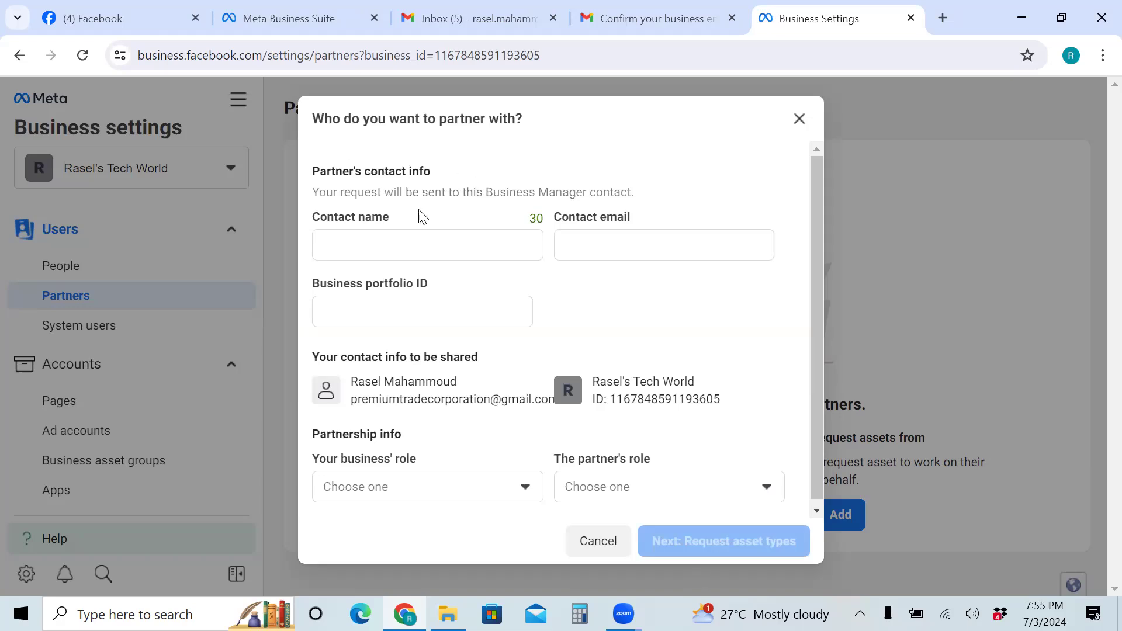
Go through the partner's contact name, email, portfolio ID and both role dropdowns, then cancel the form
click(339, 238)
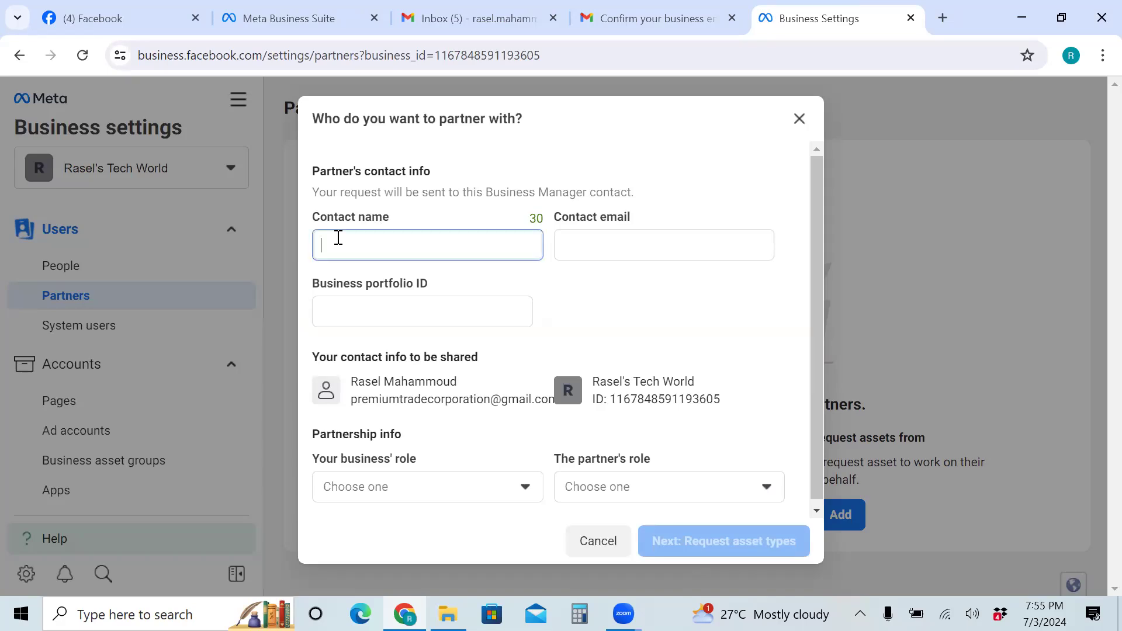
click(617, 244)
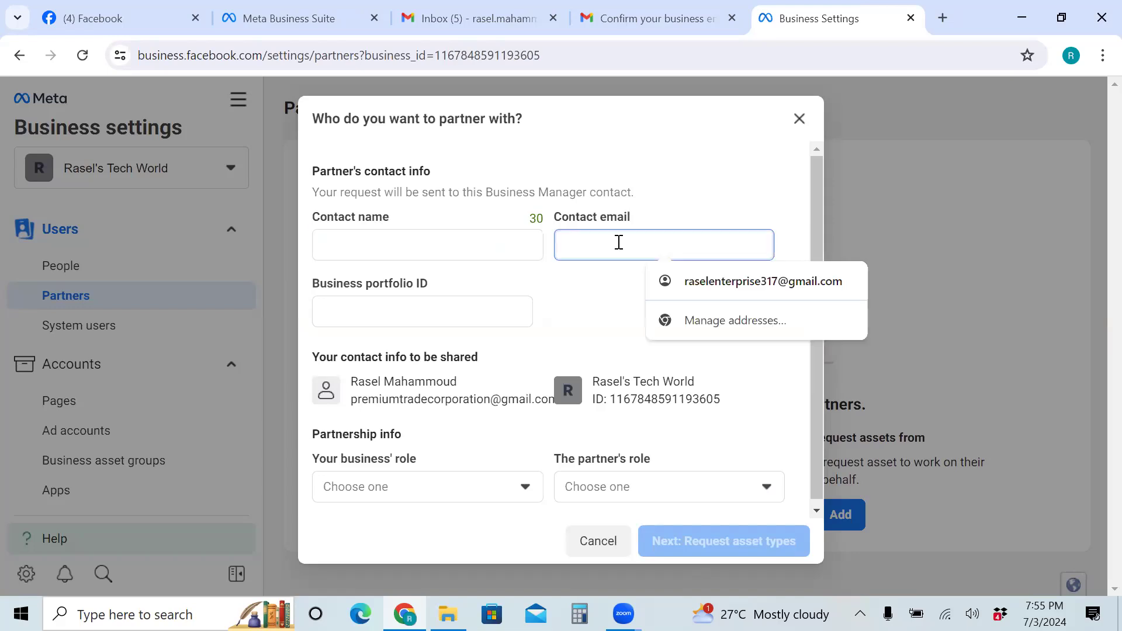
click(367, 313)
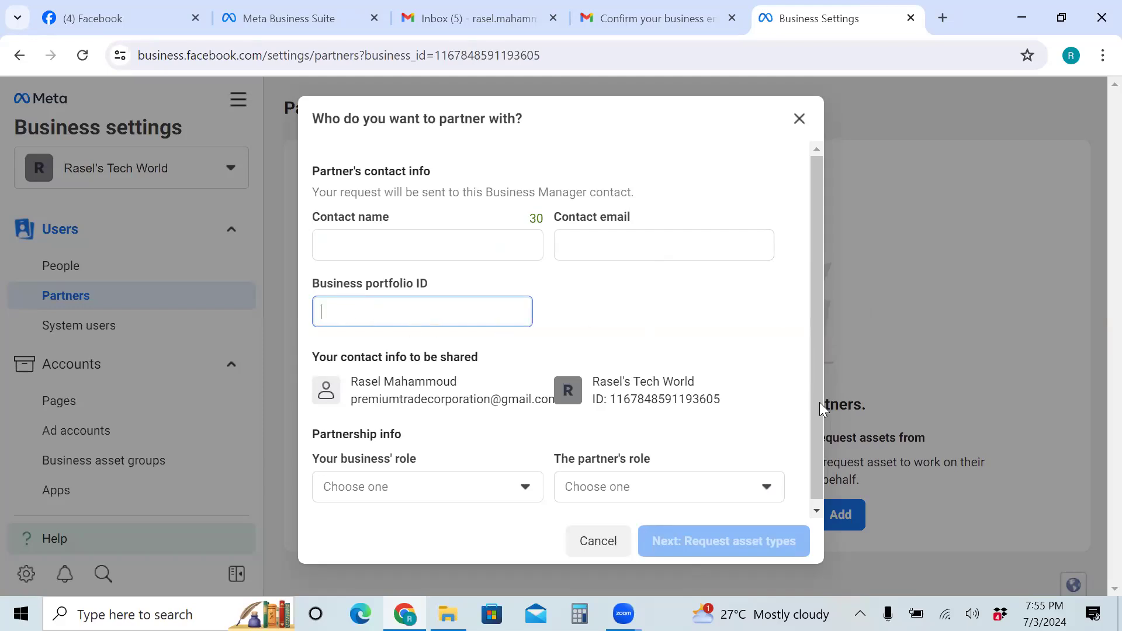
drag(812, 501, 813, 504)
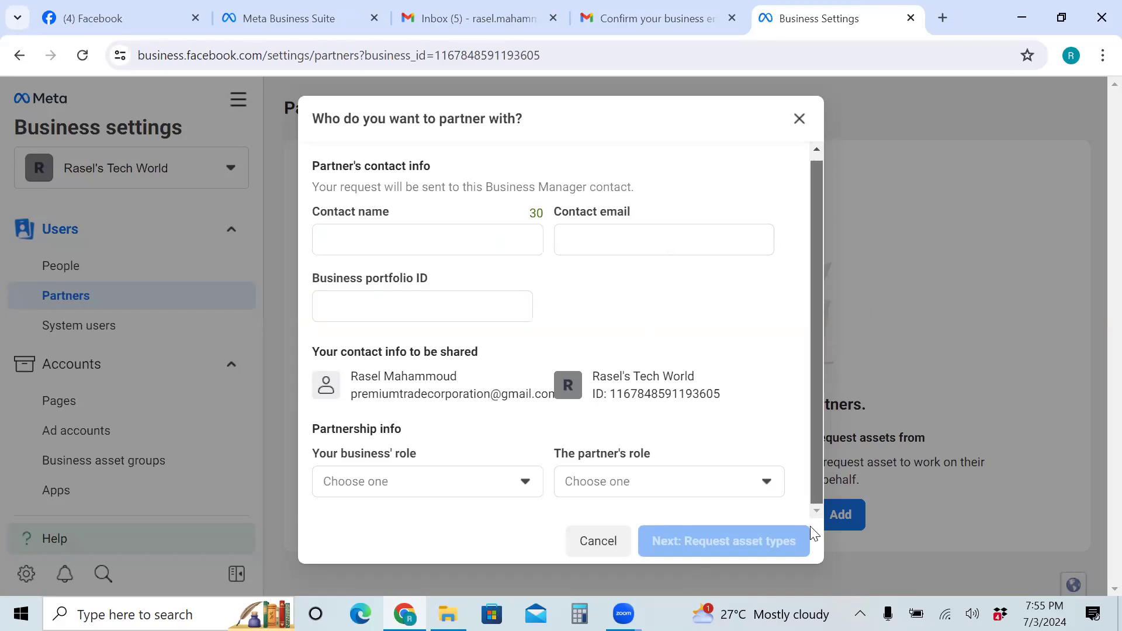
click(526, 483)
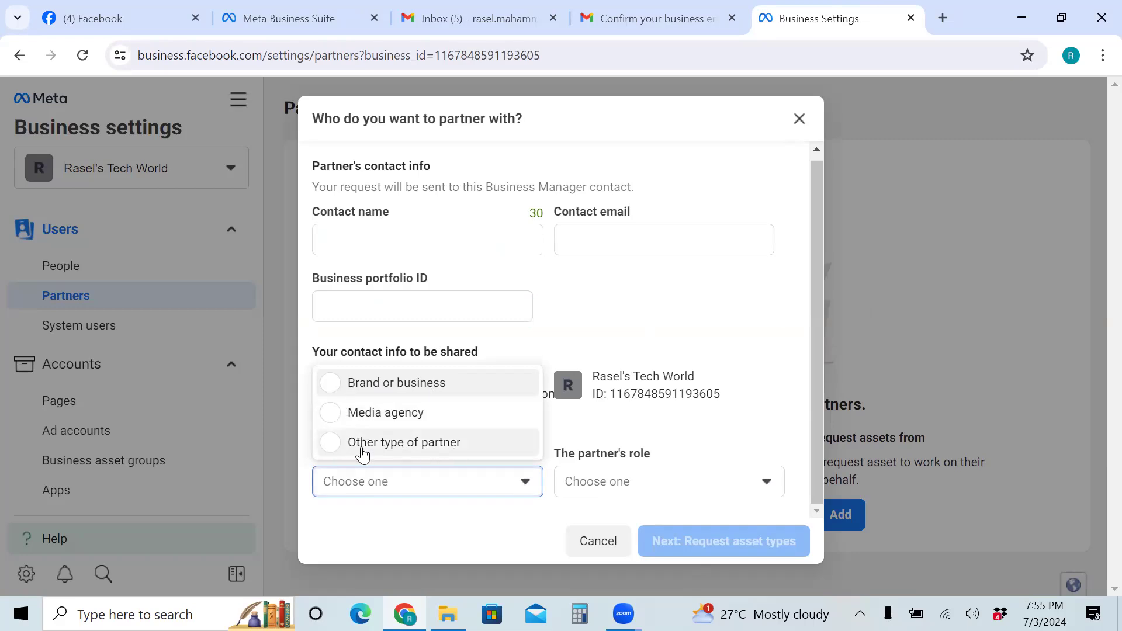
click(767, 482)
click(767, 483)
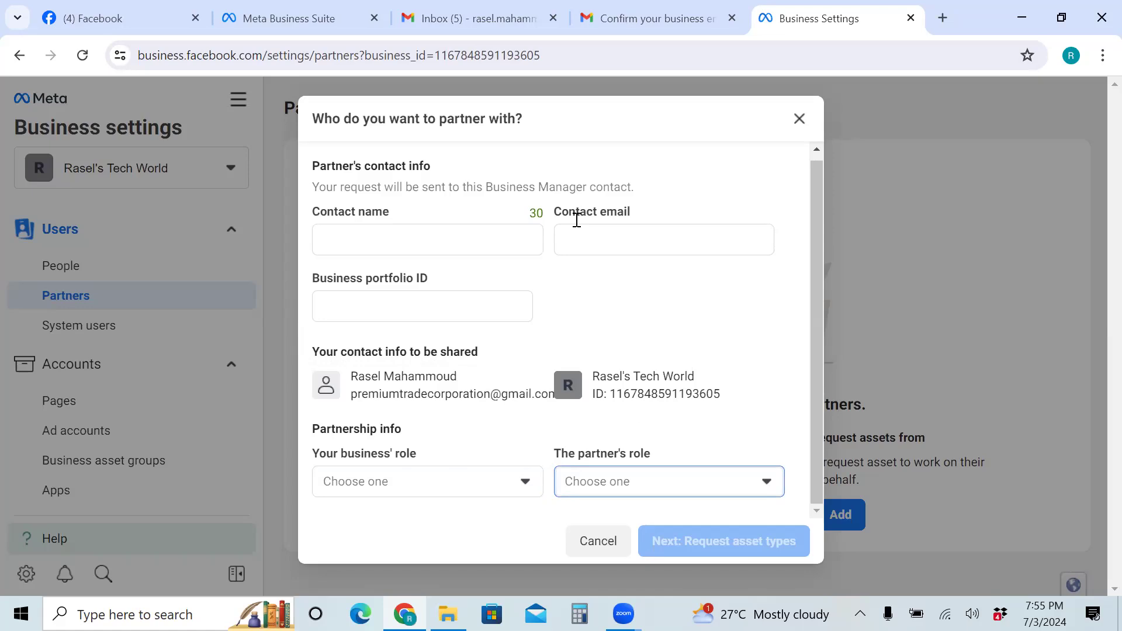
click(594, 544)
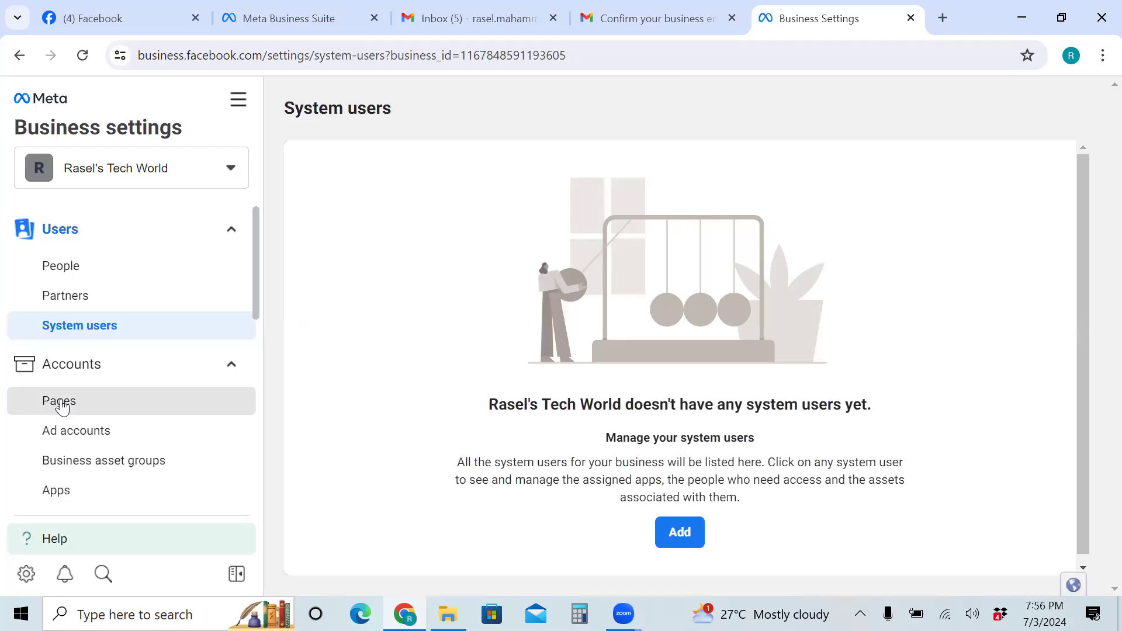
Go to the Pages settings, select the business ID in the address bar, and show the Add Page options
click(59, 401)
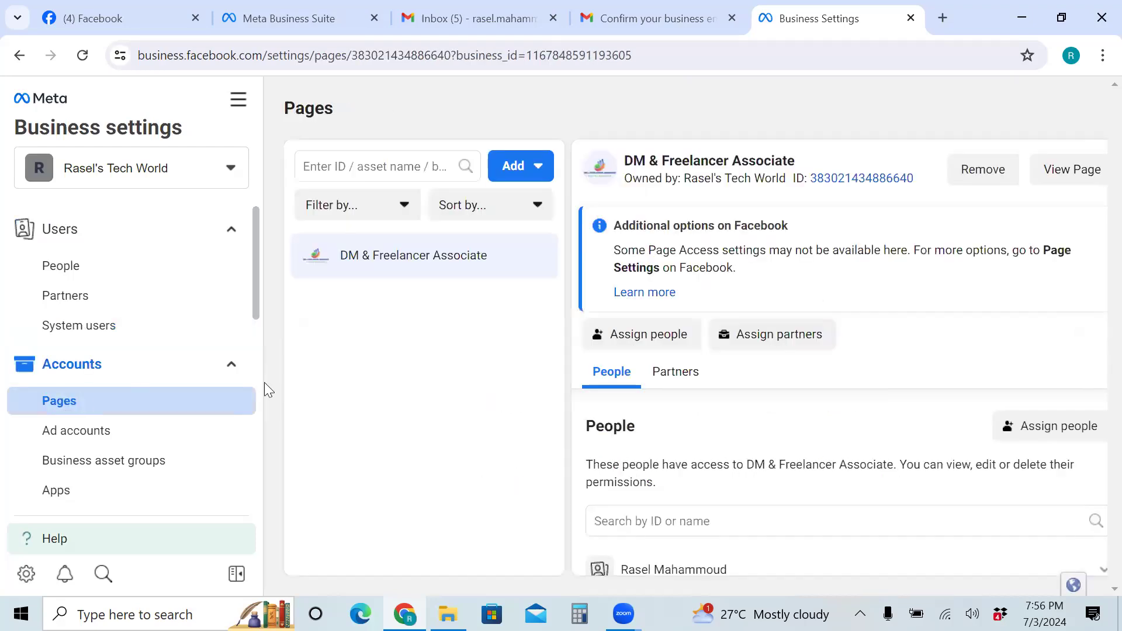
click(643, 56)
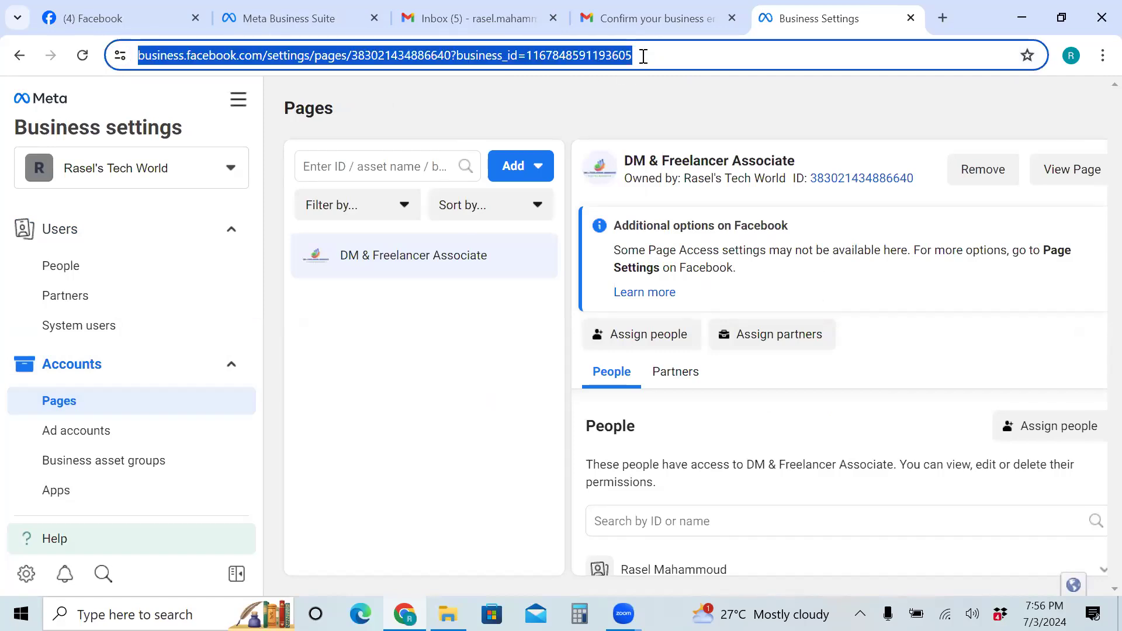
key(End)
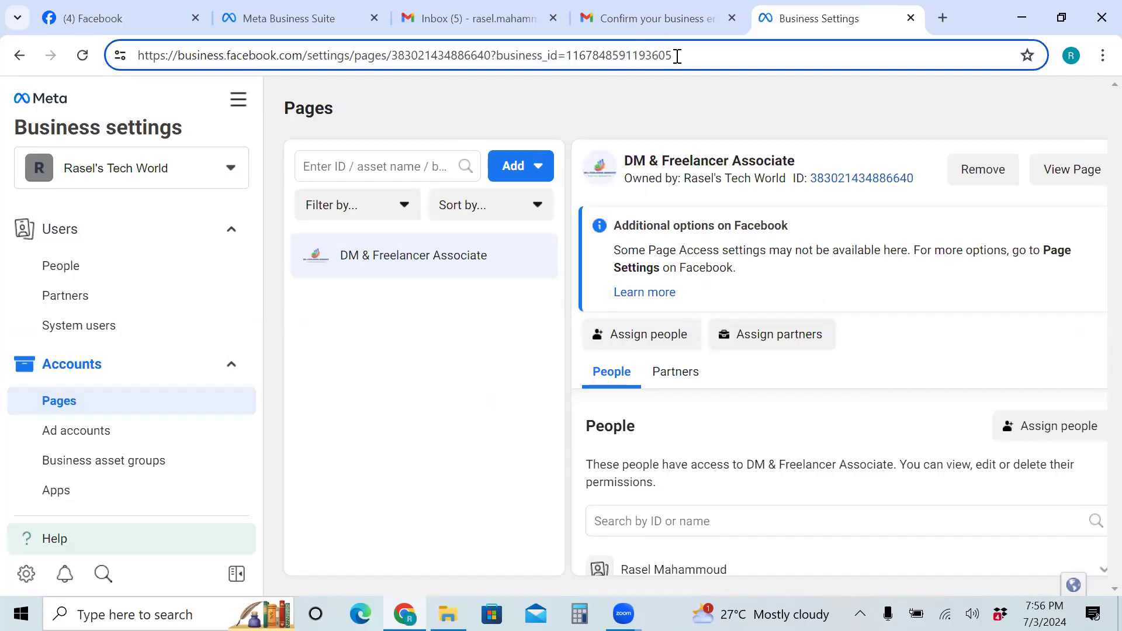
drag(562, 55, 500, 55)
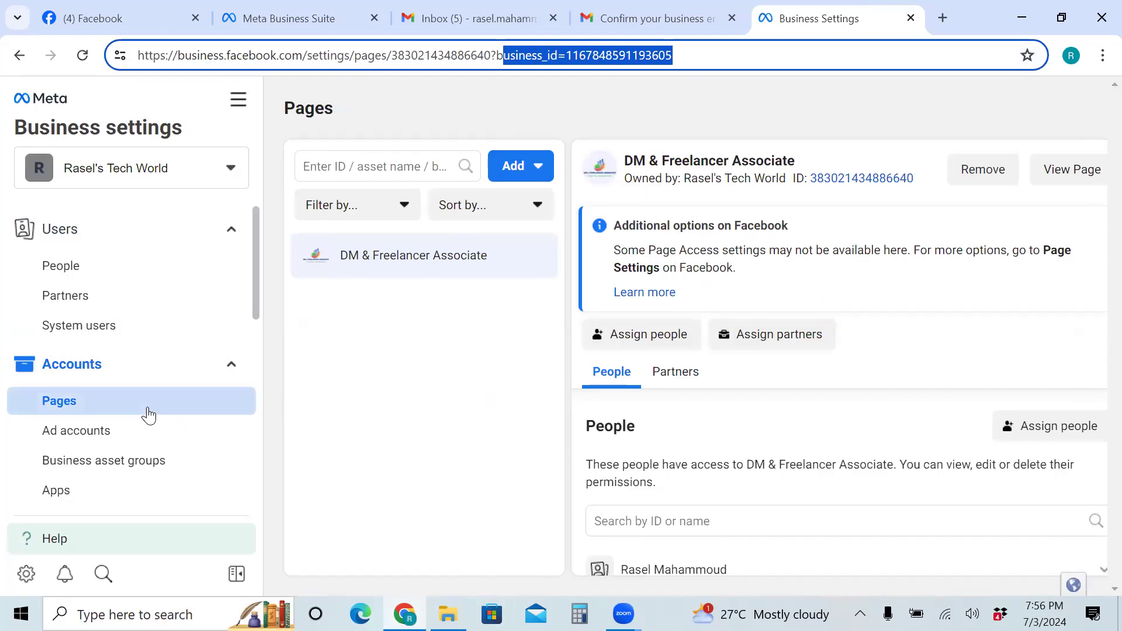
click(530, 168)
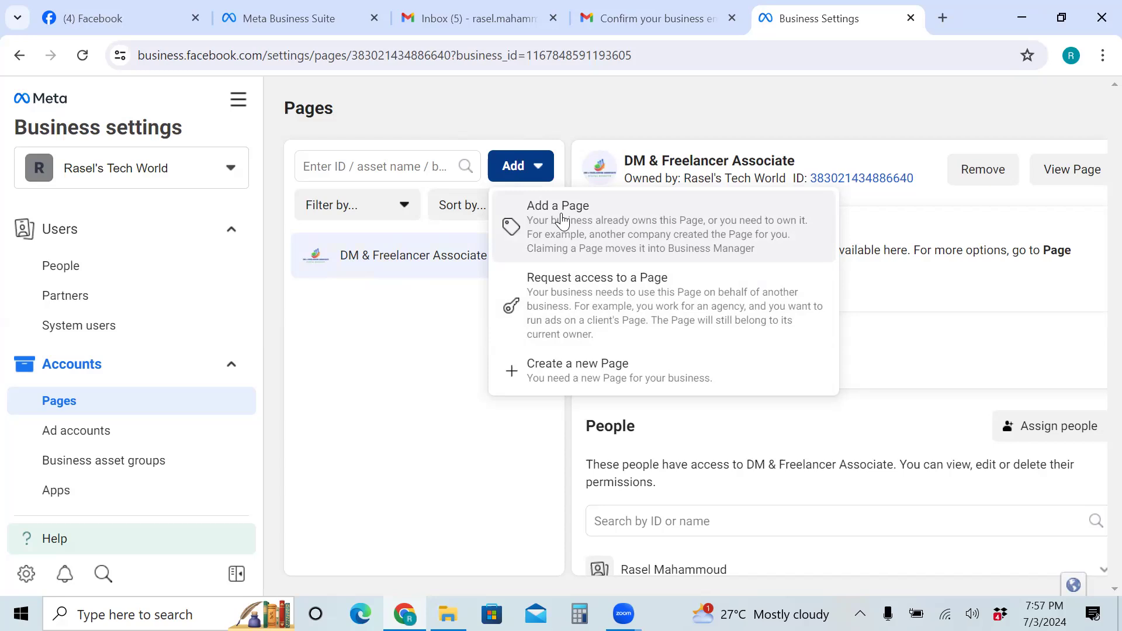
Request access to a Page with DM & Freelancer Associate as primary Page, then close the form unsent
click(561, 297)
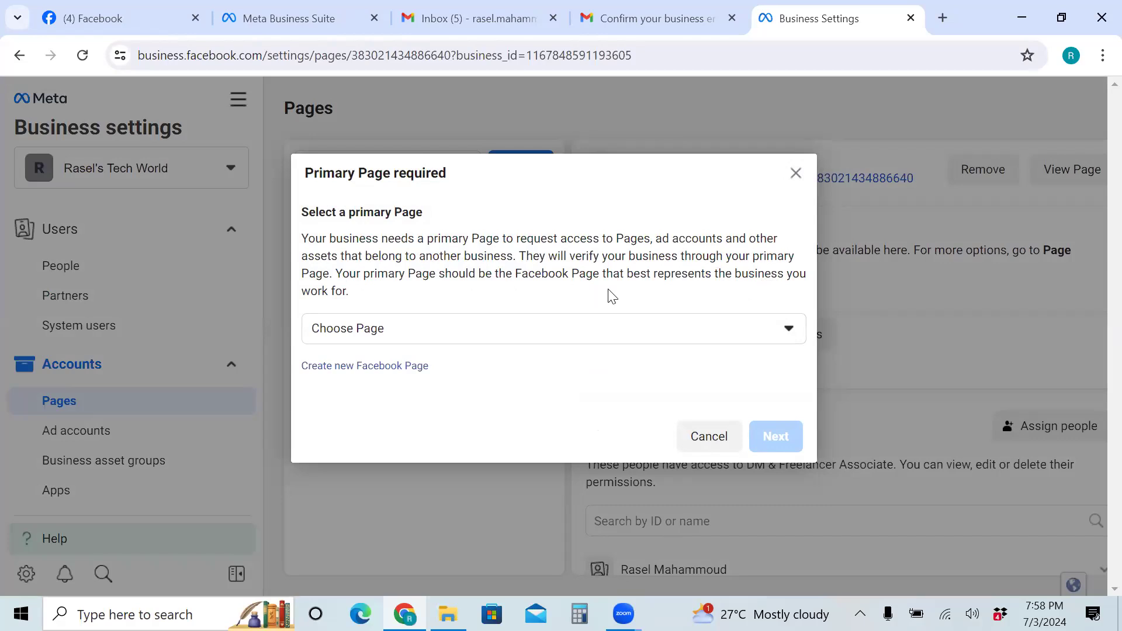
click(624, 337)
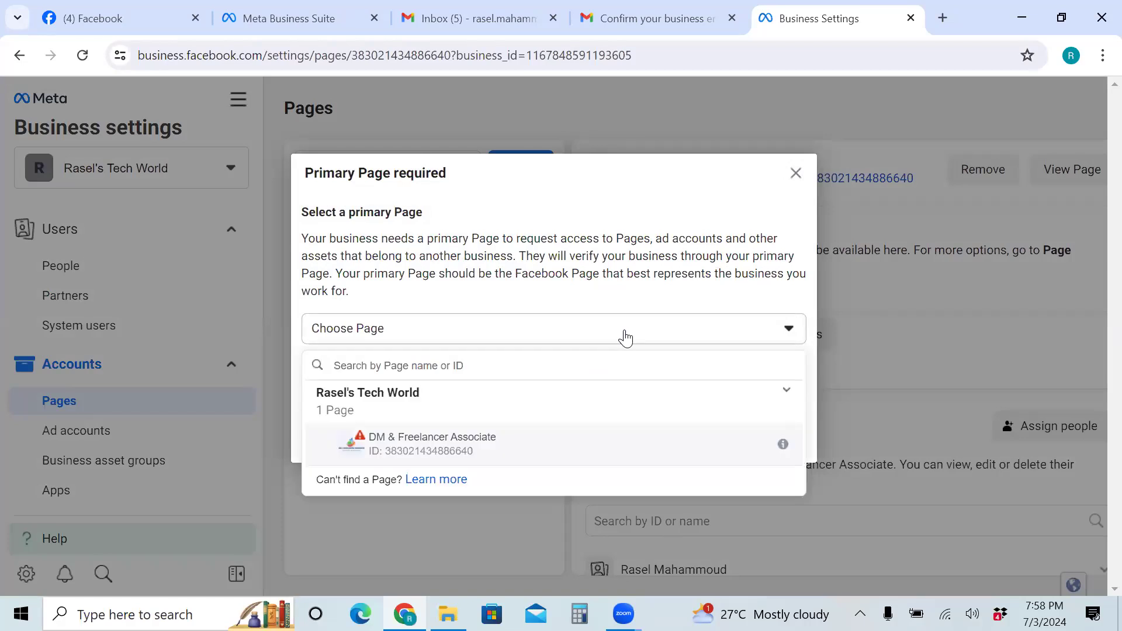
click(459, 448)
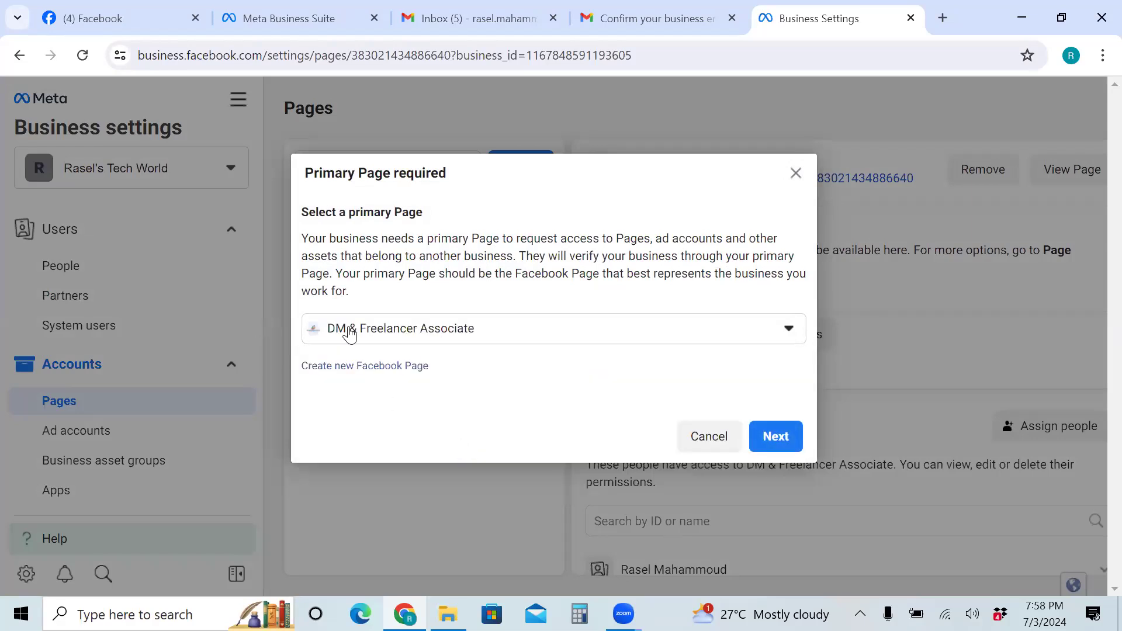
click(765, 443)
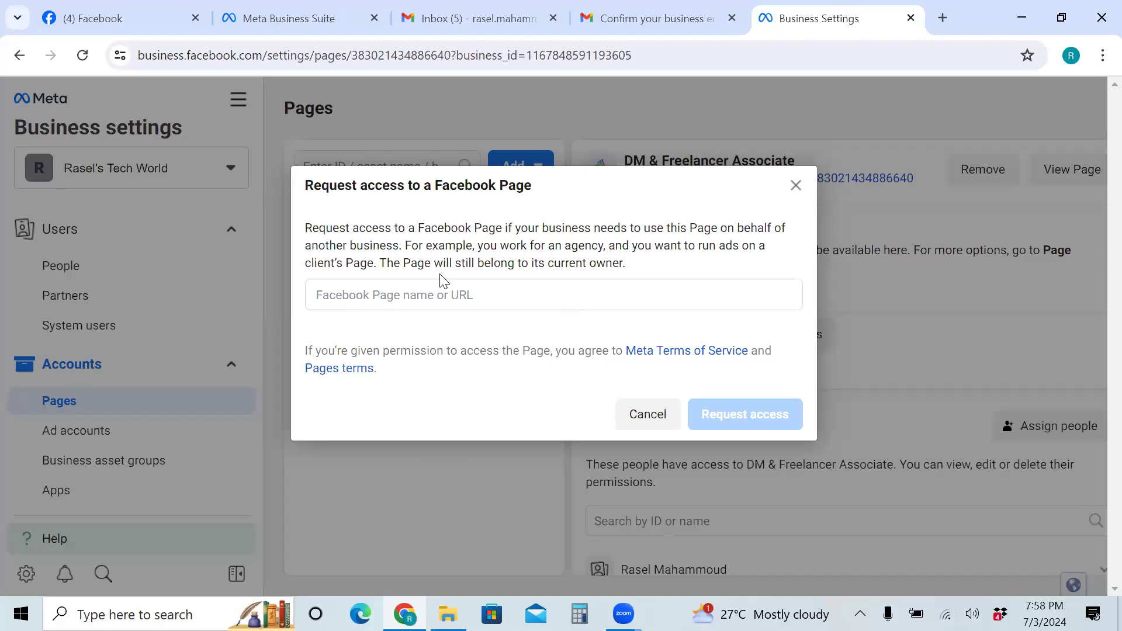
click(640, 416)
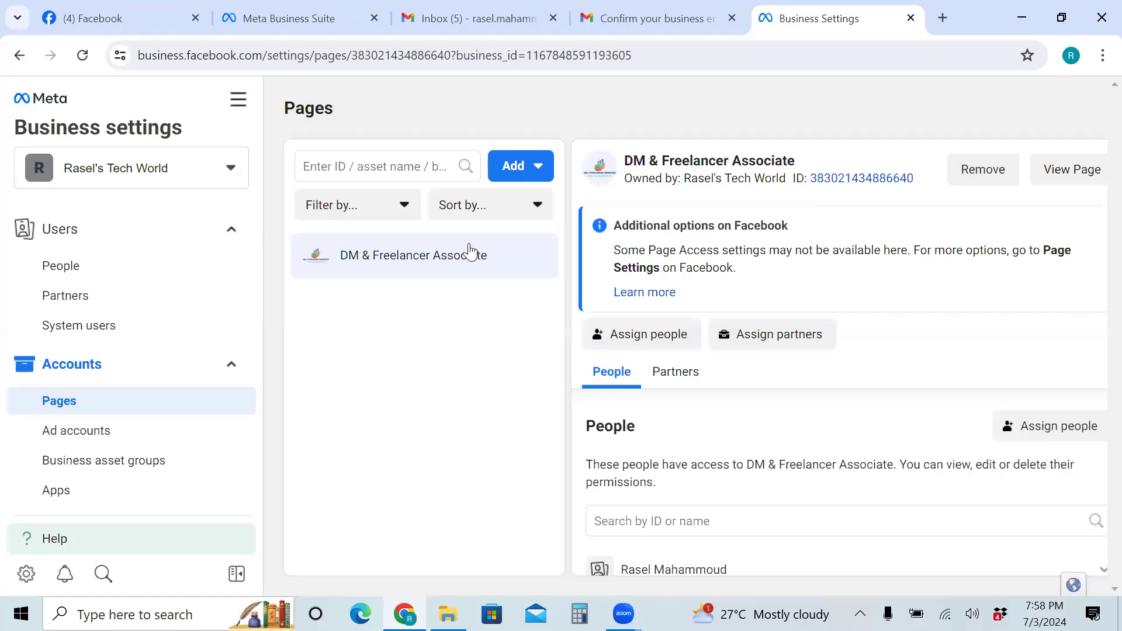
click(78, 409)
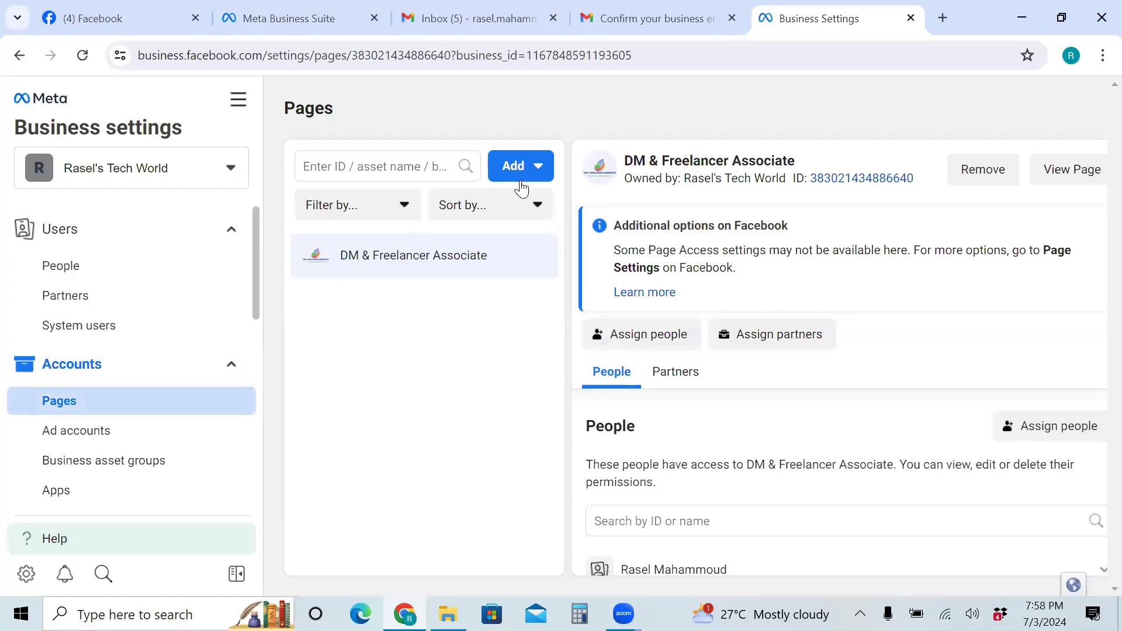
click(523, 171)
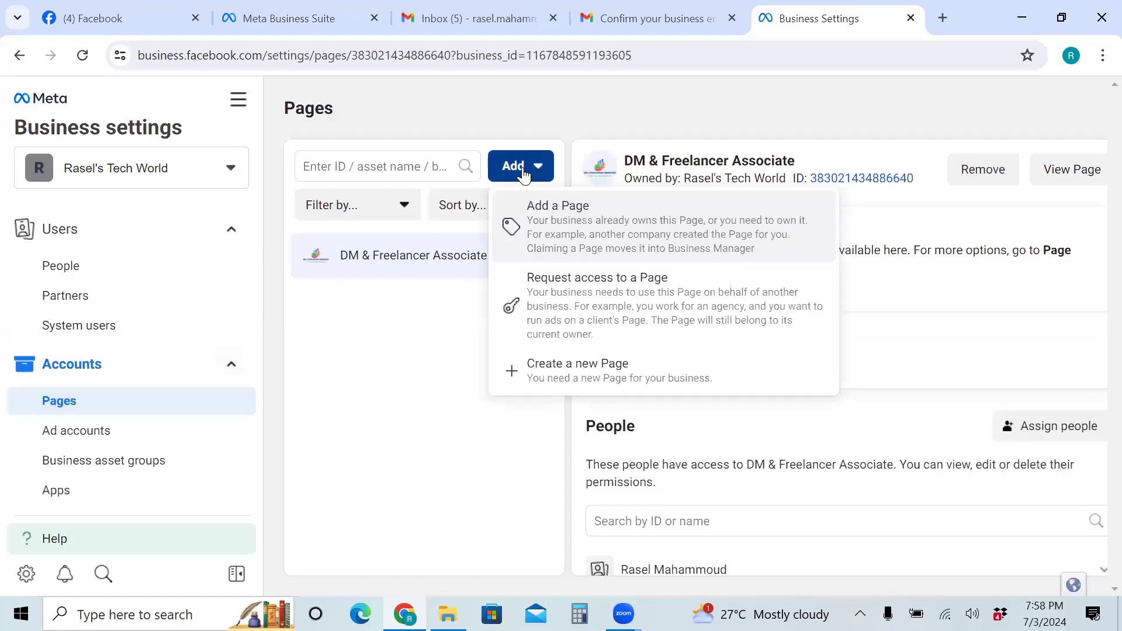
click(587, 315)
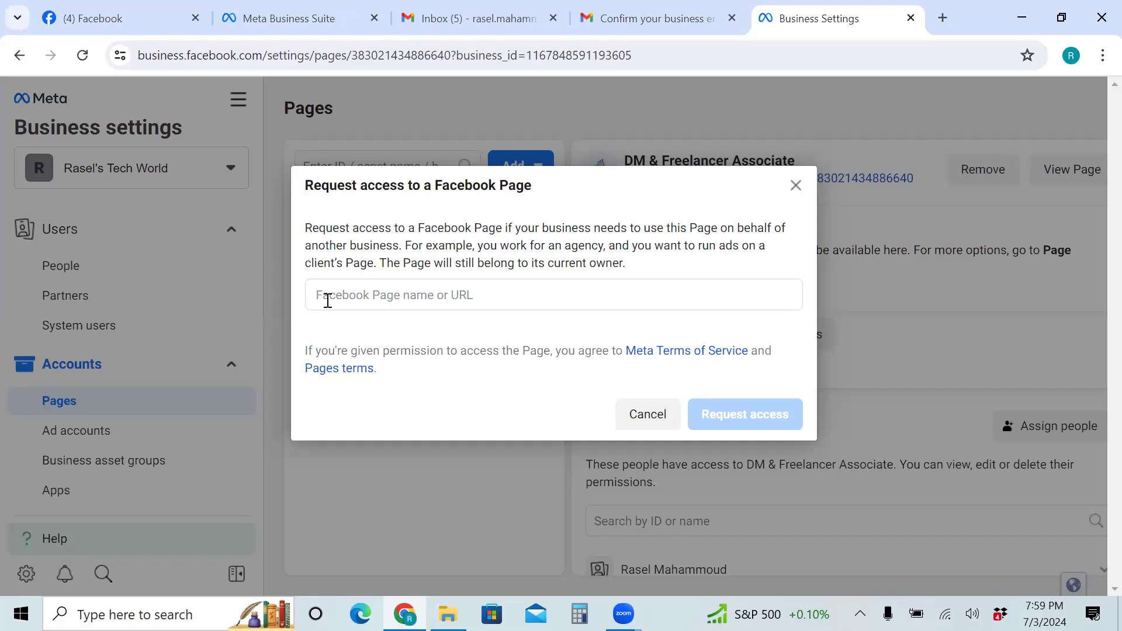
click(348, 296)
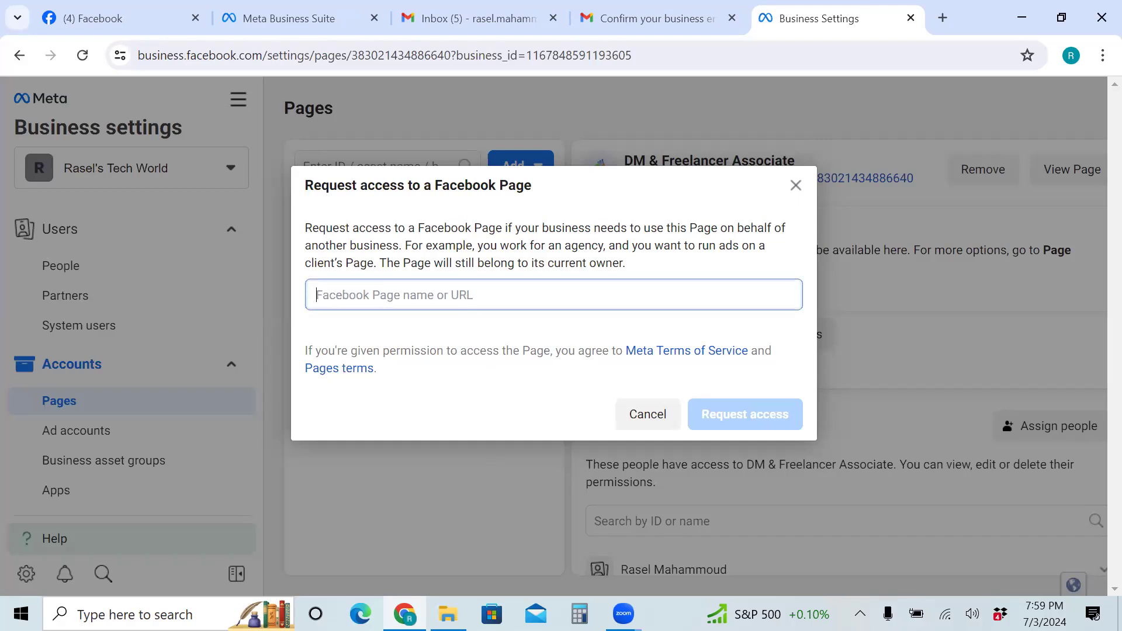
Enter 'life craft bd' as the Page name, then replace it with a pasted DM & Freelancer Associate
mouse_move(447, 613)
text(life )
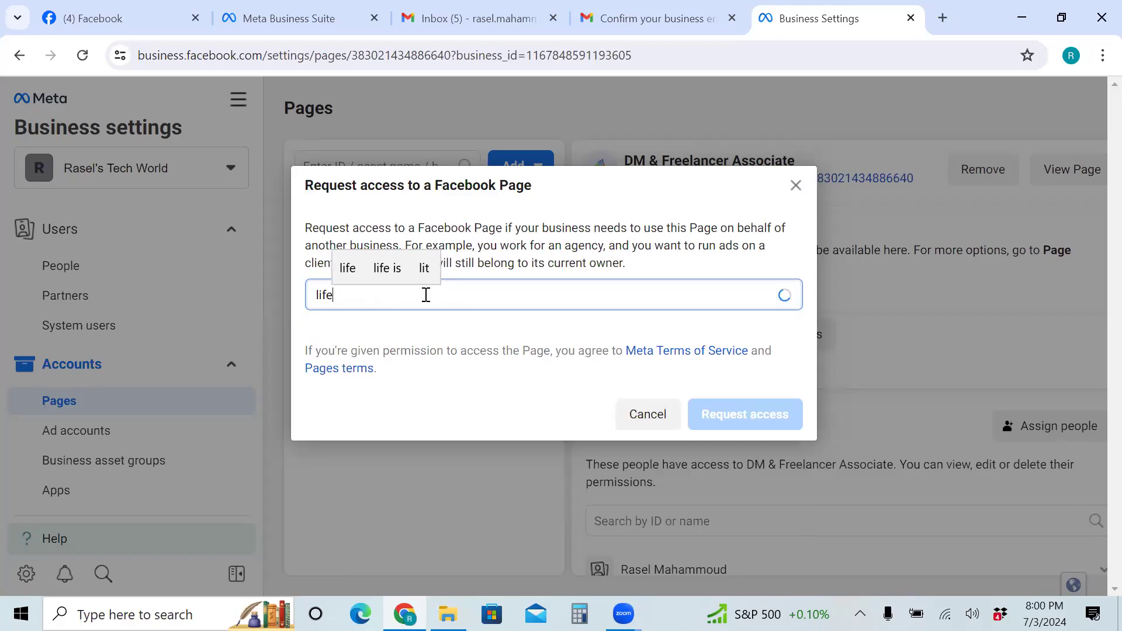
text(craft)
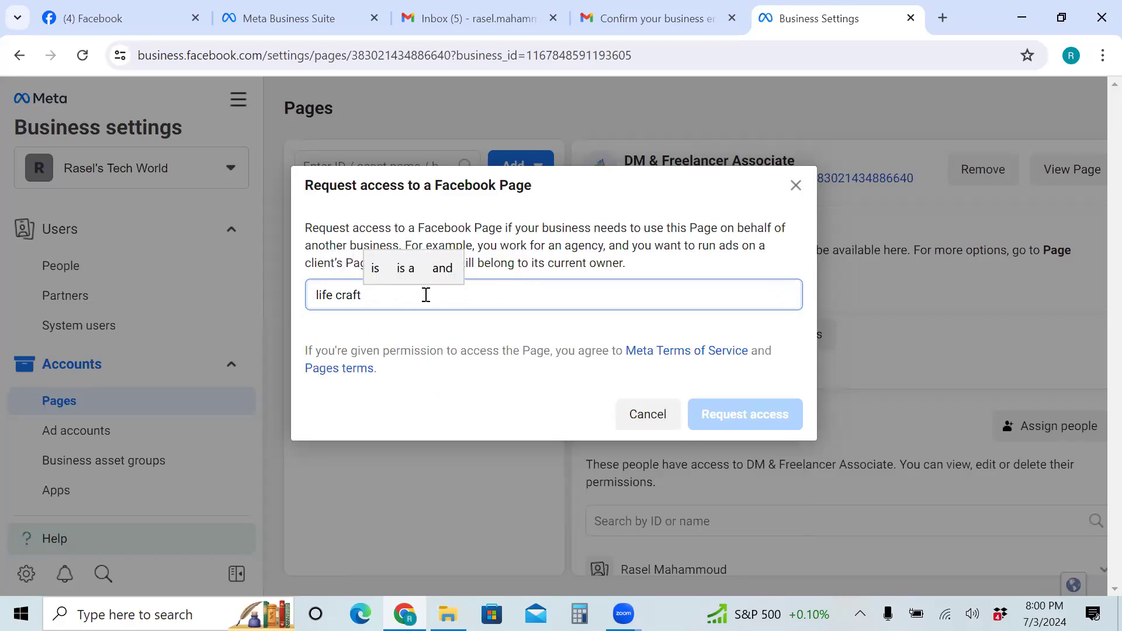
text( bd)
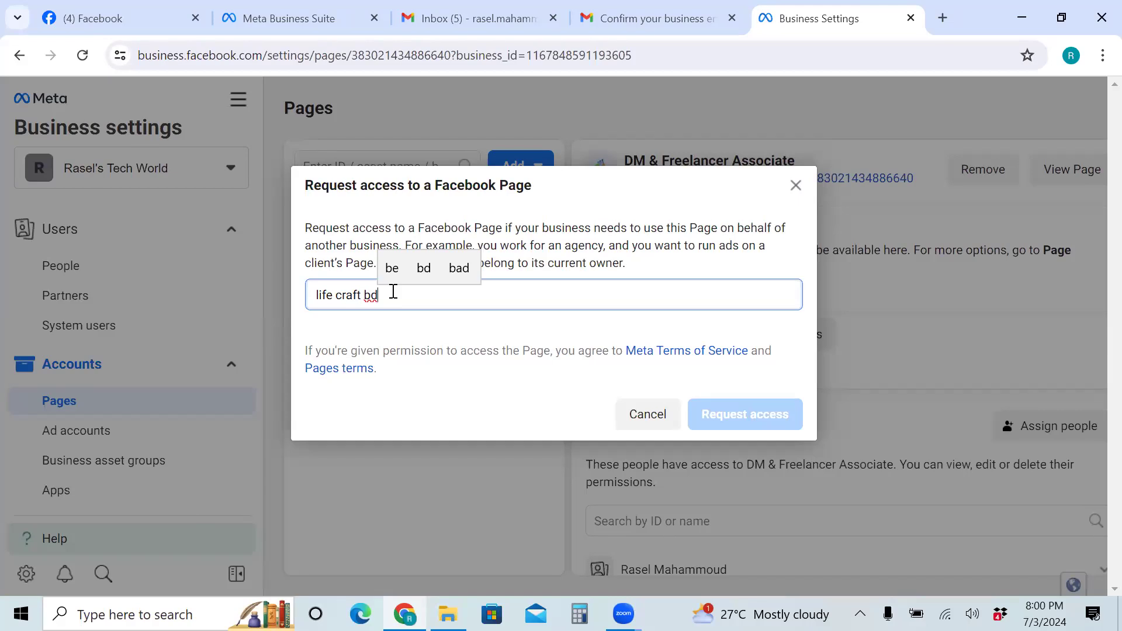
key(ctrl+BackSpace)
key(ctrl+BackSpace)
key(ctrl+BackSpace)
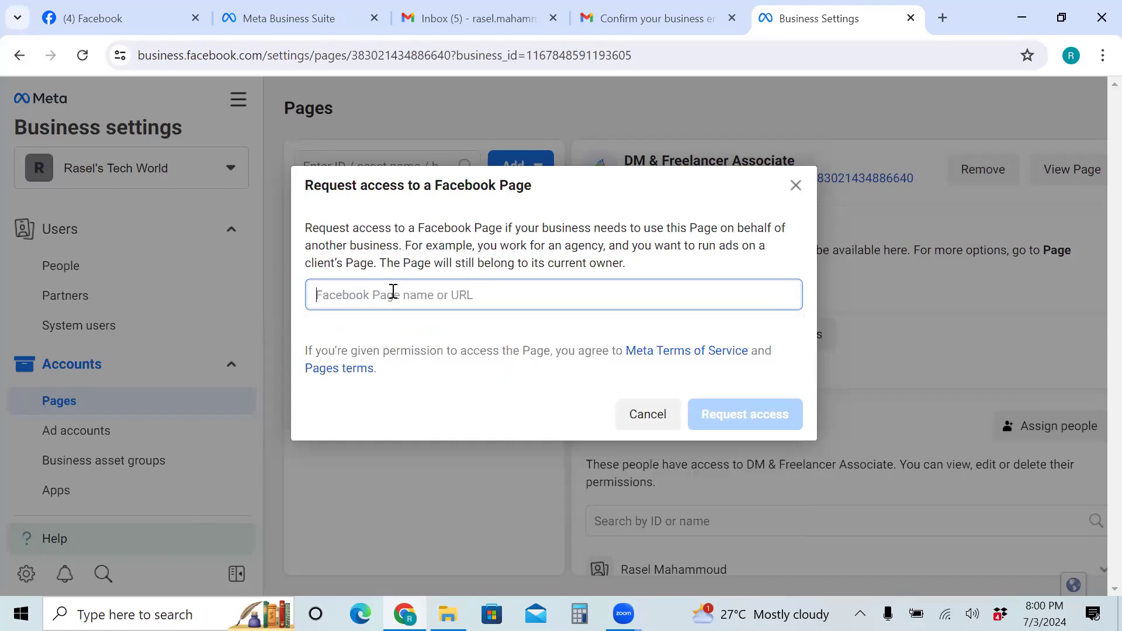
text(DM & Freelancer Associate)
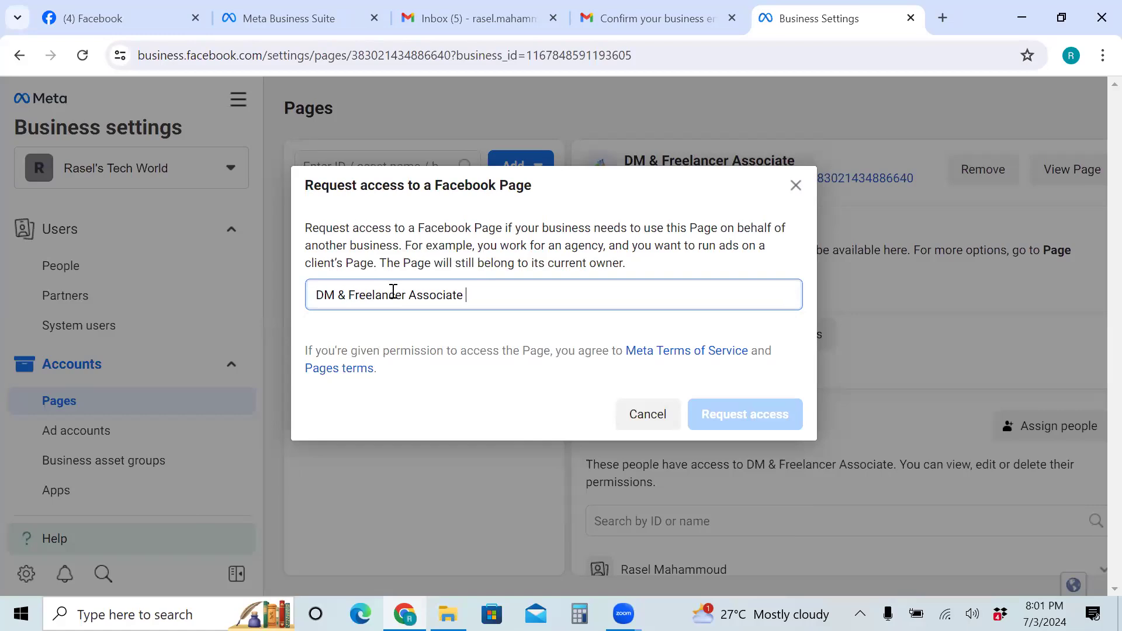
key(BackSpace)
key(BackSpace)
key(BackSpace)
key(BackSpace)
key(BackSpace)
key(BackSpace)
key(BackSpace)
key(BackSpace)
key(BackSpace)
key(BackSpace)
key(BackSpace)
key(BackSpace)
key(BackSpace)
key(BackSpace)
key(BackSpace)
key(BackSpace)
key(BackSpace)
key(BackSpace)
key(BackSpace)
key(BackSpace)
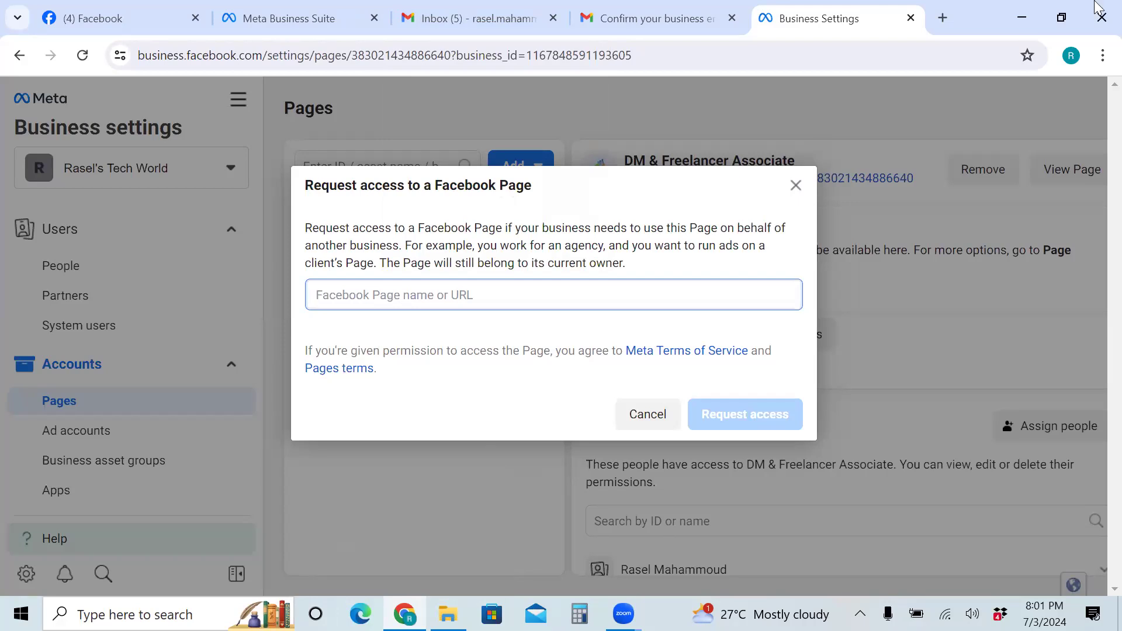
text(DM & Freelancer Associate)
Open web.whatsapp.com in a new browser tab through a web search for WhatsApp Web
click(946, 17)
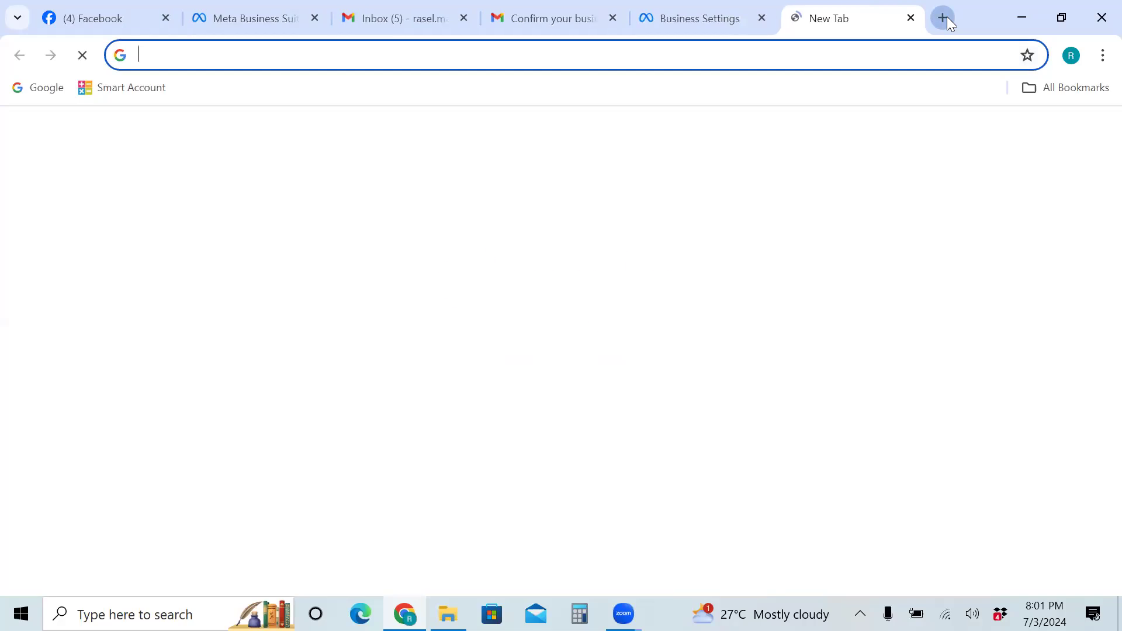
text(wh)
click(295, 127)
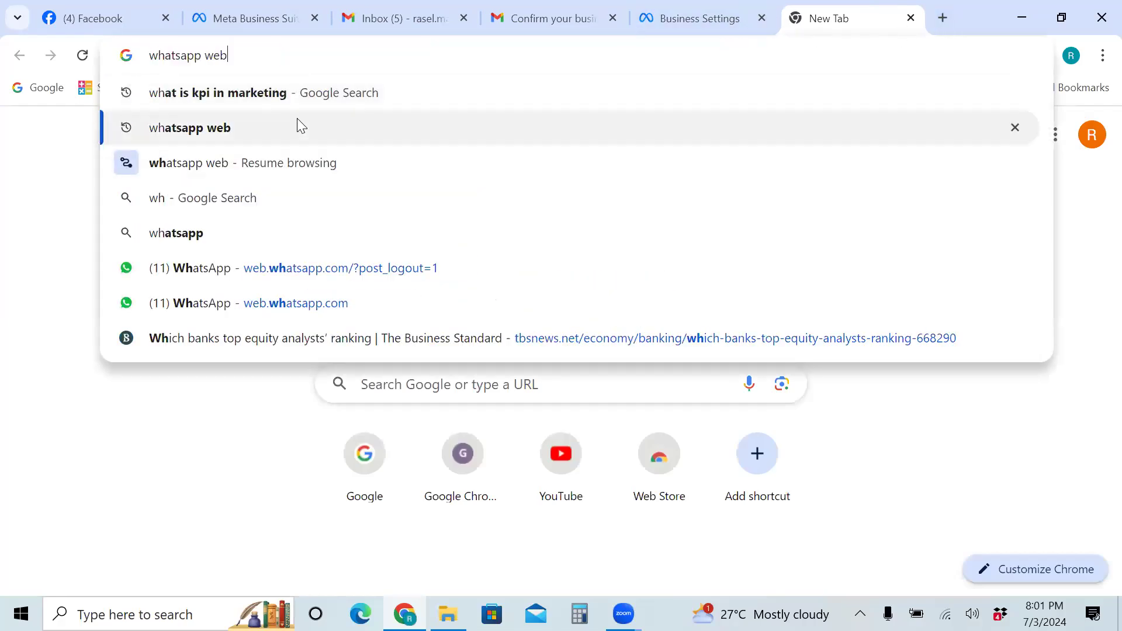
click(195, 268)
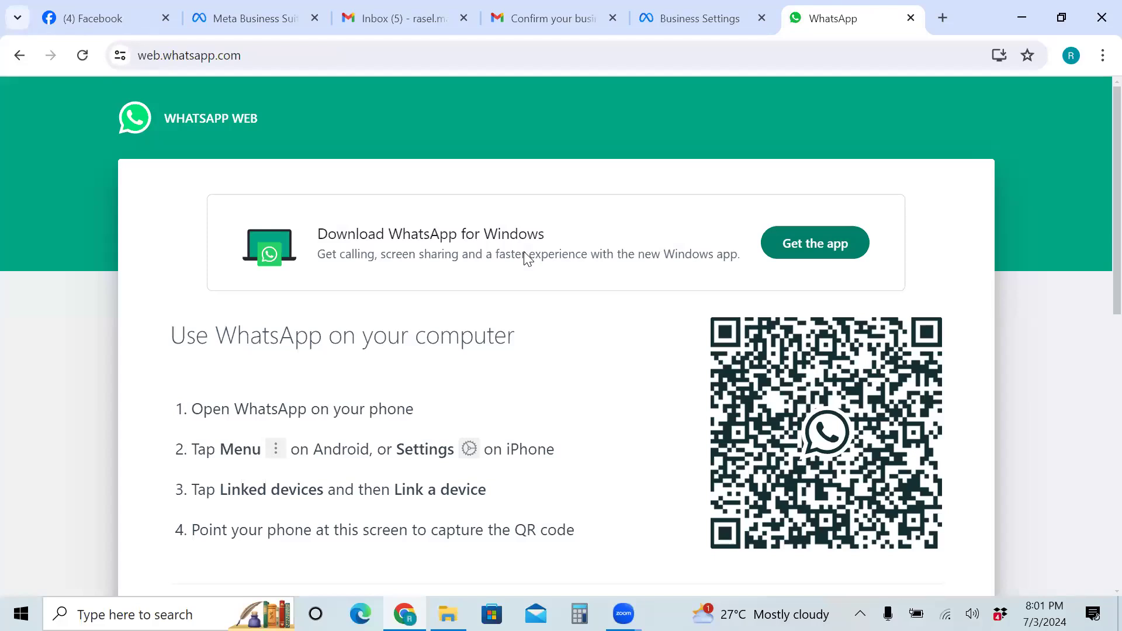
Back in the request-access form, clear the Page name field, then paste and erase DM & Freelancer Associate
click(693, 15)
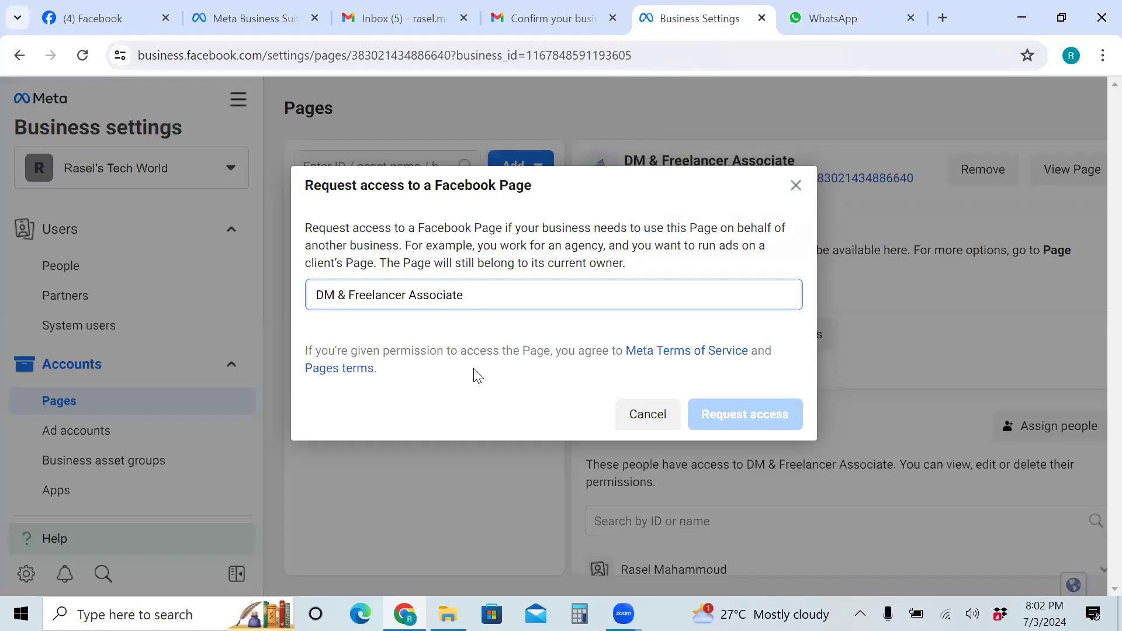
drag(468, 295, 301, 296)
key(ctrl+c)
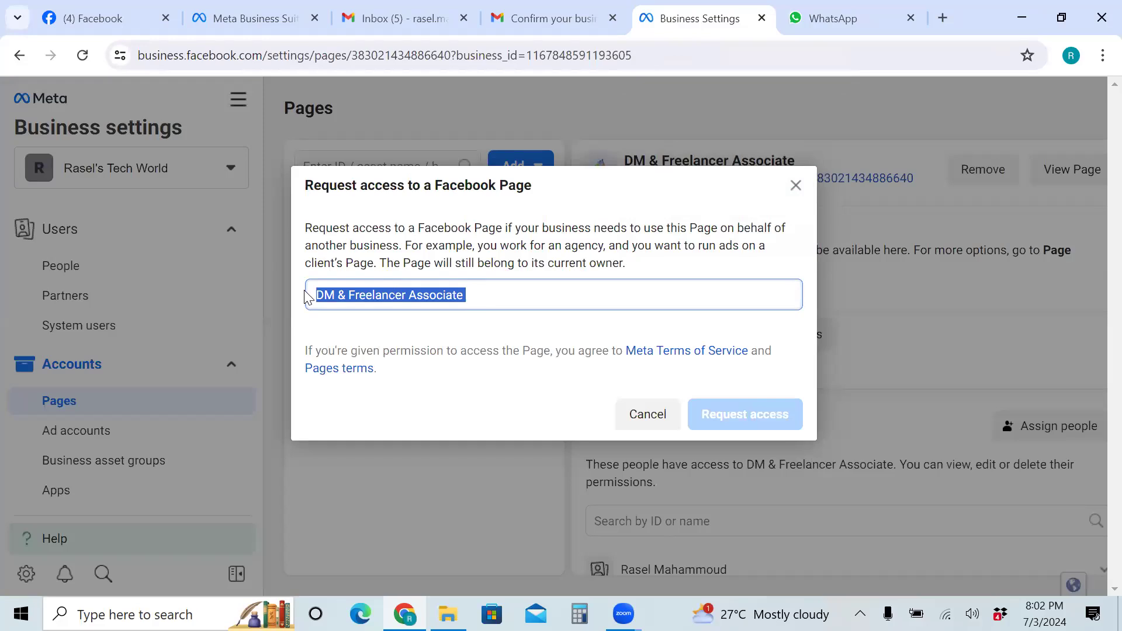
key(BackSpace)
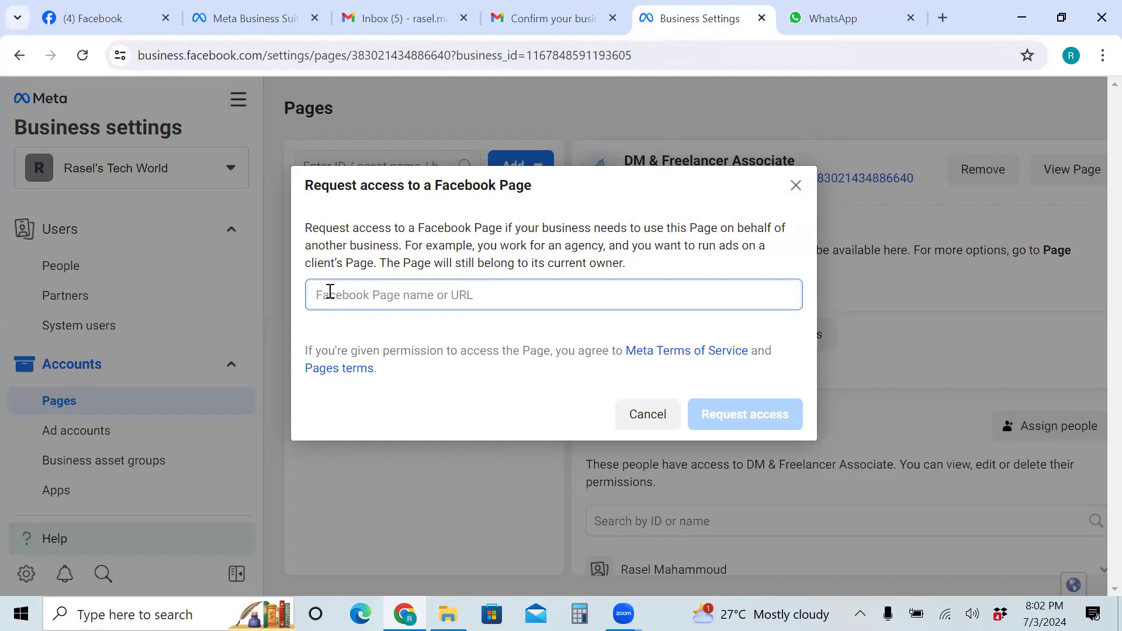
key(ctrl+v)
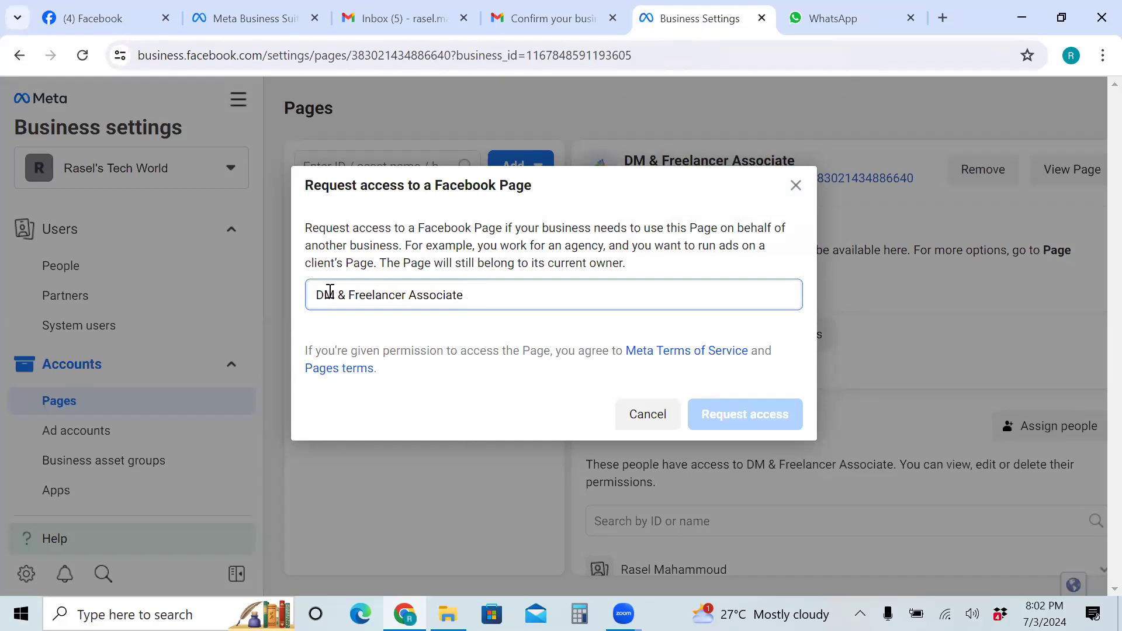
key(BackSpace)
key(BackSpace)
key(BackSpace)
key(BackSpace)
key(BackSpace)
key(BackSpace)
key(BackSpace)
key(BackSpace)
key(BackSpace)
key(BackSpace)
key(BackSpace)
key(BackSpace)
key(BackSpace)
key(BackSpace)
key(BackSpace)
key(BackSpace)
key(BackSpace)
key(BackSpace)
key(BackSpace)
key(BackSpace)
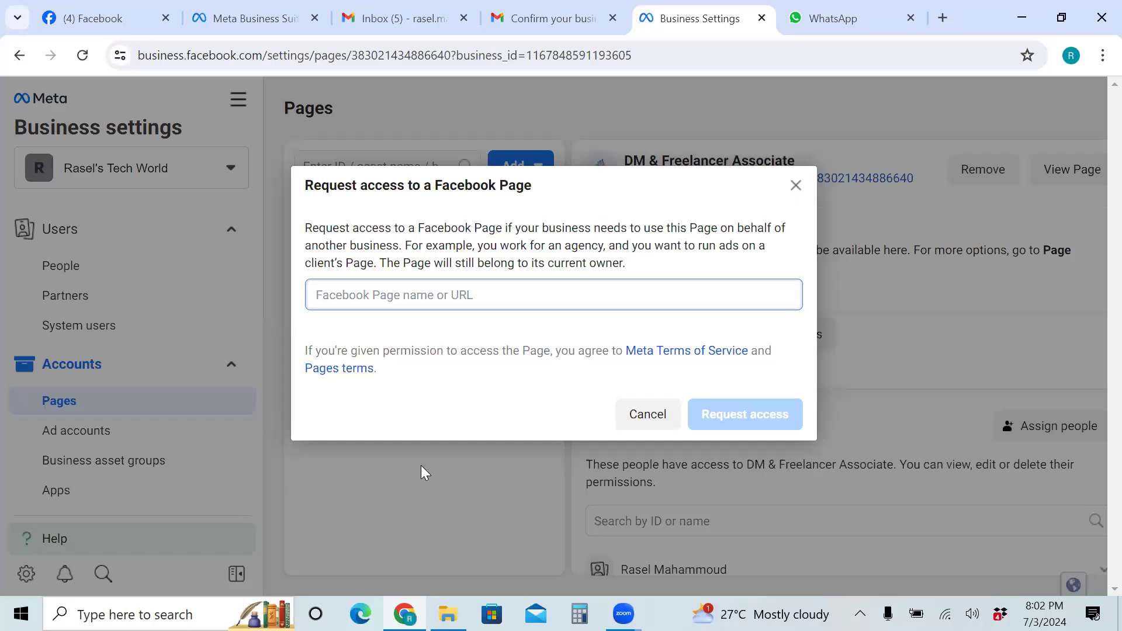
right_click(1047, 269)
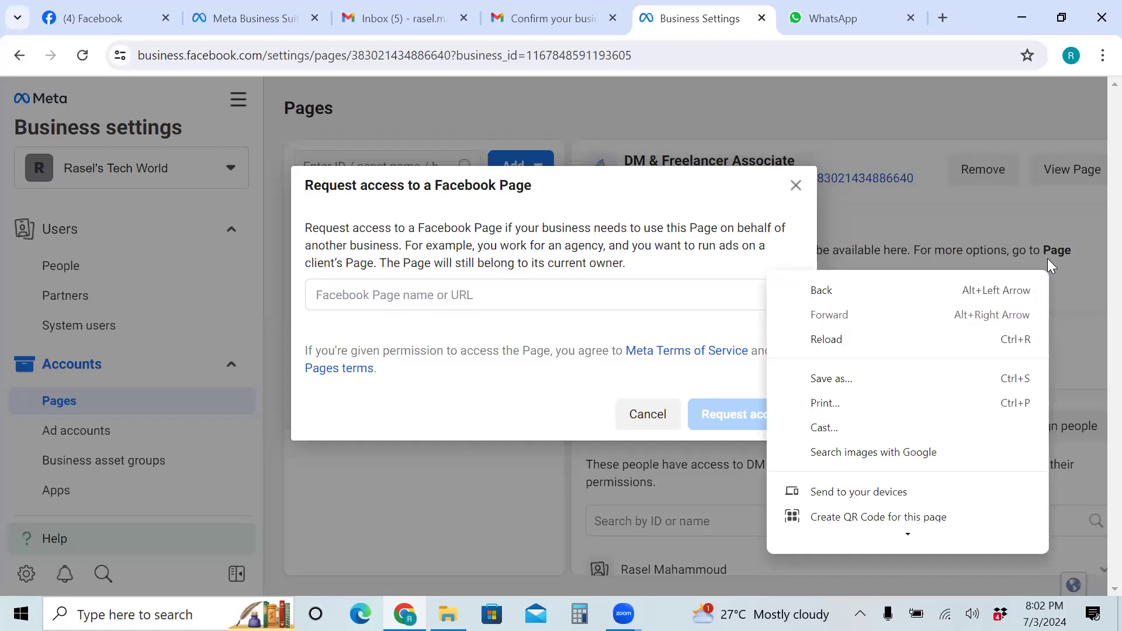
click(1048, 260)
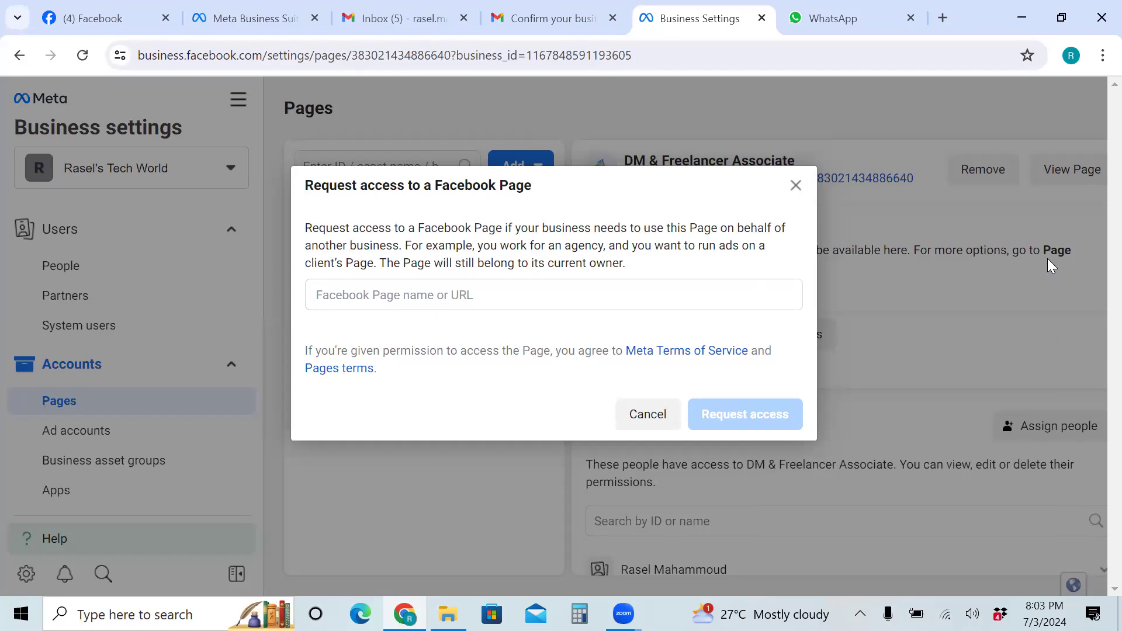
Paste DM & Freelancer Associate once more, erase it, and close the request-access form unsent
click(352, 295)
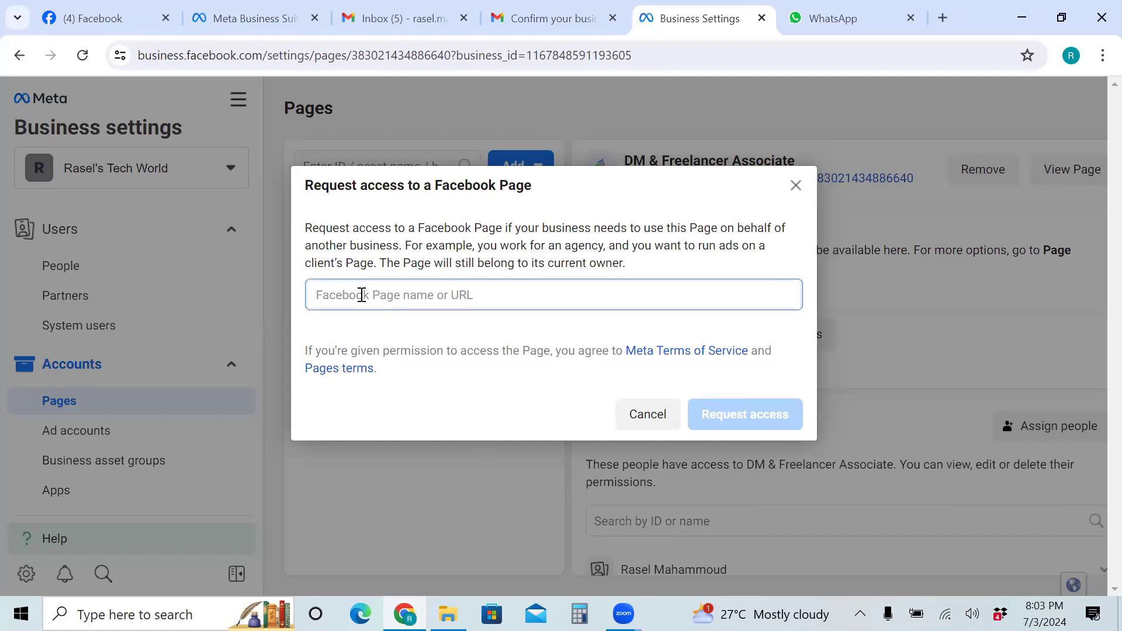
key(ctrl+v)
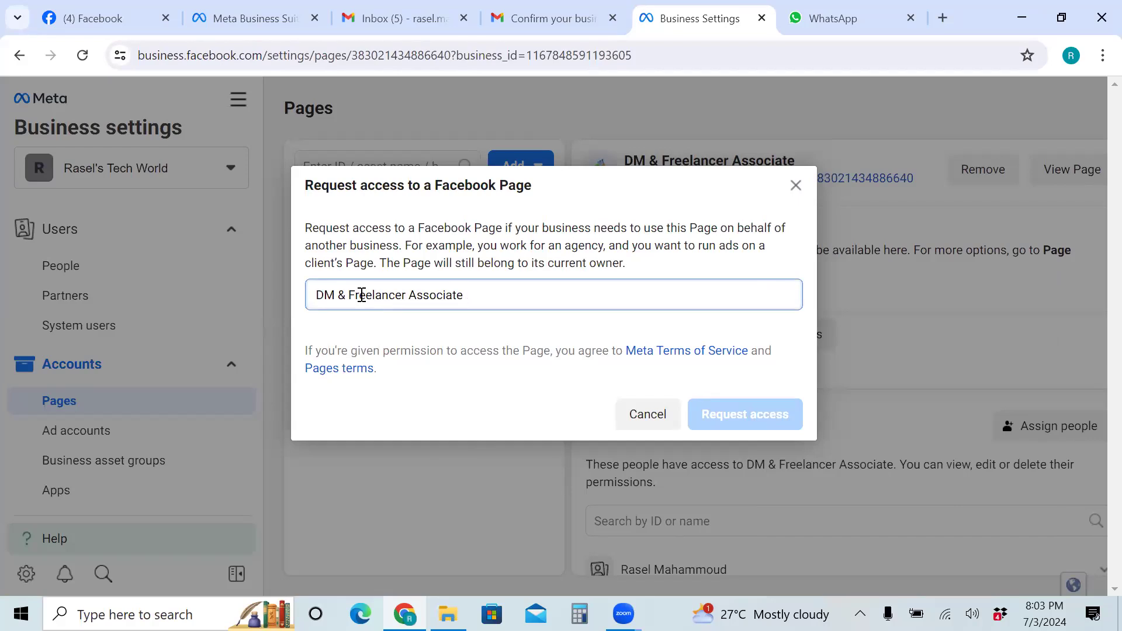
key(BackSpace)
key(BackSpace)
key(BackSpace)
key(BackSpace)
key(BackSpace)
key(BackSpace)
key(BackSpace)
key(BackSpace)
key(BackSpace)
key(BackSpace)
key(BackSpace)
key(BackSpace)
key(BackSpace)
key(BackSpace)
key(BackSpace)
key(BackSpace)
key(BackSpace)
key(BackSpace)
key(BackSpace)
key(BackSpace)
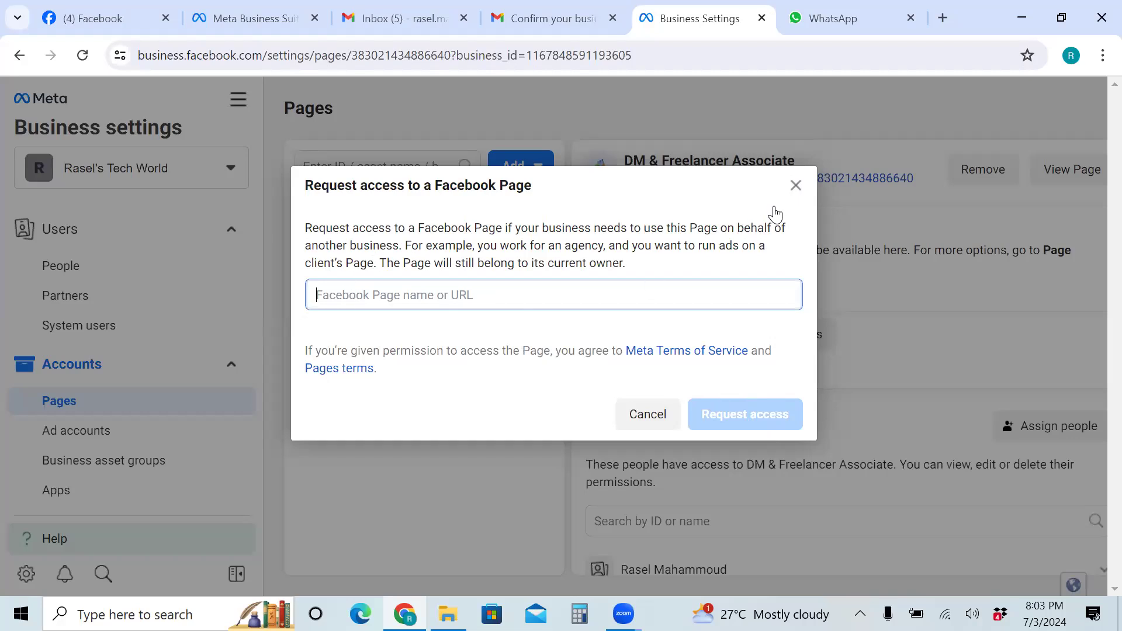
click(796, 184)
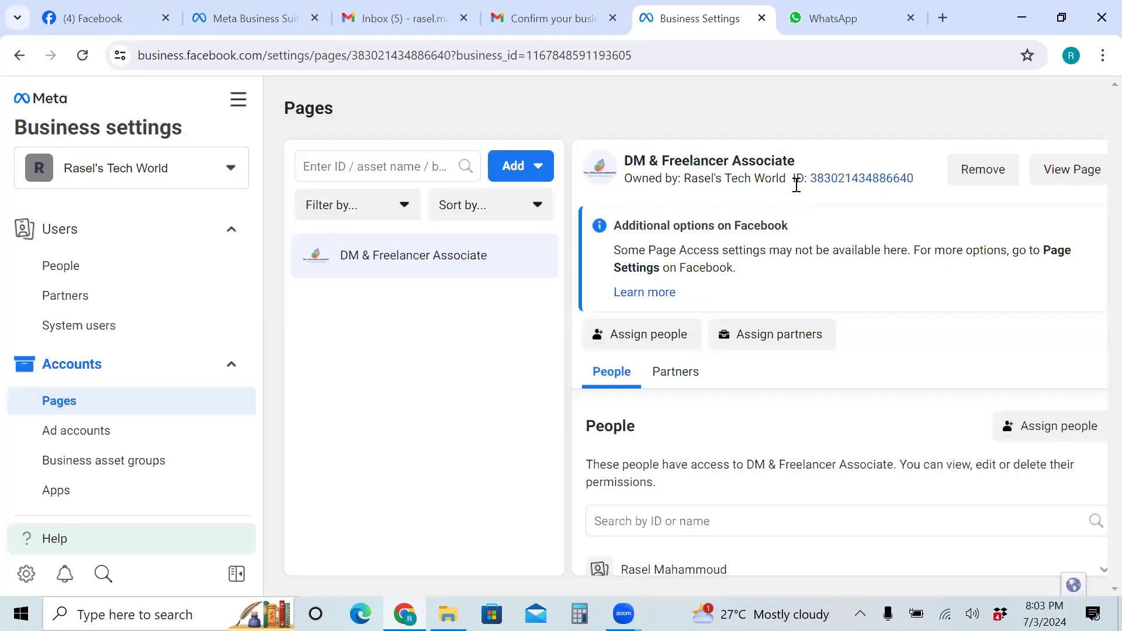
Choose Create a new Page from the Add menu on the Pages settings
click(528, 174)
click(528, 174)
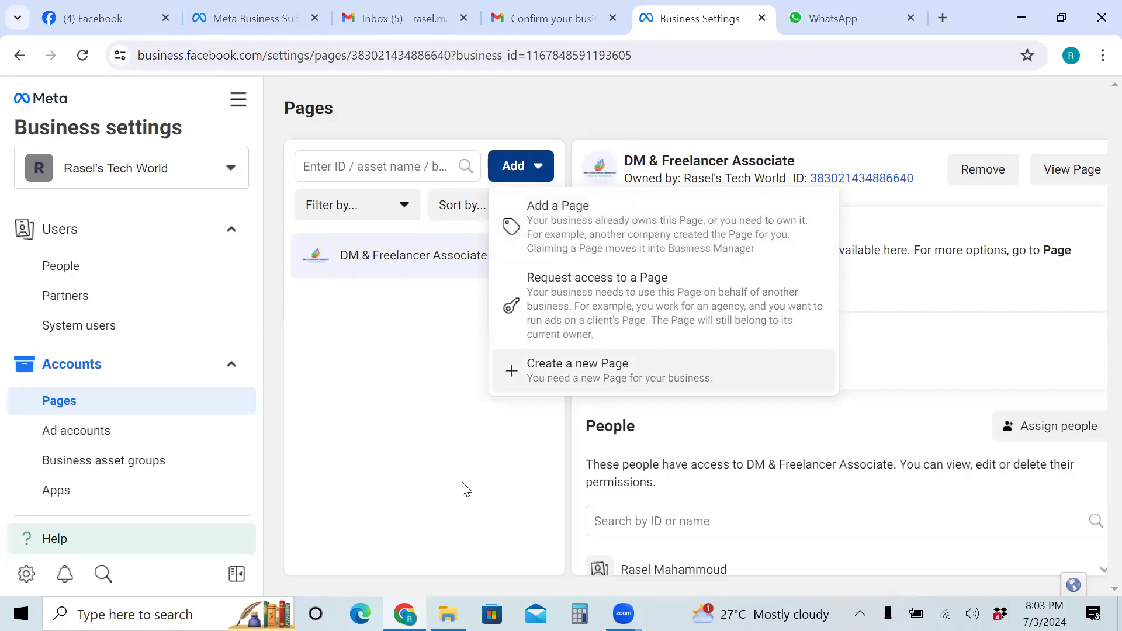
click(559, 370)
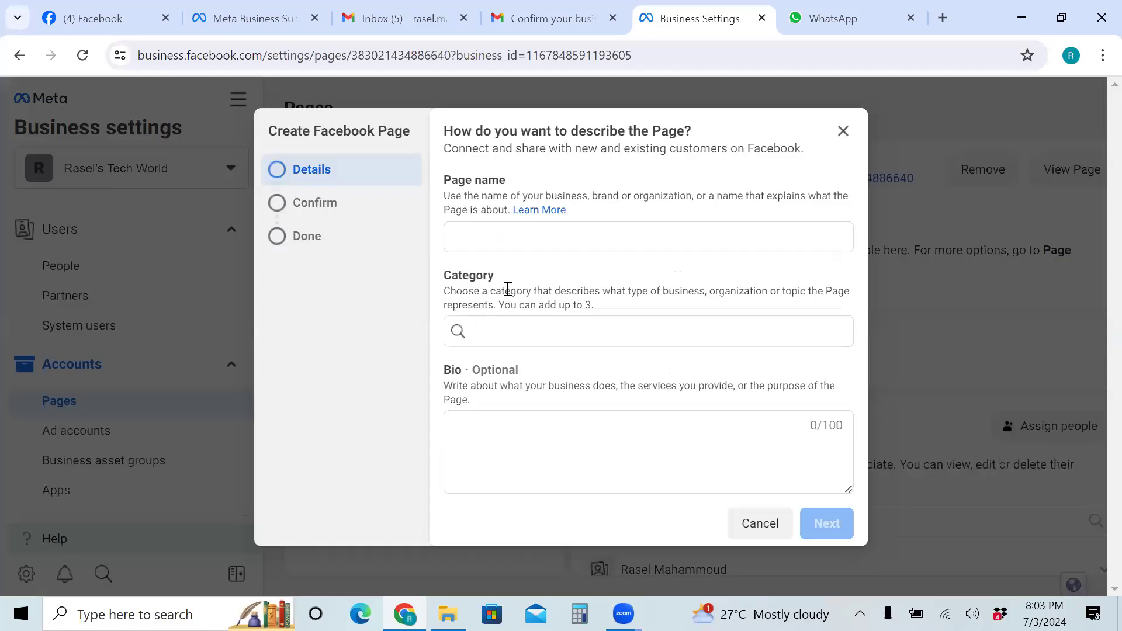
Name the new Page 'Rasel's Digital world' with category Digital creator, then cancel without creating it
click(524, 236)
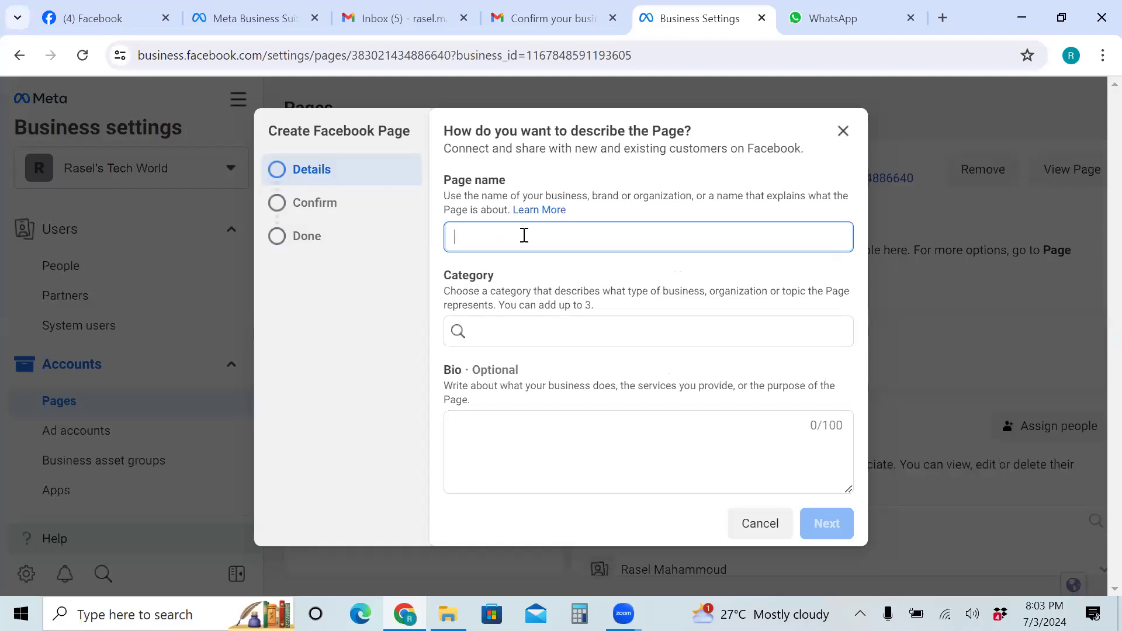
text(Ra)
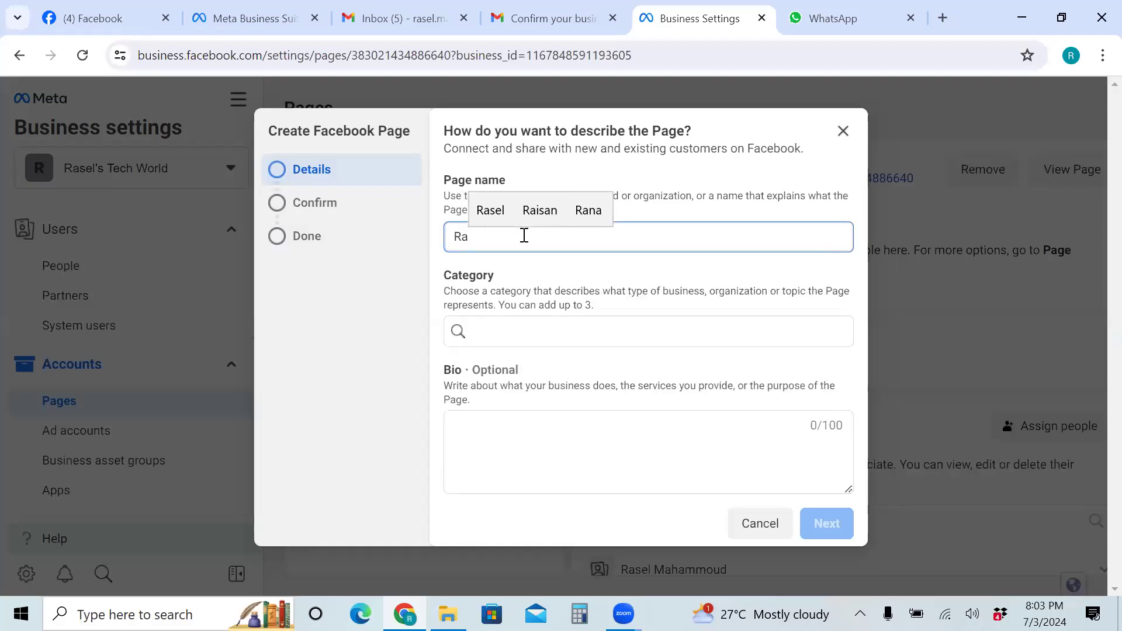
text(sel)
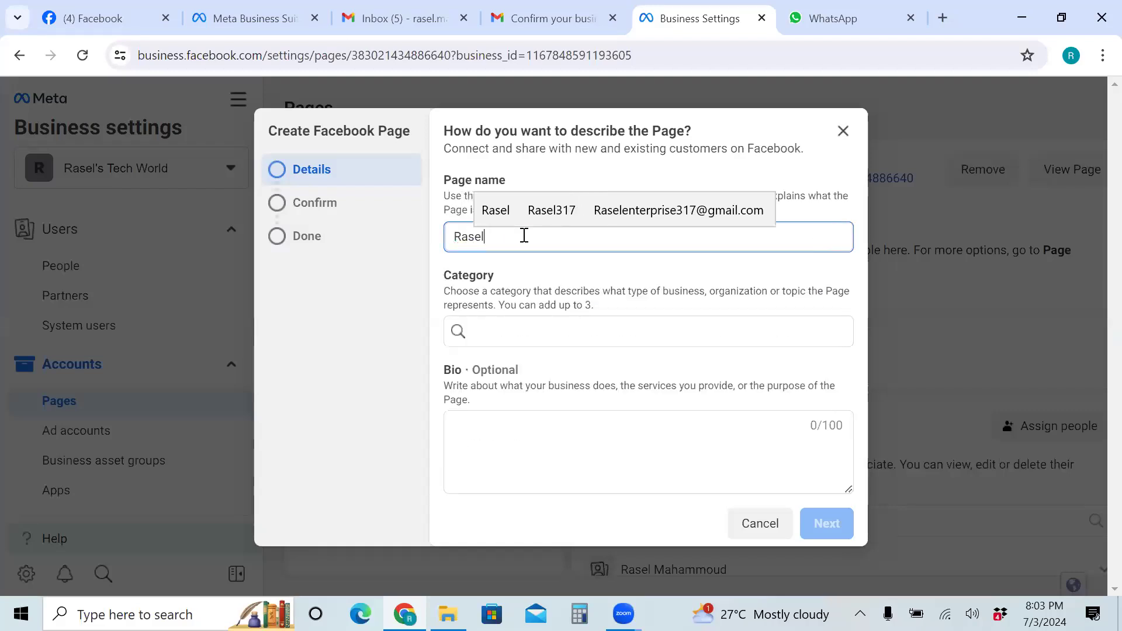
text('s)
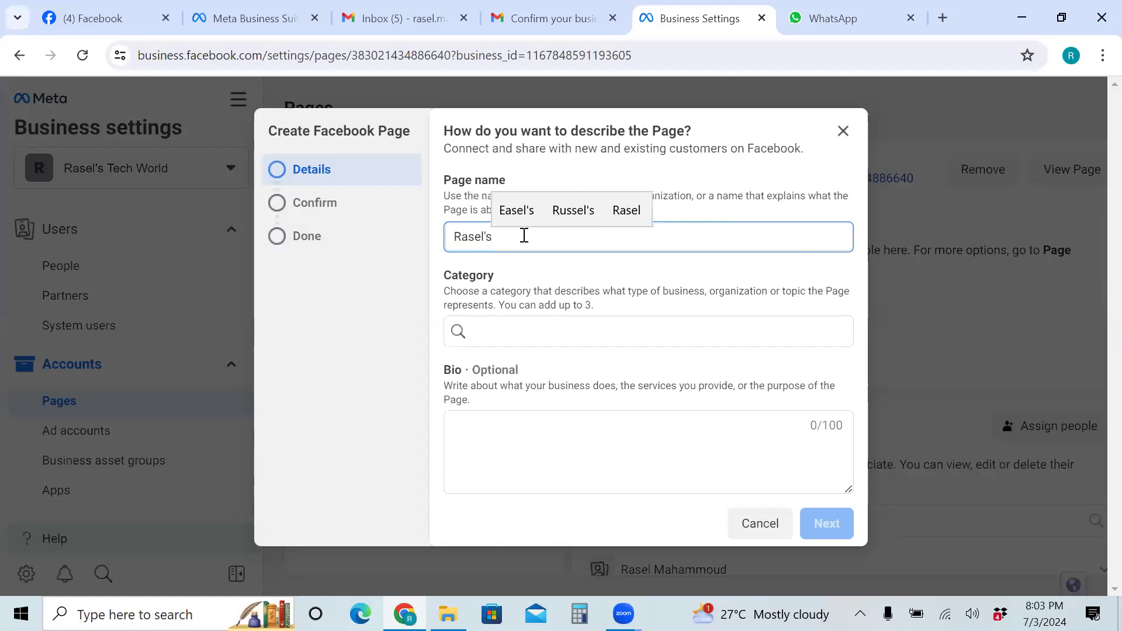
text( Digital world)
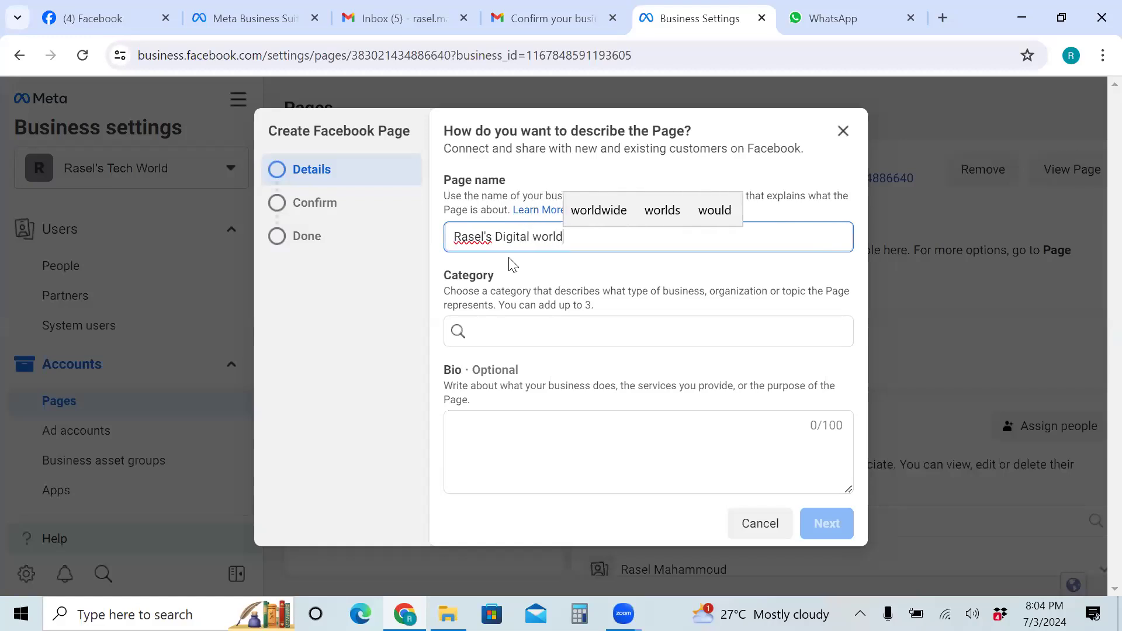
click(503, 327)
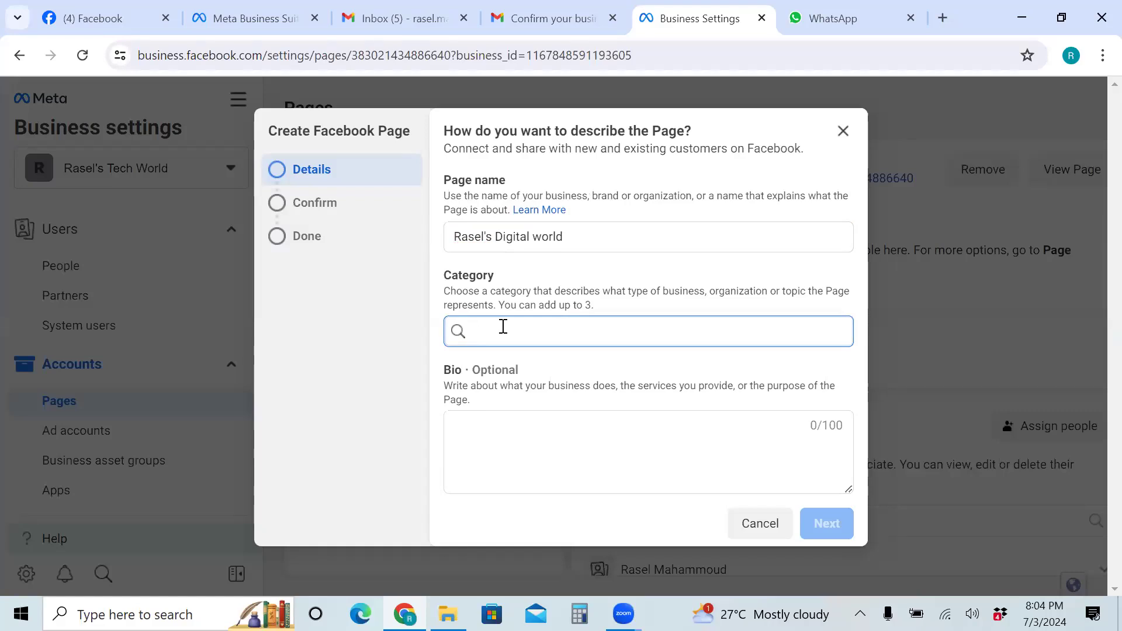
text(D)
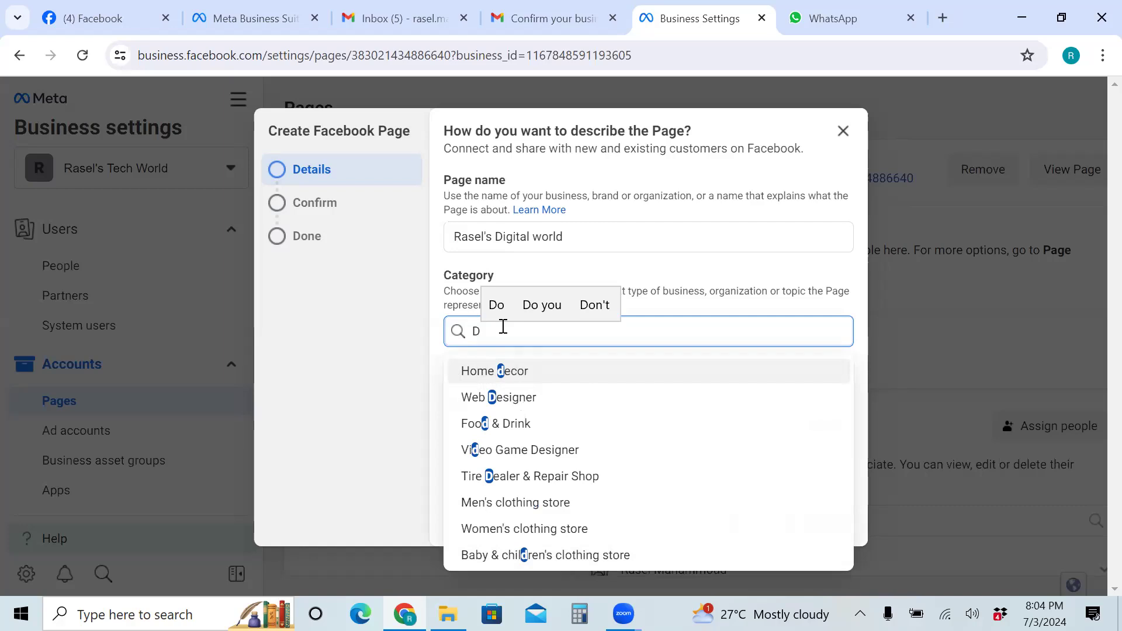
text(igi)
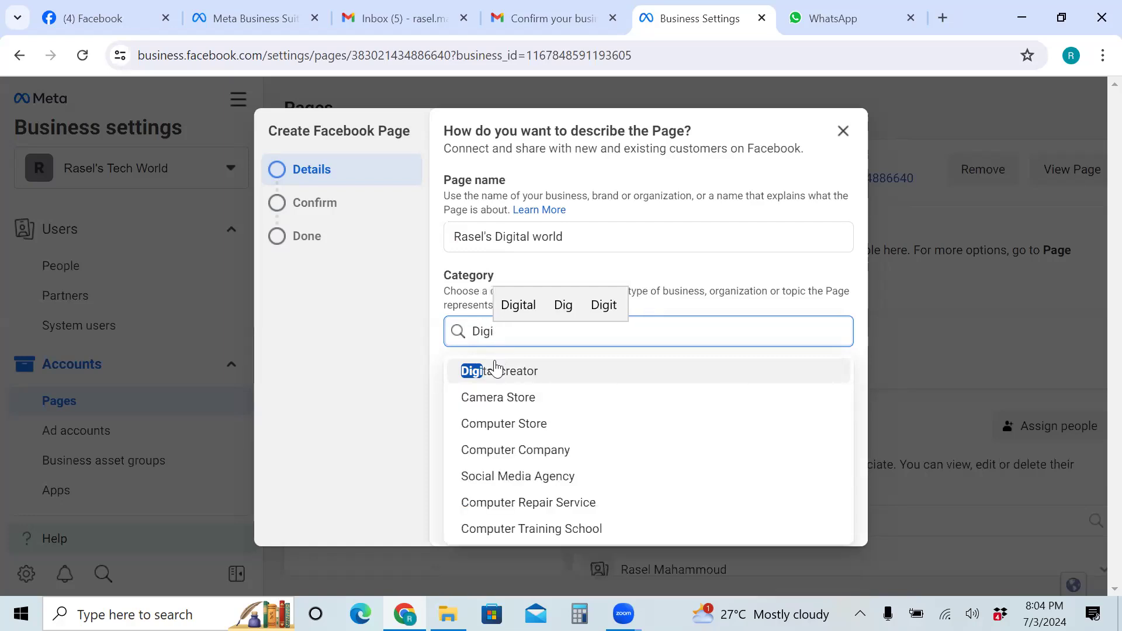
click(515, 379)
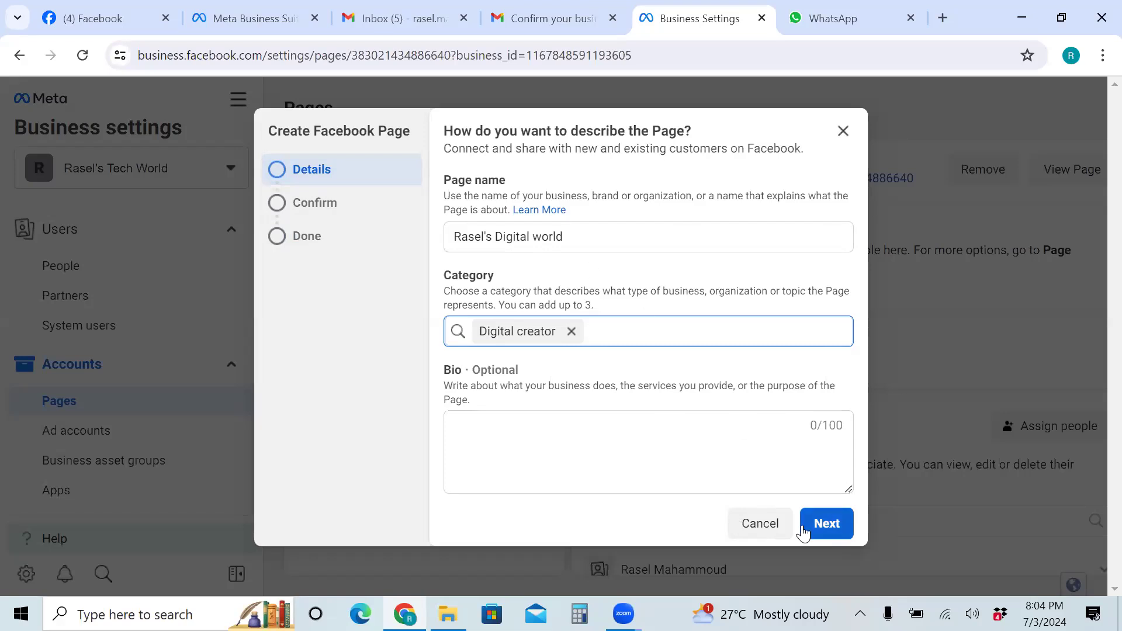
click(759, 525)
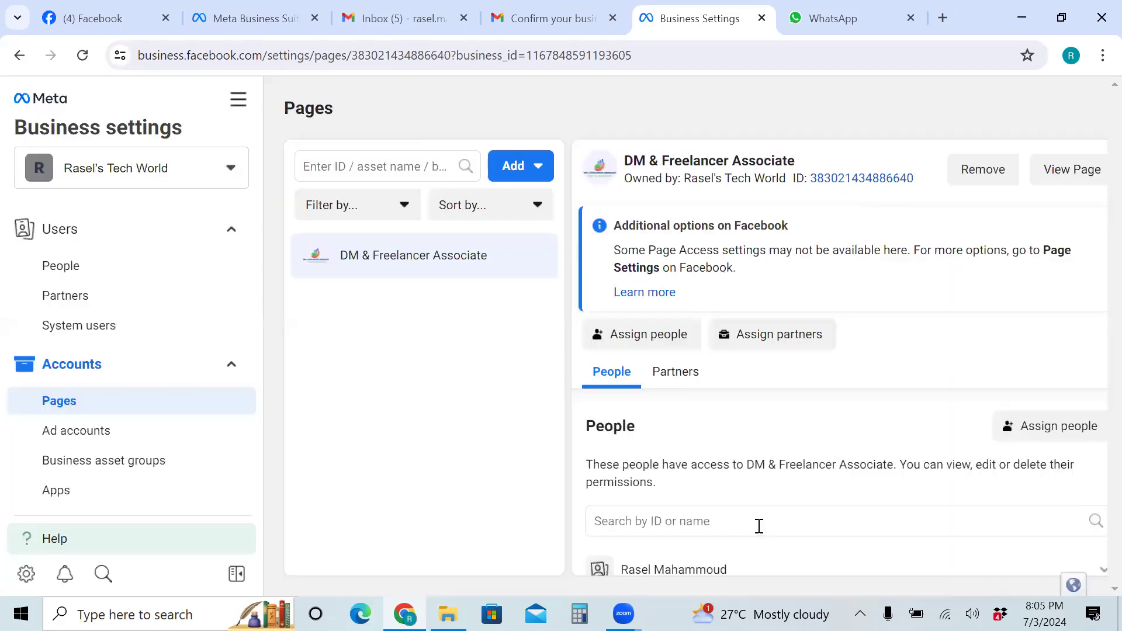
Open Ad accounts under Accounts in the Business settings sidebar
click(71, 436)
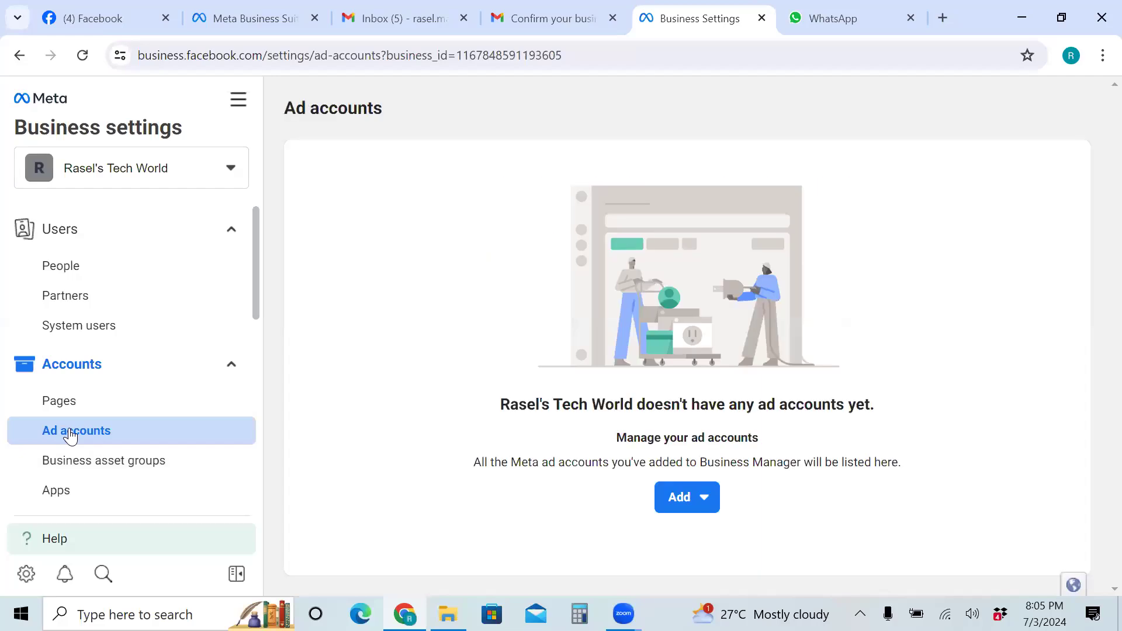
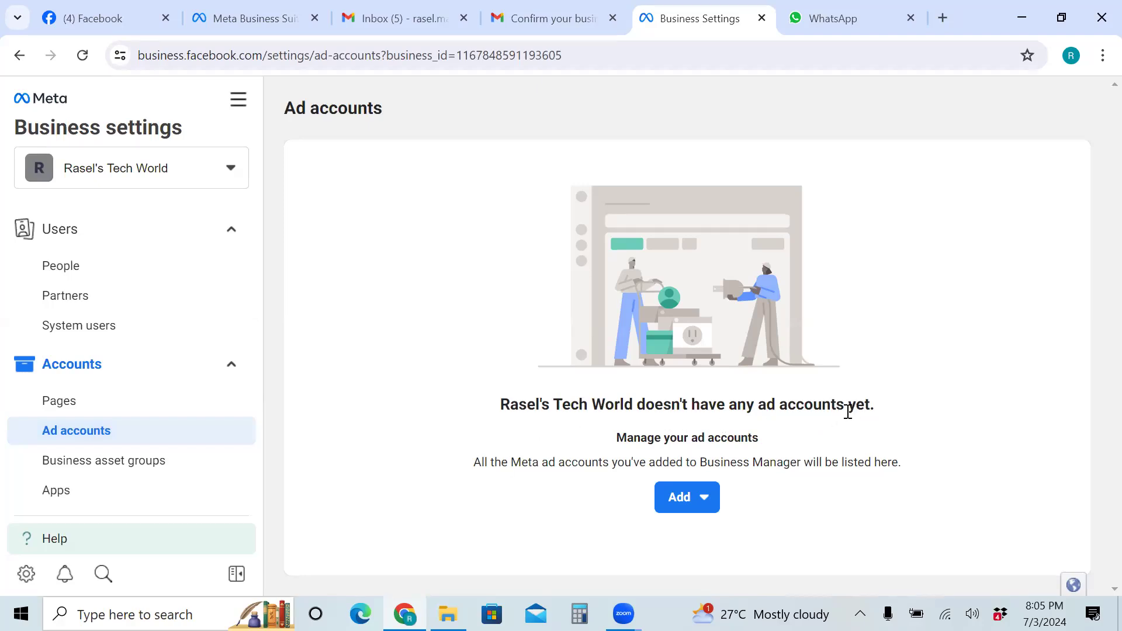
Start adding an existing ad account from the Add menu, then cancel it
click(703, 506)
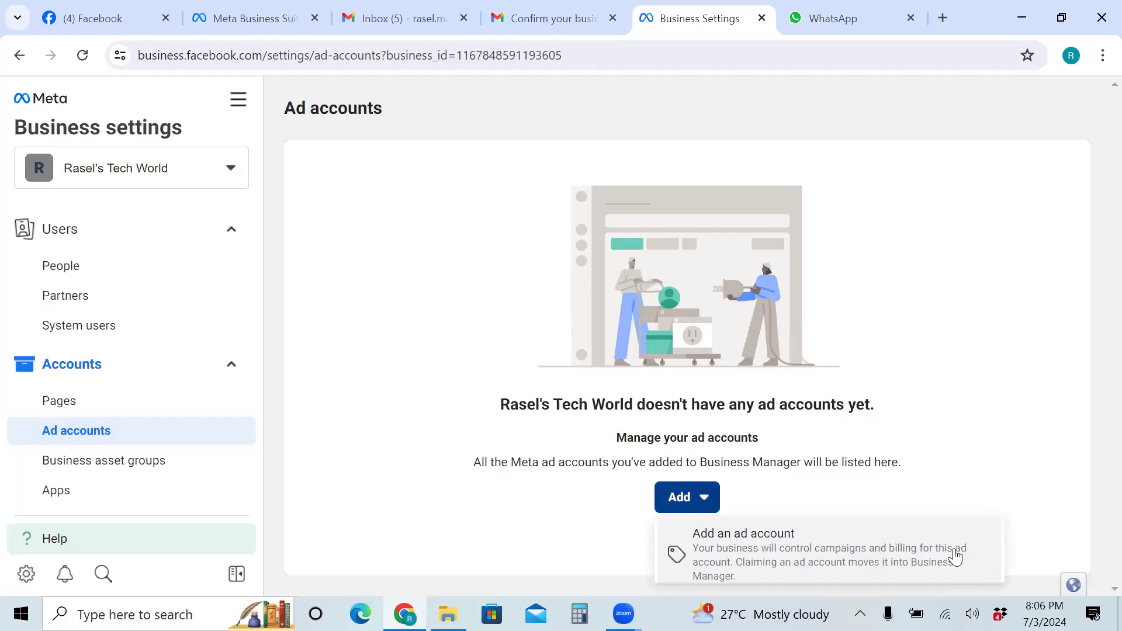
click(998, 560)
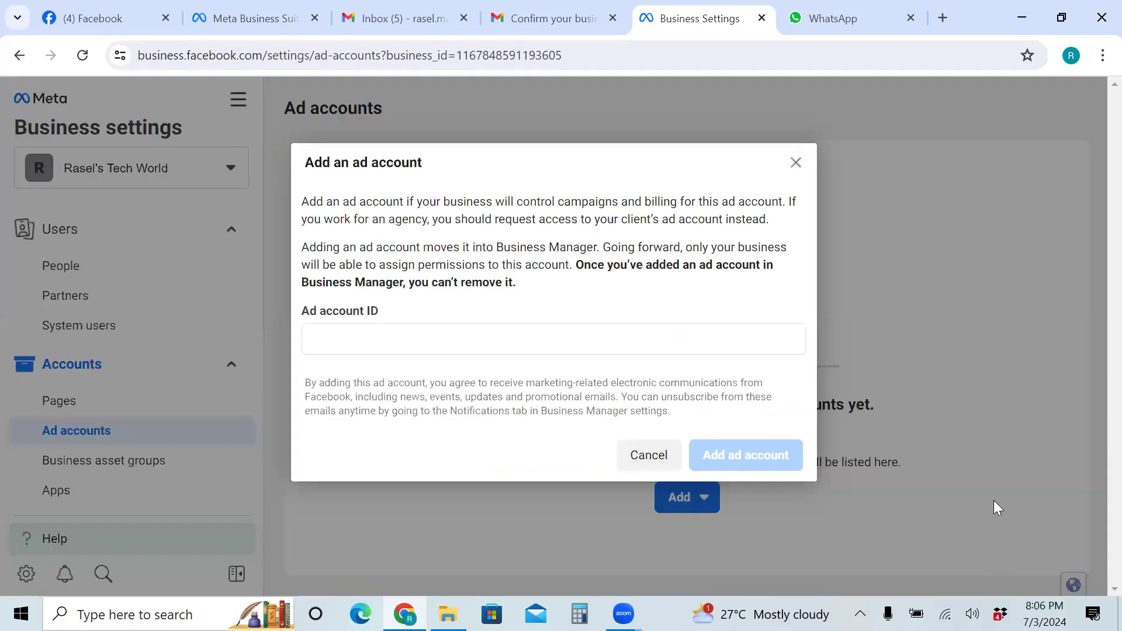
click(640, 456)
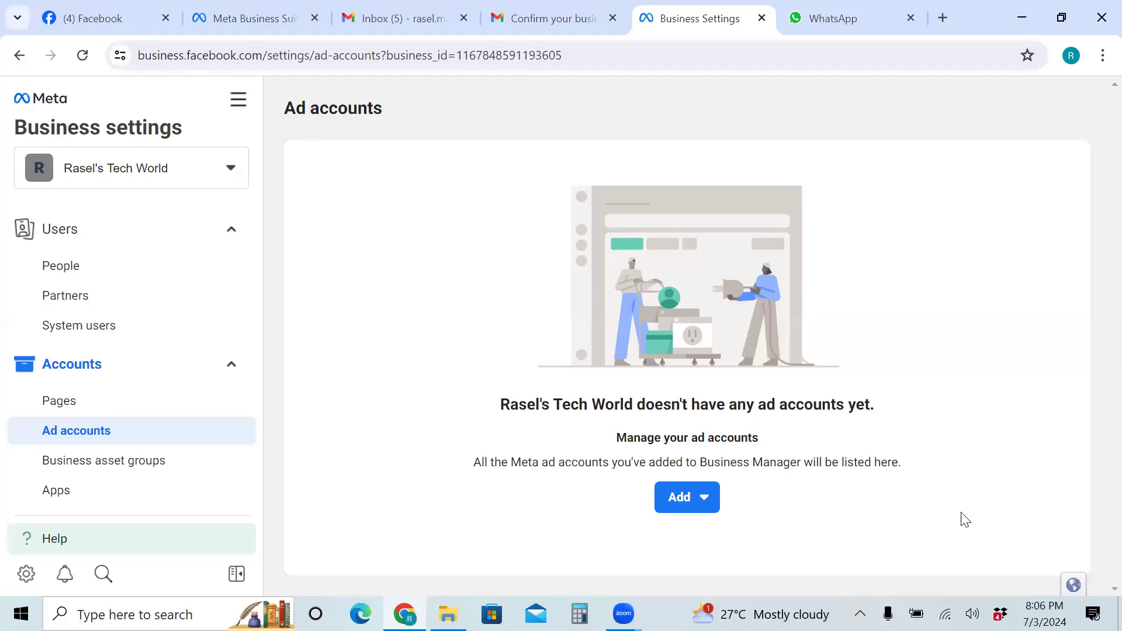
Create a new ad account named 'Rasel's Ad Account', keeping Asia/Dhaka time zone and USD
click(706, 501)
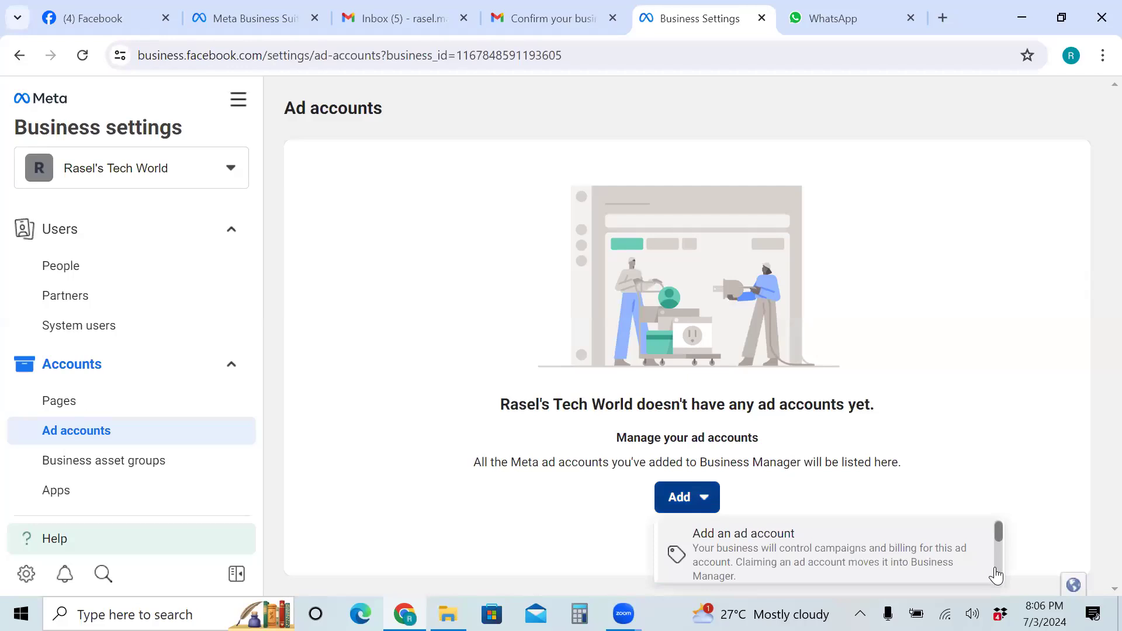
scroll(997, 576, down, 3)
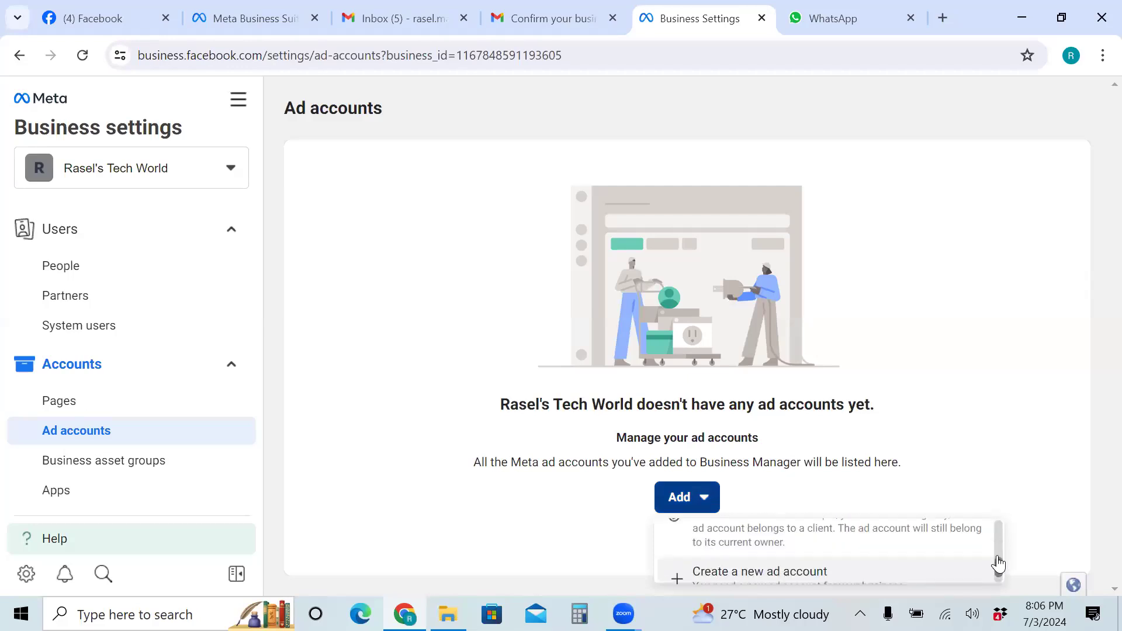
scroll(997, 576, down, 1)
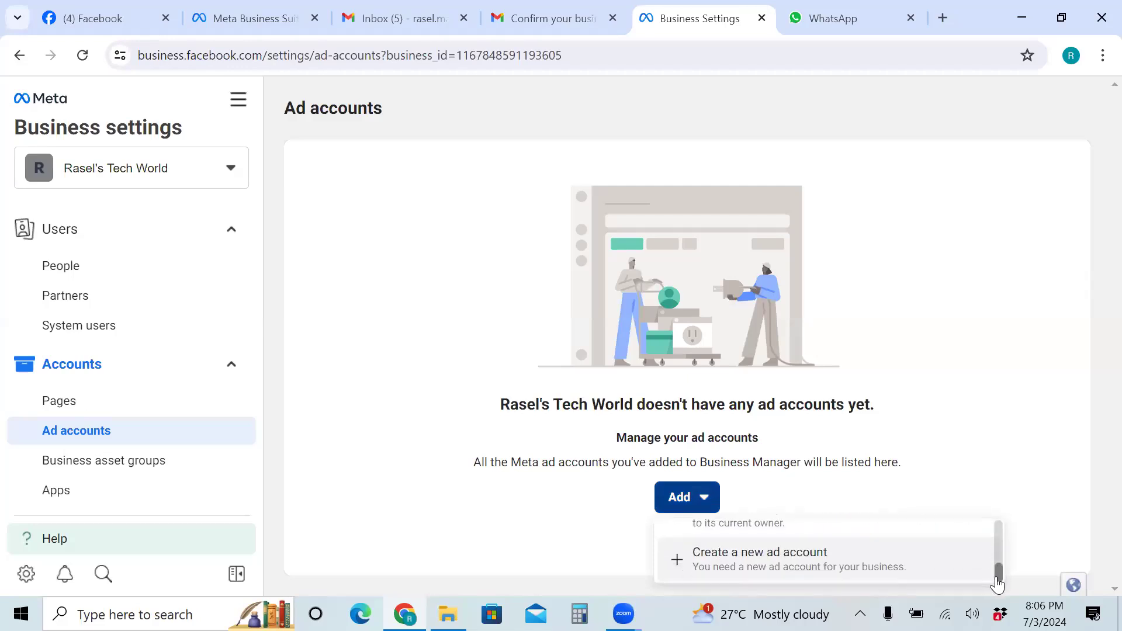
click(766, 559)
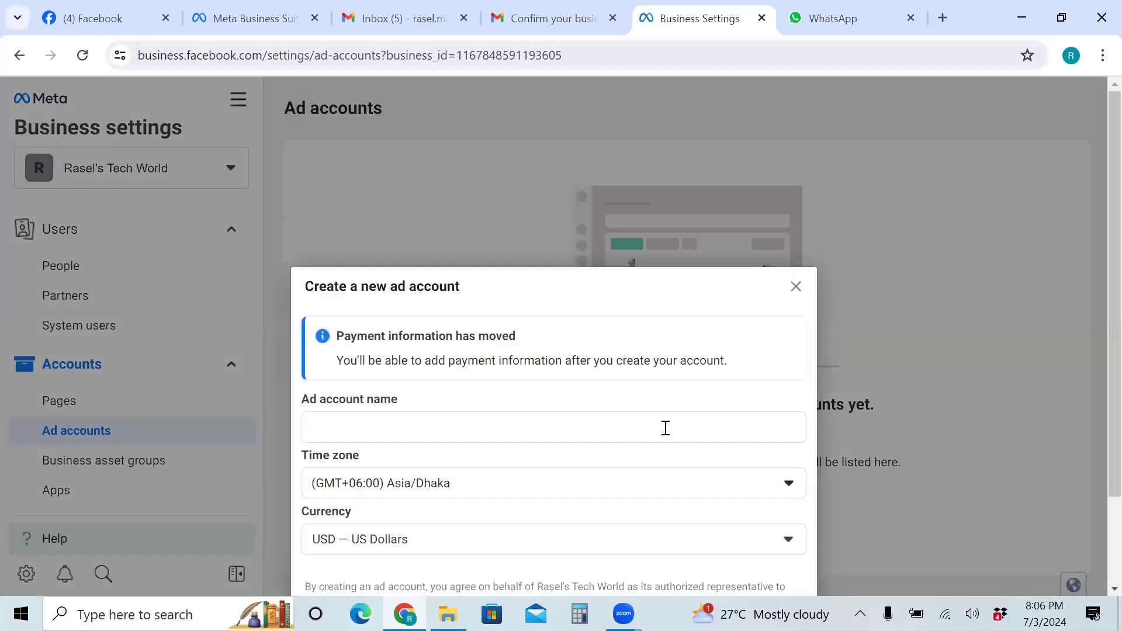
triple_click(623, 190)
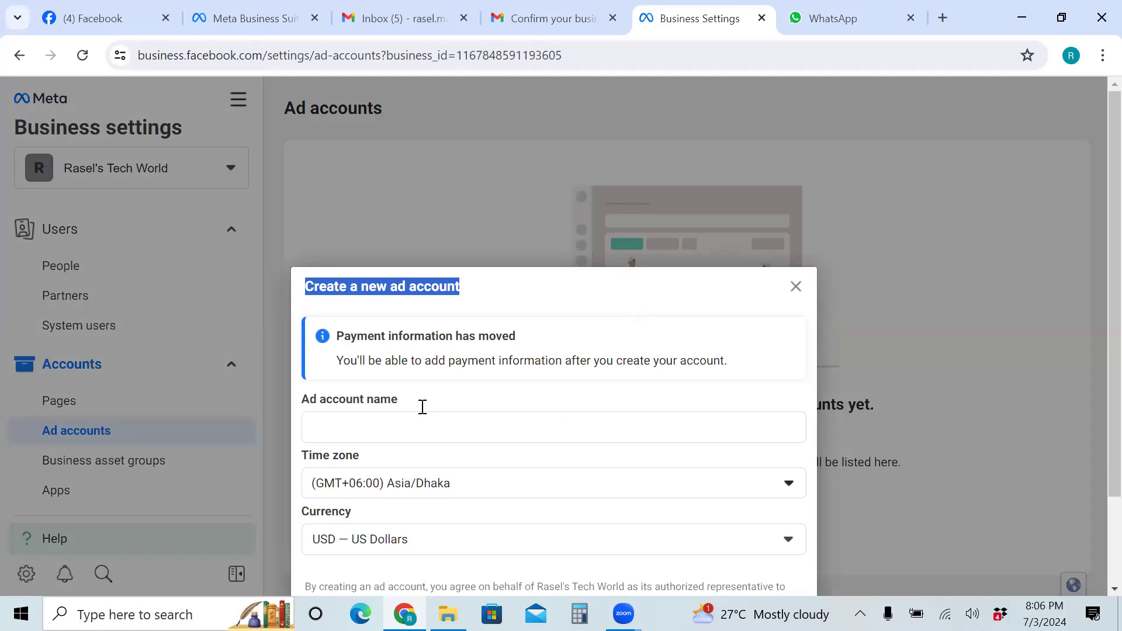
click(335, 430)
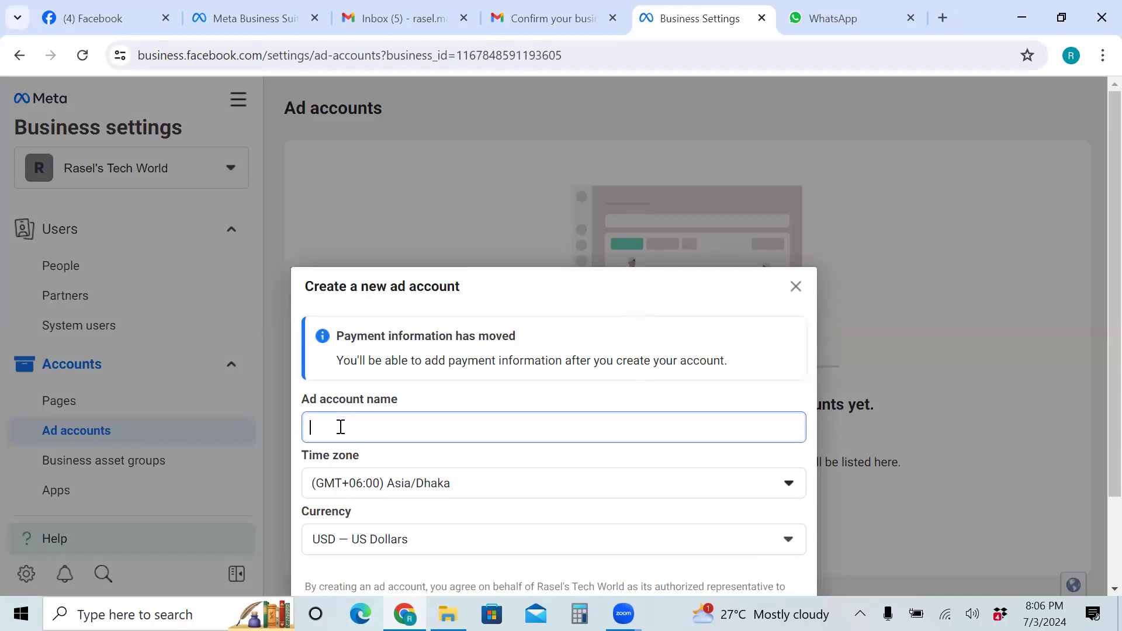
text(R)
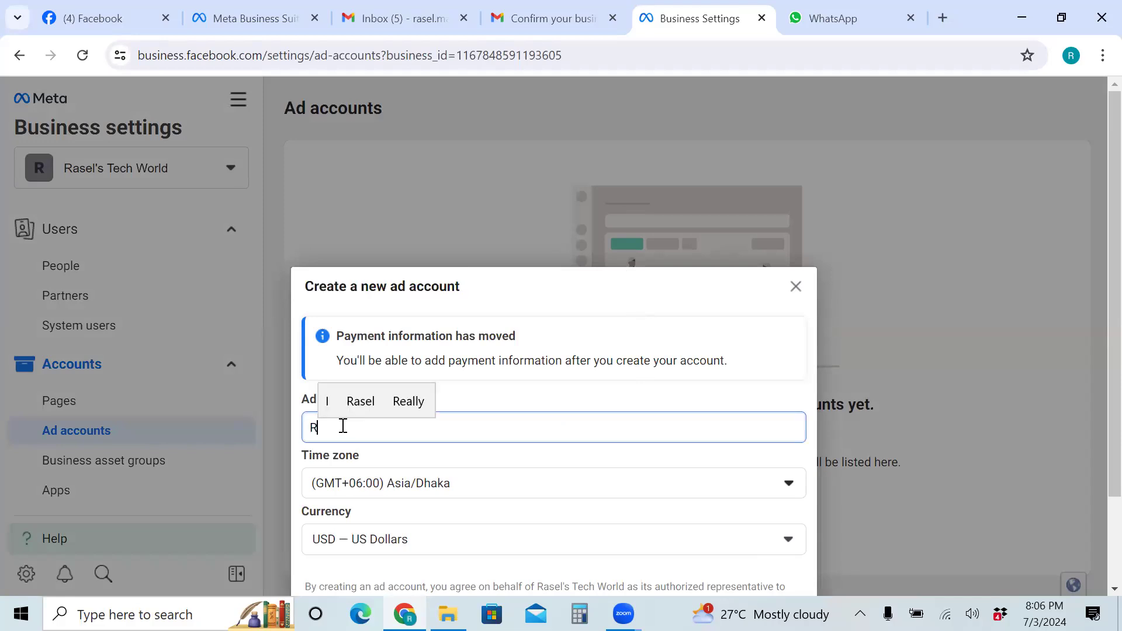
text(asel)
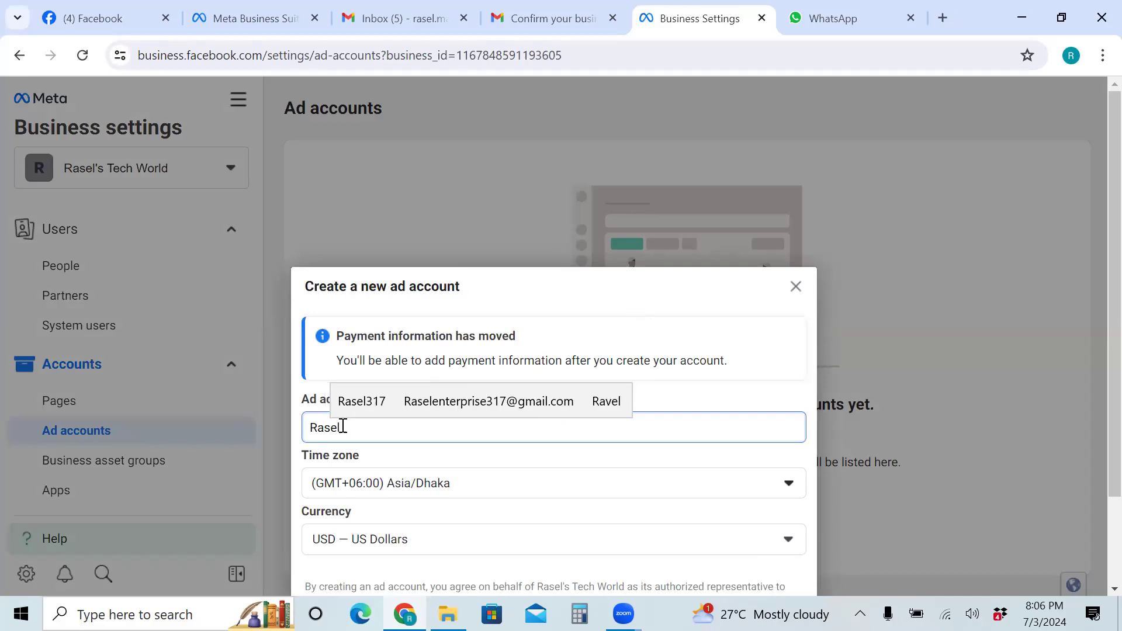
text('s )
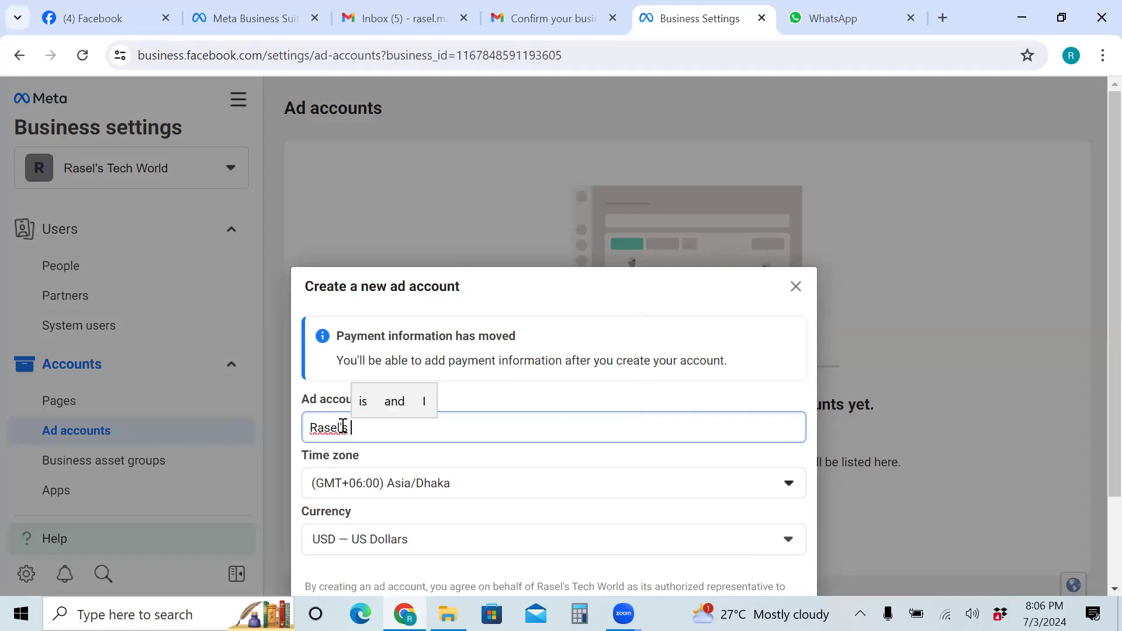
text(Ad Ac)
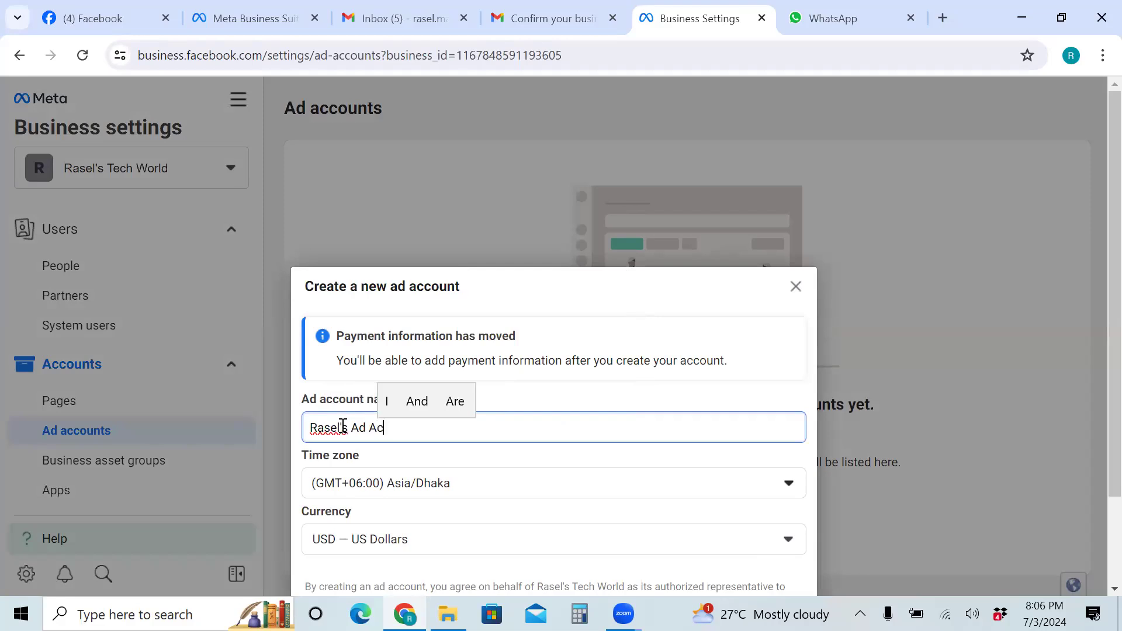
text(count)
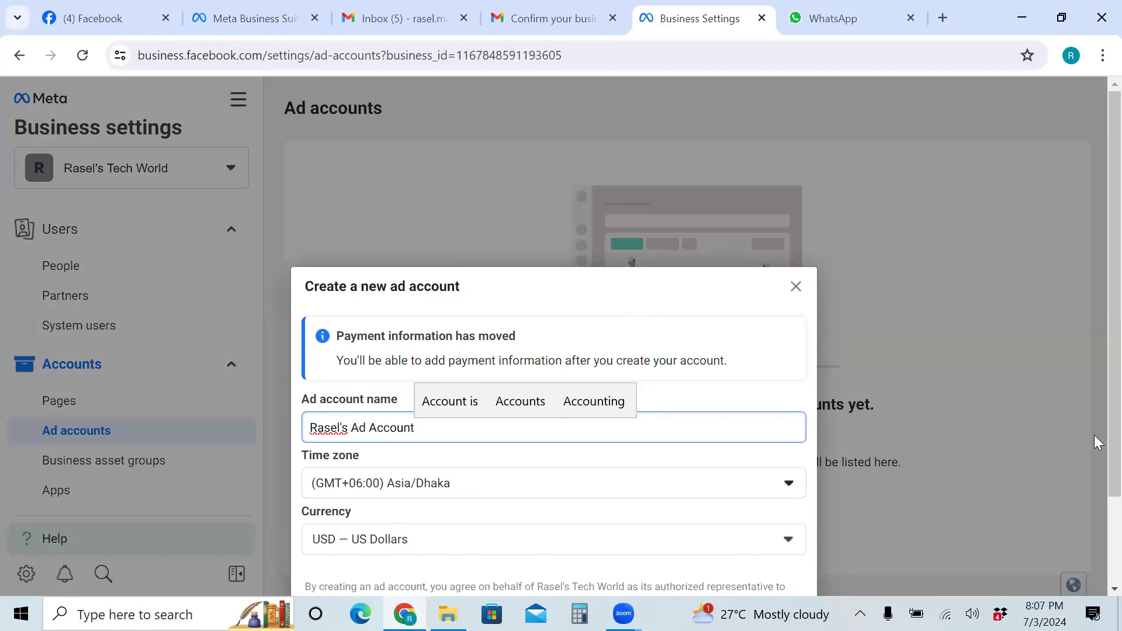
scroll(1094, 471, down, 2)
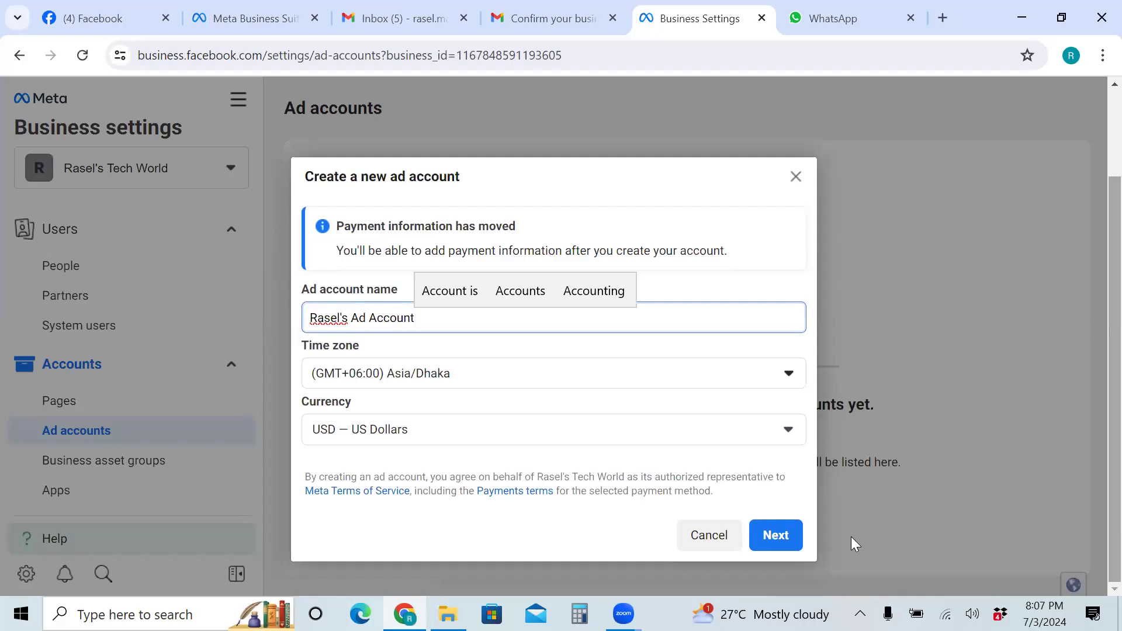
click(769, 533)
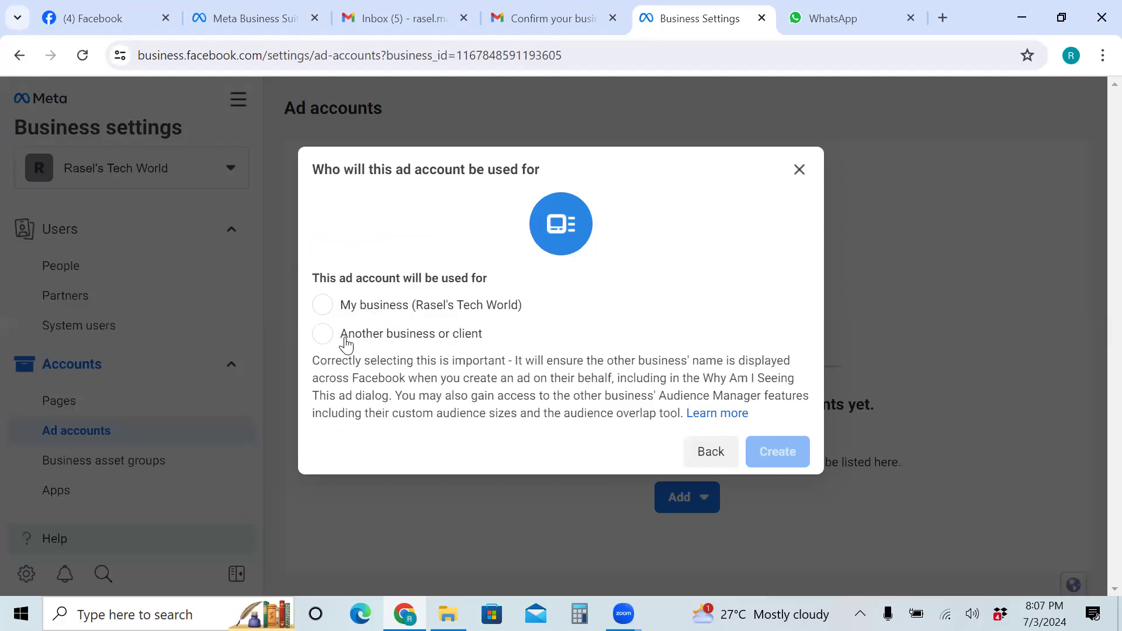
Mark the ad account for the business's own use and create it
click(320, 308)
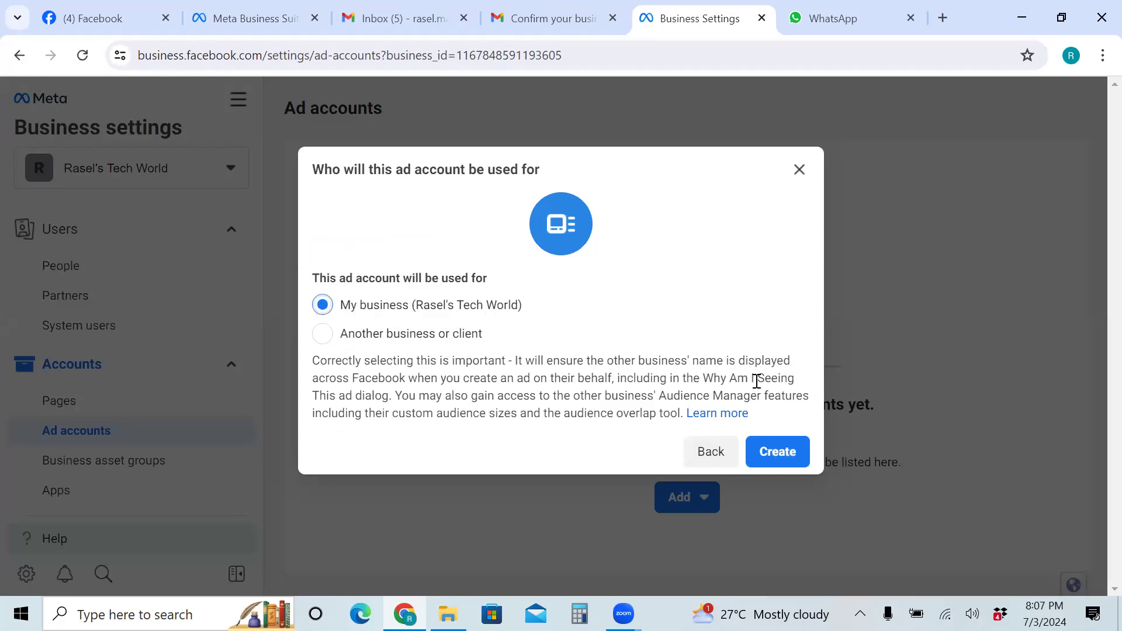
click(779, 459)
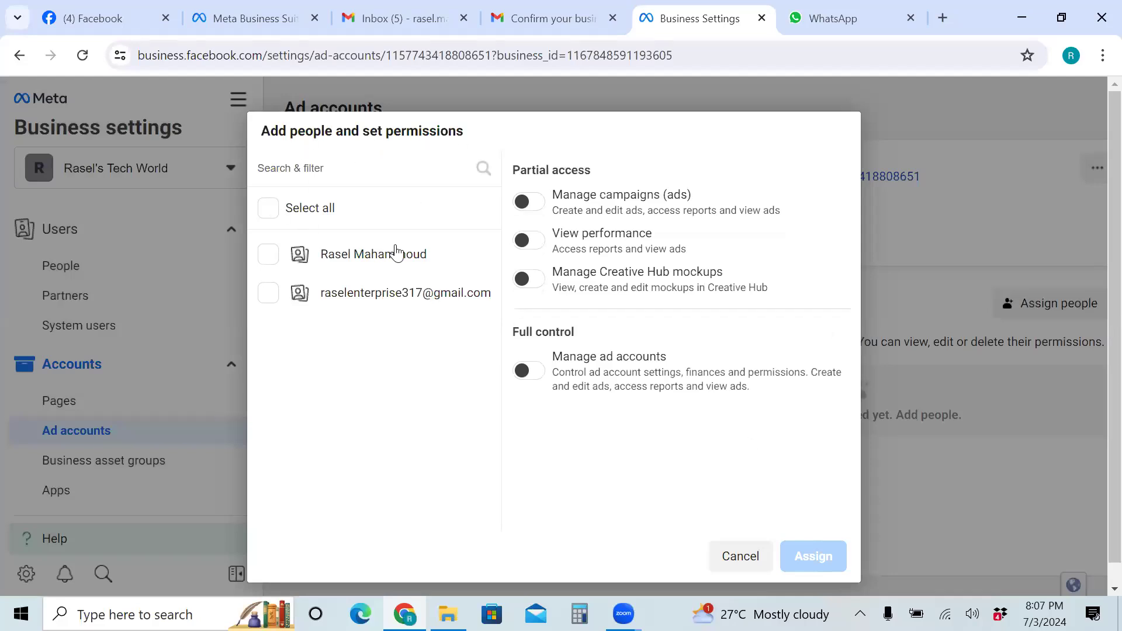
Assign both listed people full Manage ad accounts control over the new account
click(269, 210)
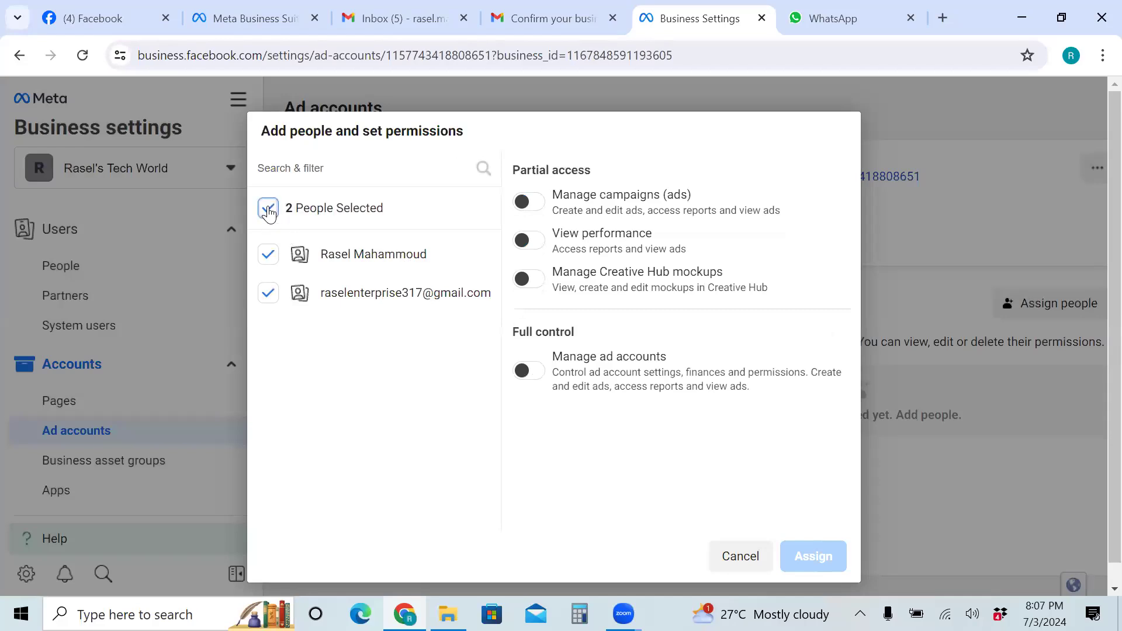
click(529, 371)
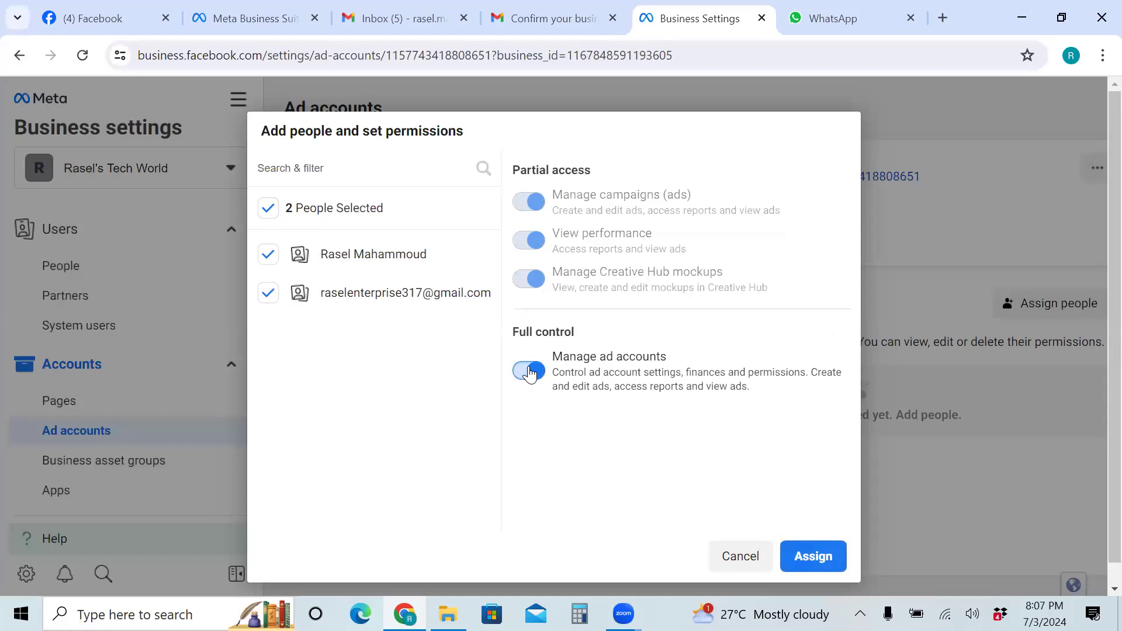
click(809, 560)
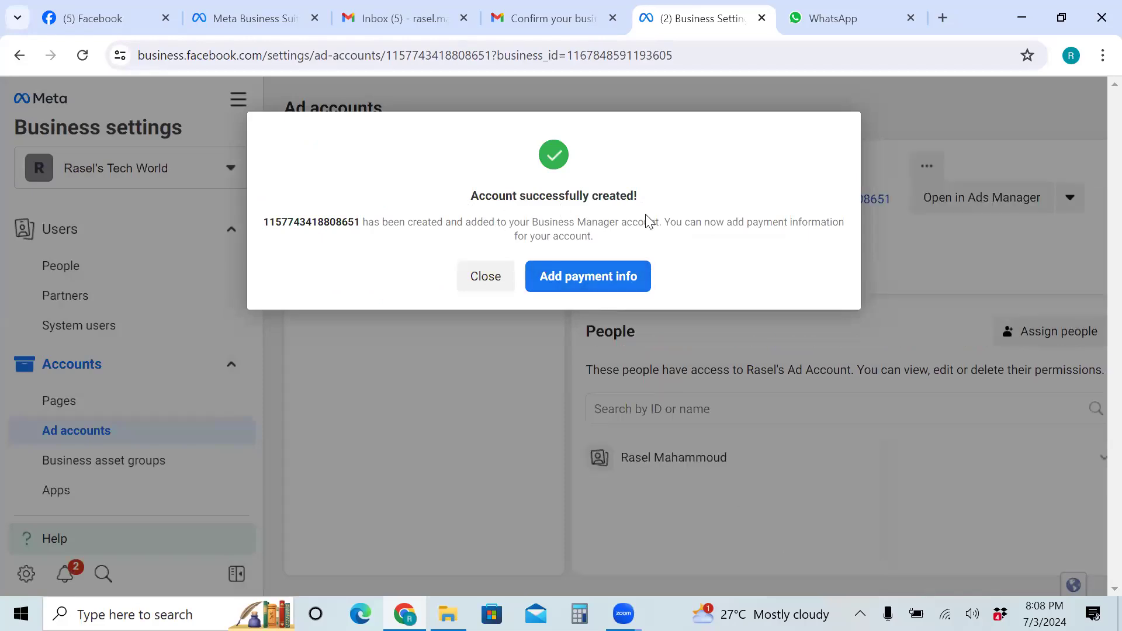
click(621, 276)
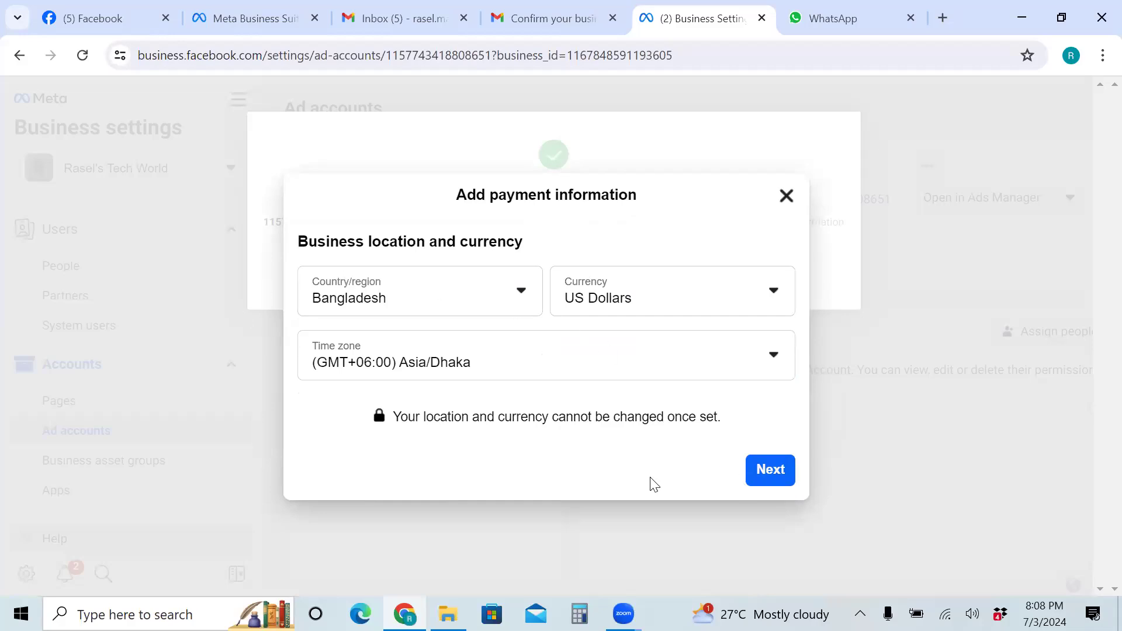
Accept Bangladesh and US Dollars for payment, then quit payment setup unsaved
click(780, 472)
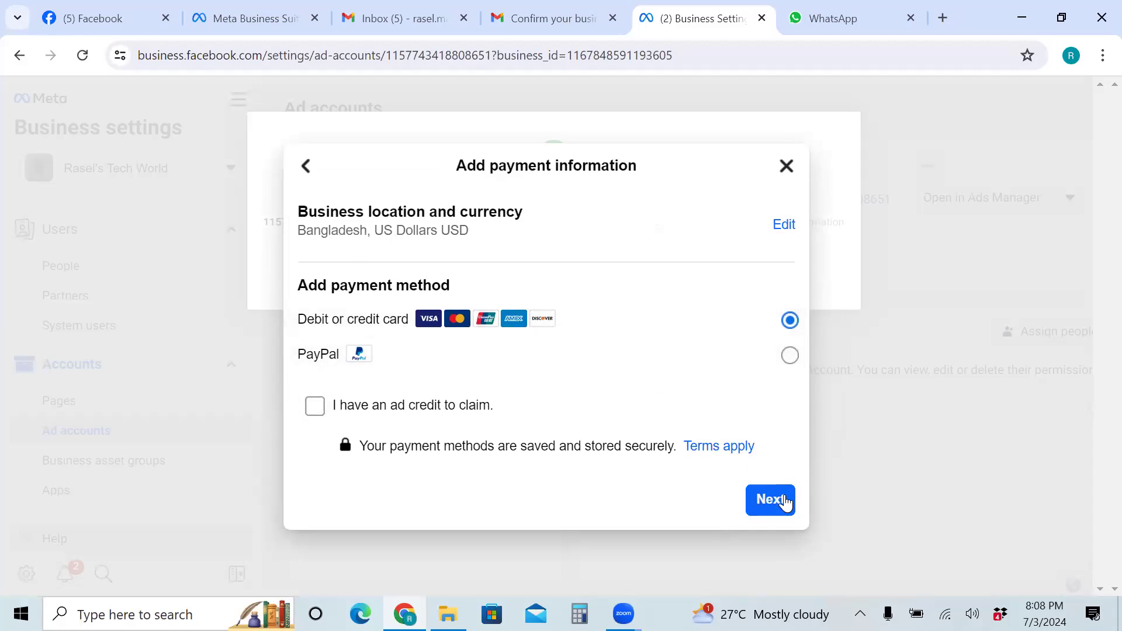
click(787, 167)
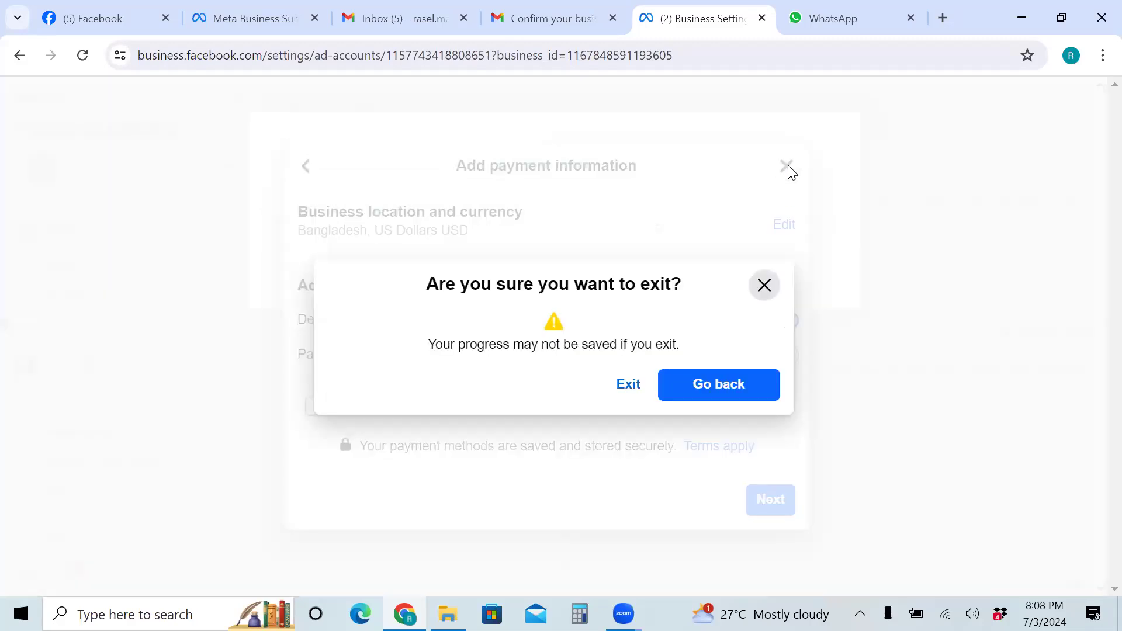
click(623, 386)
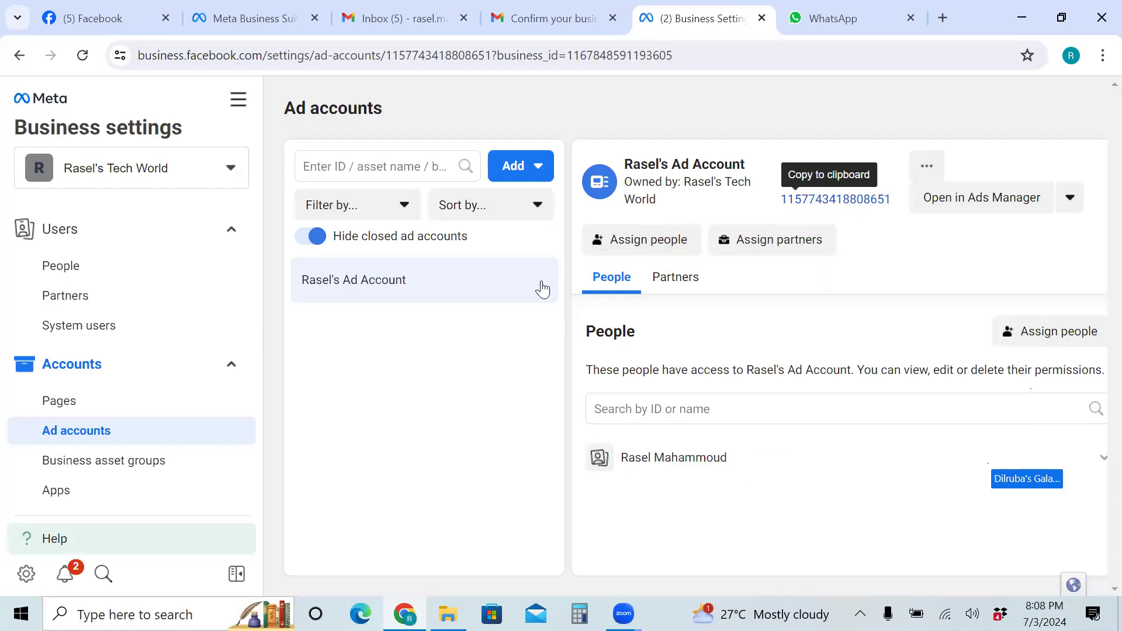
Show the Add options for ad accounts on the Ad accounts page
click(527, 173)
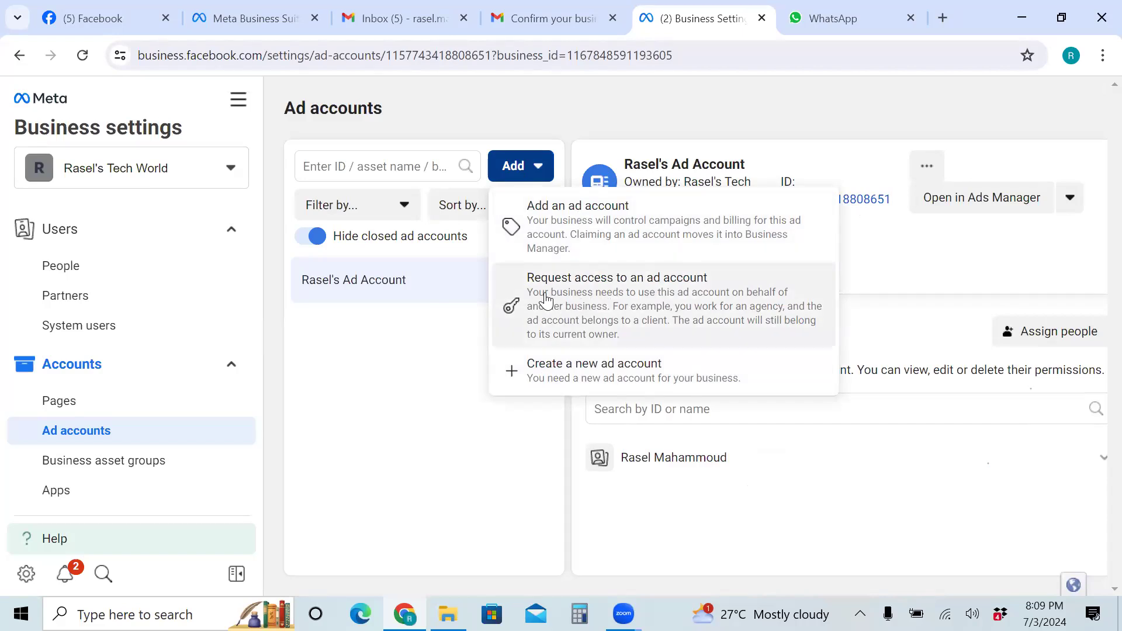
Open the Request access to an ad account form and focus the Ad account ID field
click(593, 298)
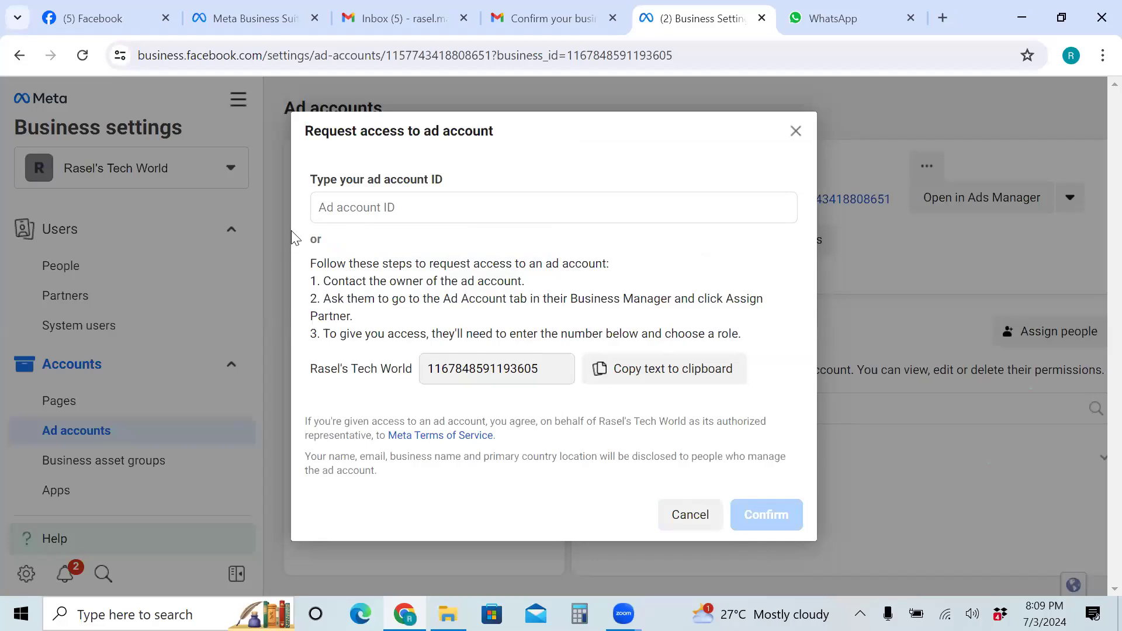
click(333, 209)
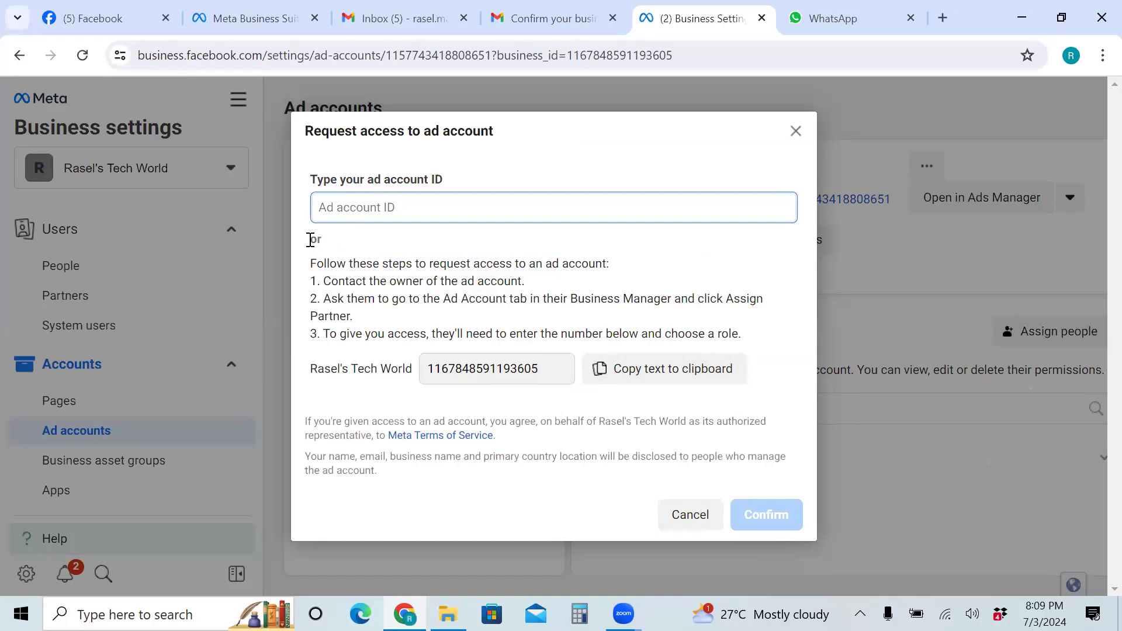
double_click(330, 242)
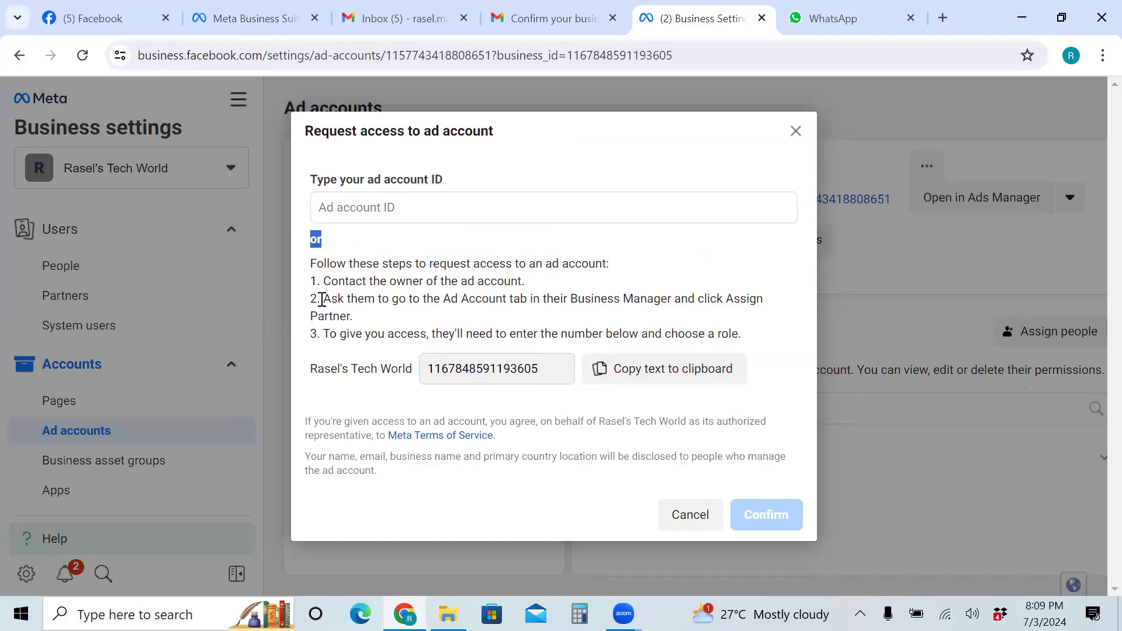
drag(324, 281, 536, 285)
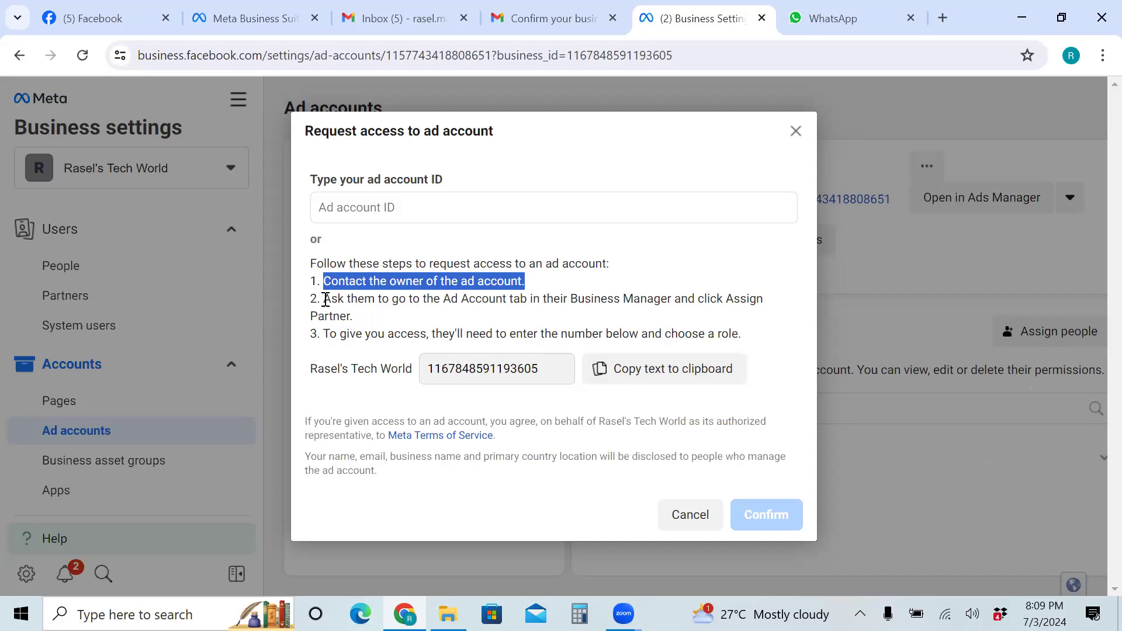
drag(324, 299, 380, 324)
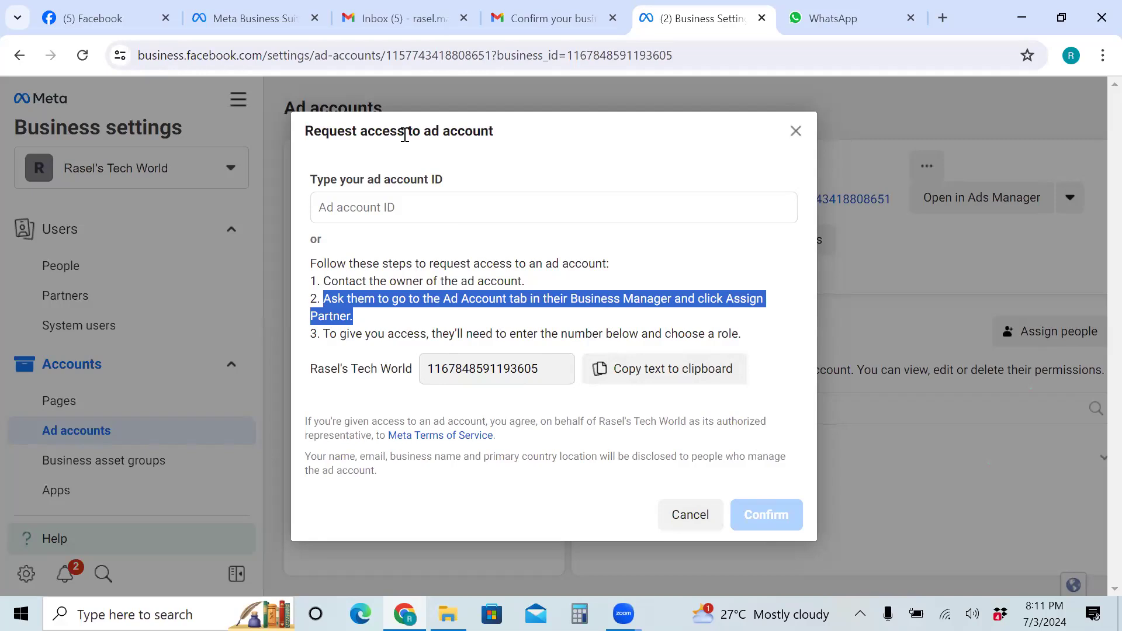
Cancel the request-access form and return to the Ad accounts list via Pages
click(690, 515)
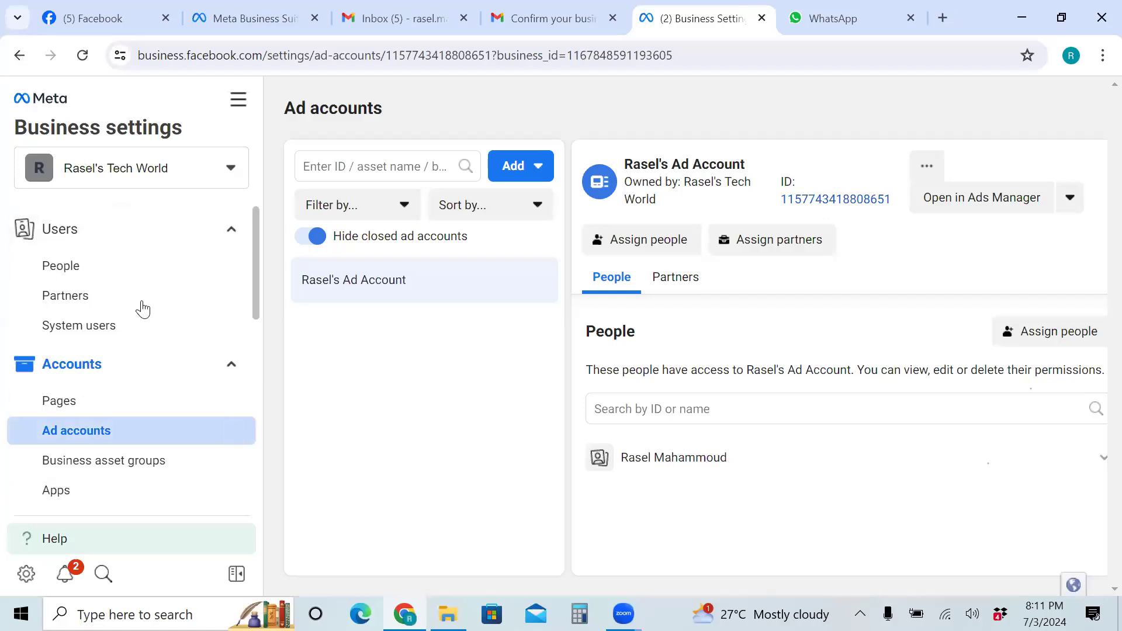
click(77, 395)
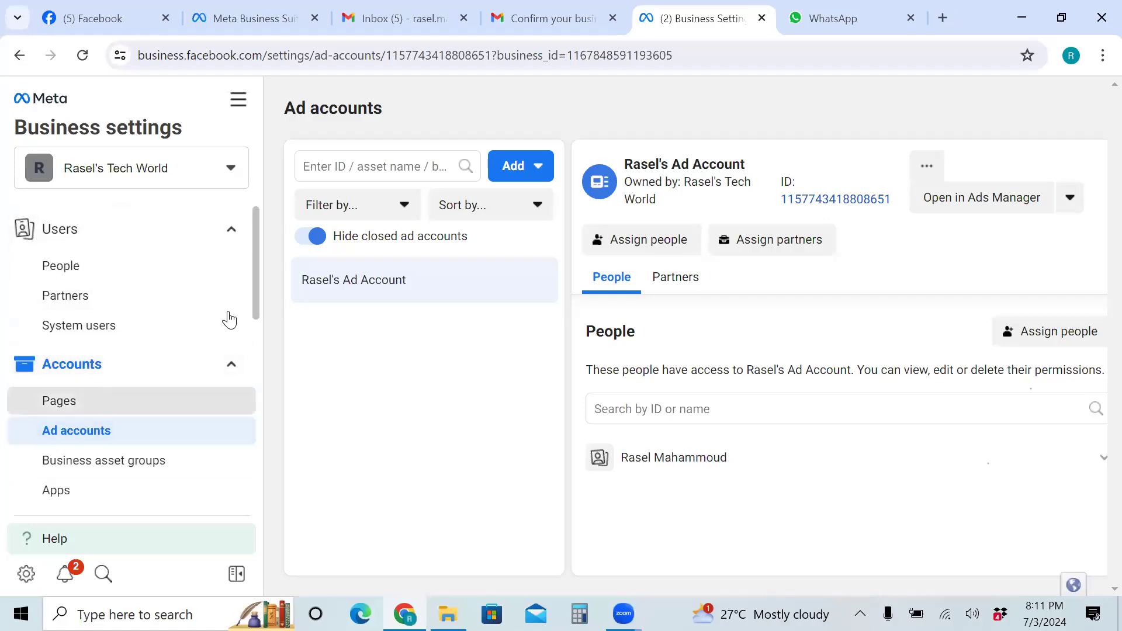
click(118, 433)
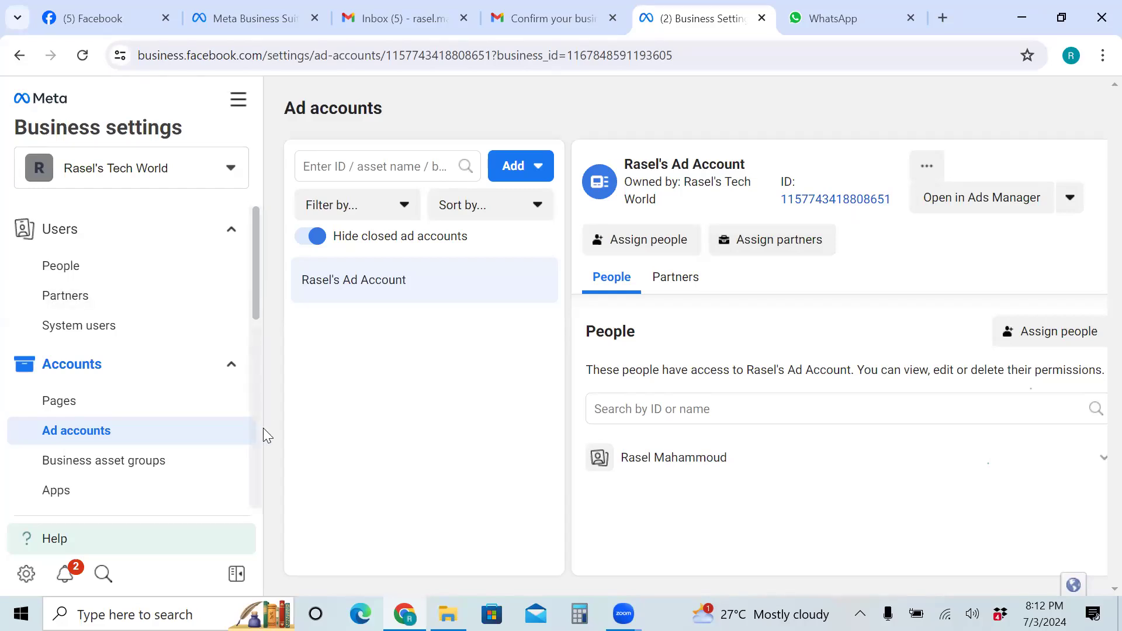
scroll(262, 428, down, 5)
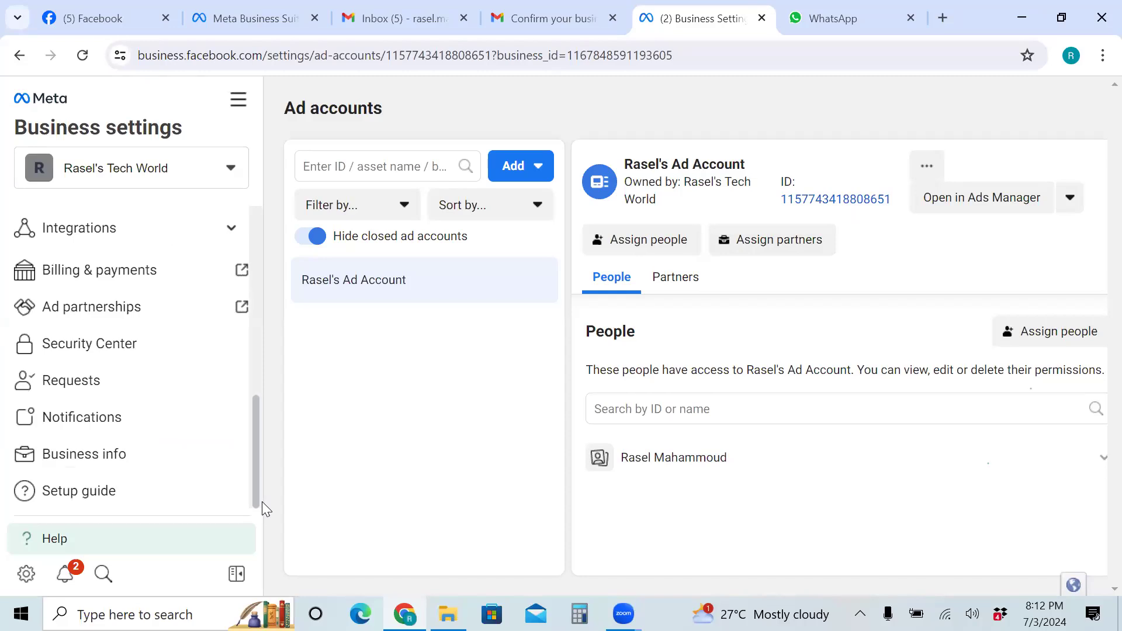
Scroll the Business settings sidebar back up, then restore the browser window from the taskbar
scroll(263, 229, up, 5)
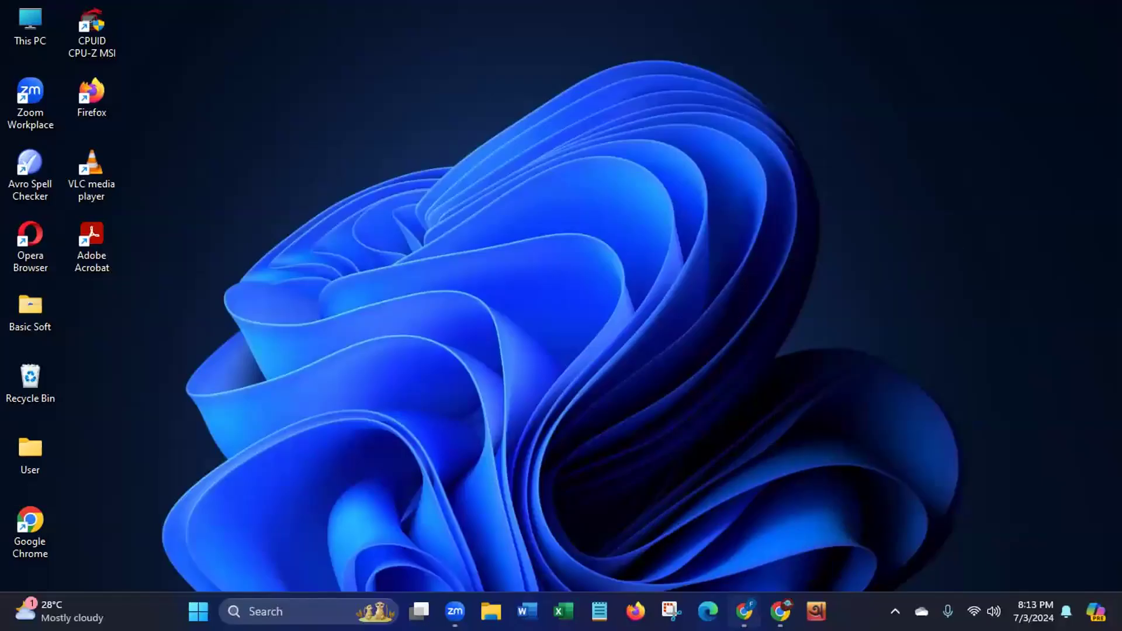
click(743, 611)
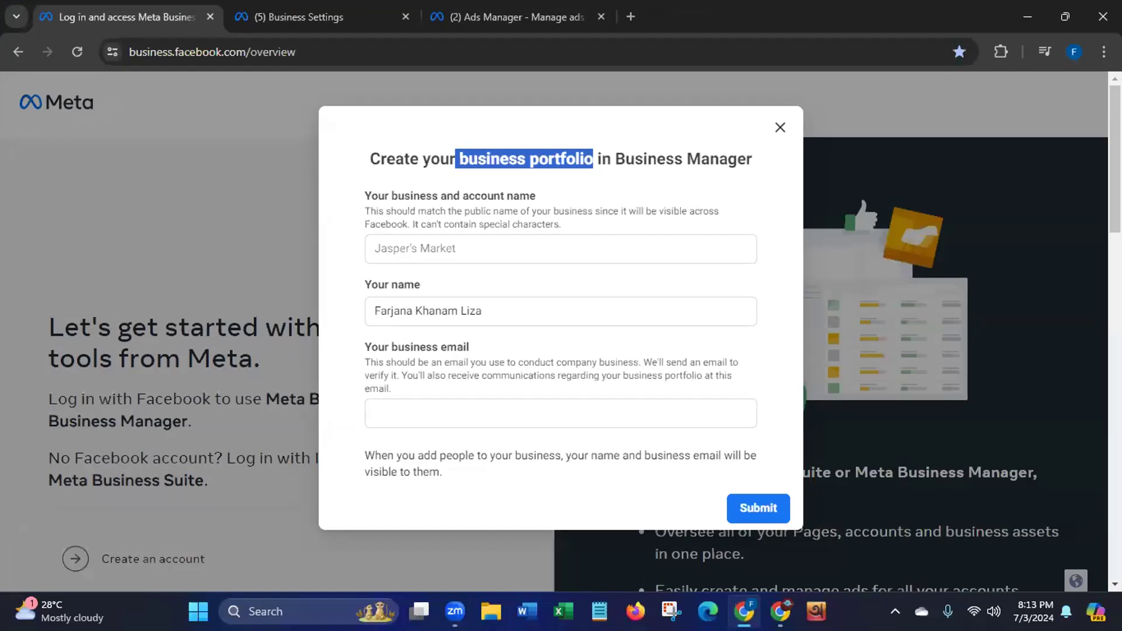
Dismiss the create business portfolio form and close the login overview and Business Settings tabs
click(780, 127)
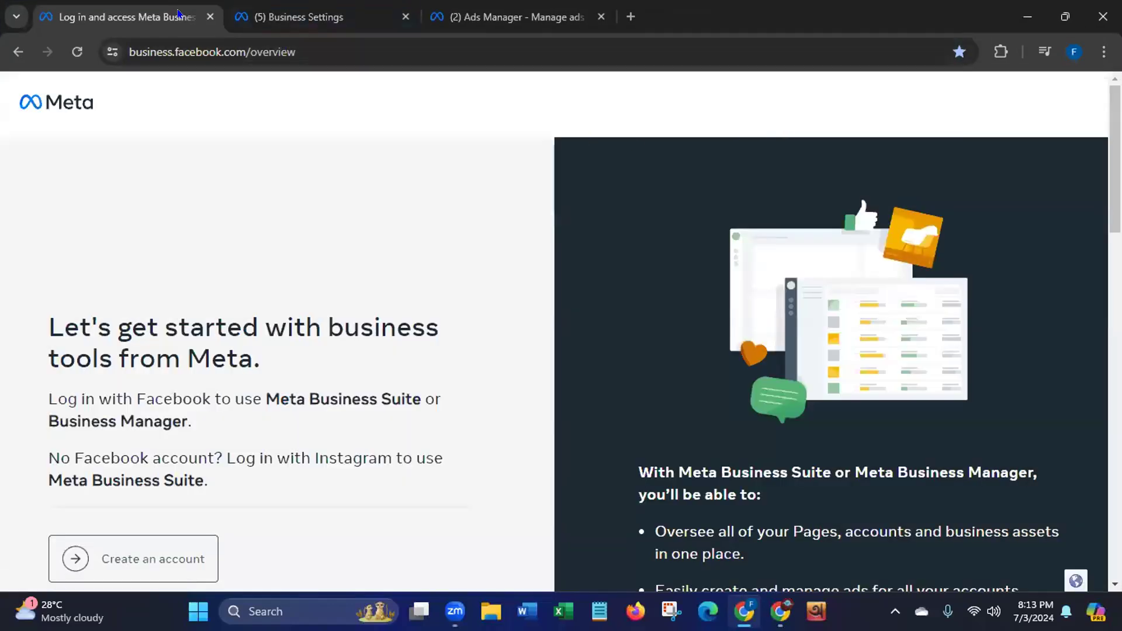
click(307, 19)
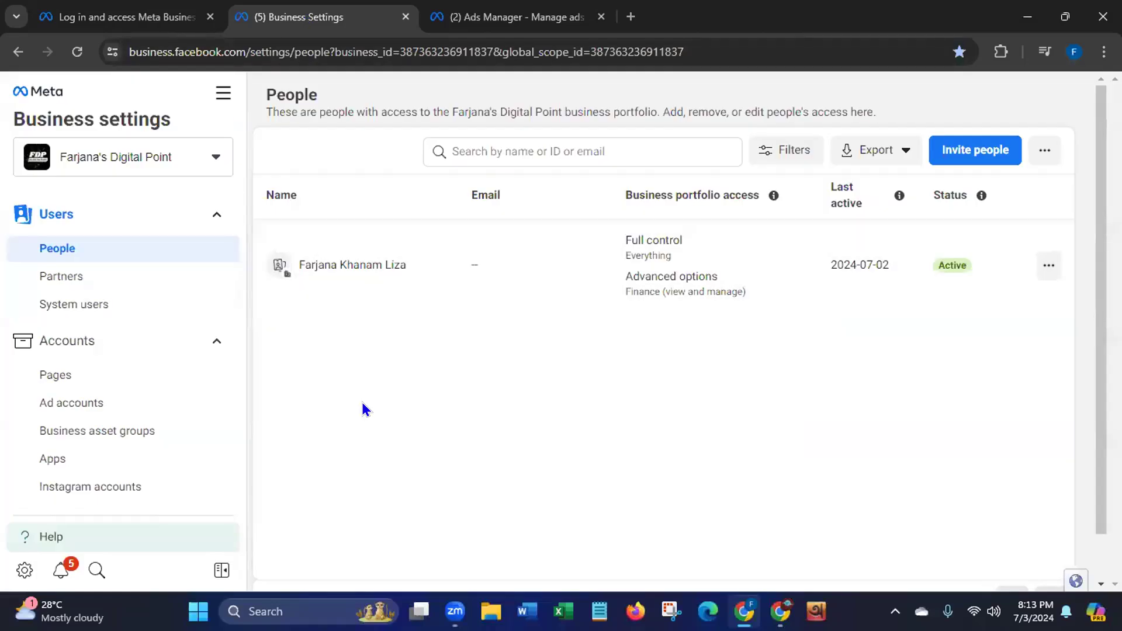
click(209, 18)
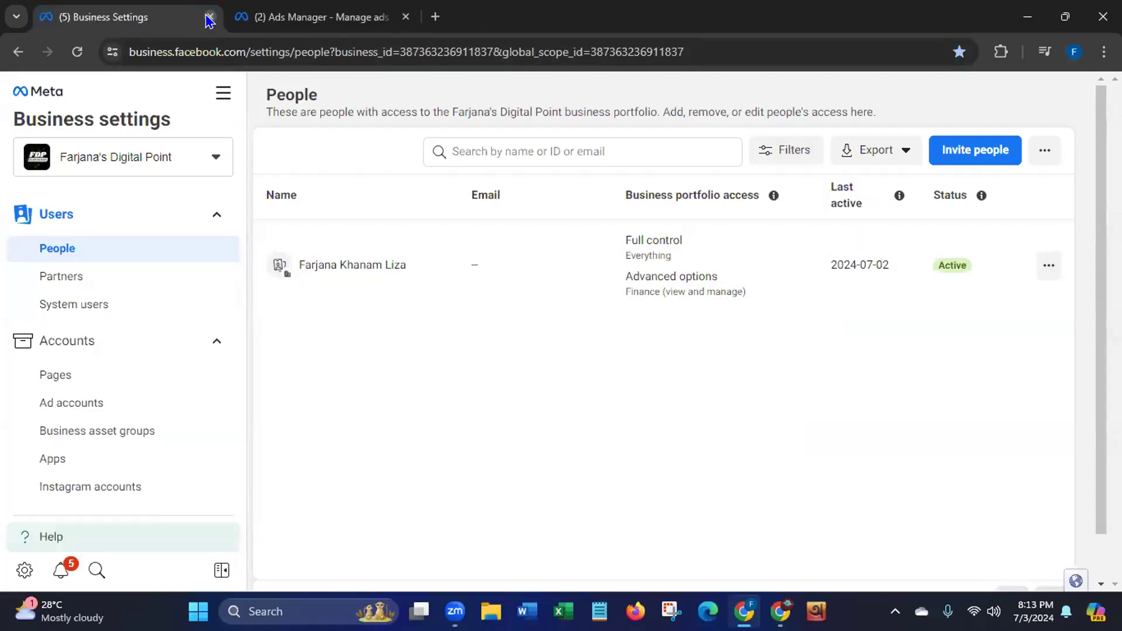
click(209, 17)
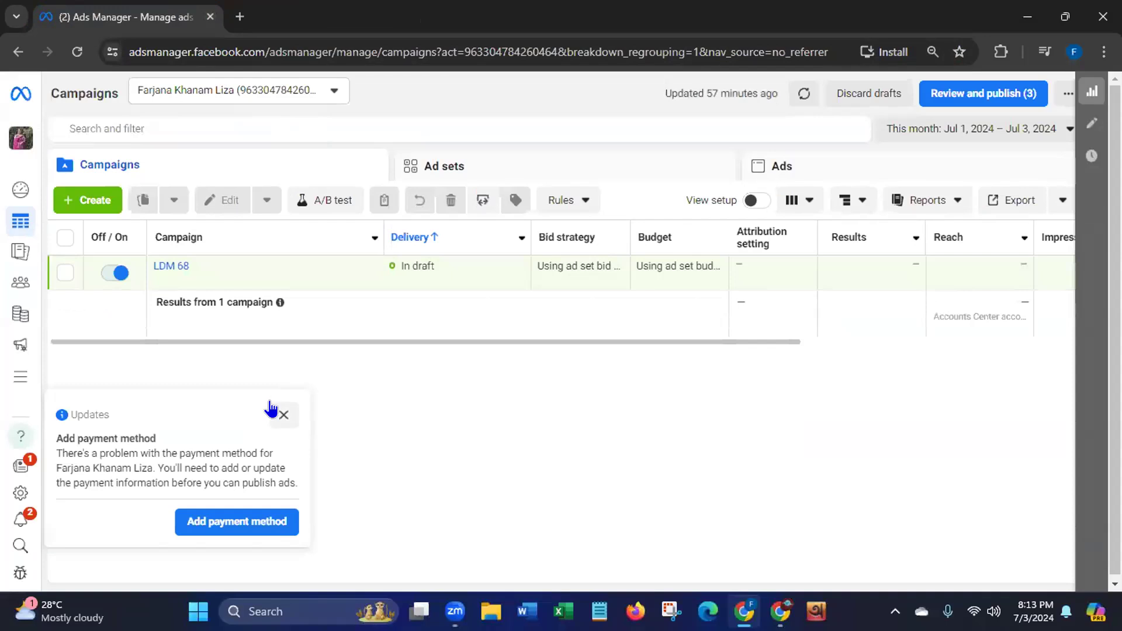
Dismiss the payment method notice and discard all unpublished Ads Manager drafts
click(281, 416)
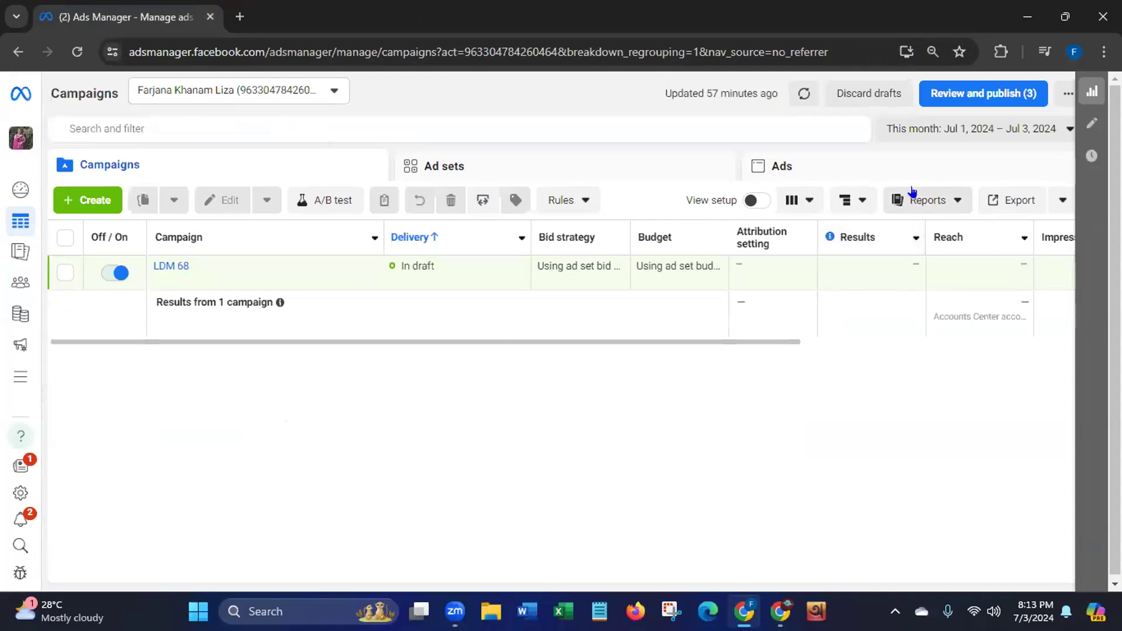
click(849, 90)
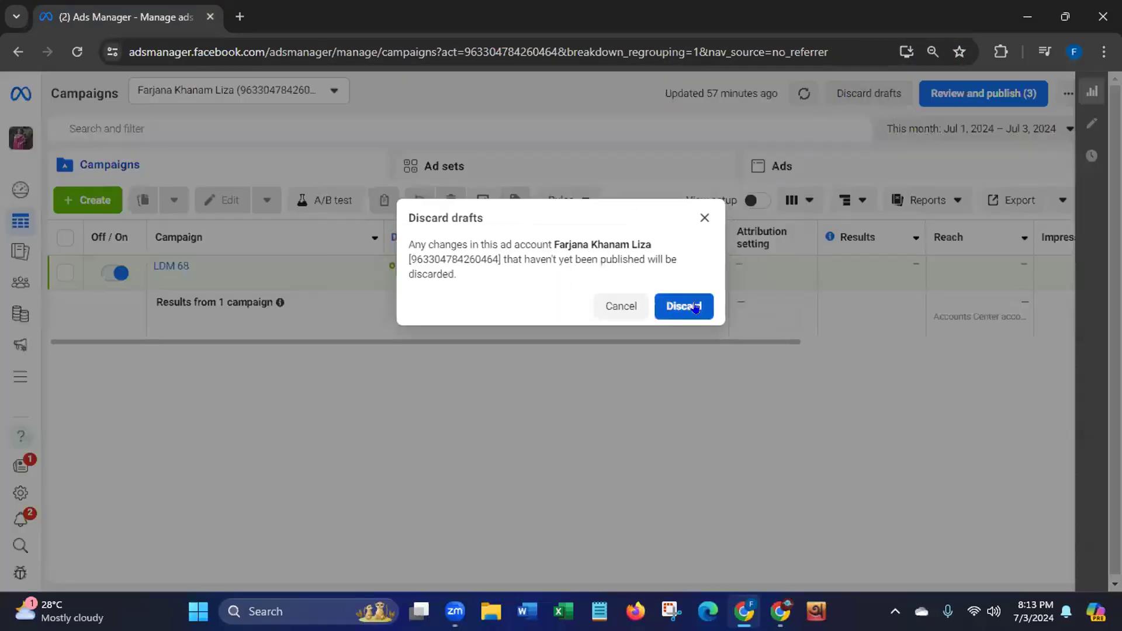
click(693, 305)
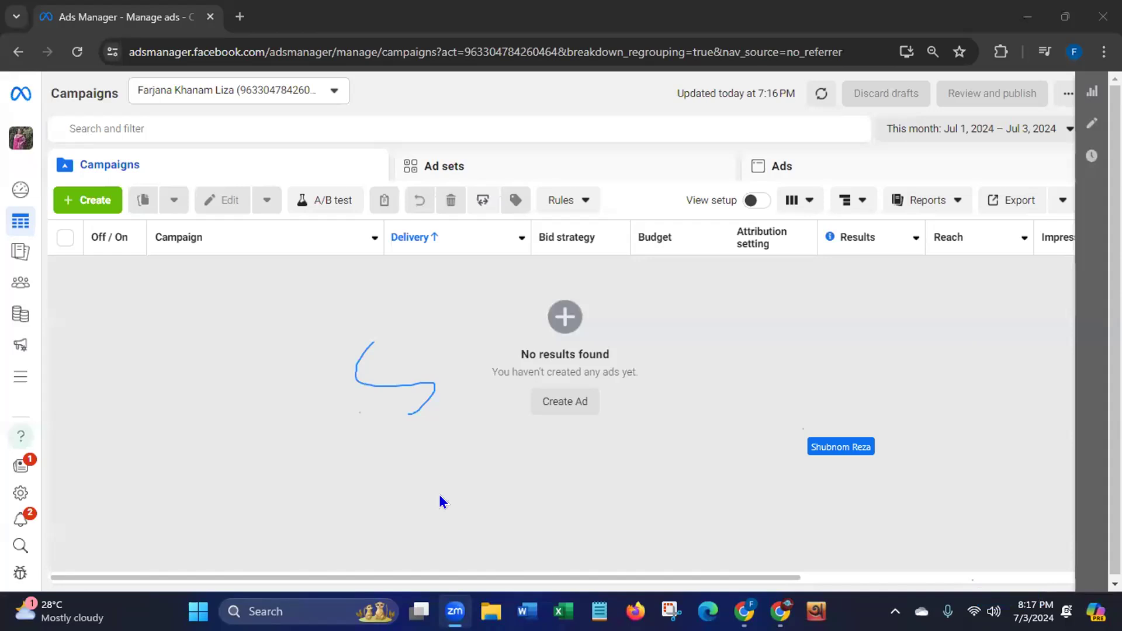
Select the https part of the Ads Manager page address, then start creating a new campaign
click(358, 371)
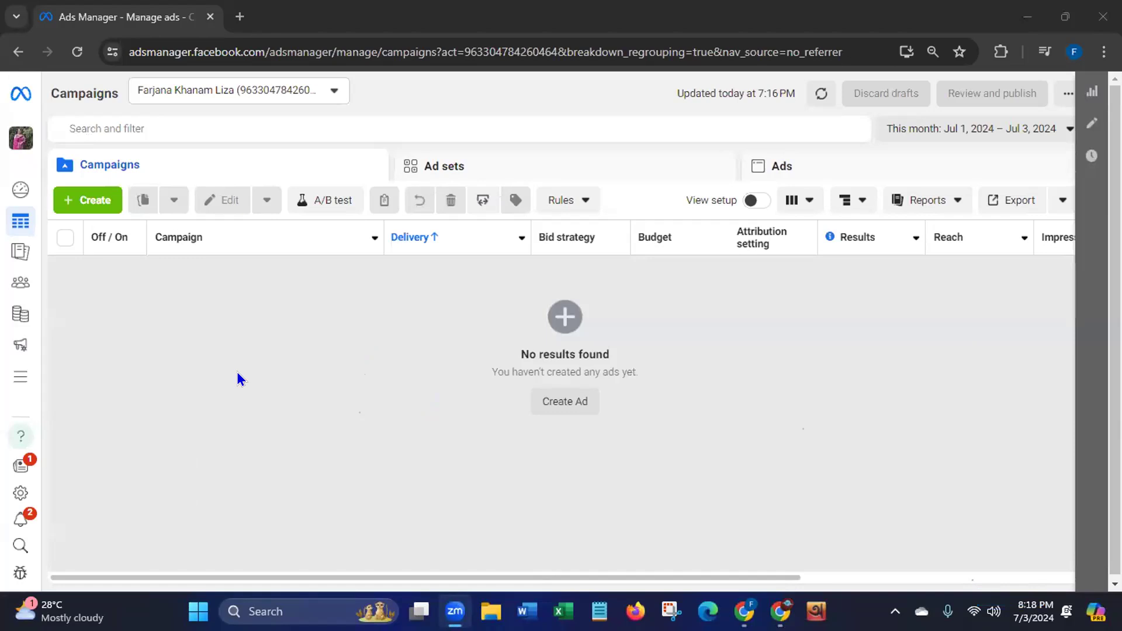
click(124, 52)
click(129, 52)
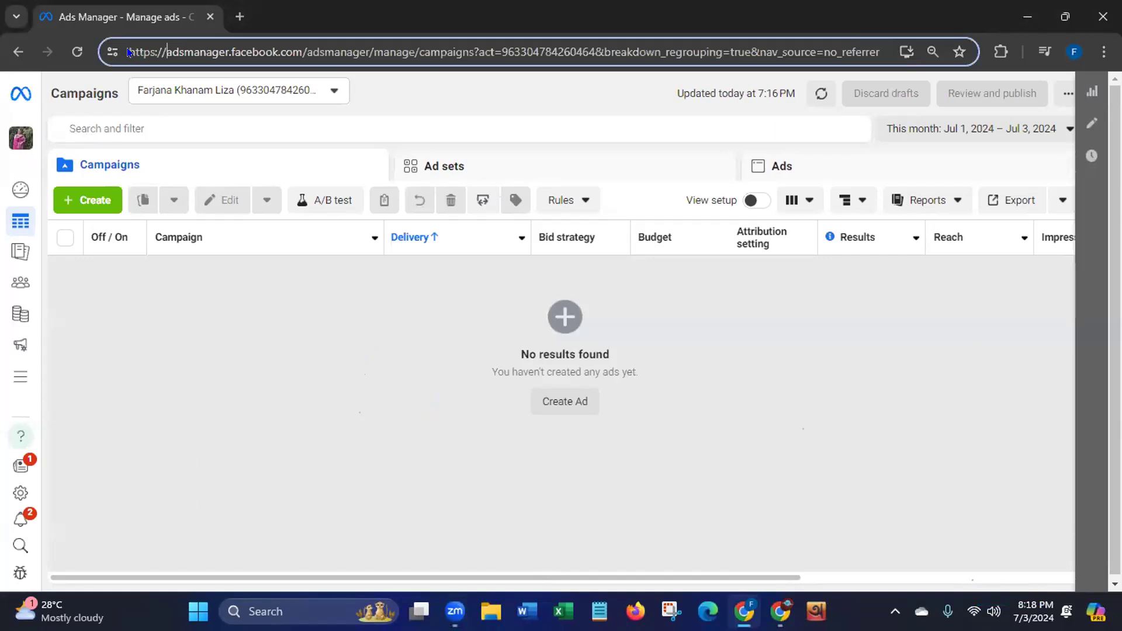
drag(129, 52, 469, 54)
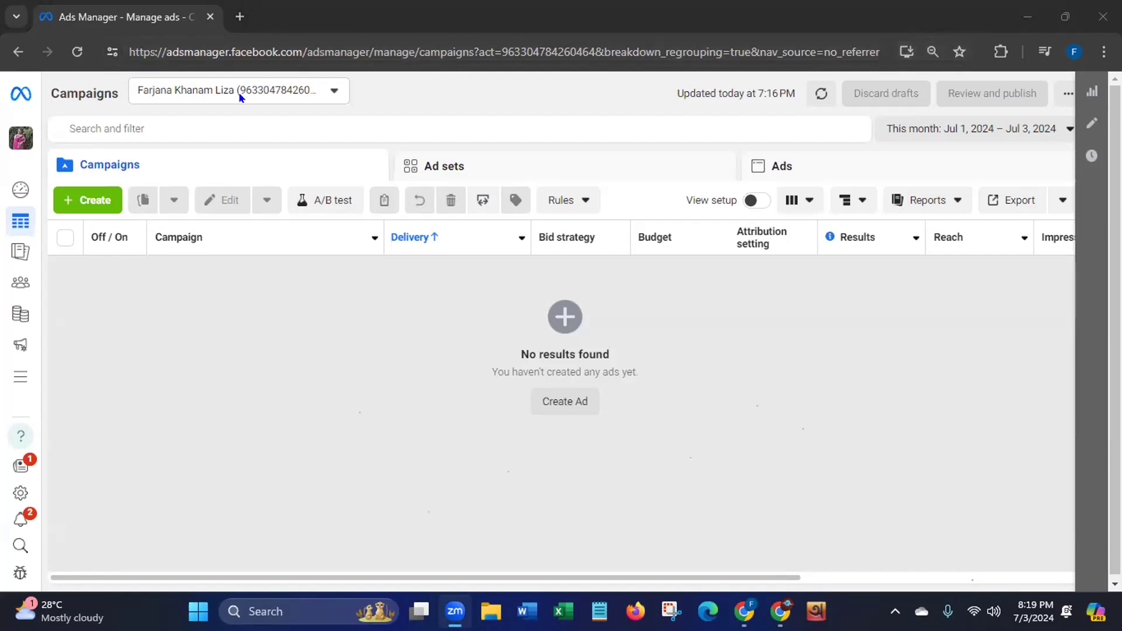
click(82, 201)
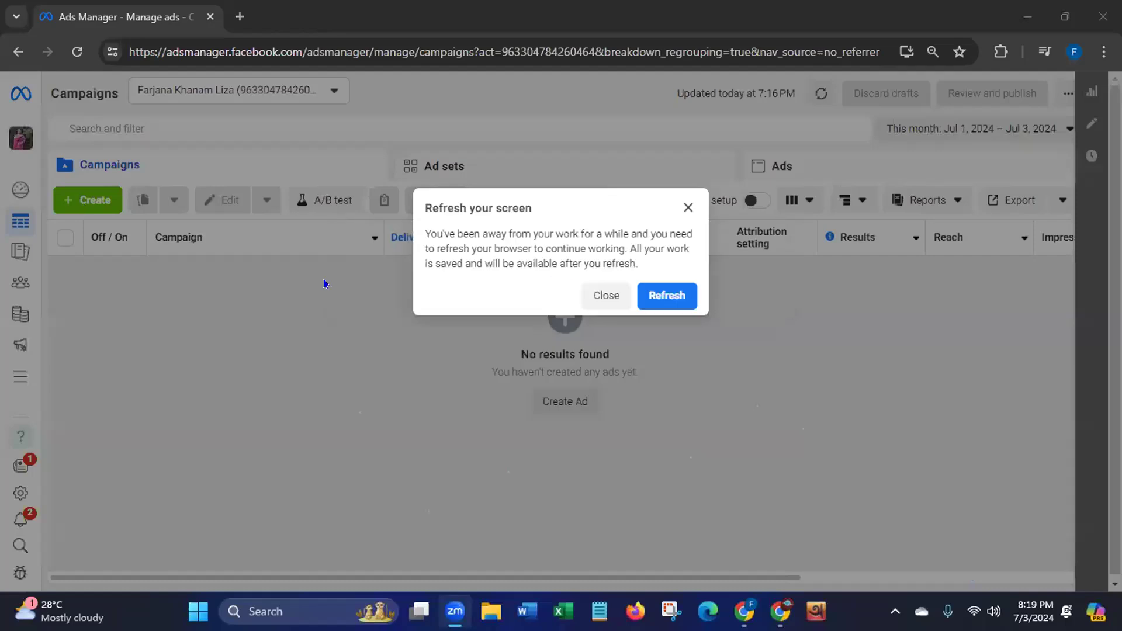
Refresh the Facebook page from the 'Refresh your screen' dialog, then close the Chrome window
click(666, 305)
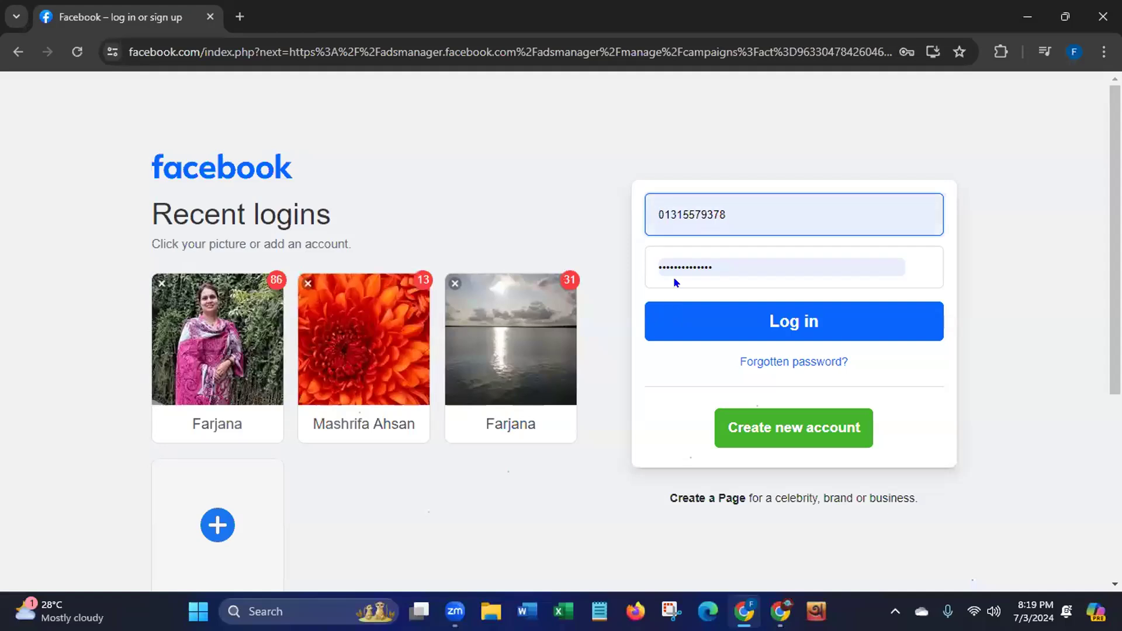
click(1098, 20)
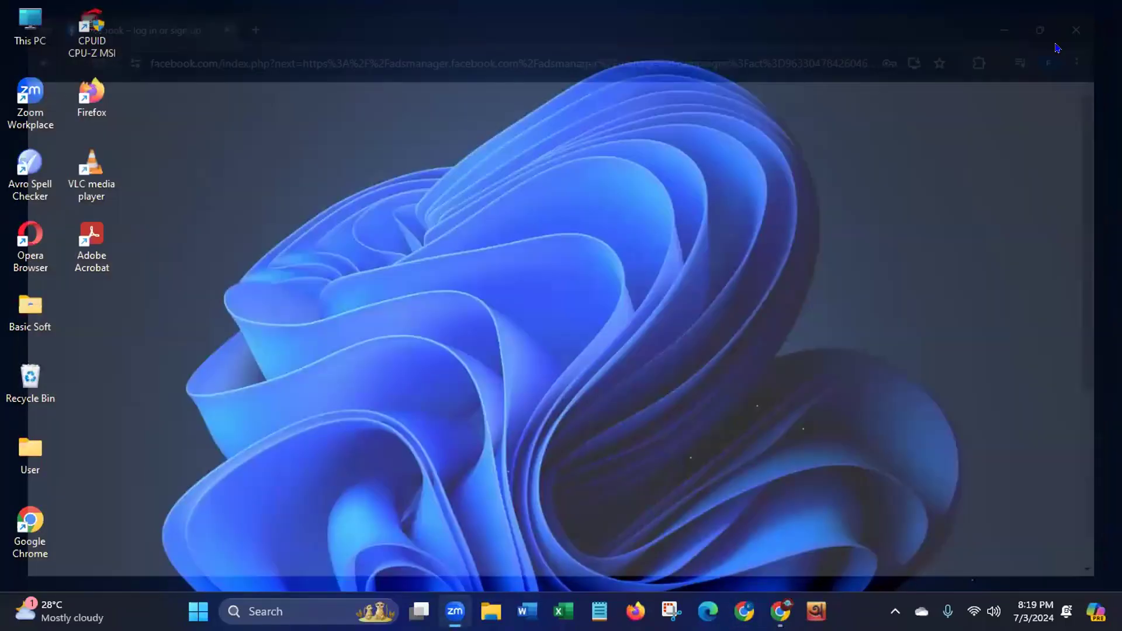
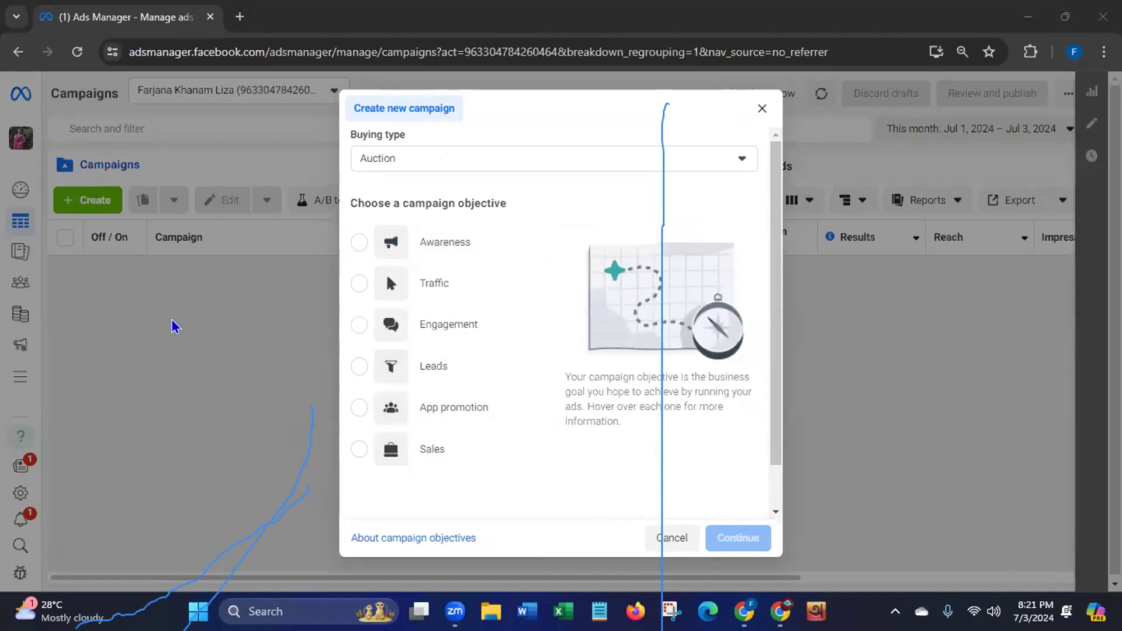
Pick Awareness as the objective and create the new draft campaign
mouse_move(303, 461)
mouse_down()
mouse_move(281, 491)
mouse_move(291, 494)
mouse_up()
click(658, 440)
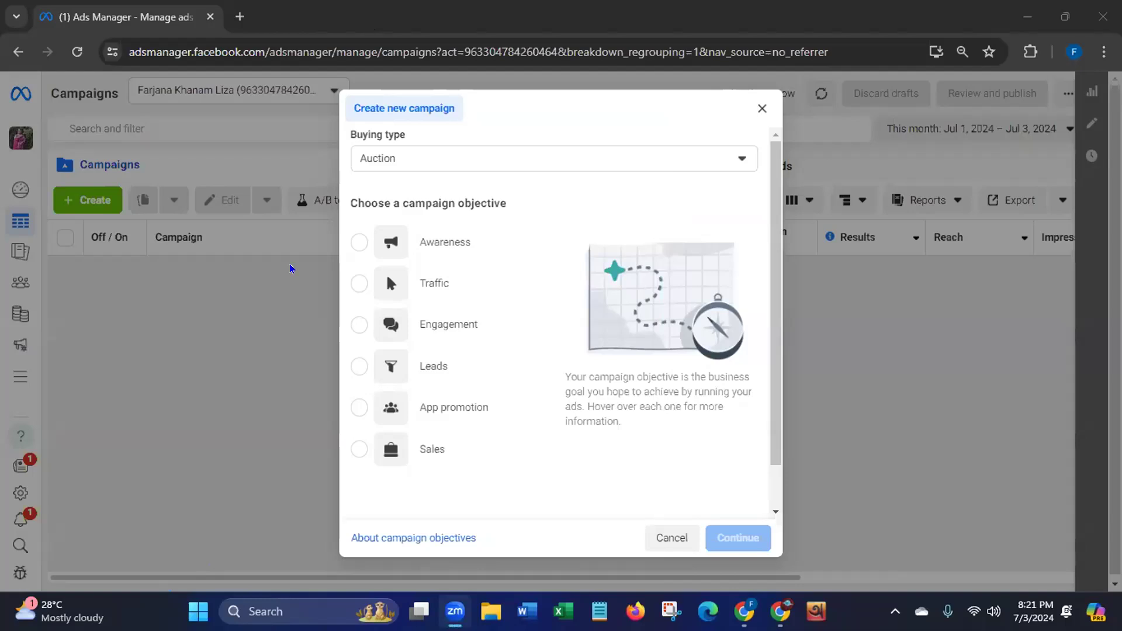
mouse_move(500, 243)
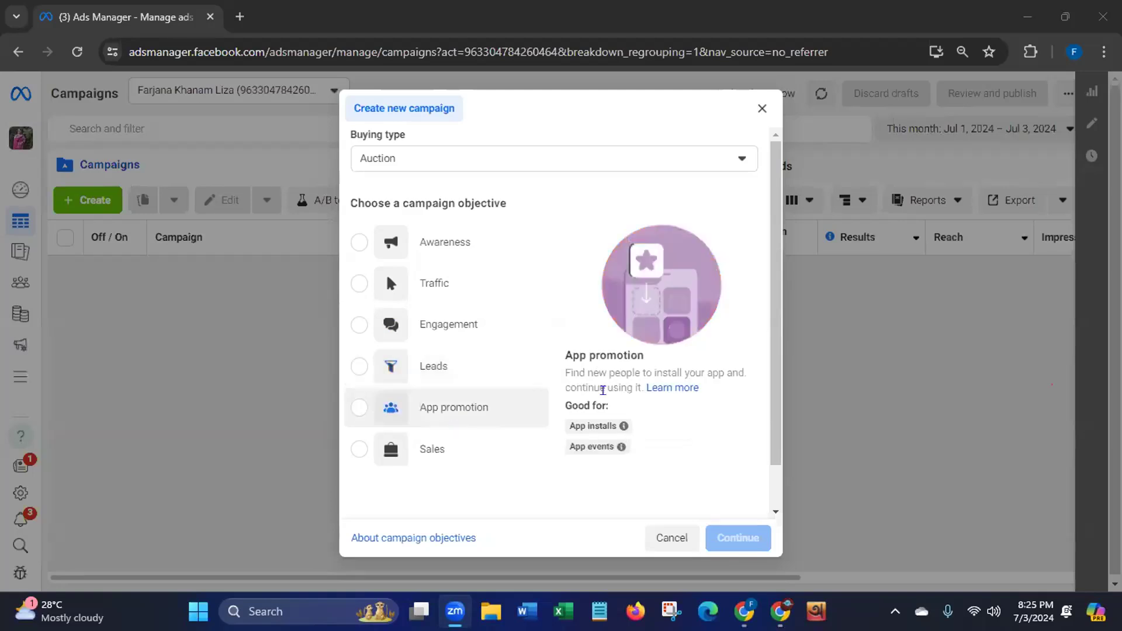
scroll(771, 440, down, 1)
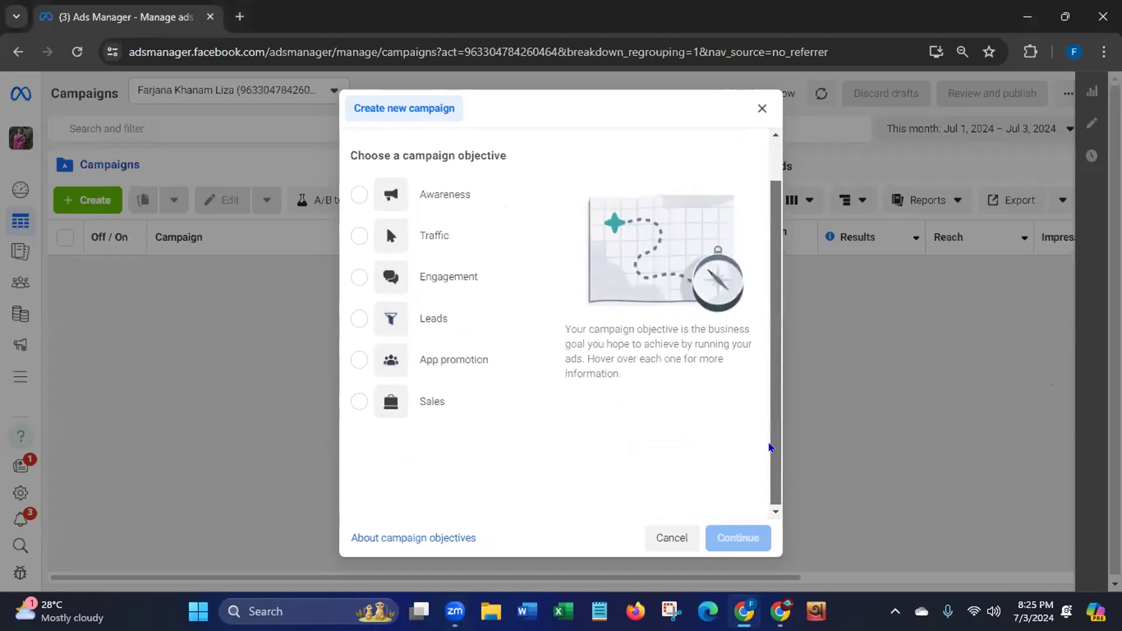
scroll(387, 225, up, 1)
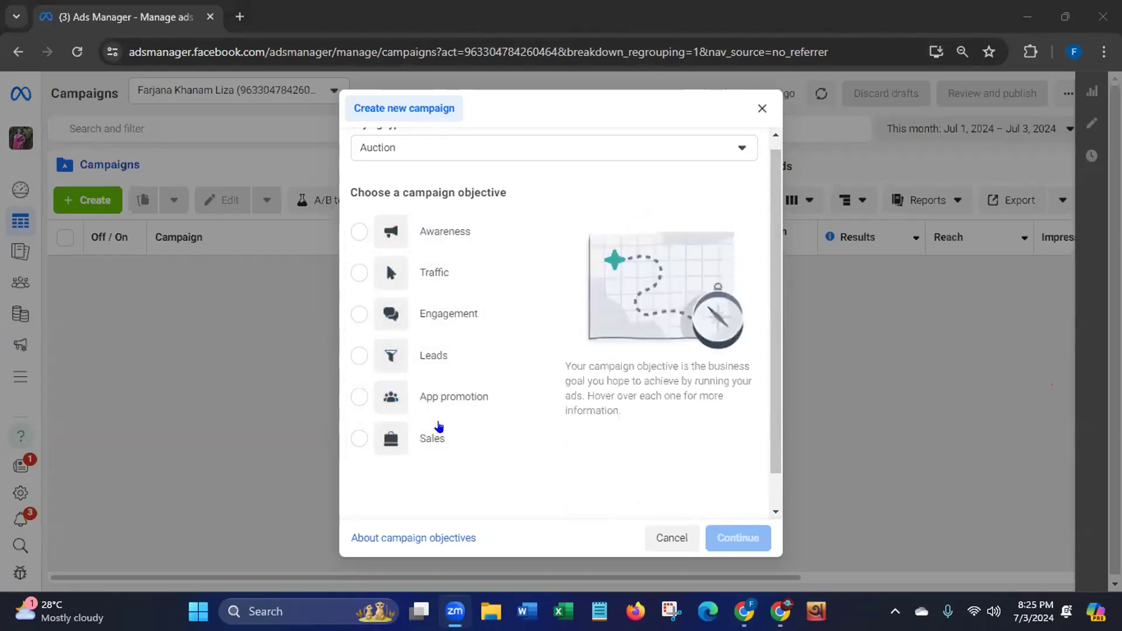
click(356, 232)
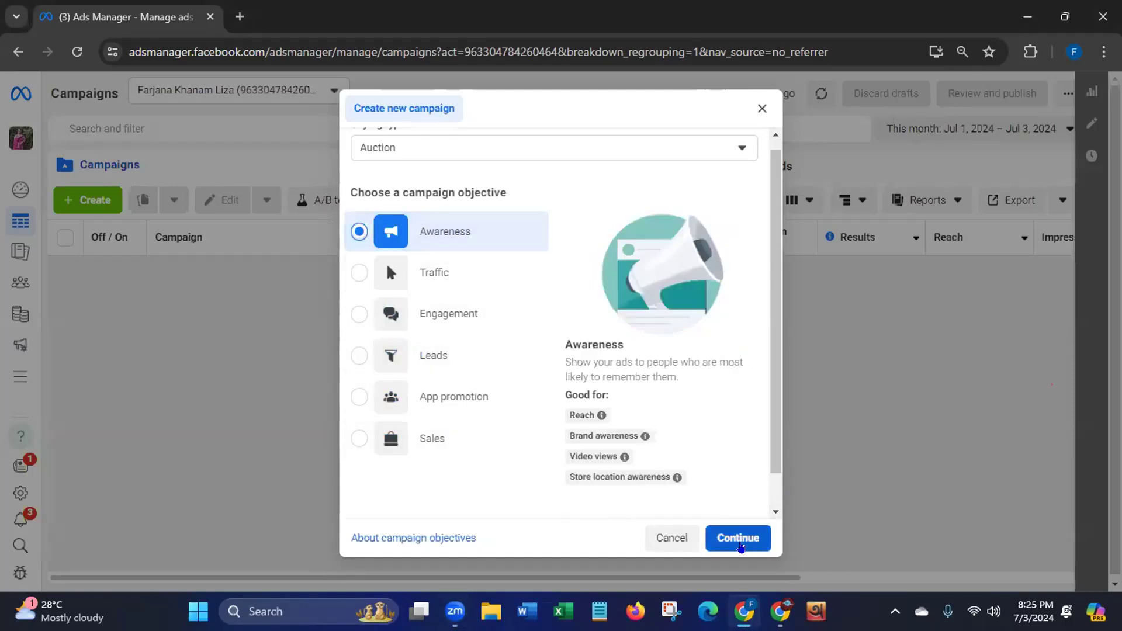
click(734, 543)
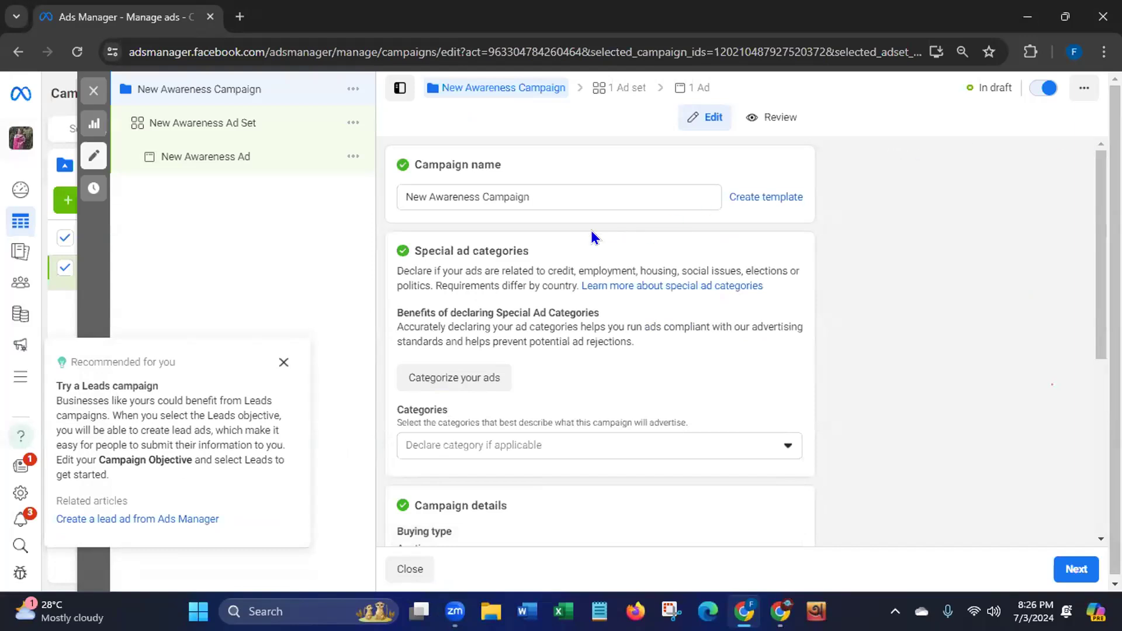
Dismiss the Leads recommendation and rename the campaign to 'New Awareness Campaign 01'
click(284, 362)
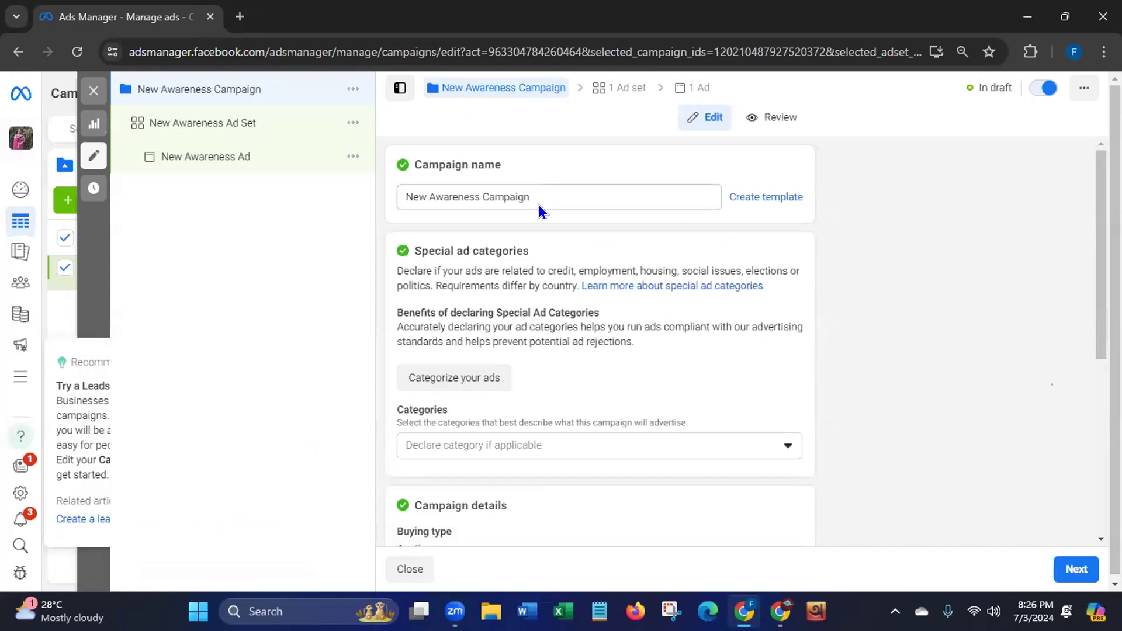
click(551, 193)
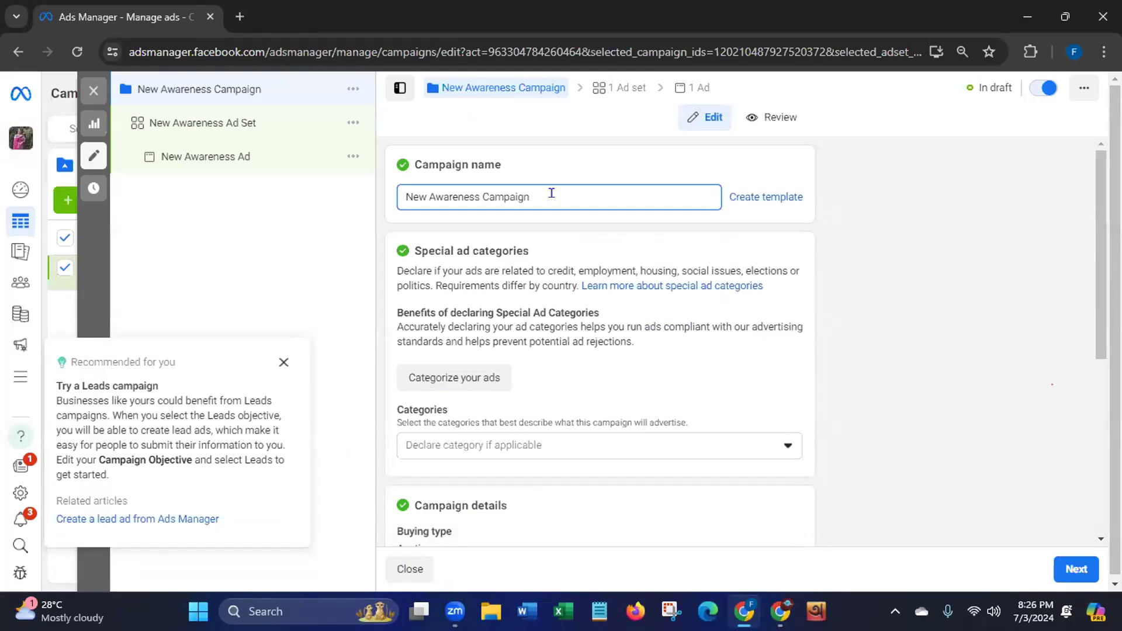
text(01)
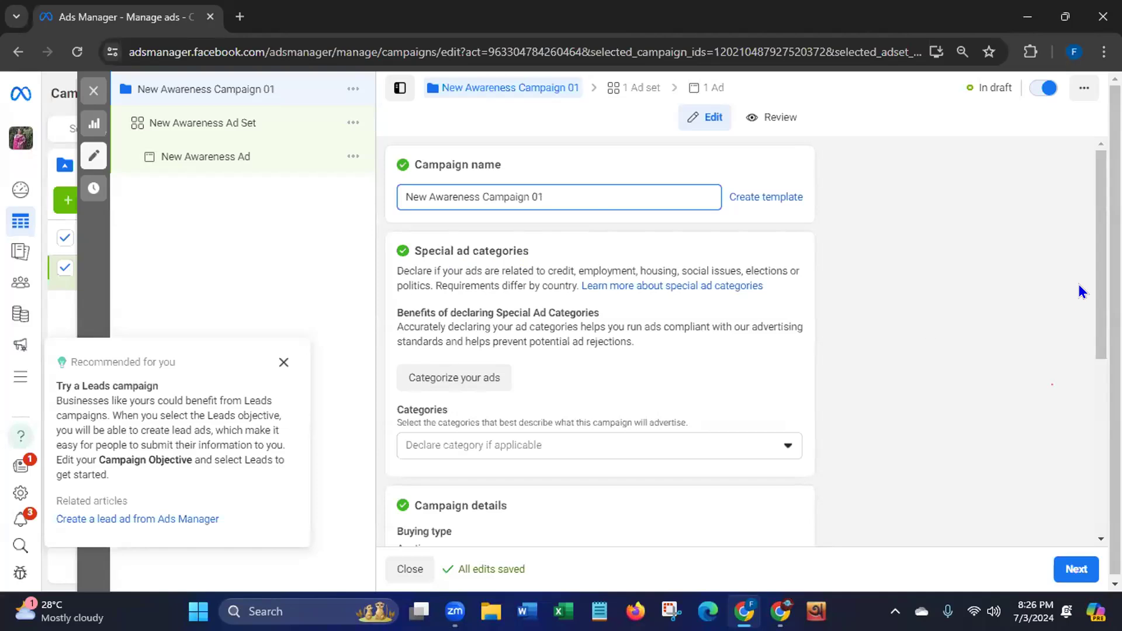
Review campaign details, leave special ad categories undeclared, and dismiss the Leads recommendation
scroll(1098, 292, down, 1)
scroll(1081, 324, down, 1)
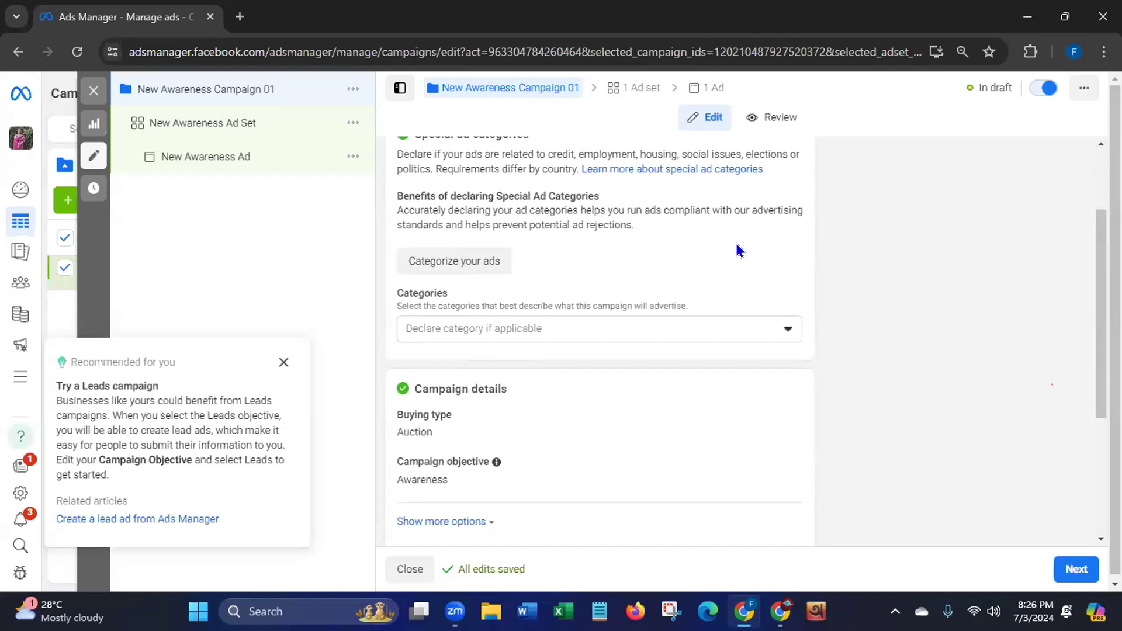
click(788, 328)
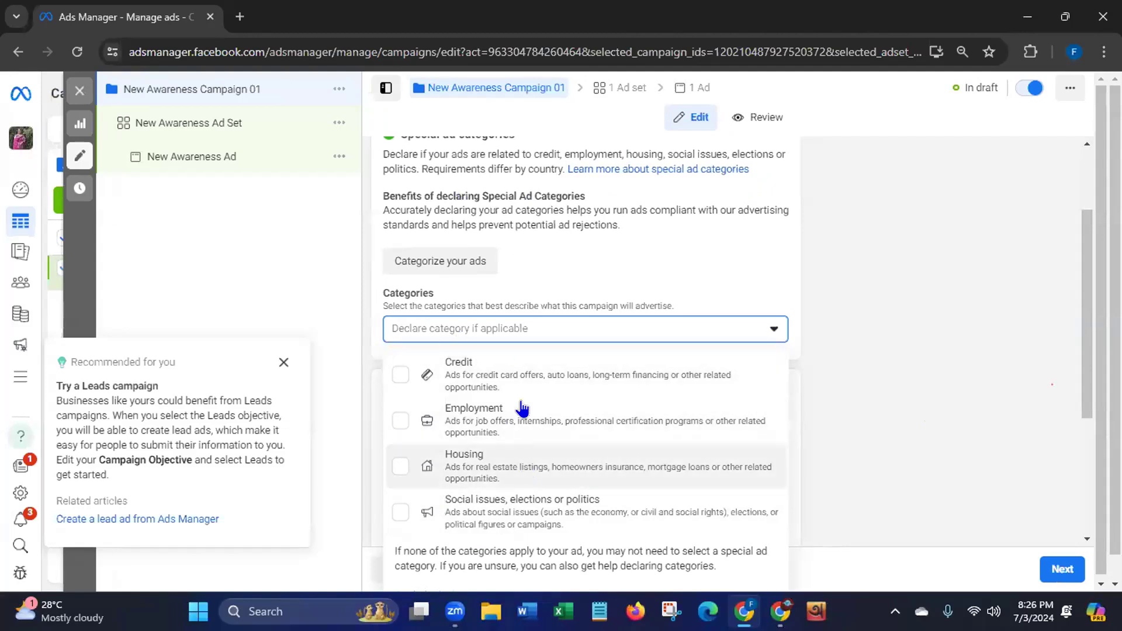
click(893, 359)
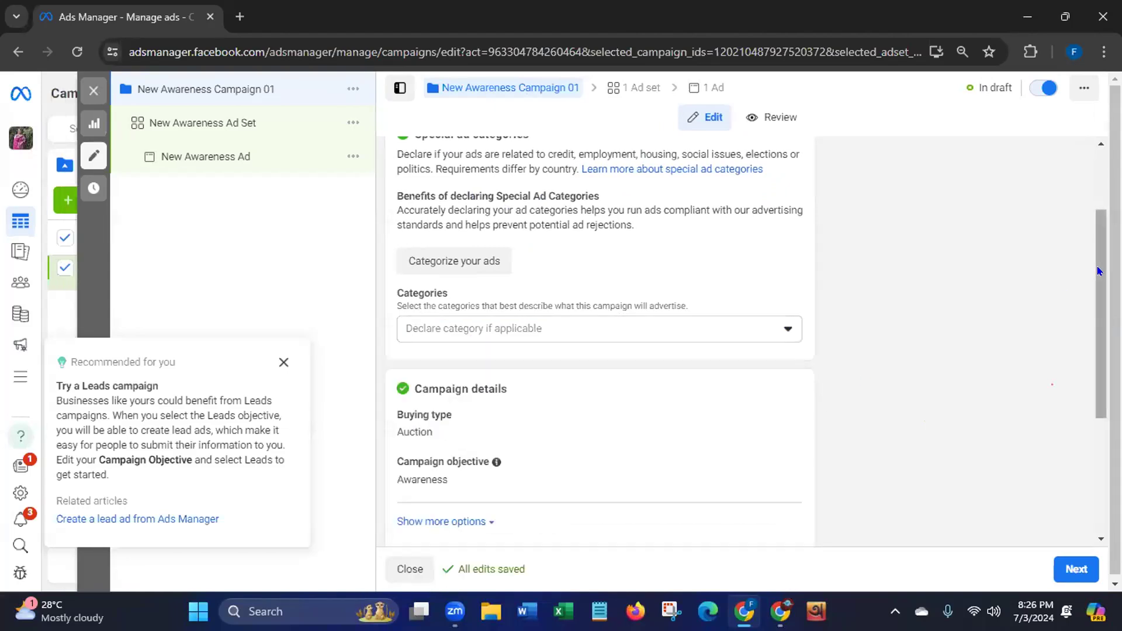
scroll(1079, 362, down, 3)
scroll(1075, 371, down, 1)
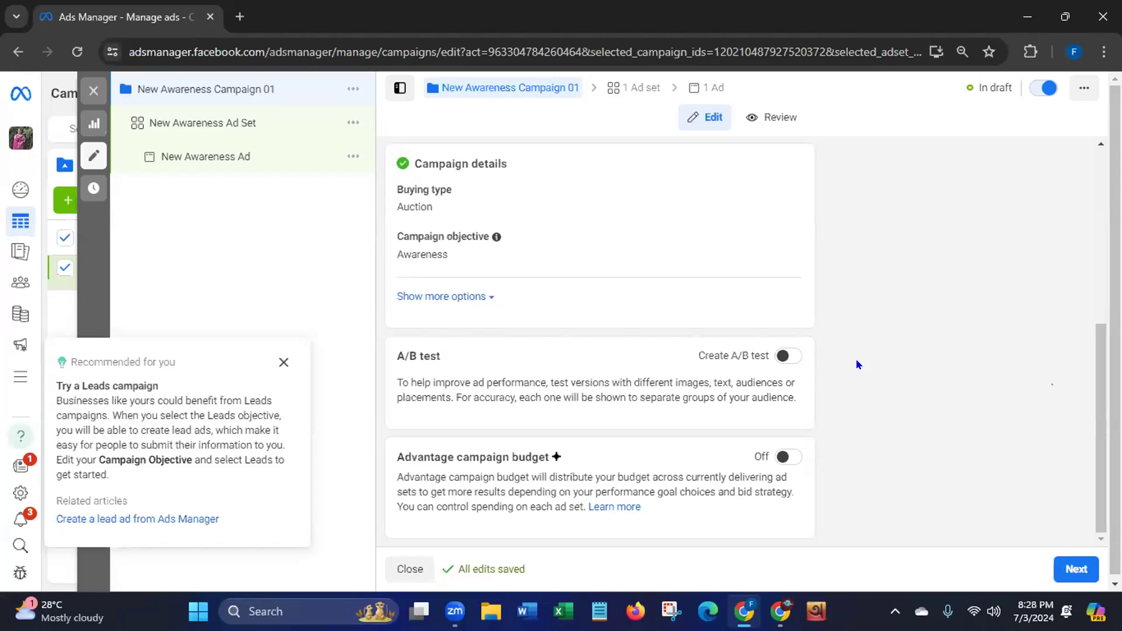
click(283, 362)
Move on to the ad set and rename it 'New Awareness Ad Set 02'
click(1062, 571)
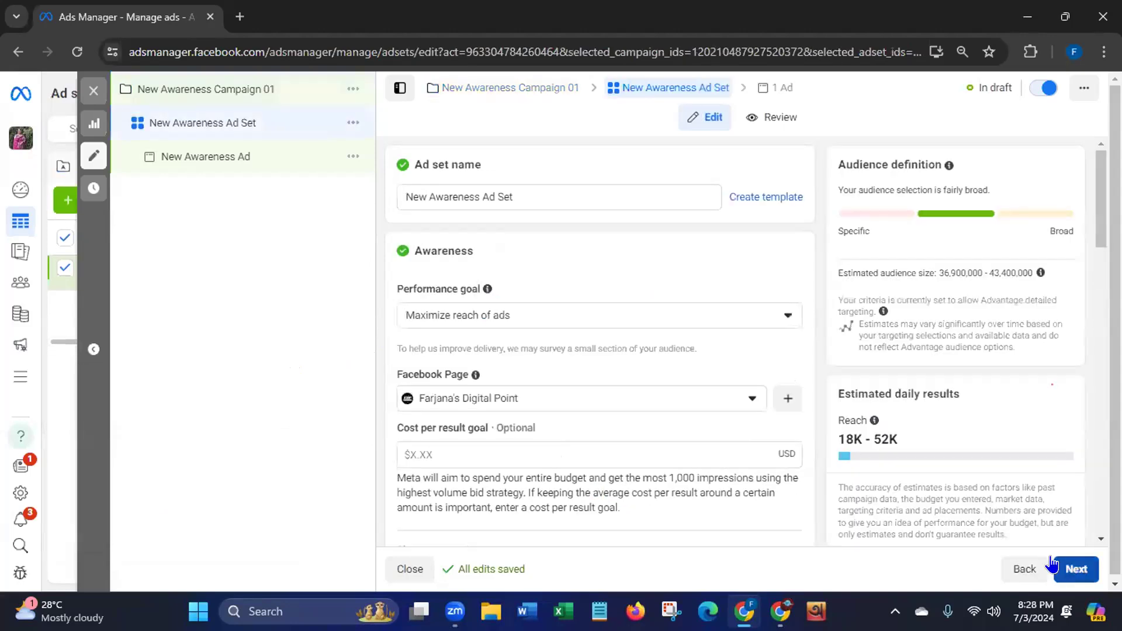
click(520, 184)
text(02)
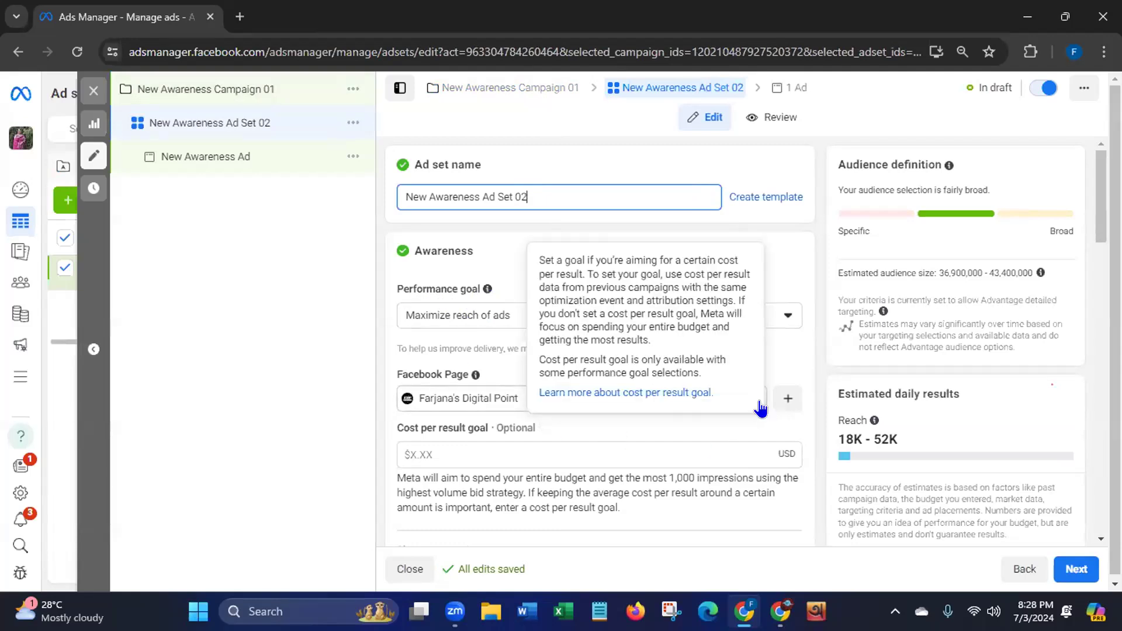
scroll(961, 230, down, 3)
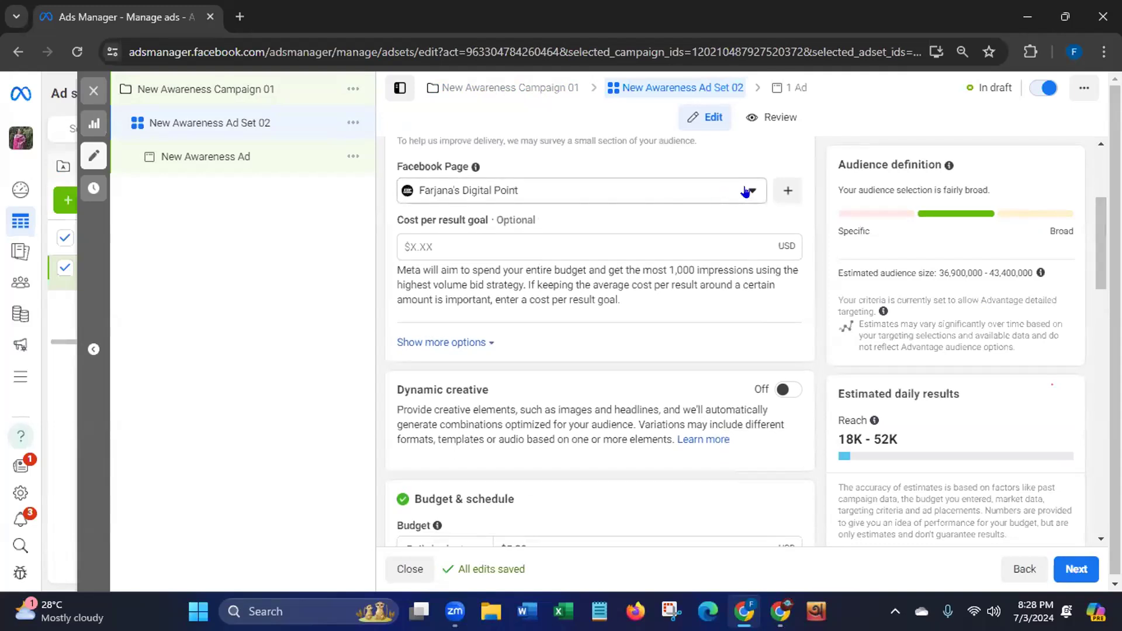
click(748, 191)
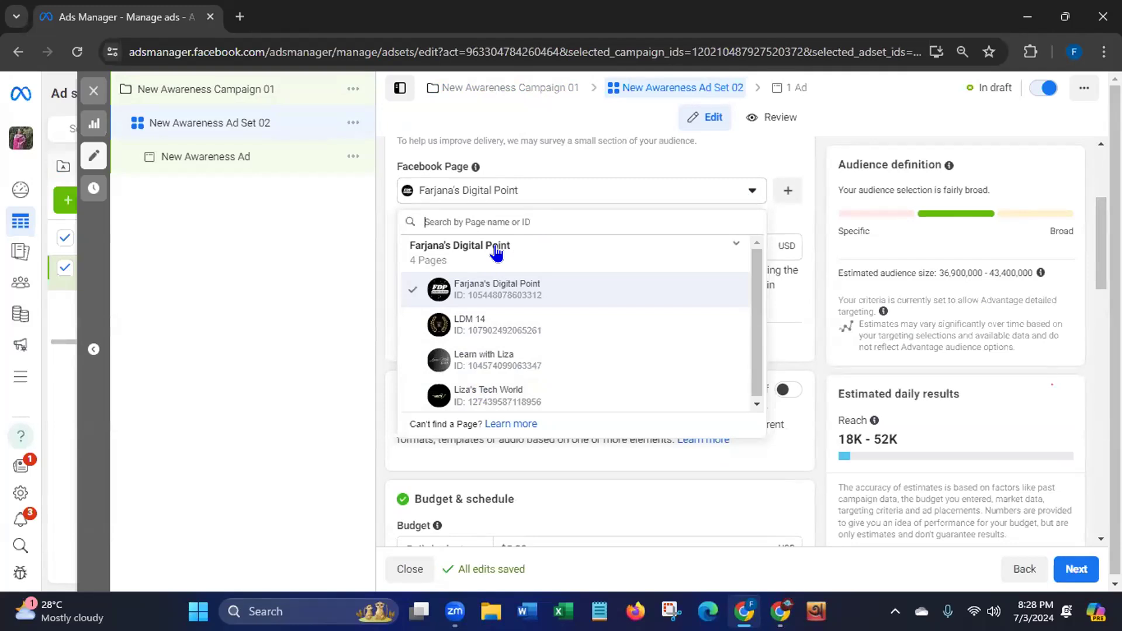
scroll(754, 286, down, 1)
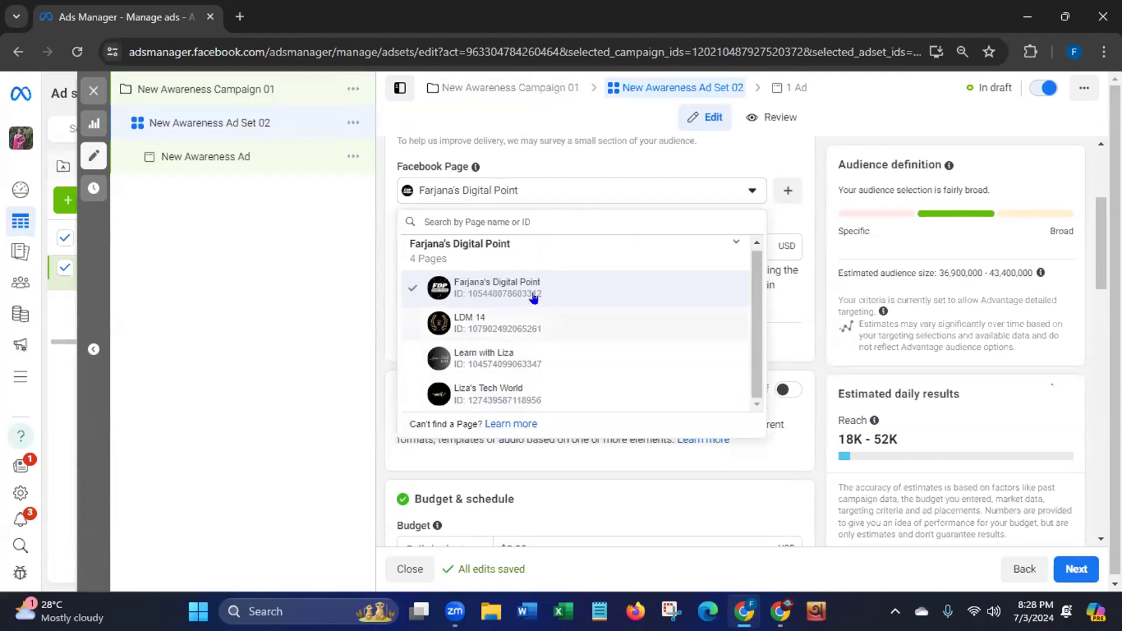
click(479, 286)
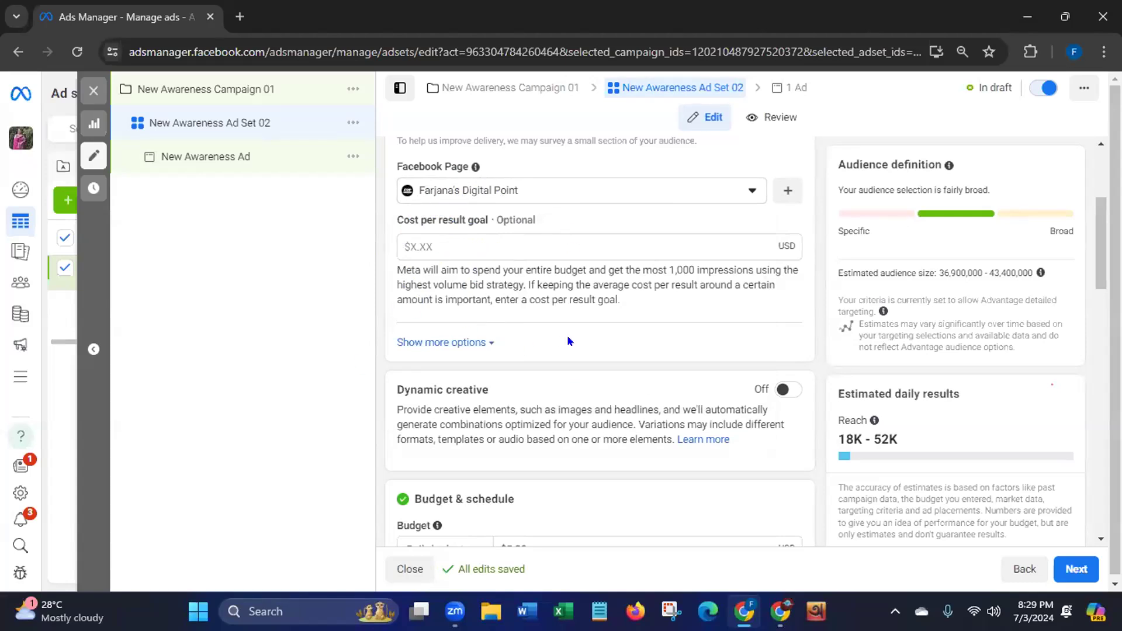
Show and hide extra delivery options, then view the $5.00 budget's Daily/Lifetime choices
click(489, 344)
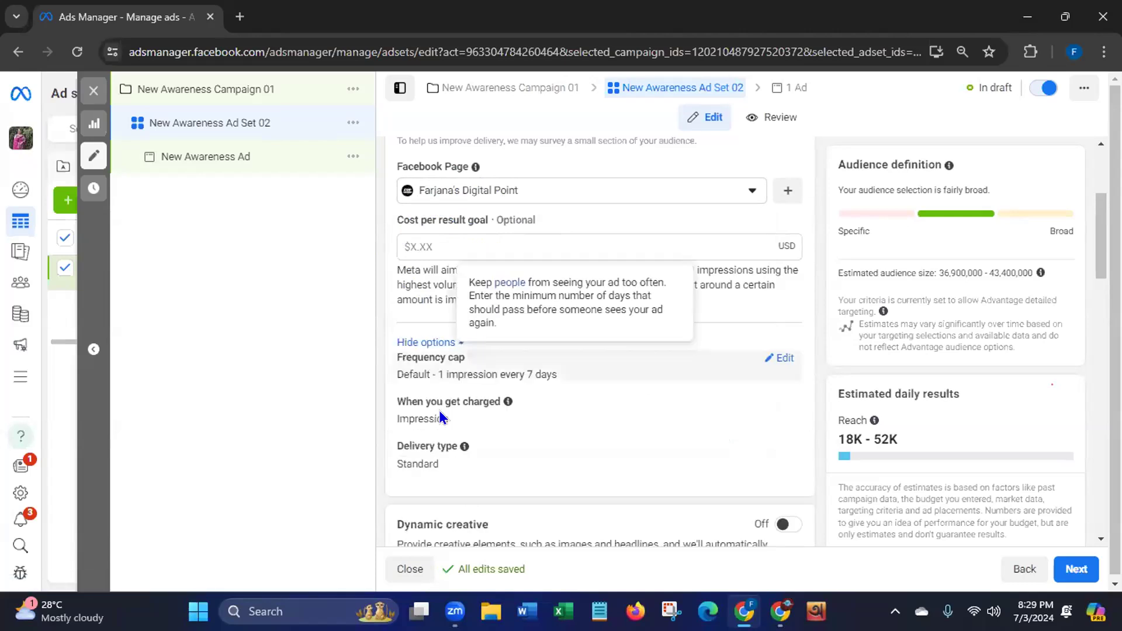
click(455, 344)
drag(1100, 244, 1077, 317)
click(477, 204)
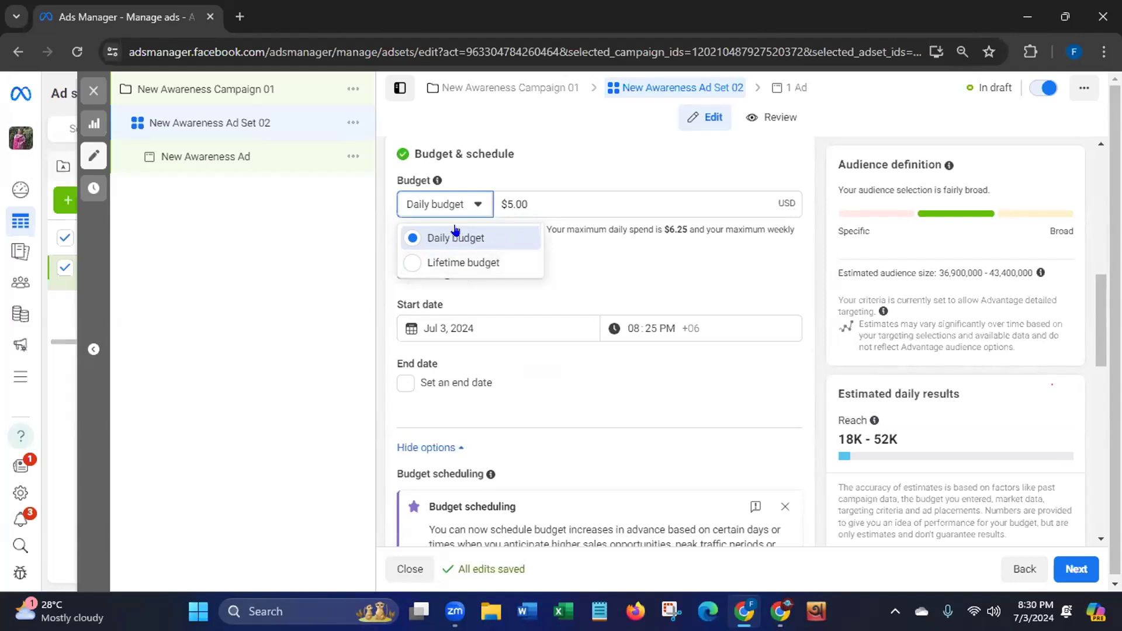
Keep the daily budget and schedule the ad set from Jul 4 to Jul 9, 2024
click(434, 236)
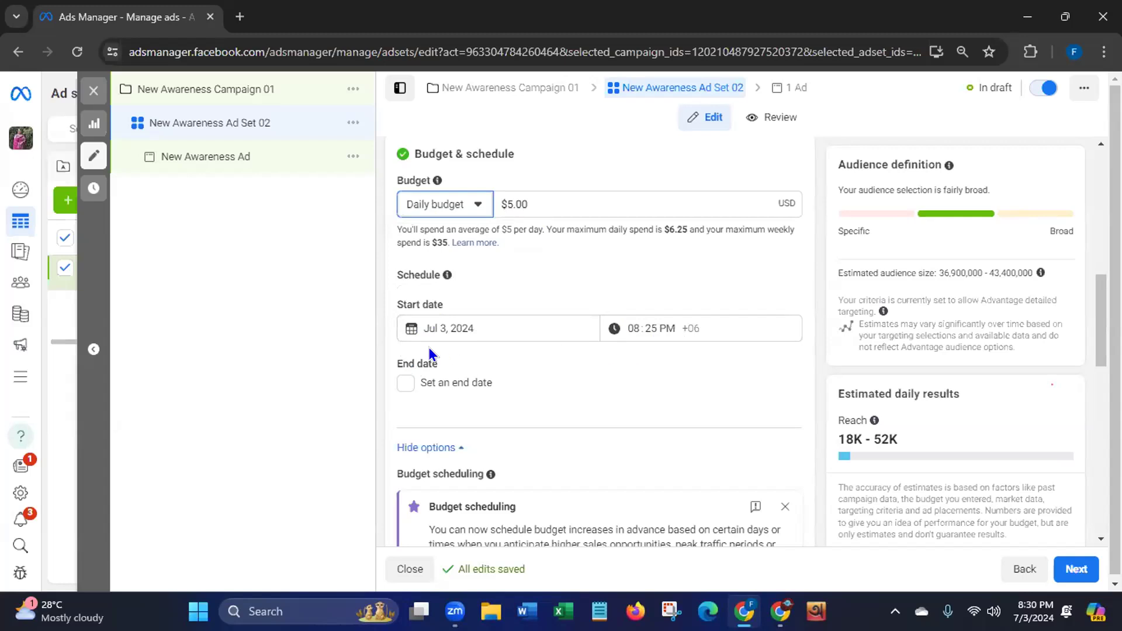
click(439, 326)
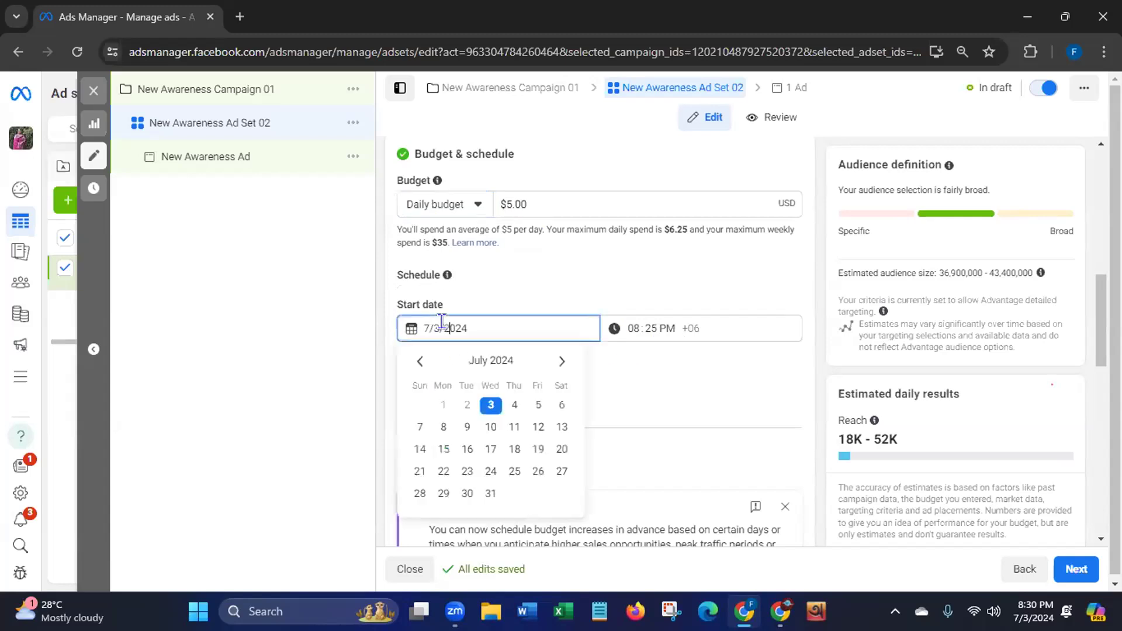
click(512, 406)
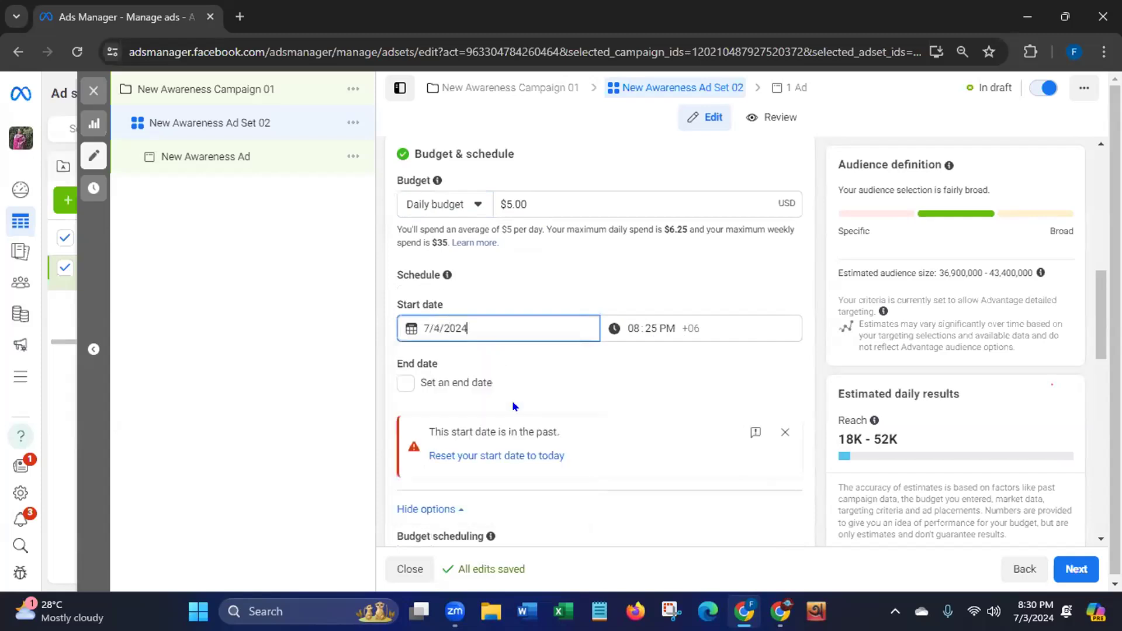
click(643, 317)
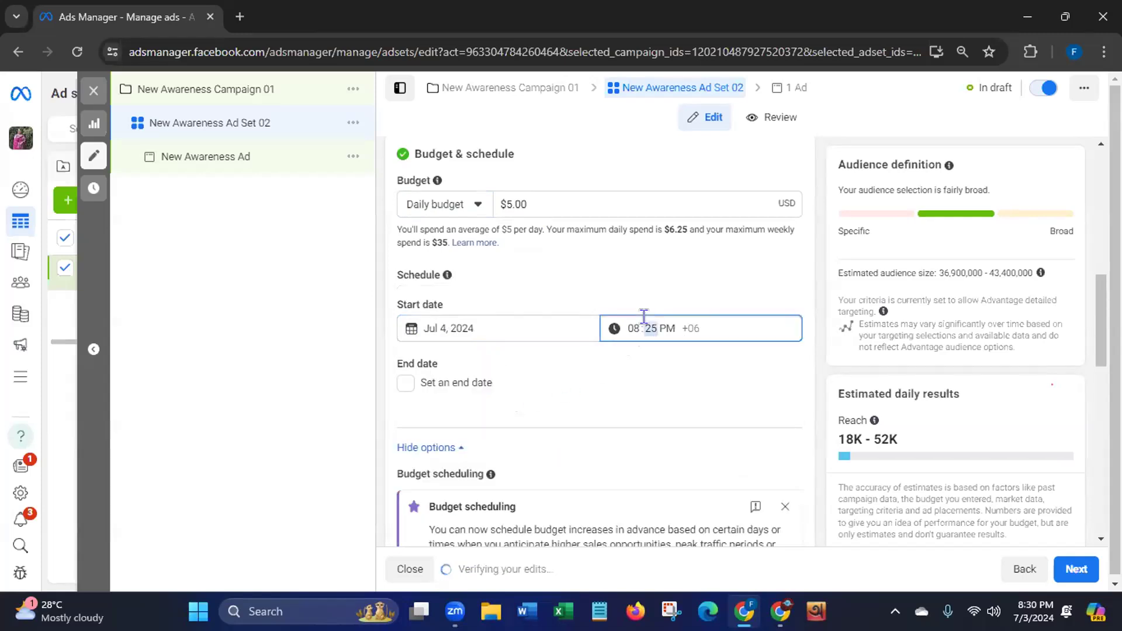
click(626, 318)
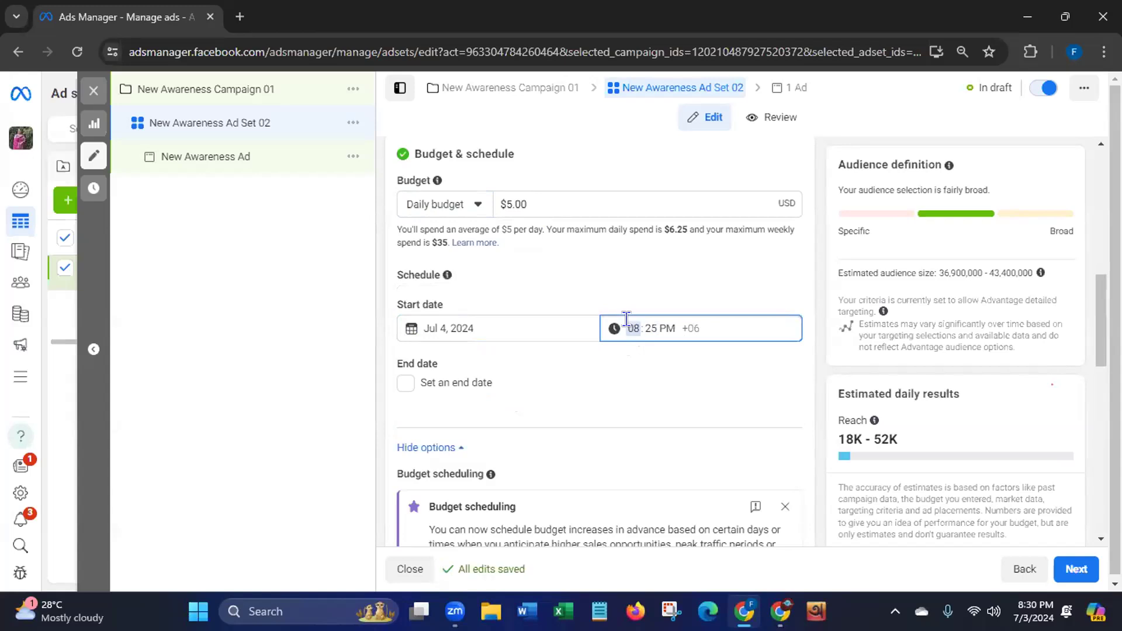
click(404, 385)
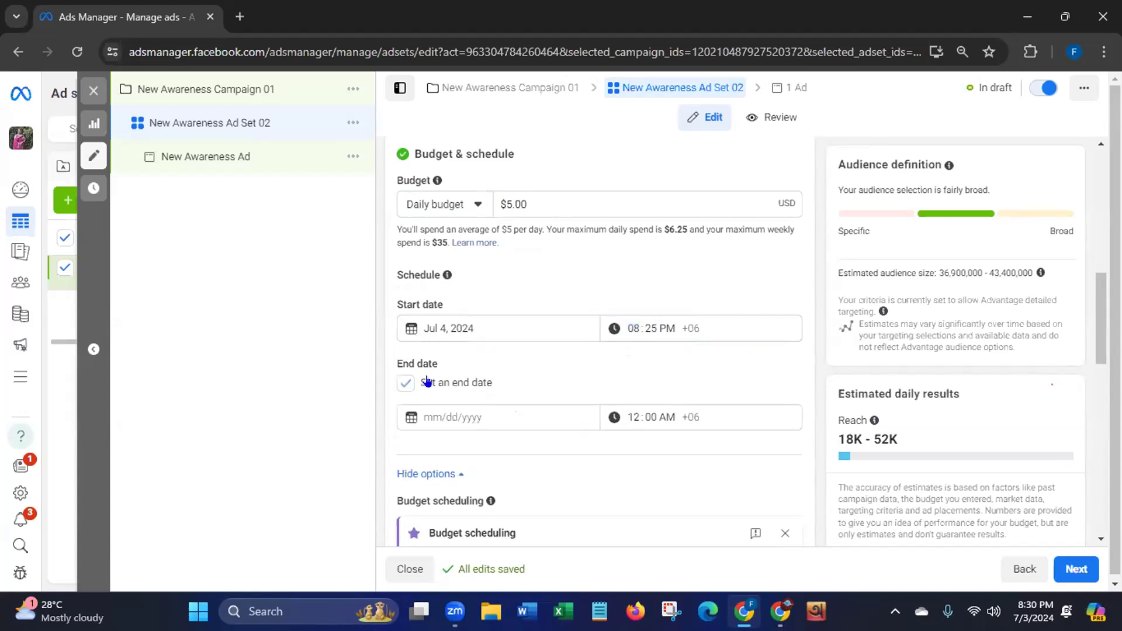
click(465, 409)
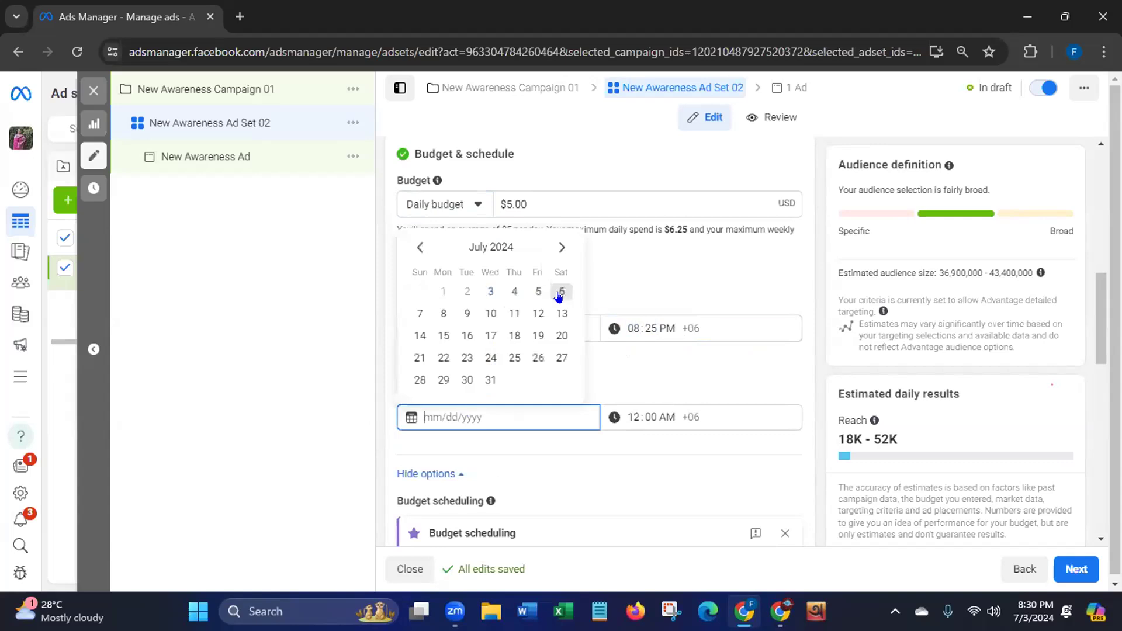
click(465, 313)
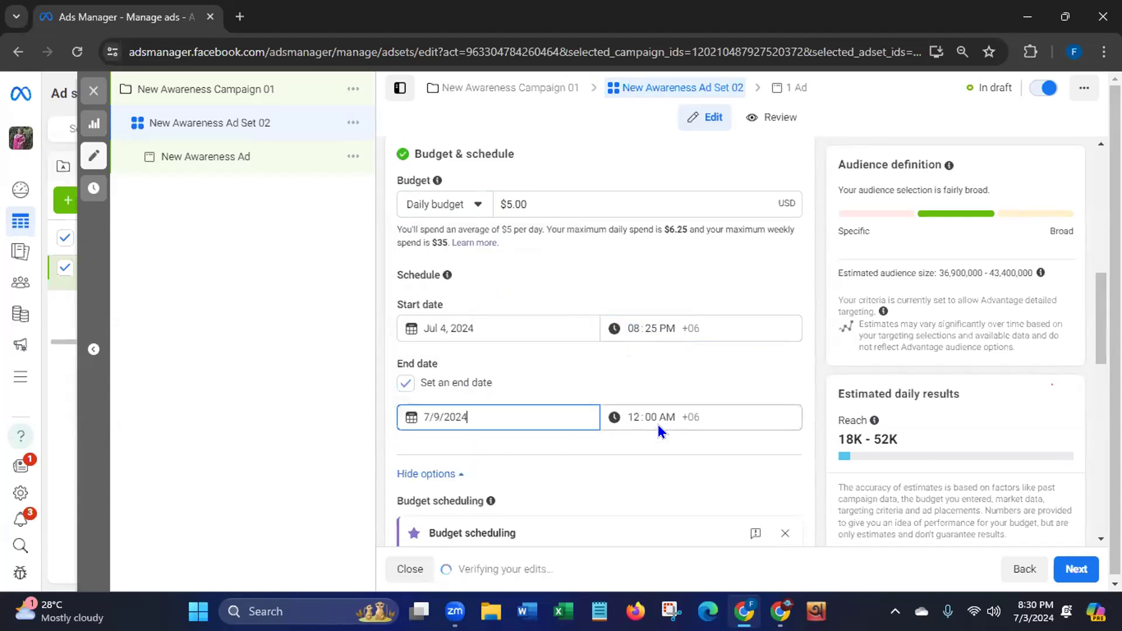
Change the ad set's start time to 12:00 AM
click(649, 326)
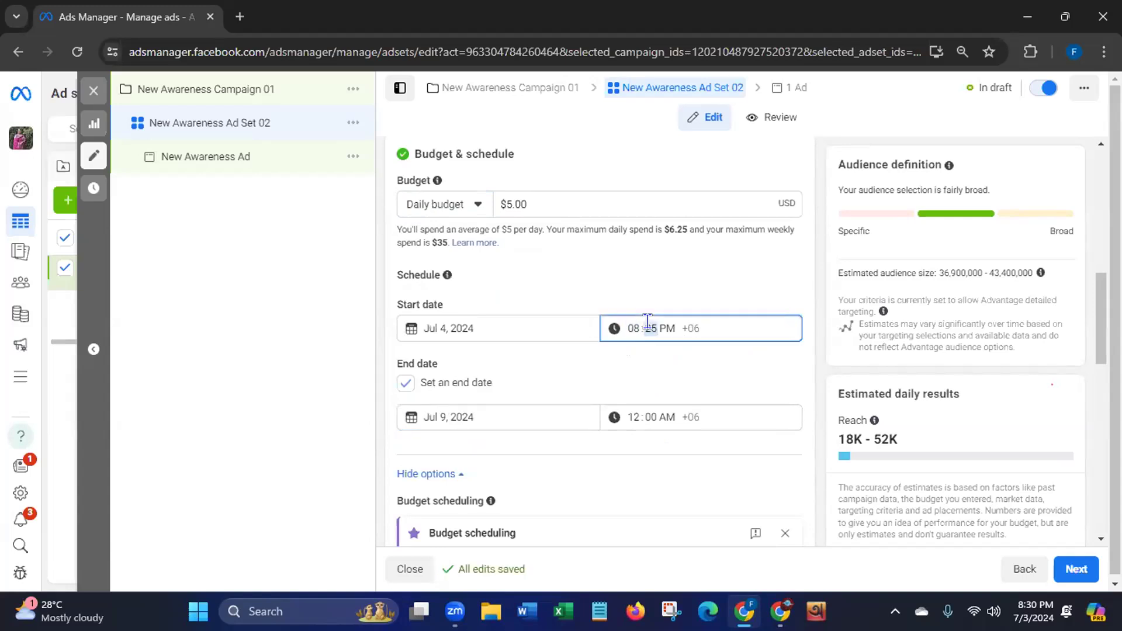
click(659, 318)
click(633, 325)
text(12:00)
click(667, 327)
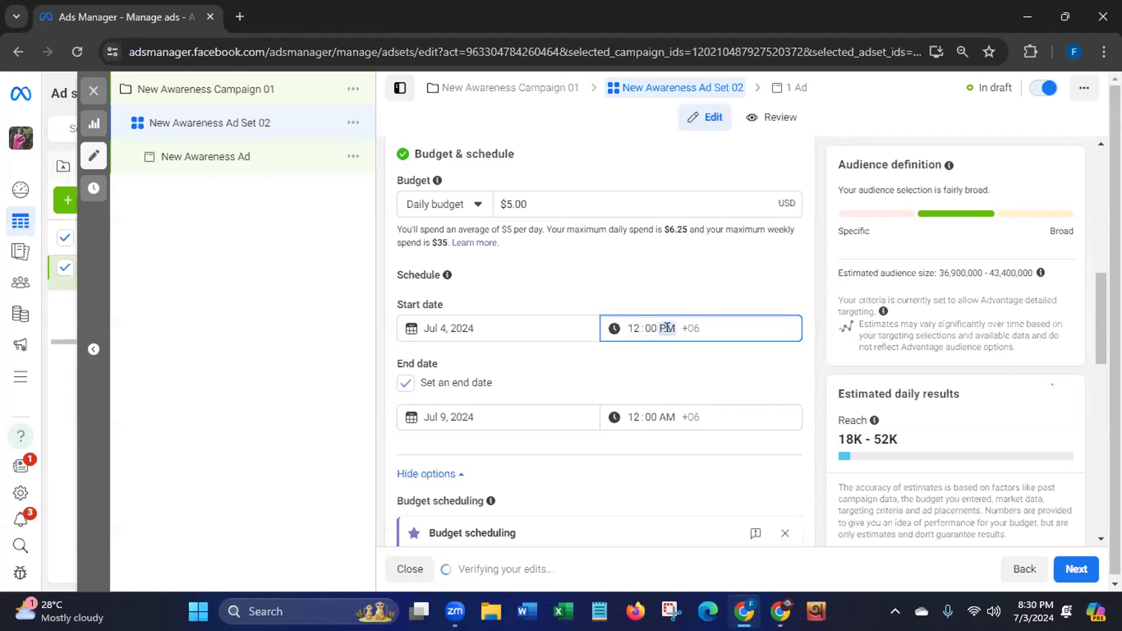
text(a)
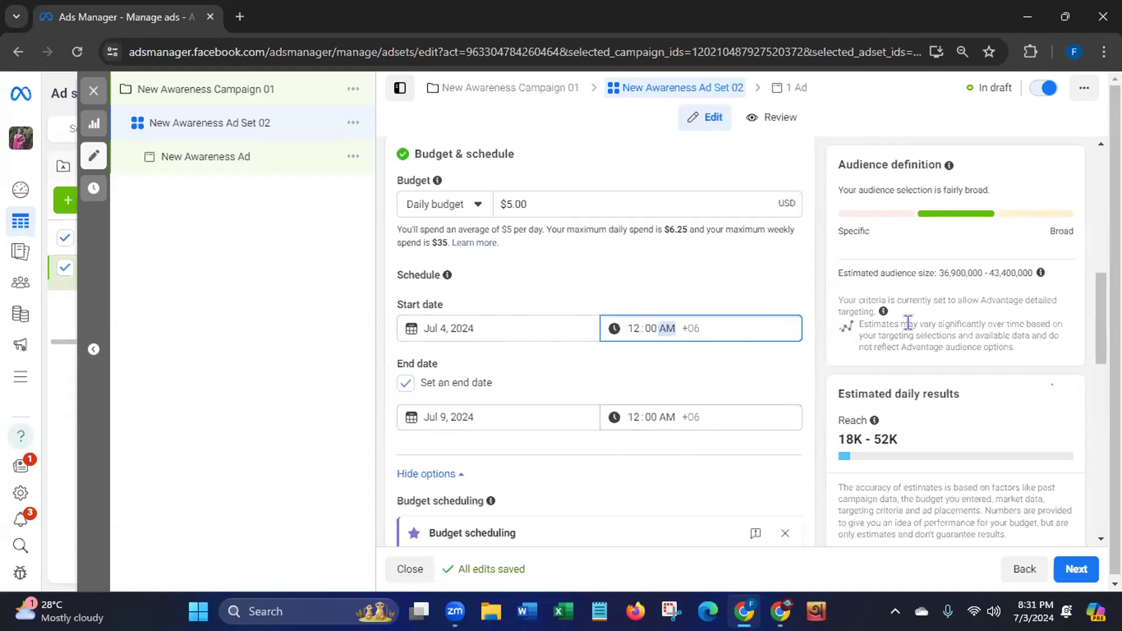
drag(1095, 302, 1077, 424)
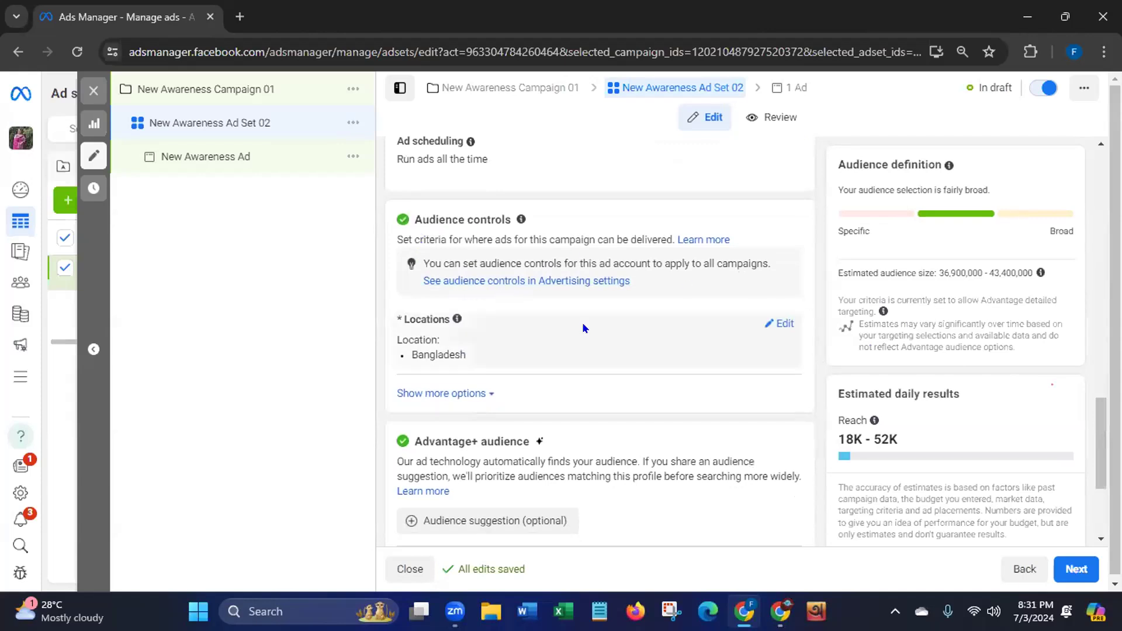
Replace Bangladesh with Dhaka, Chittagong and Sylhet as the ad set's target locations
click(775, 324)
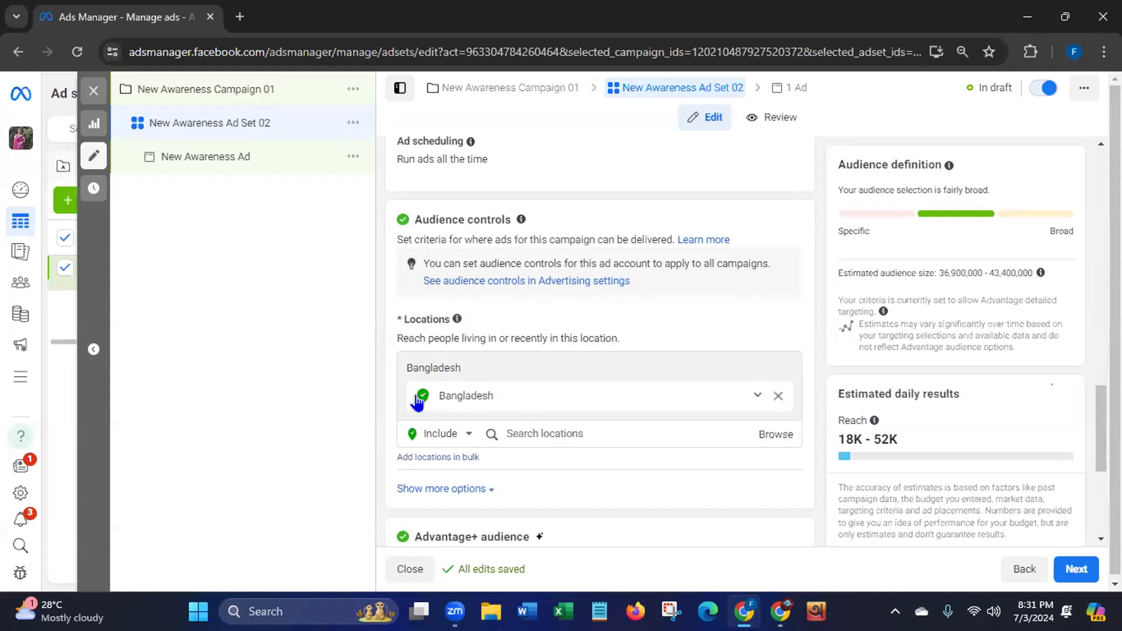
click(525, 433)
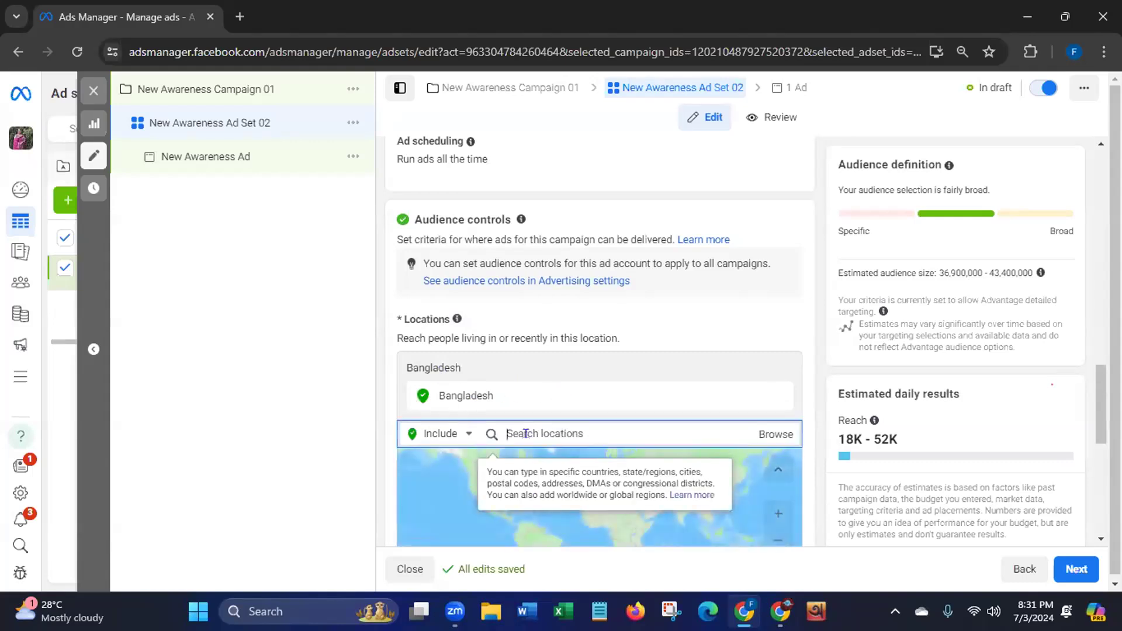
text(Dhaka)
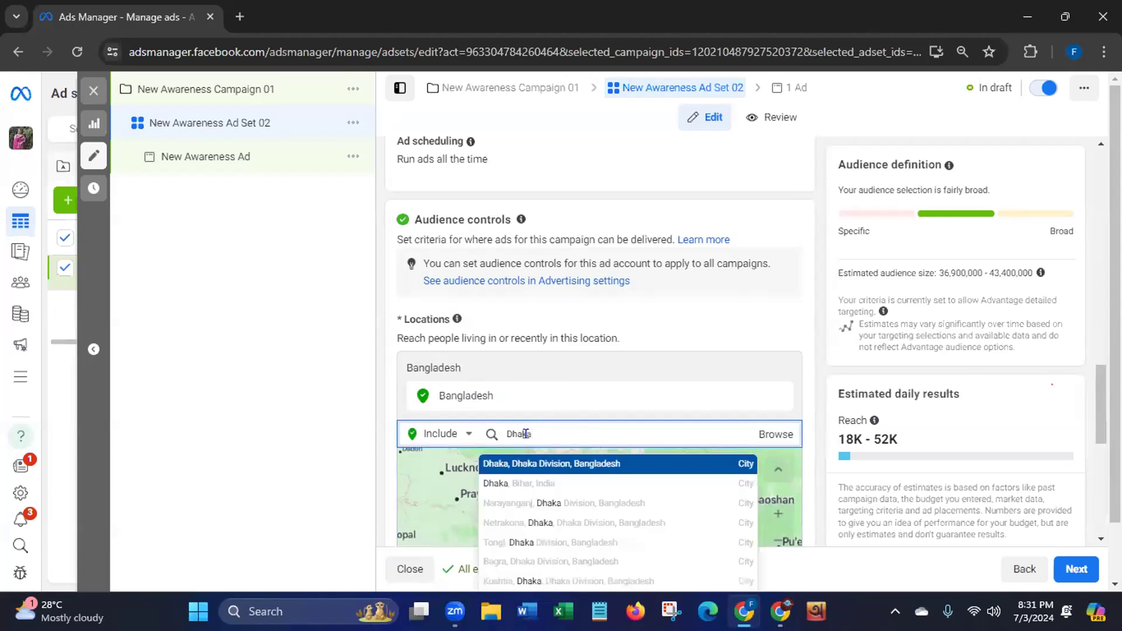
click(523, 462)
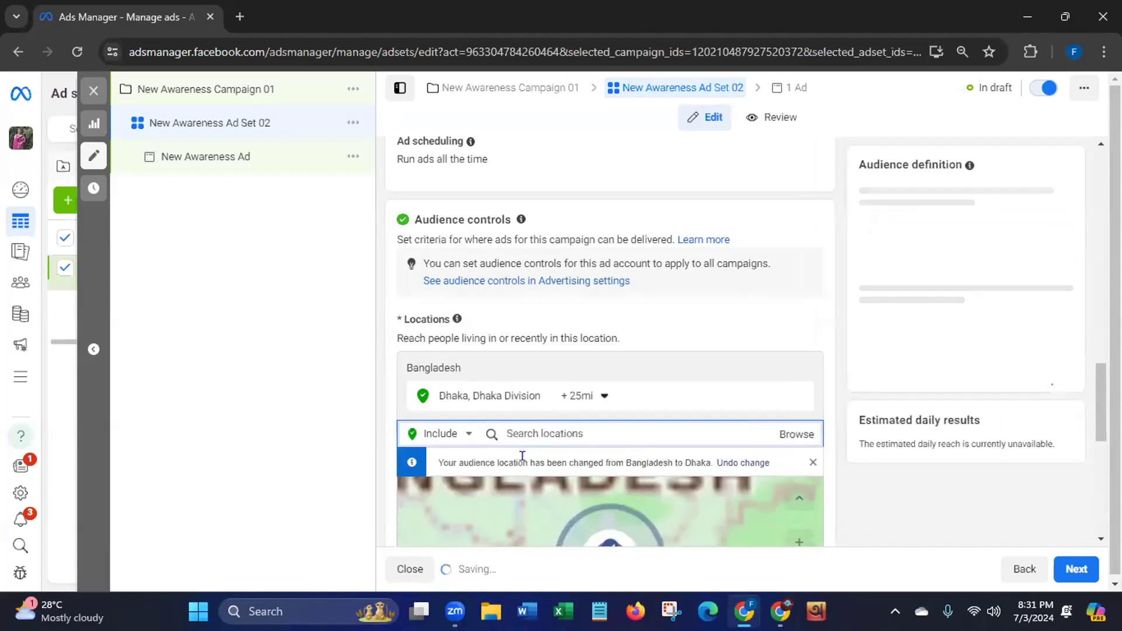
text(Chi)
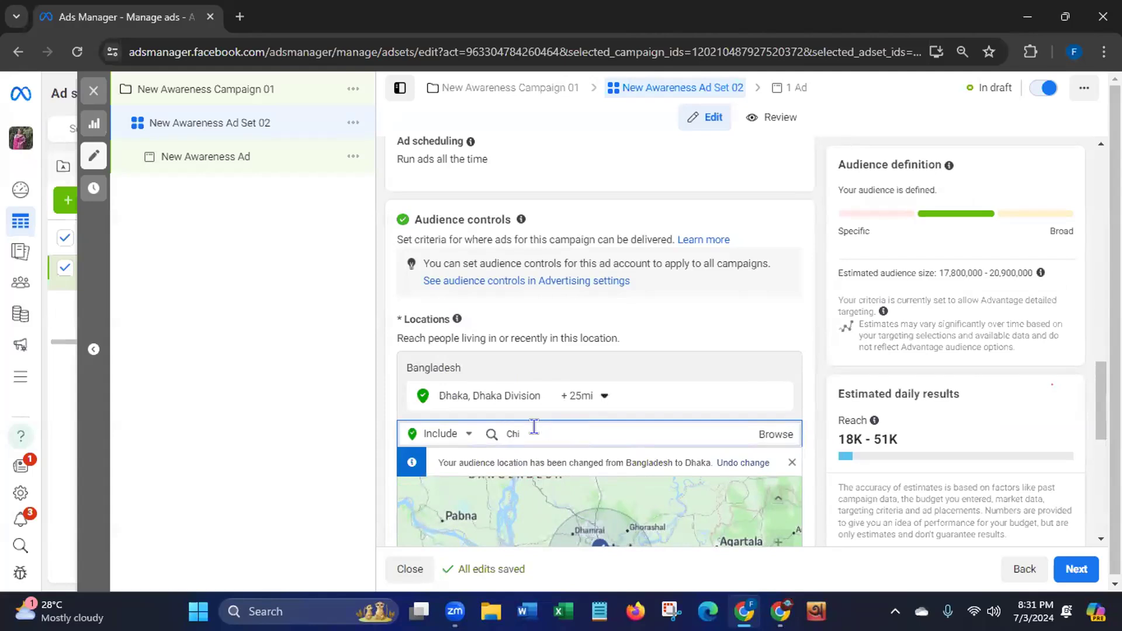
text(ttagong)
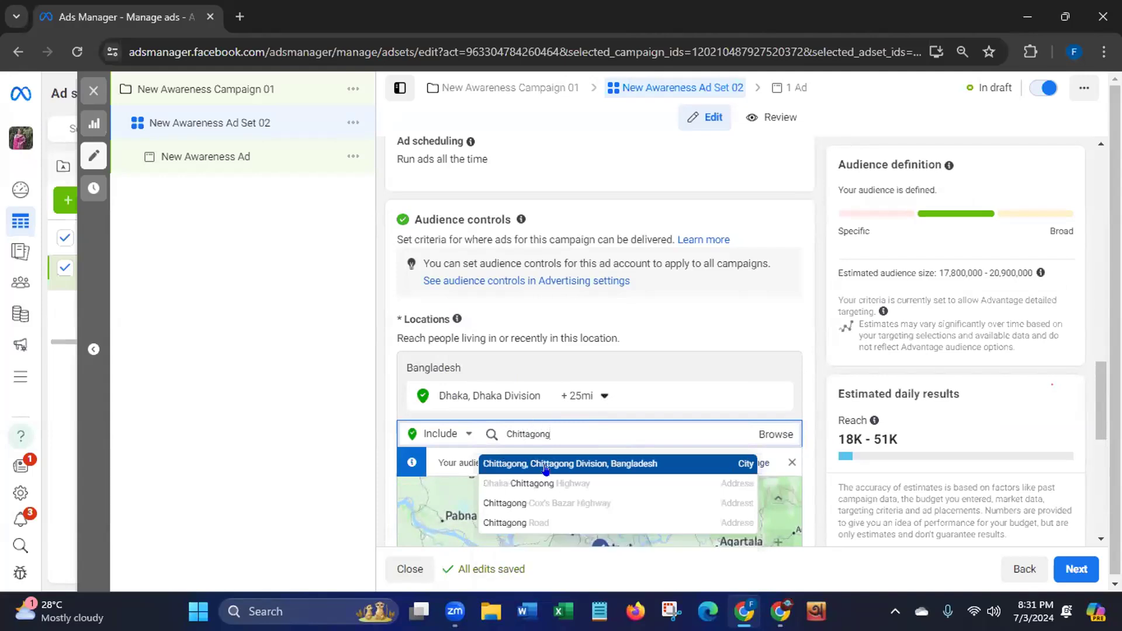
click(546, 465)
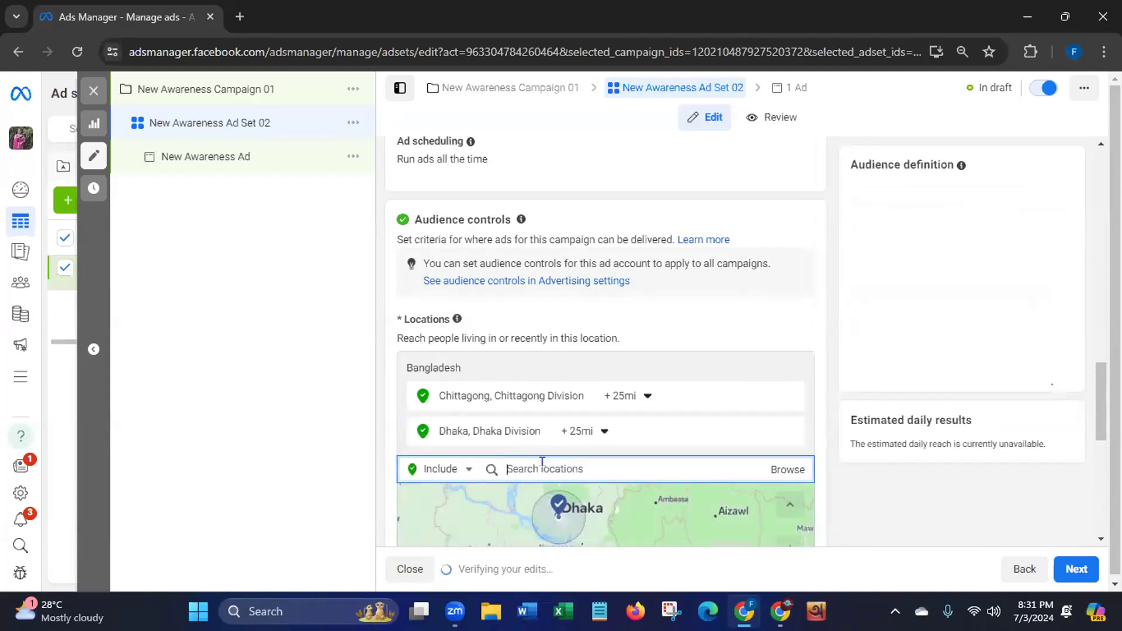
text(sylhet)
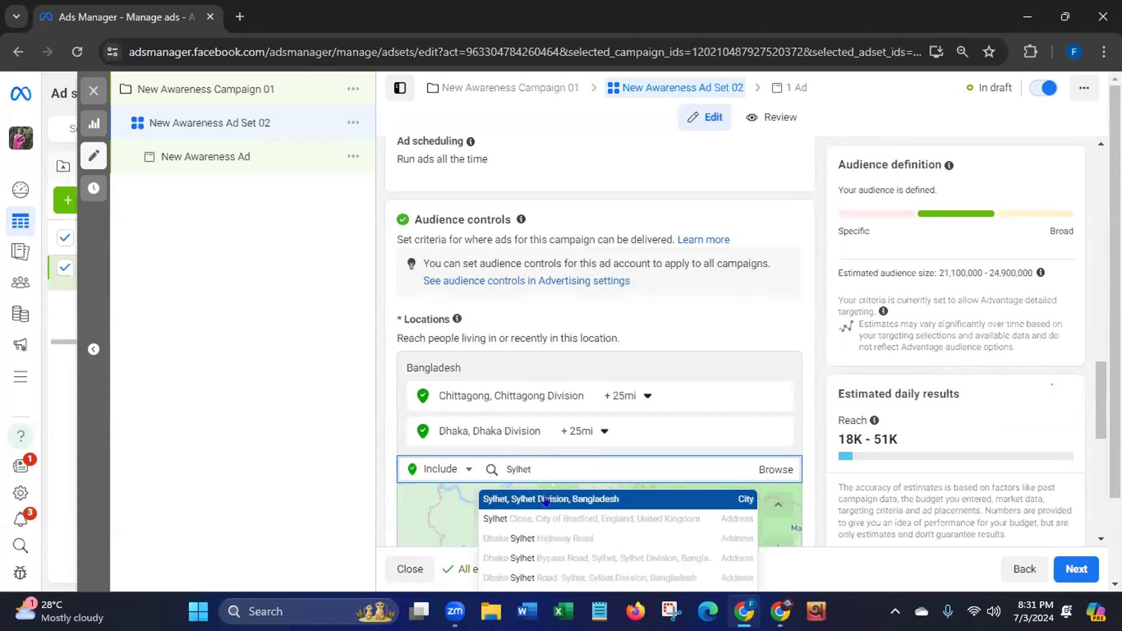
click(545, 500)
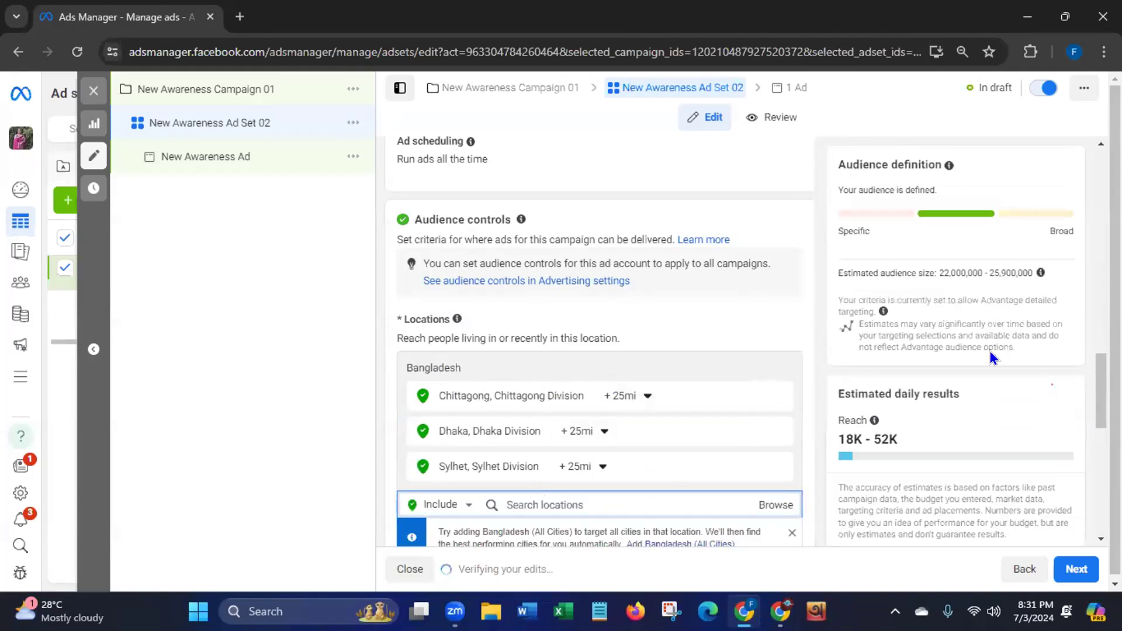
scroll(1101, 390, down, 3)
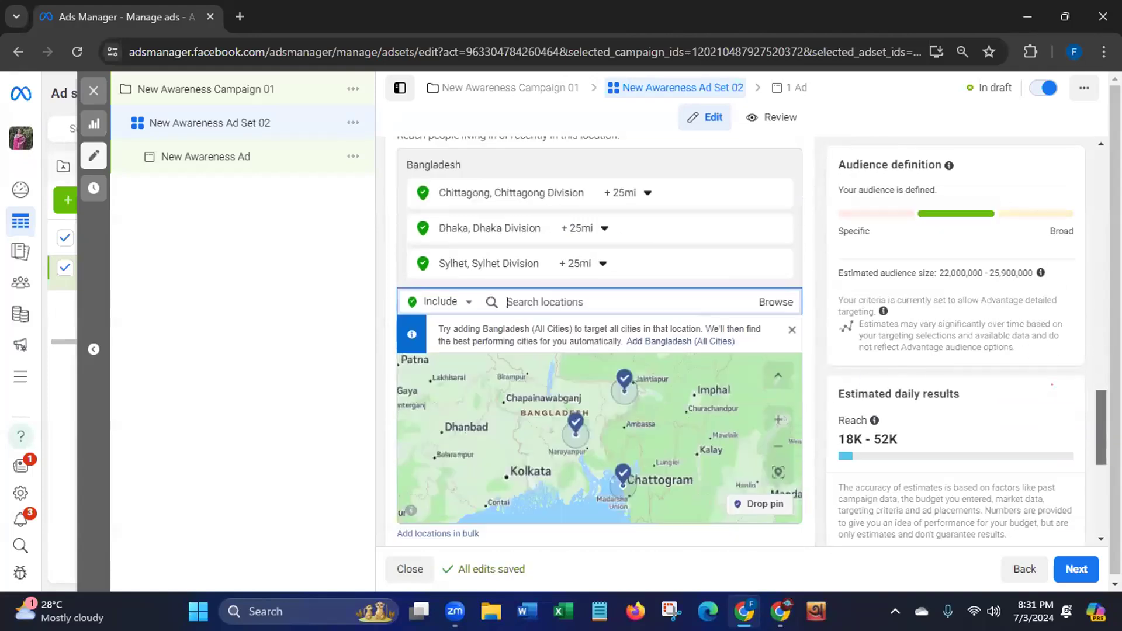
scroll(600, 341, down, 4)
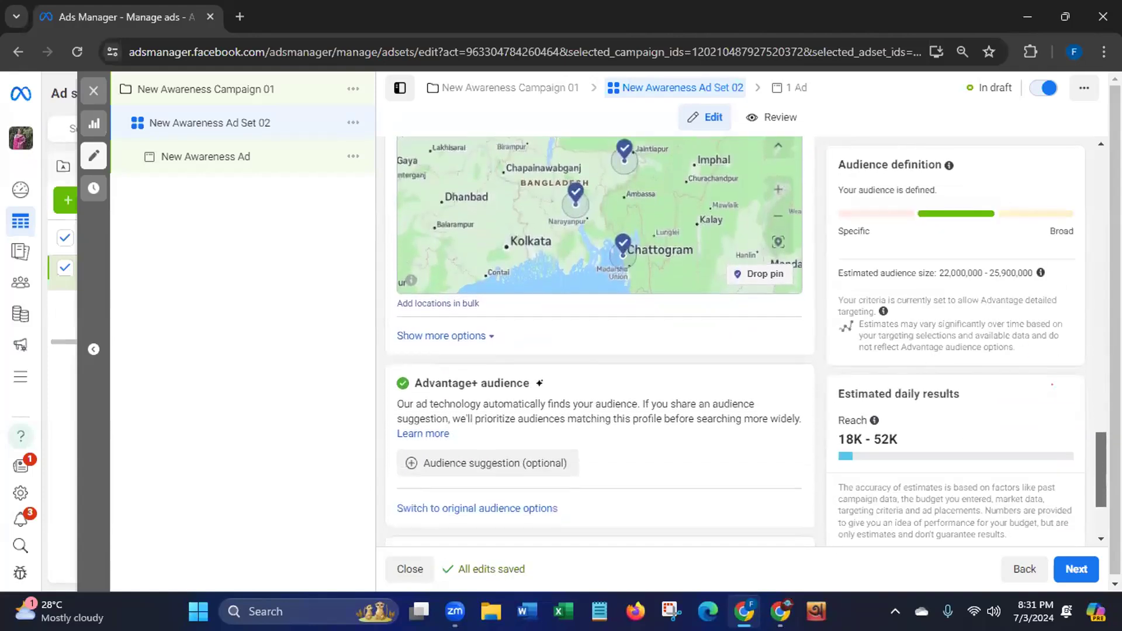
scroll(673, 289, down, 2)
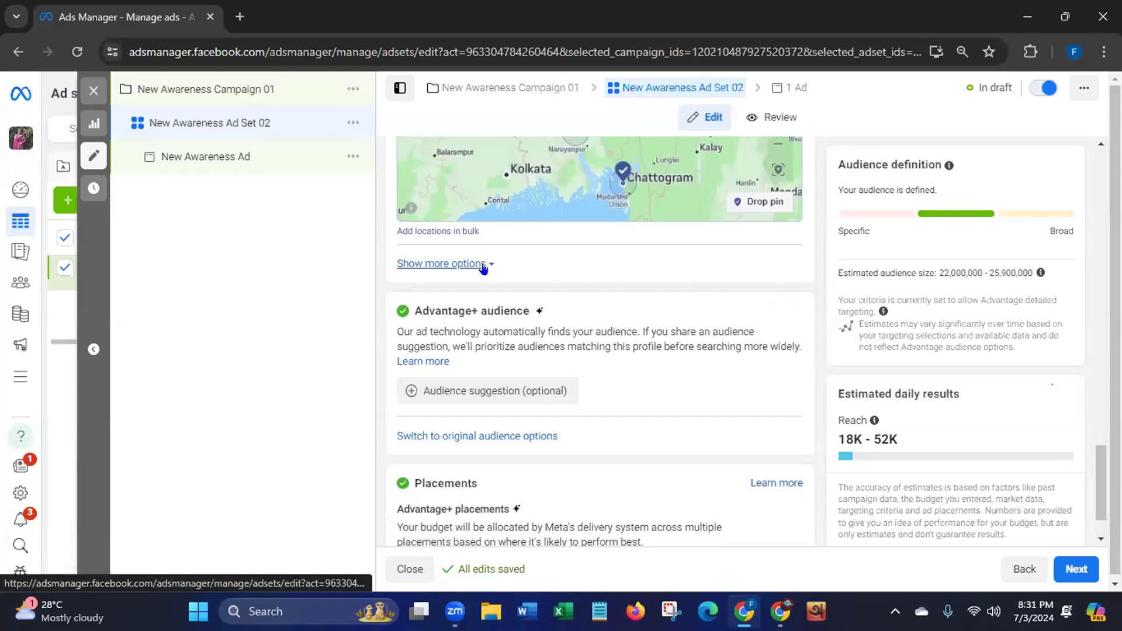
Reveal the extra audience options and keep the minimum age at 18
click(488, 263)
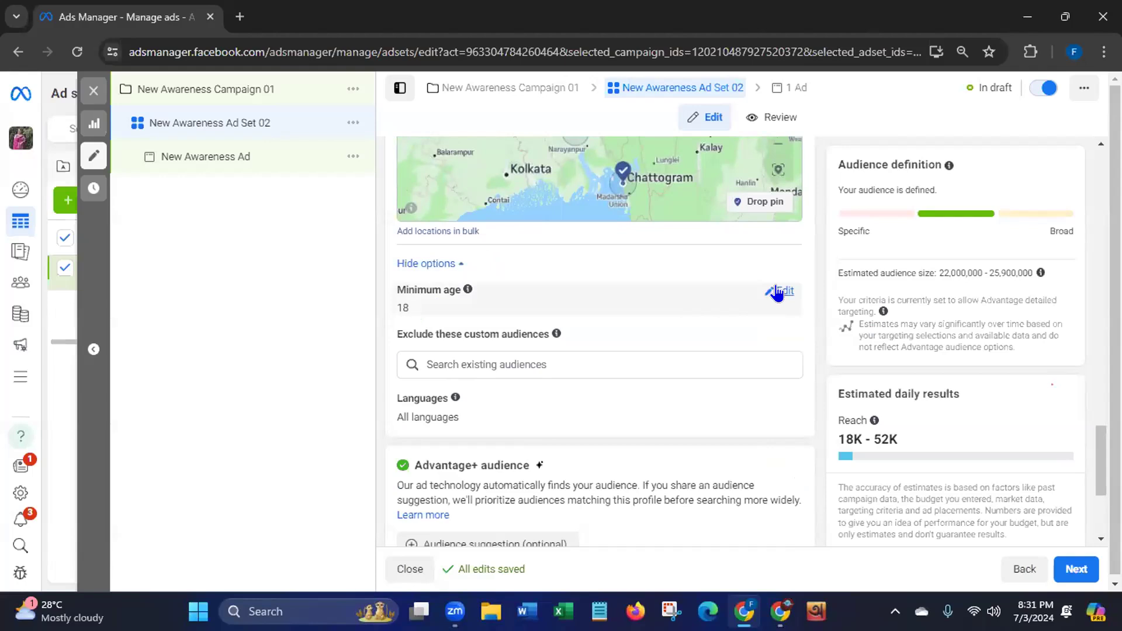
click(784, 290)
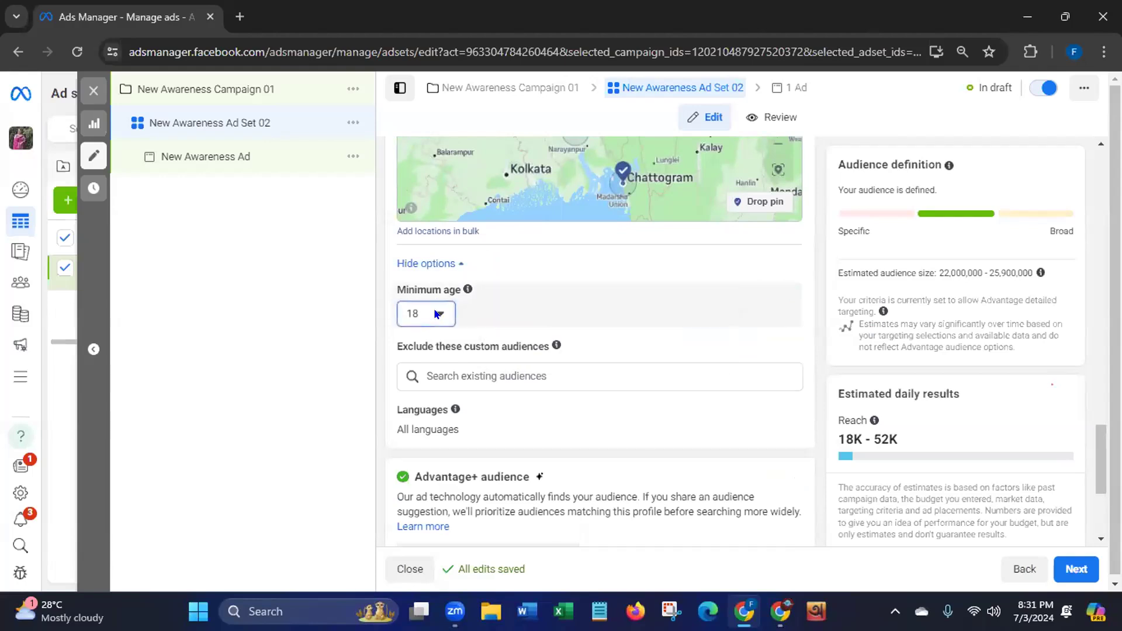
click(425, 314)
click(427, 349)
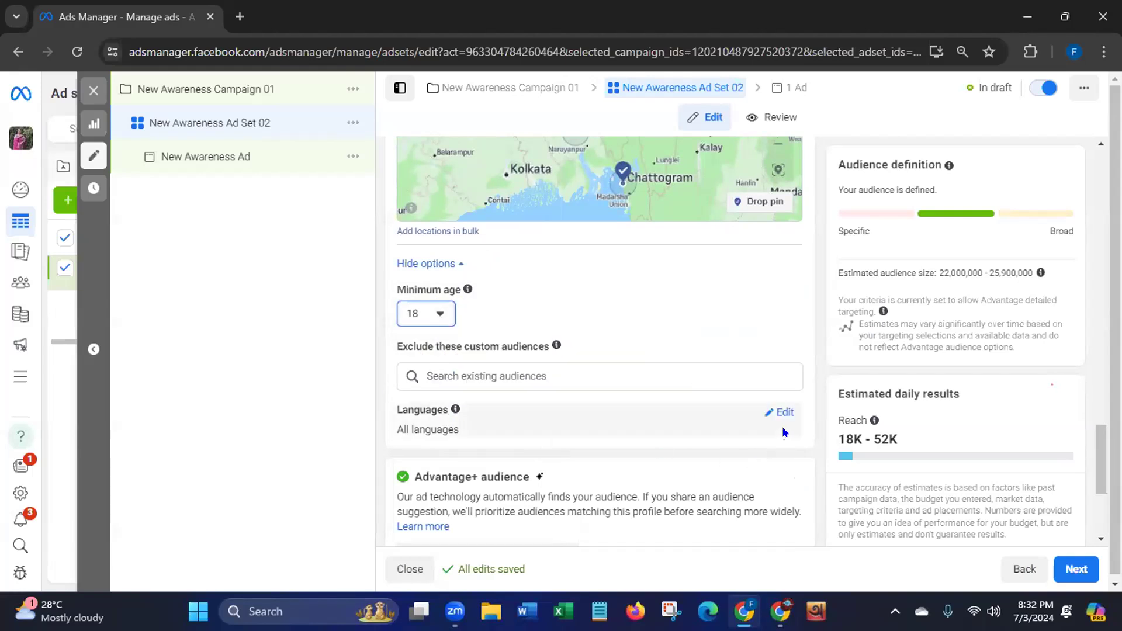
Add Bengali as the audience language
click(774, 413)
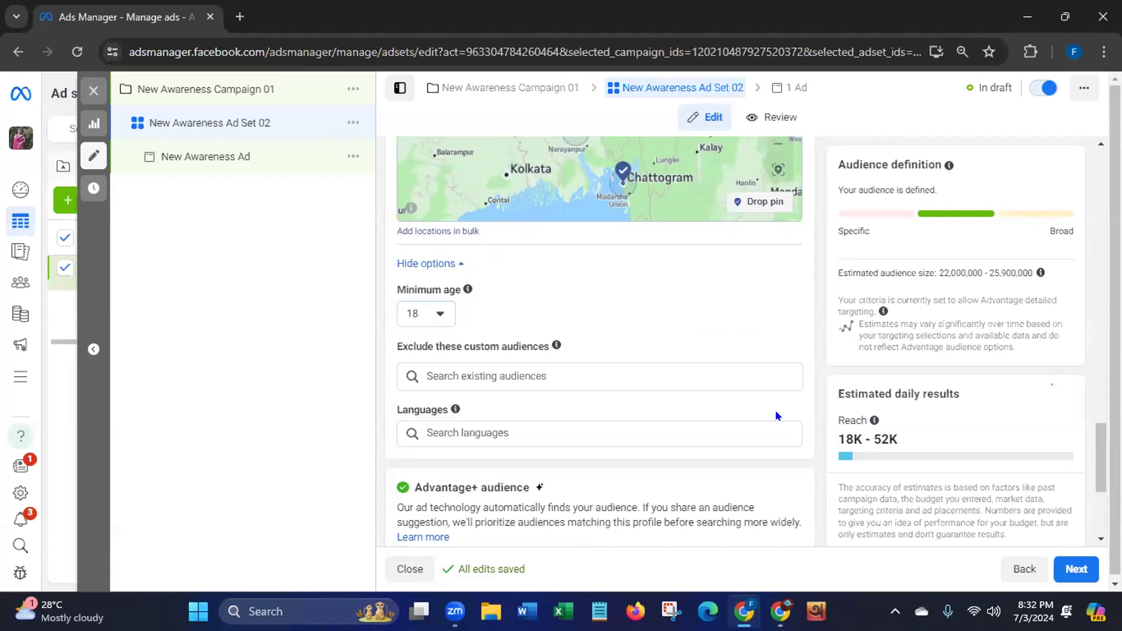
click(588, 423)
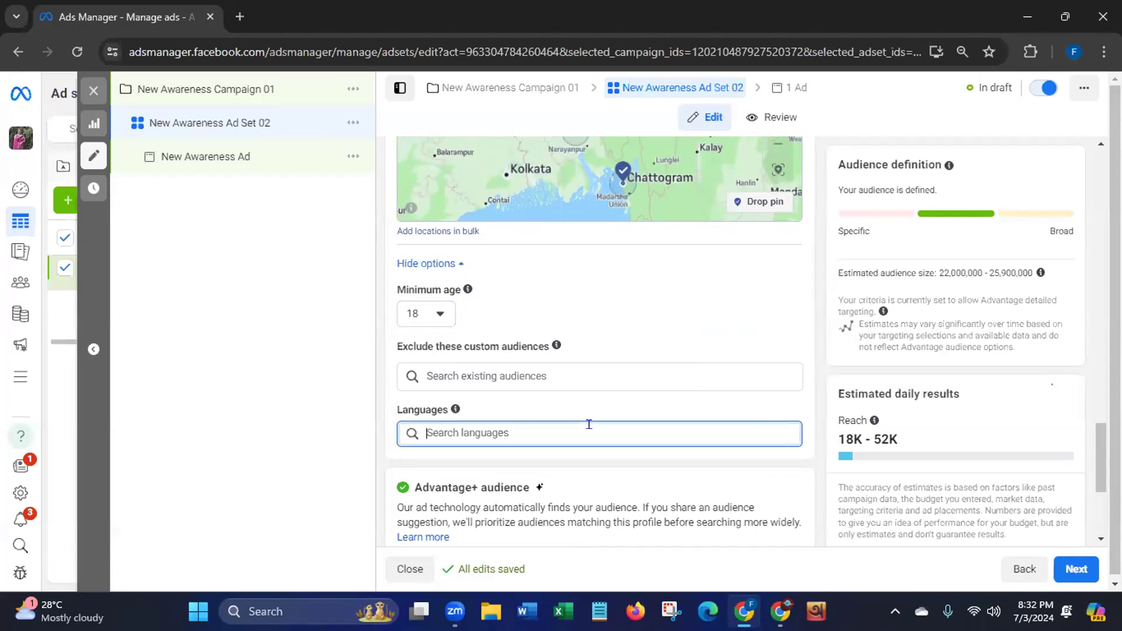
text(B)
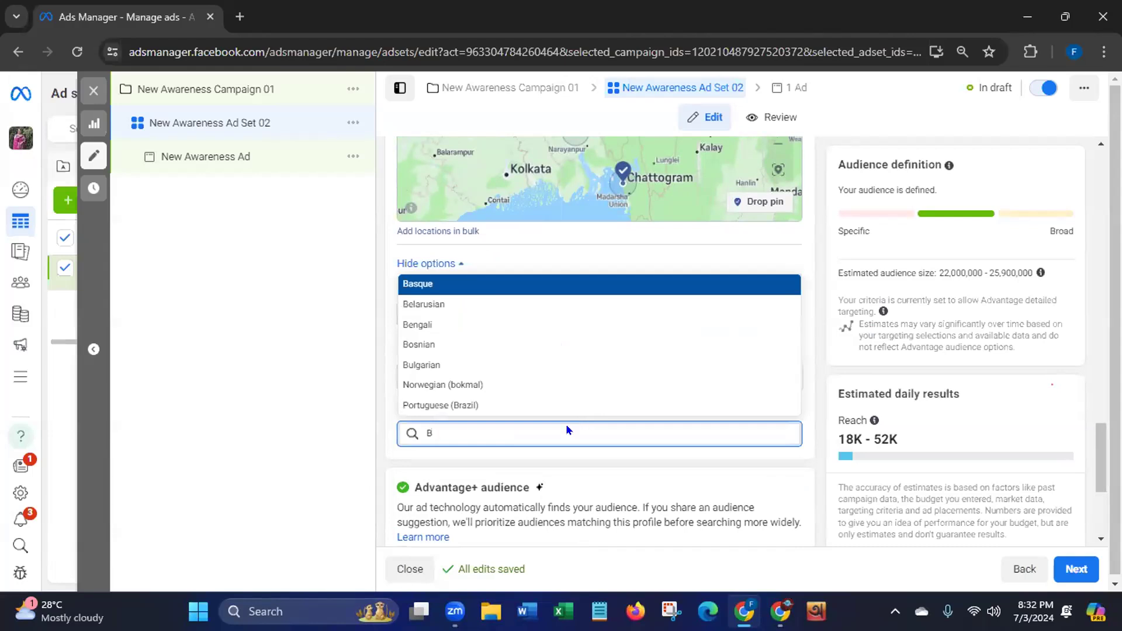
click(421, 323)
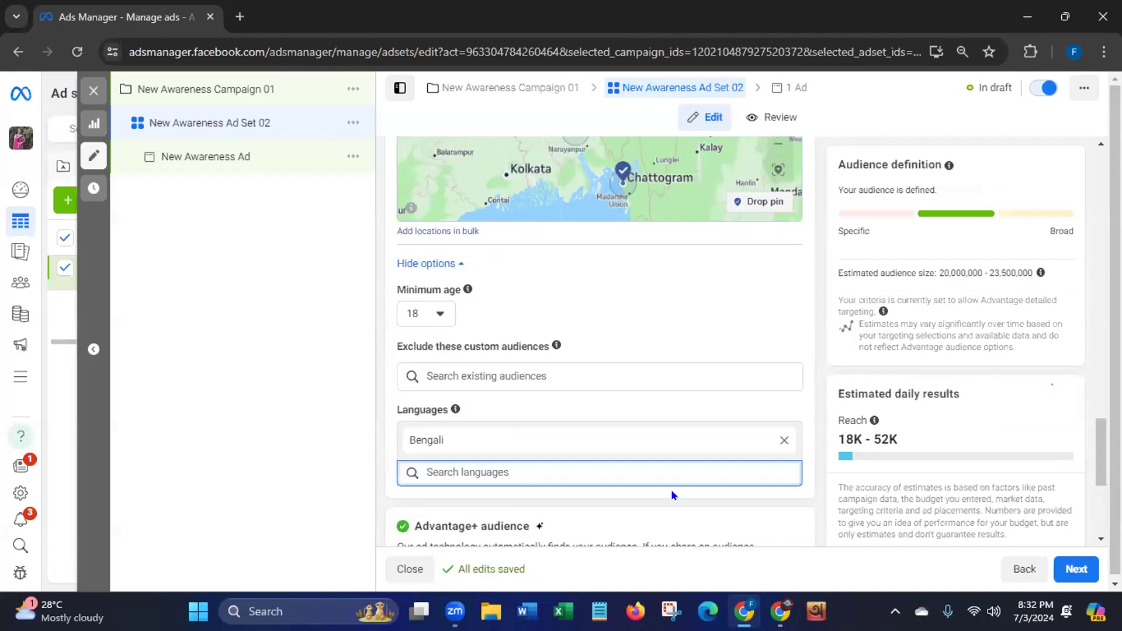
drag(1100, 443, 1095, 492)
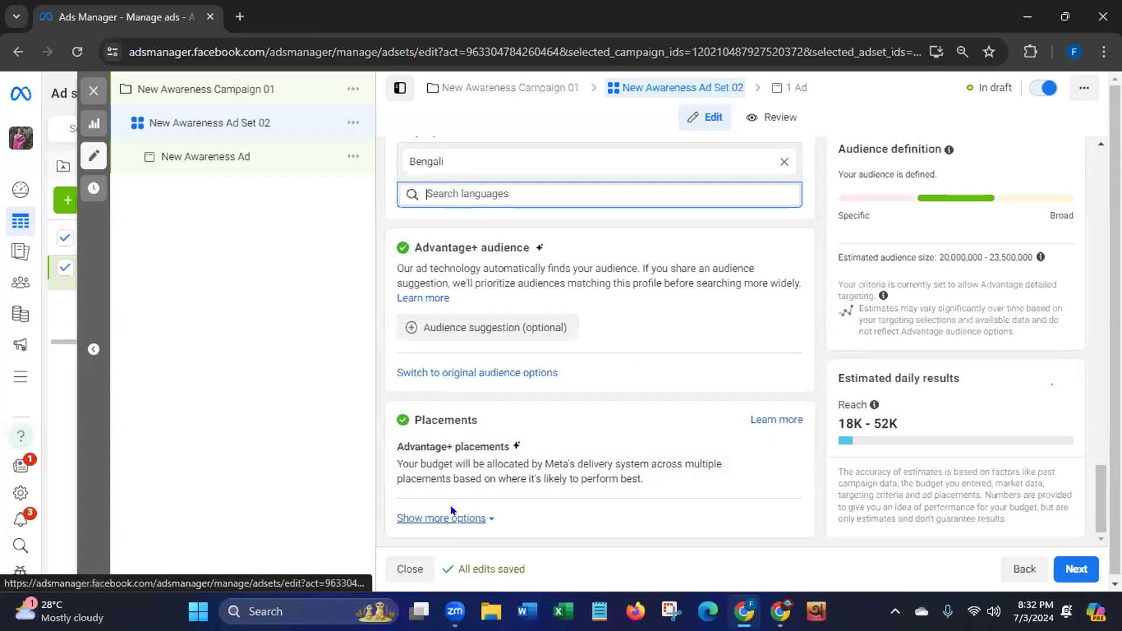
Review the placements' brand safety settings, then continue from the ad set to the ad
click(475, 517)
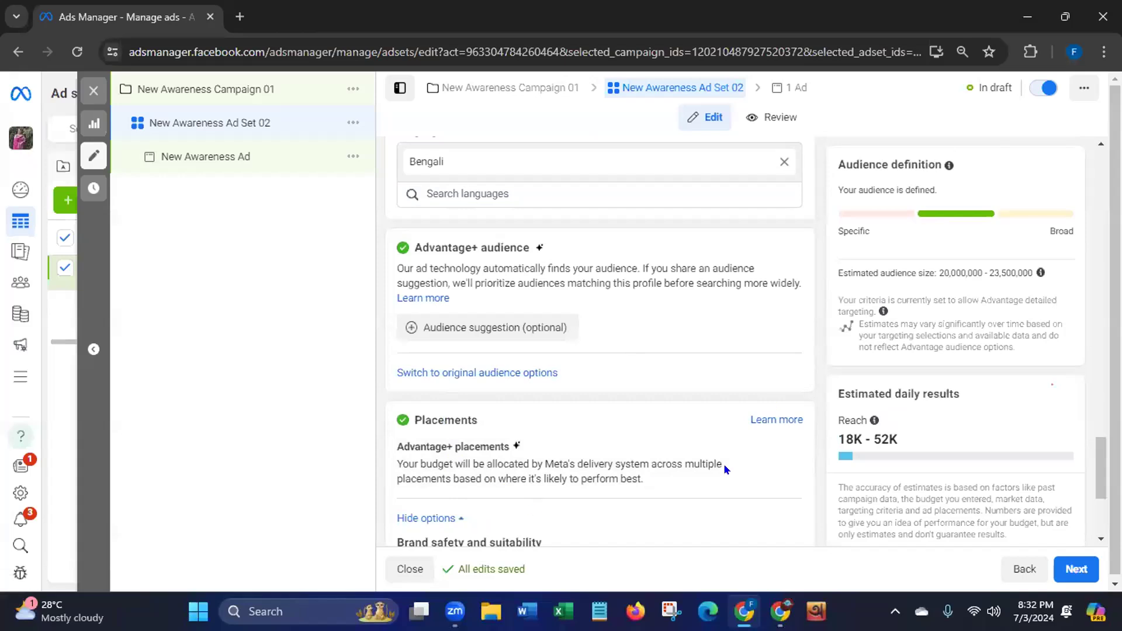
scroll(1101, 468, down, 3)
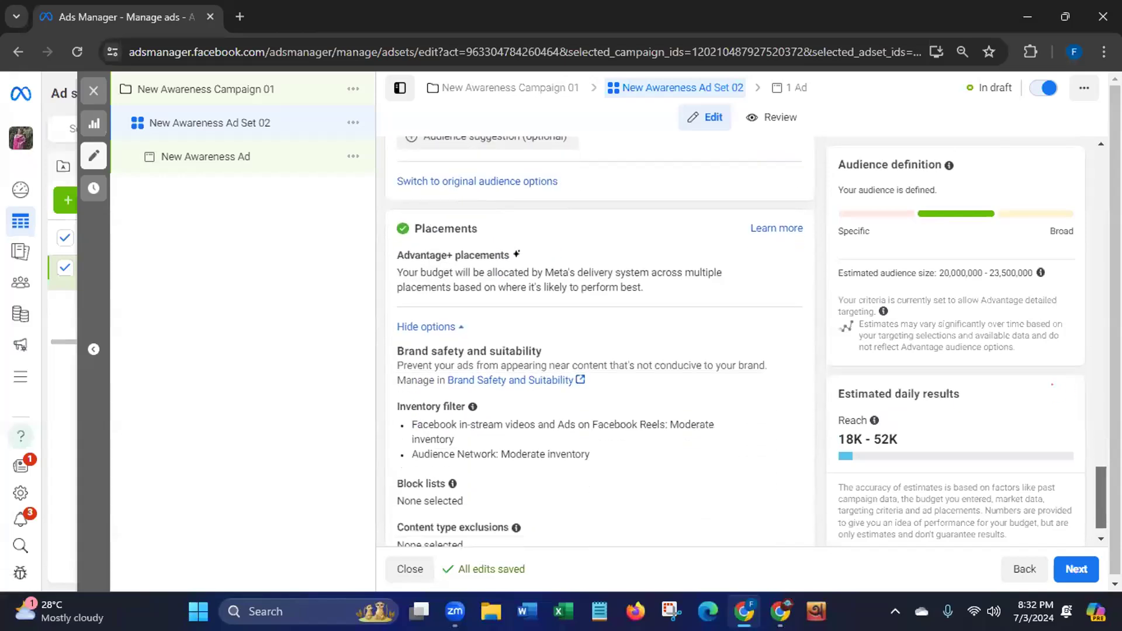
scroll(1101, 468, down, 1)
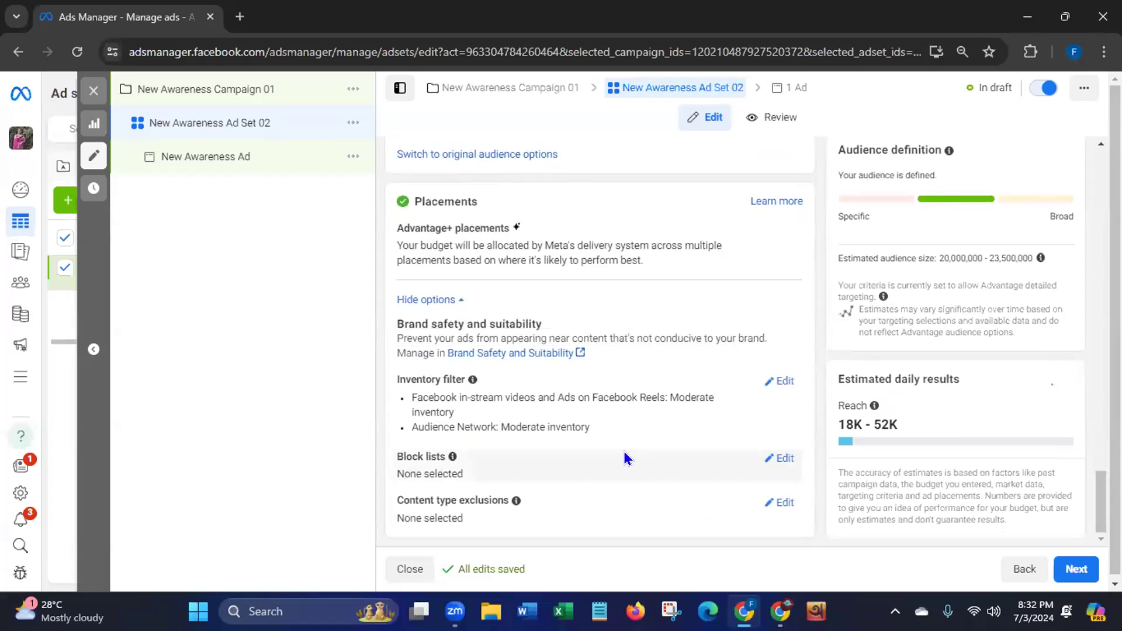
click(461, 300)
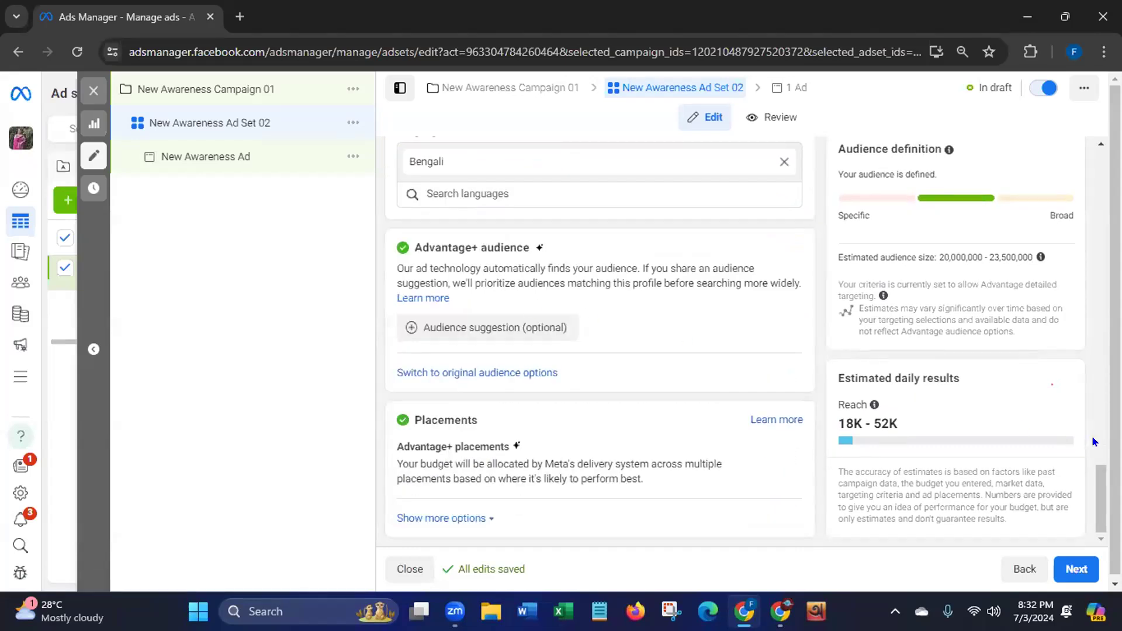
click(1064, 566)
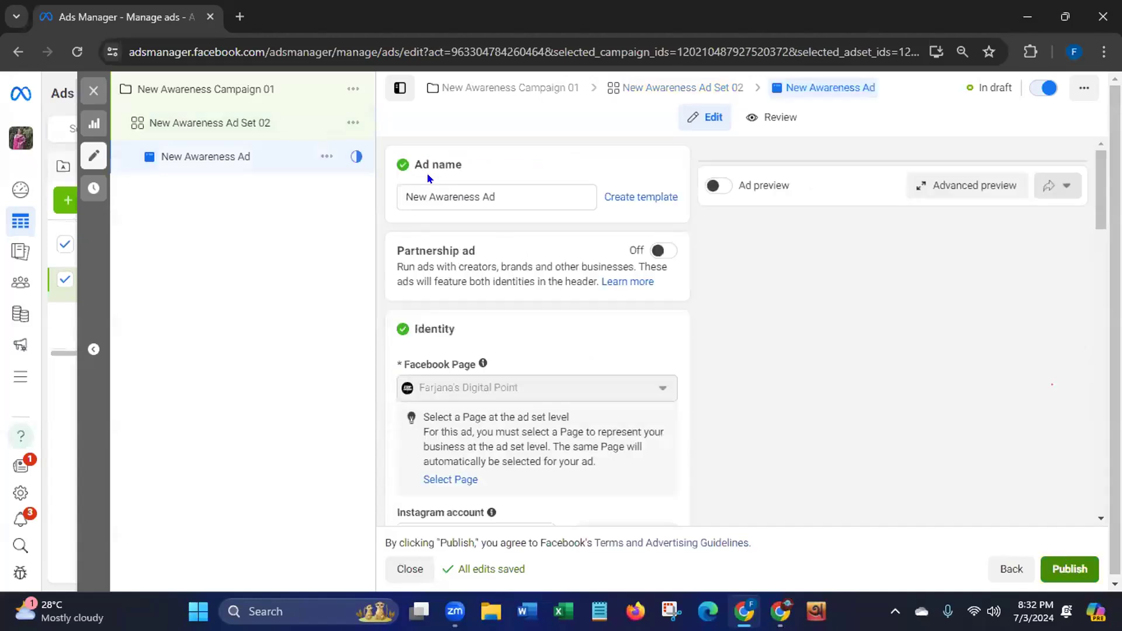
Rename the ad to 'New Awareness Ad 03' and scroll to Ad setup
click(500, 187)
text(03)
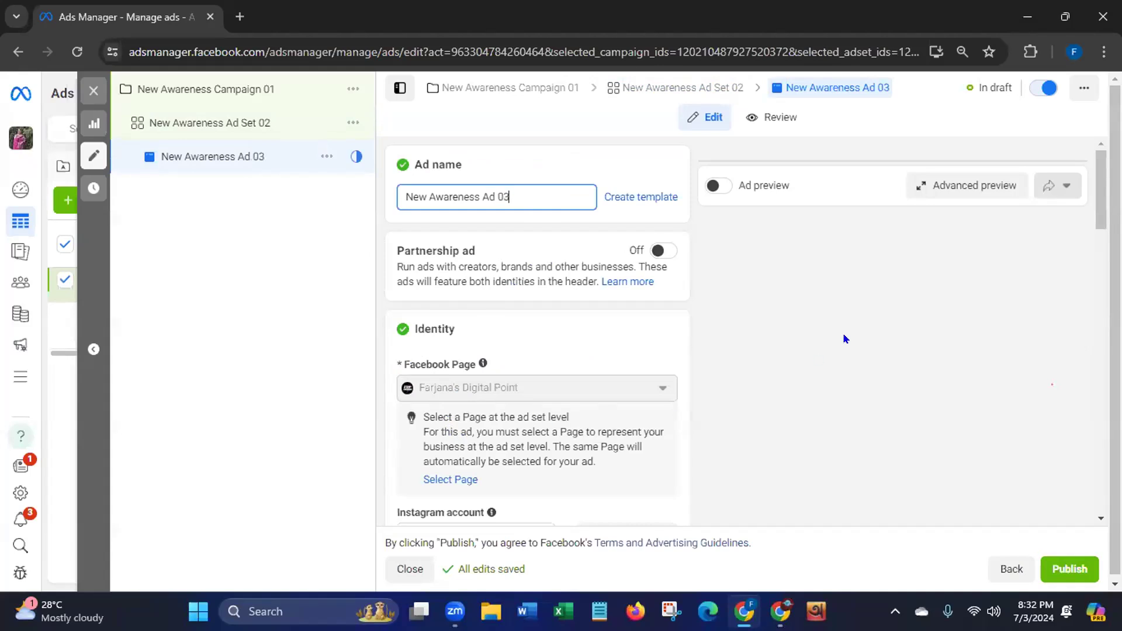
drag(1099, 194, 1096, 240)
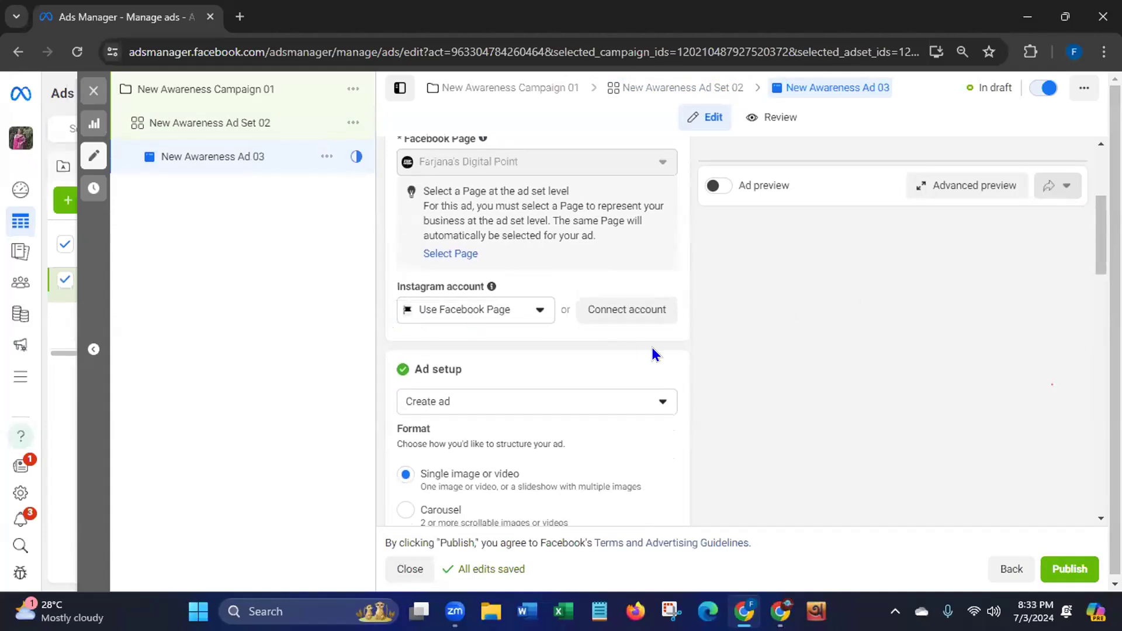
click(657, 402)
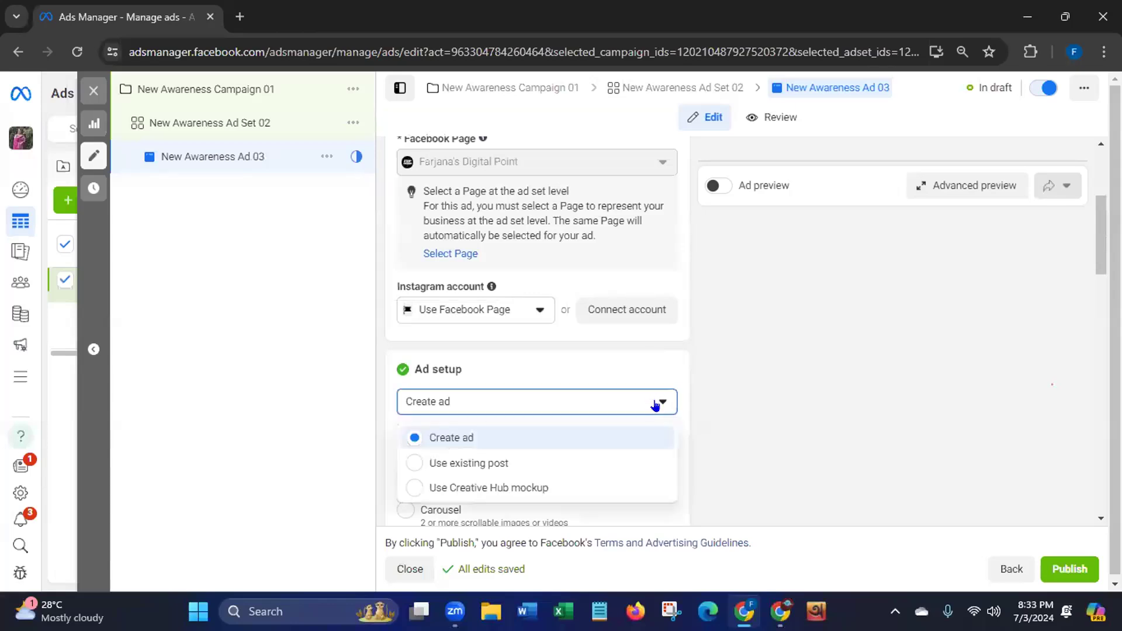
click(467, 440)
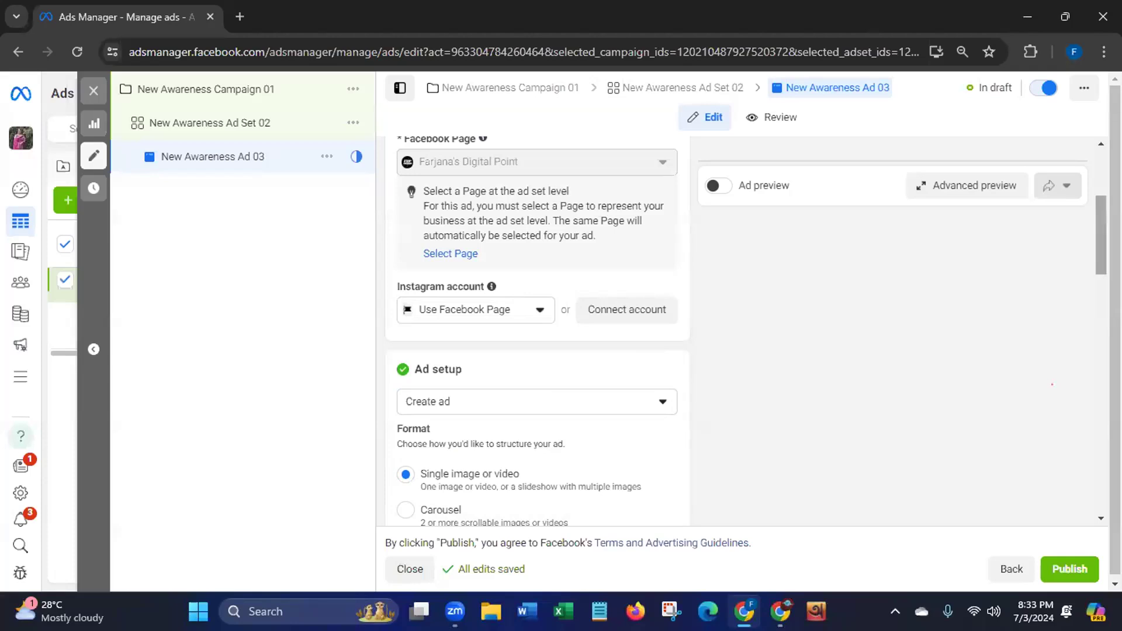
scroll(1011, 339, down, 1)
scroll(538, 327, down, 1)
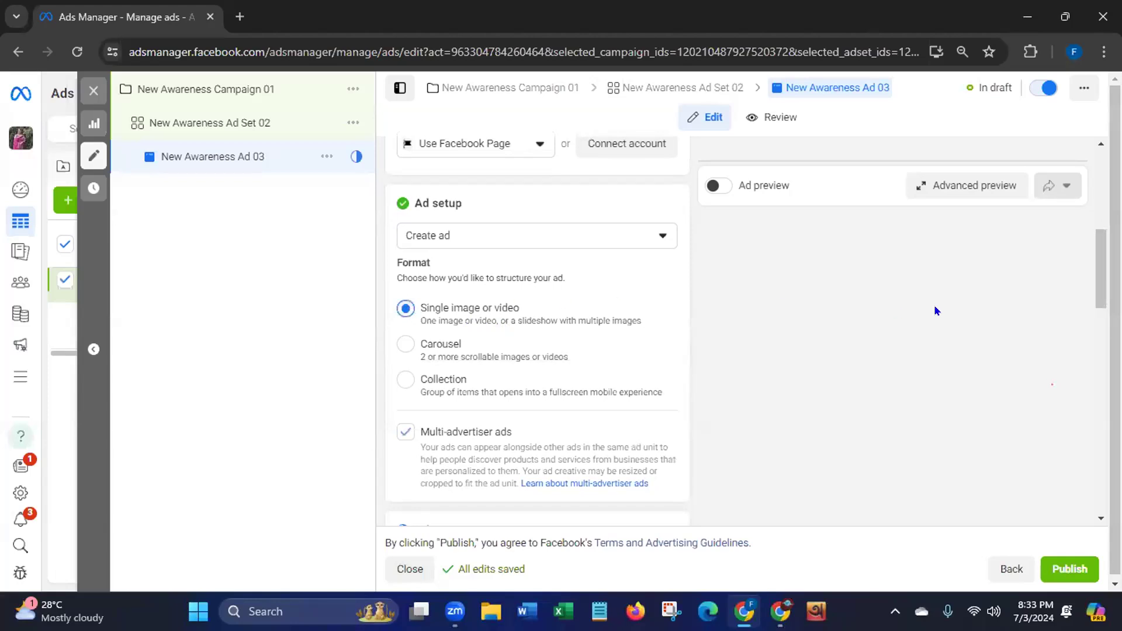
drag(1095, 282, 1096, 347)
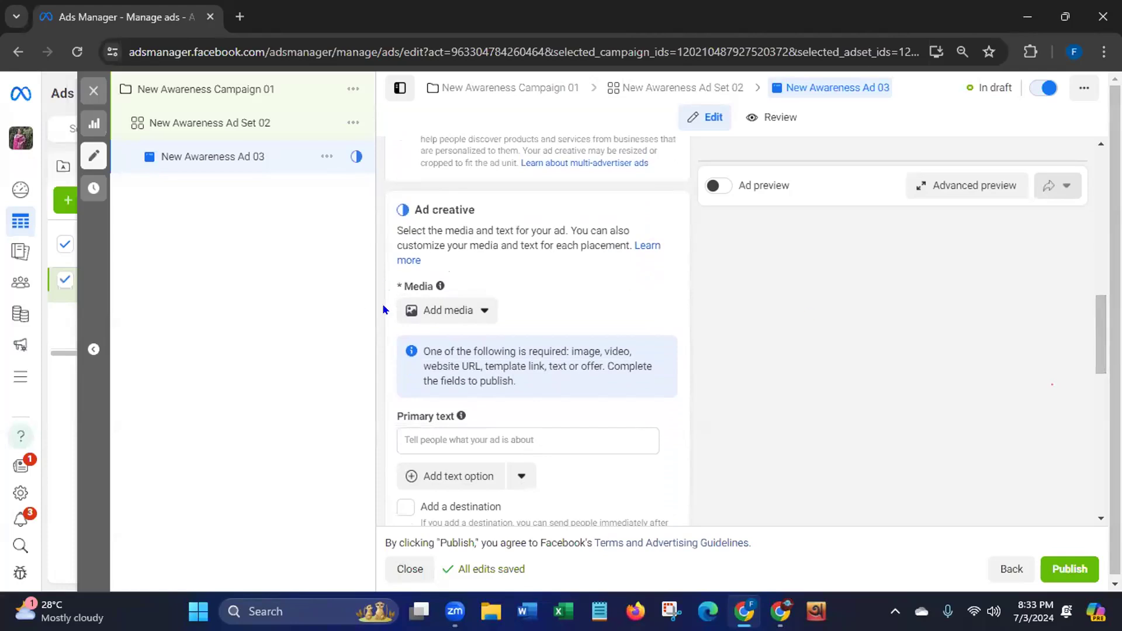
Bring up the account's image library for the ad creative using Add media > Add image
click(479, 314)
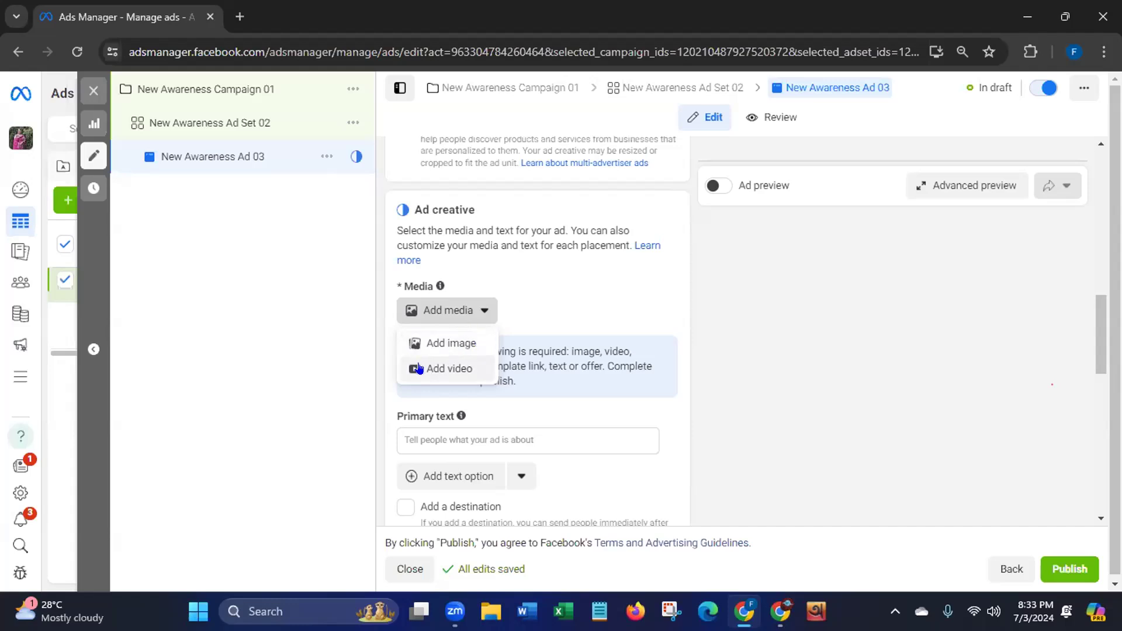
click(442, 342)
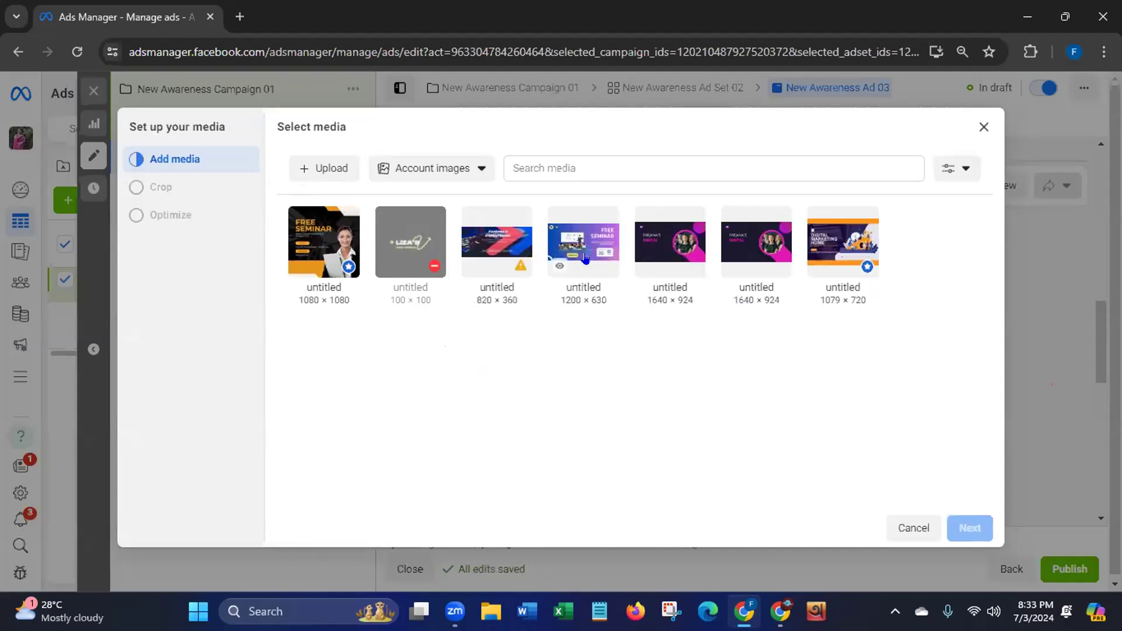
Attach the 1080×1080 FREE SEMINAR image to the ad and accept its placement crops
click(308, 271)
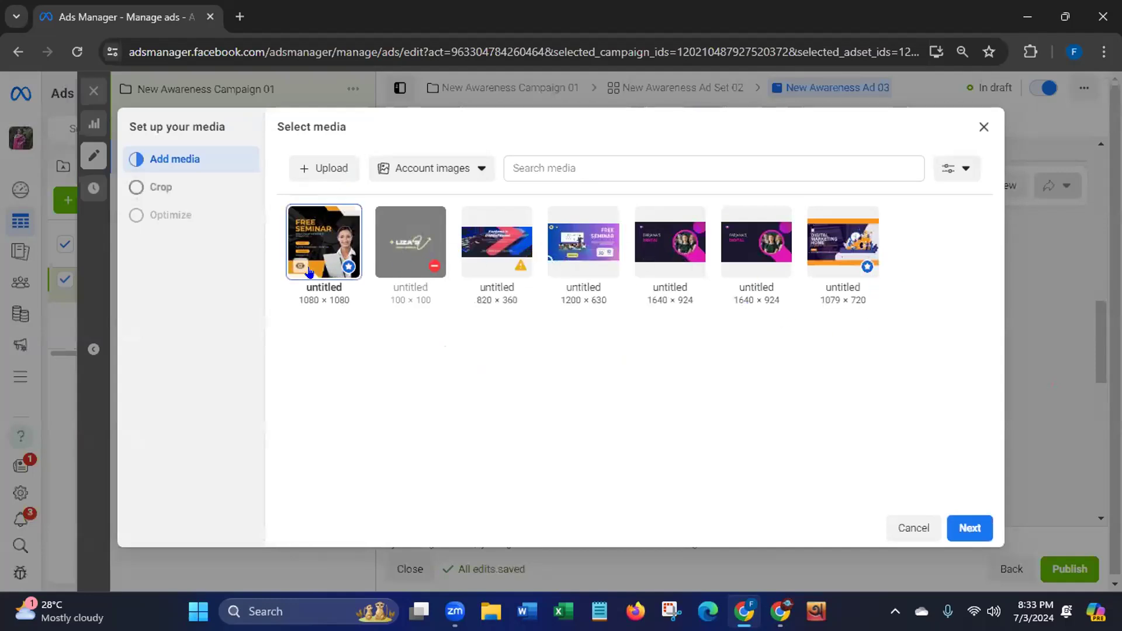
click(957, 519)
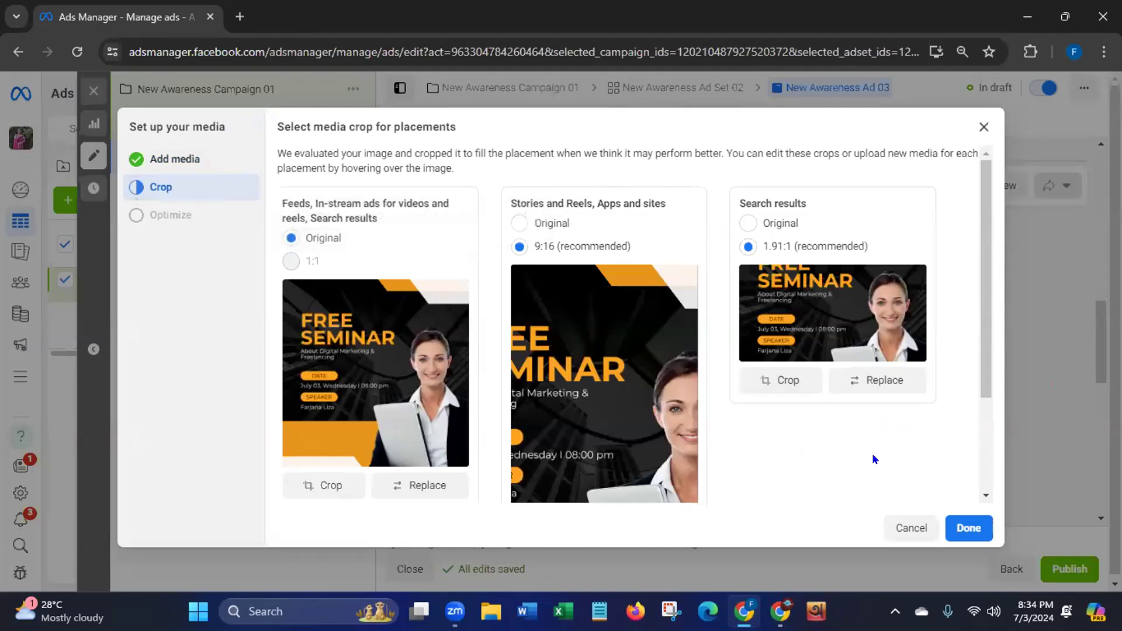
drag(986, 376, 989, 483)
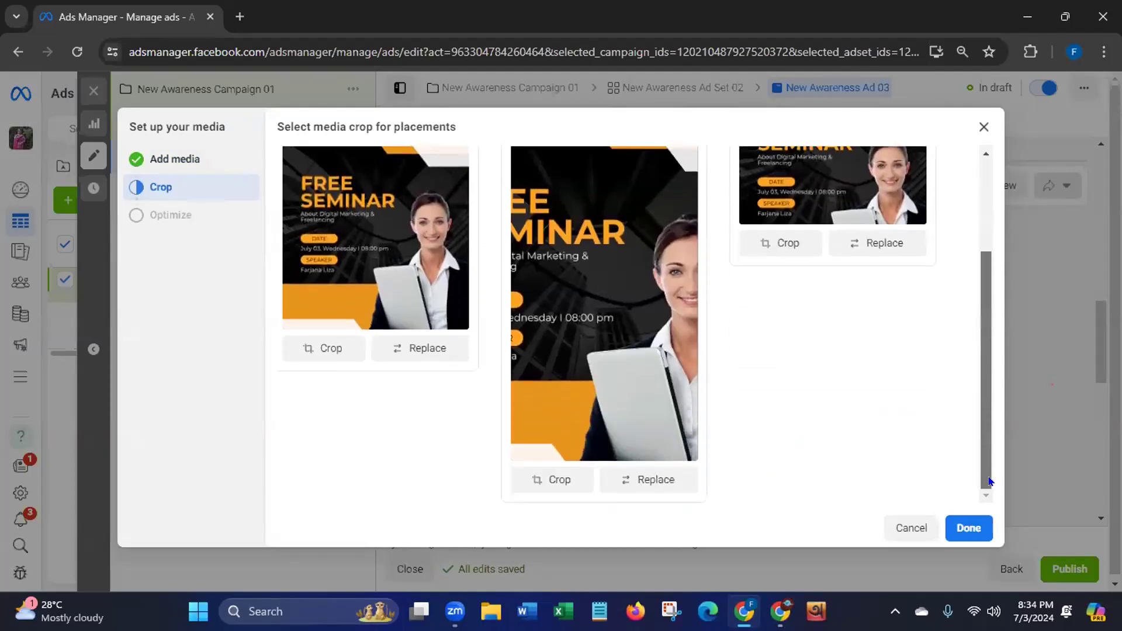
click(965, 522)
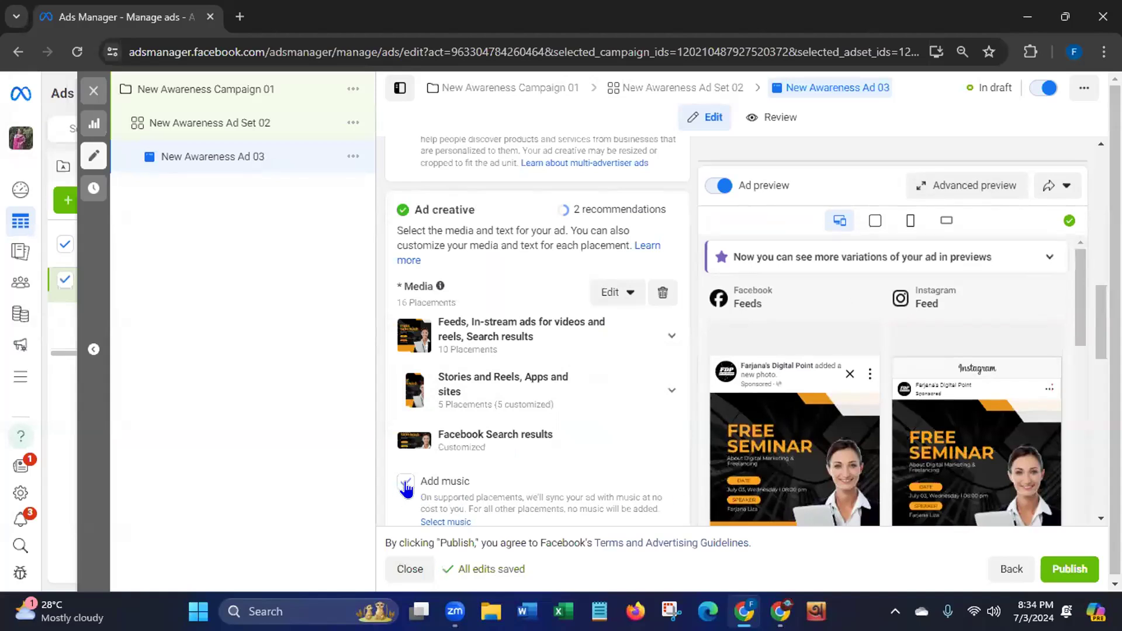
Scroll down the ad form and uncheck the Add music option
scroll(1082, 302, down, 1)
scroll(1081, 302, down, 3)
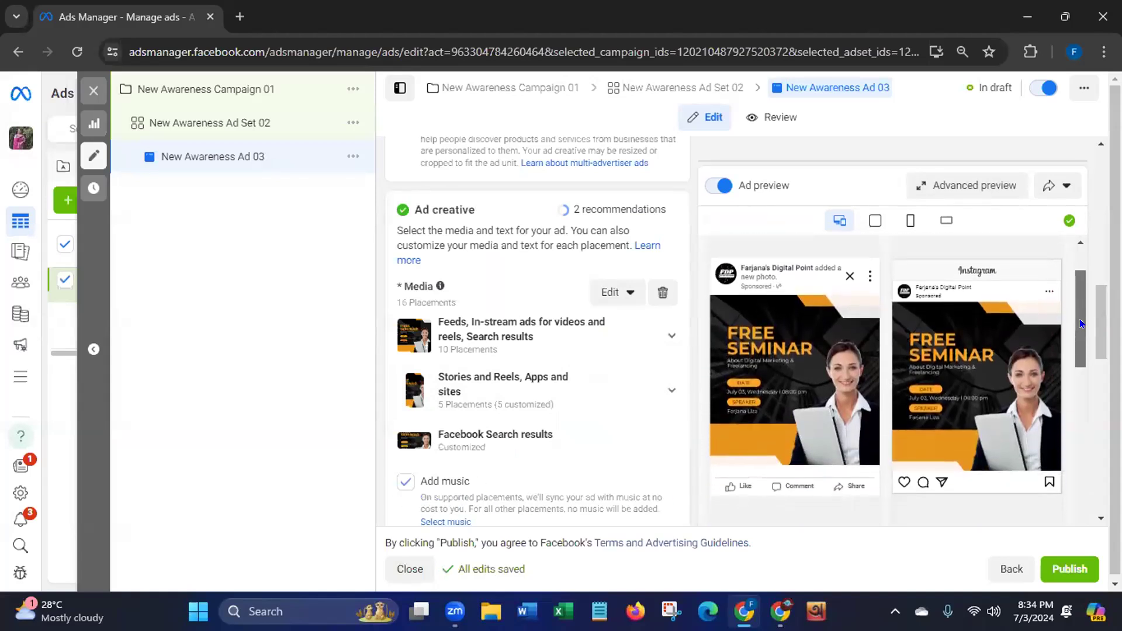
scroll(1101, 346, down, 2)
scroll(459, 342, down, 2)
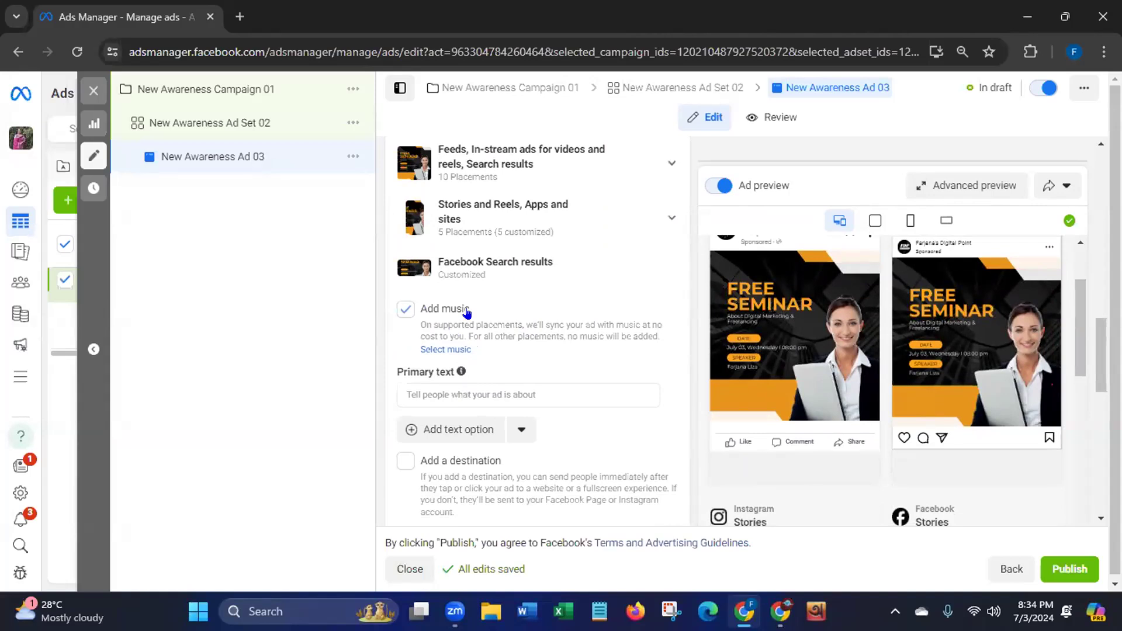
click(404, 311)
Enter the Digital Marketing & Freelancing free seminar primary text, fixing the 'nbox' and 'freeseminar' typos
click(431, 394)
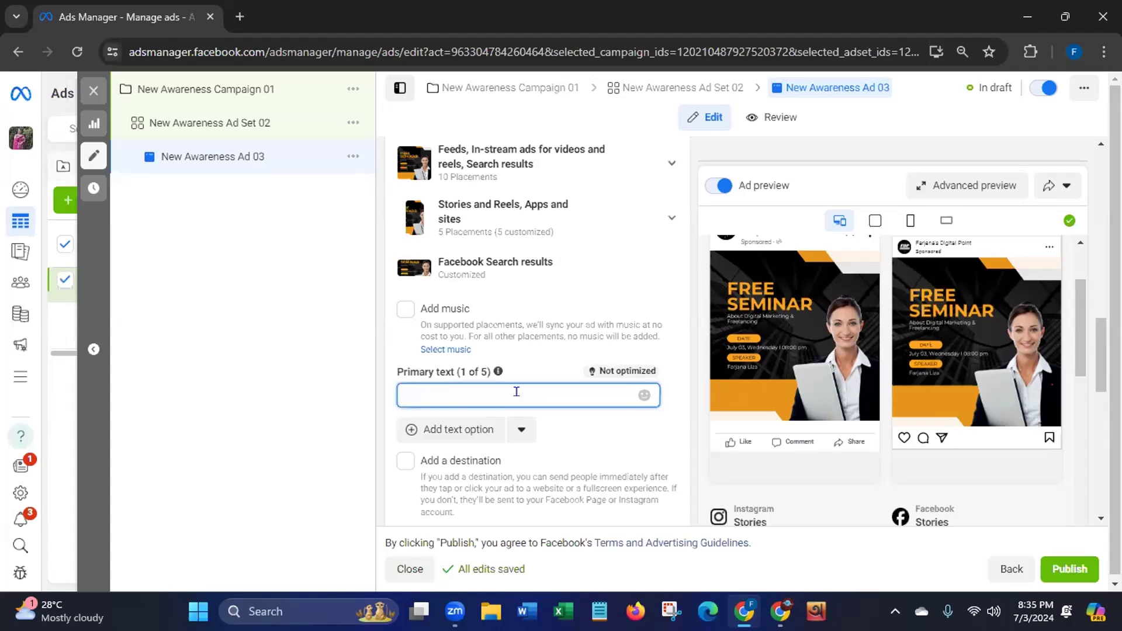
text(Those w)
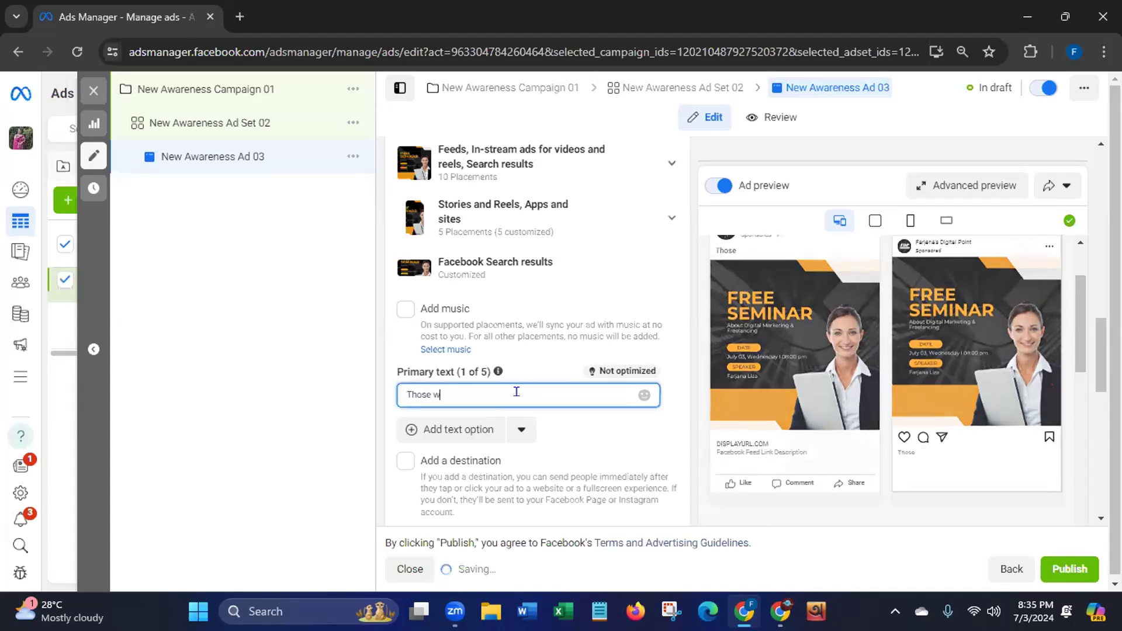
text(ho are)
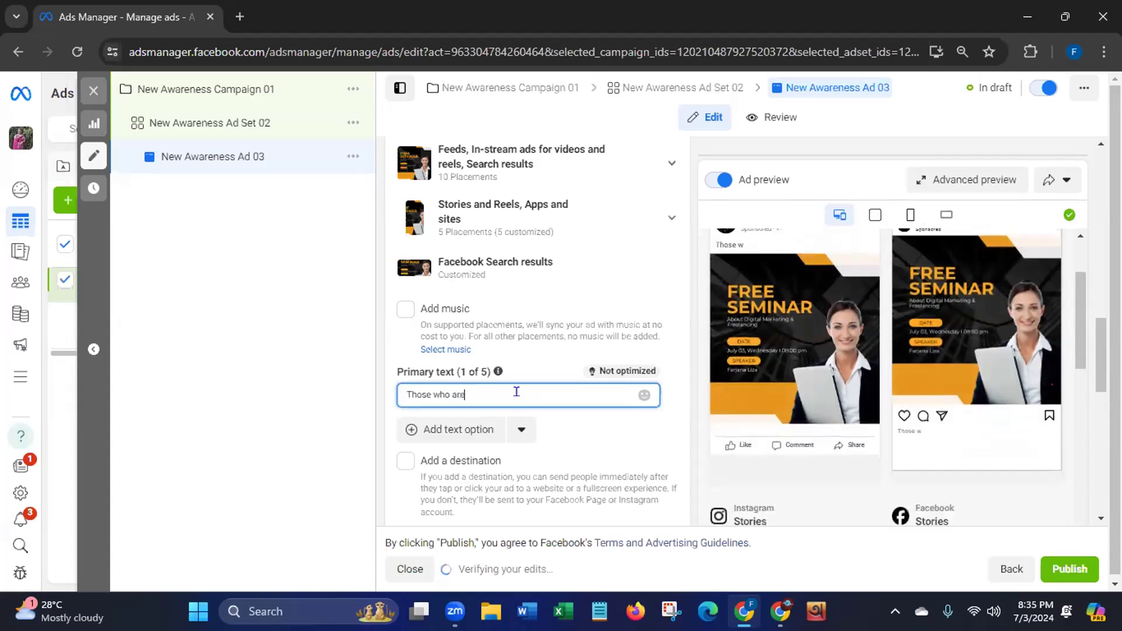
text( interested in Digital Mar)
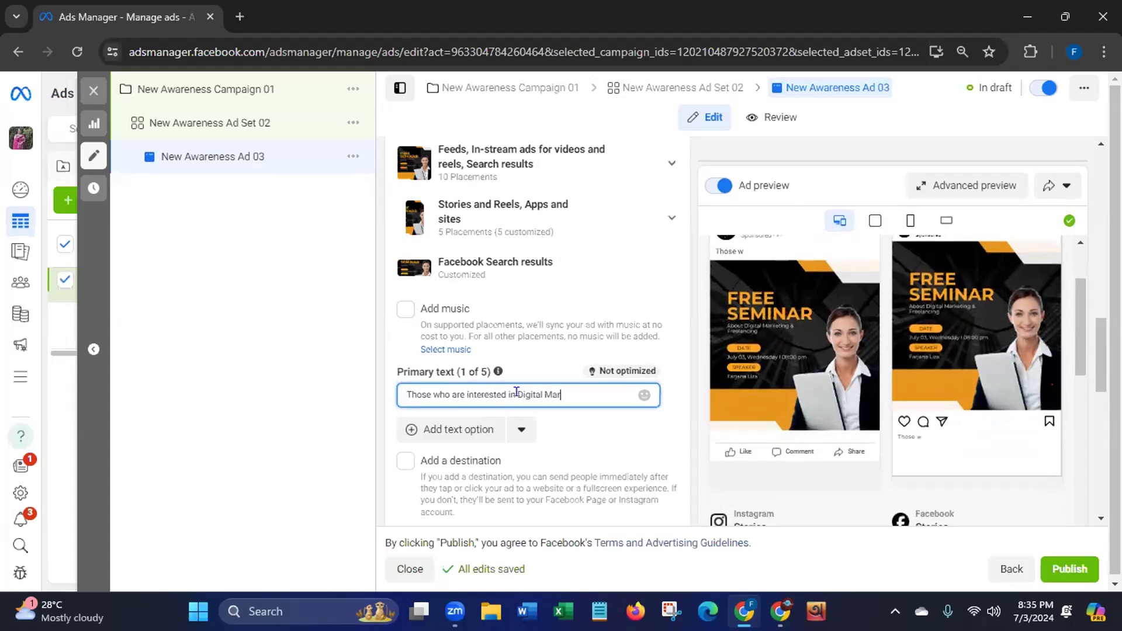
text(keting & Freela)
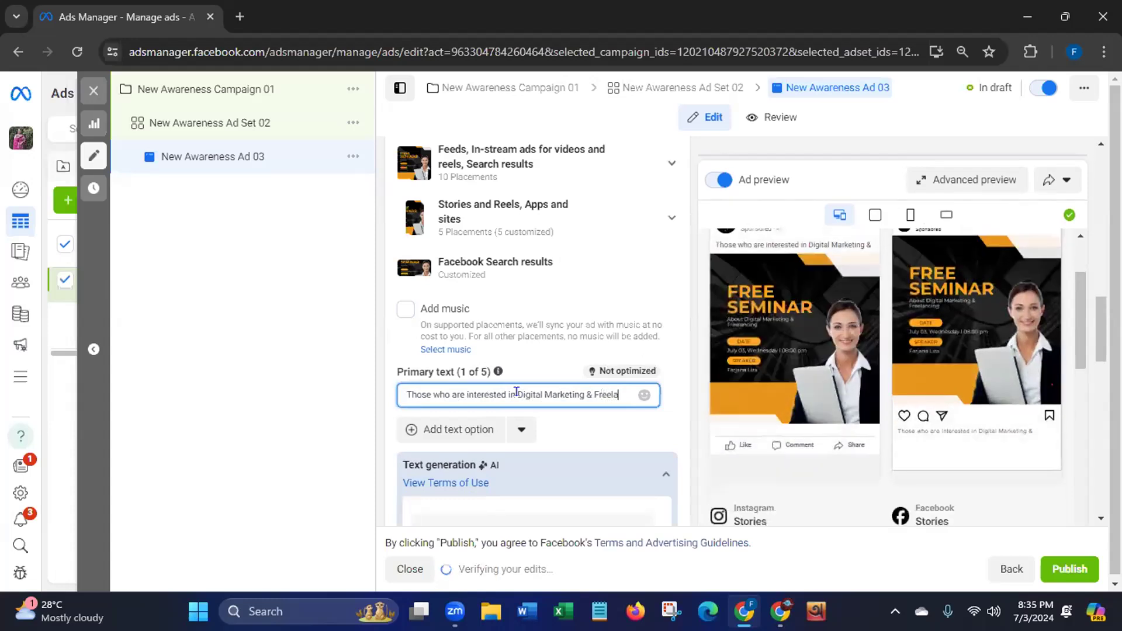
text(ncing can join our )
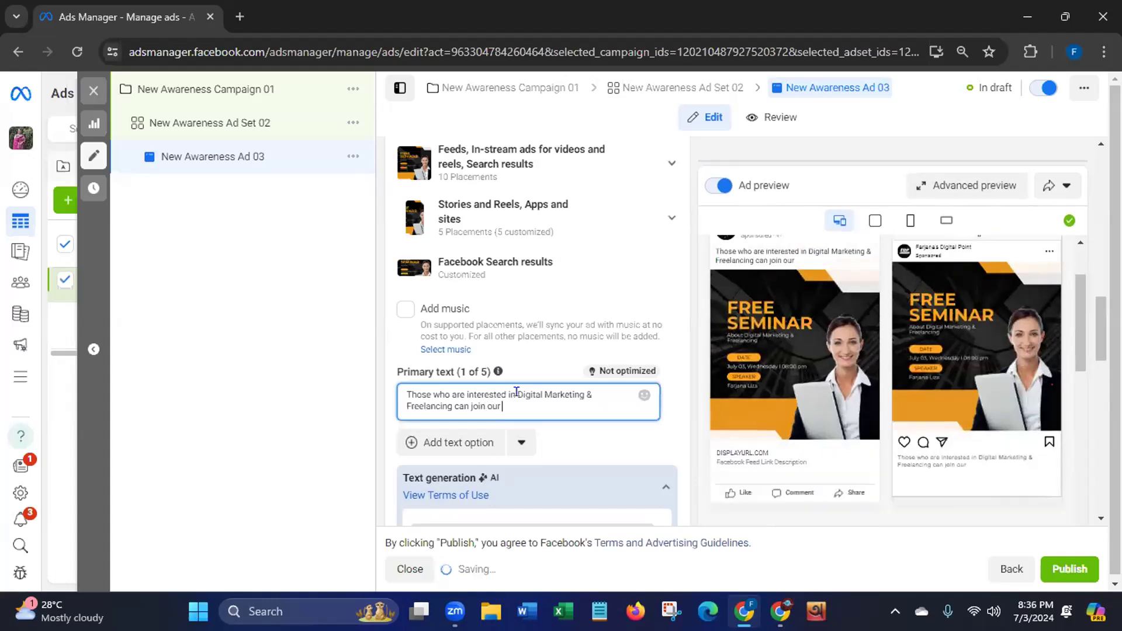
text(free)
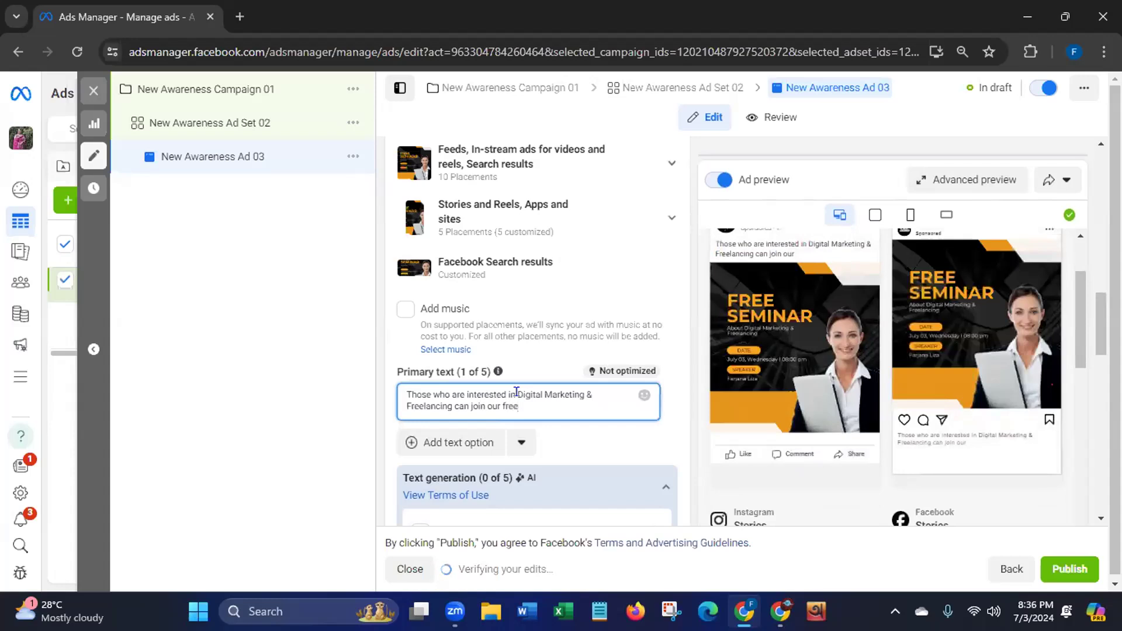
text(sem)
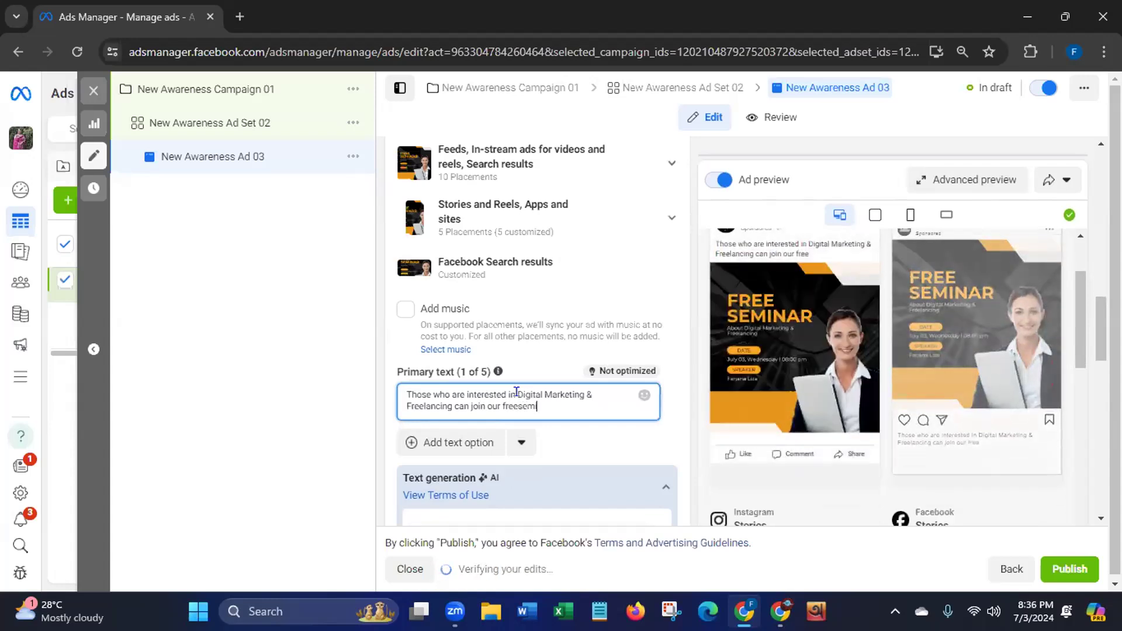
text(inar)
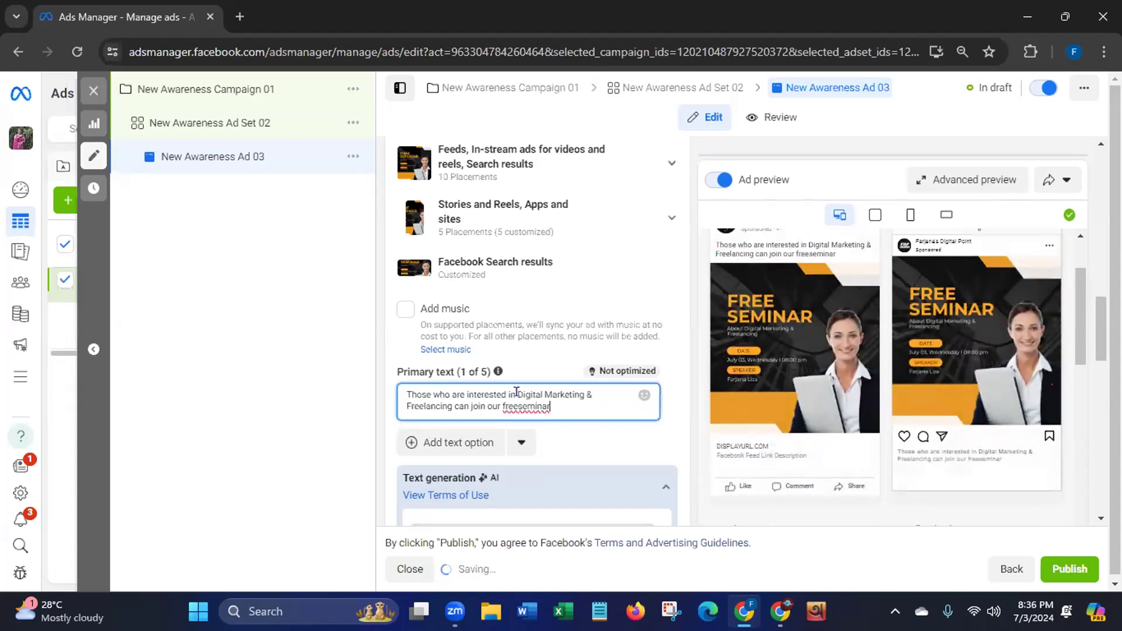
text(.)
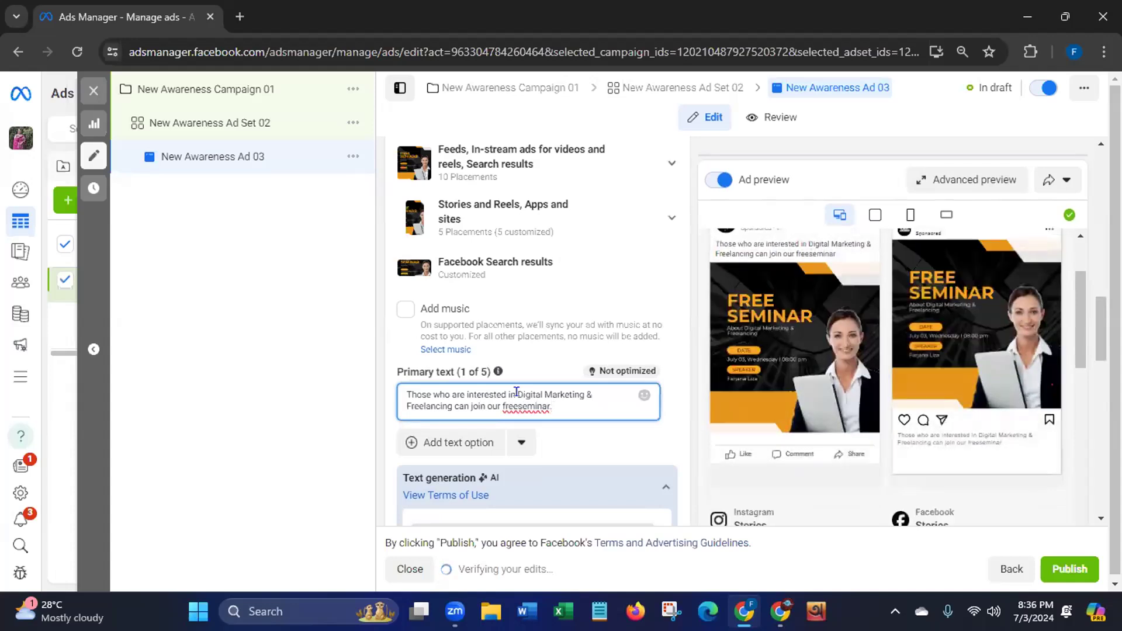
text( For more de)
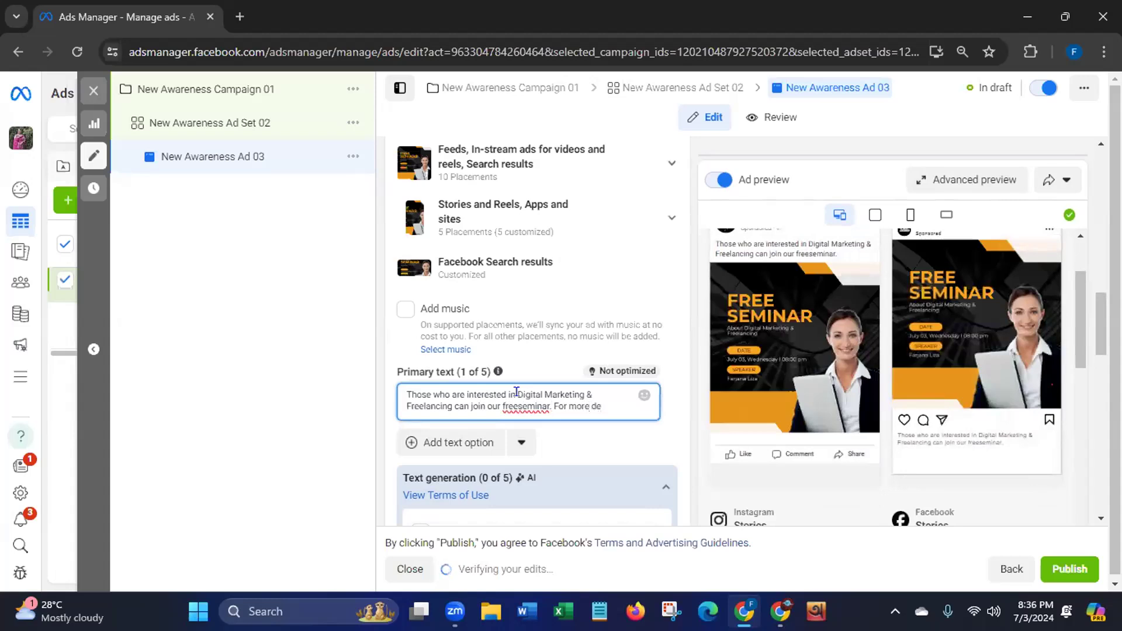
text(tail)
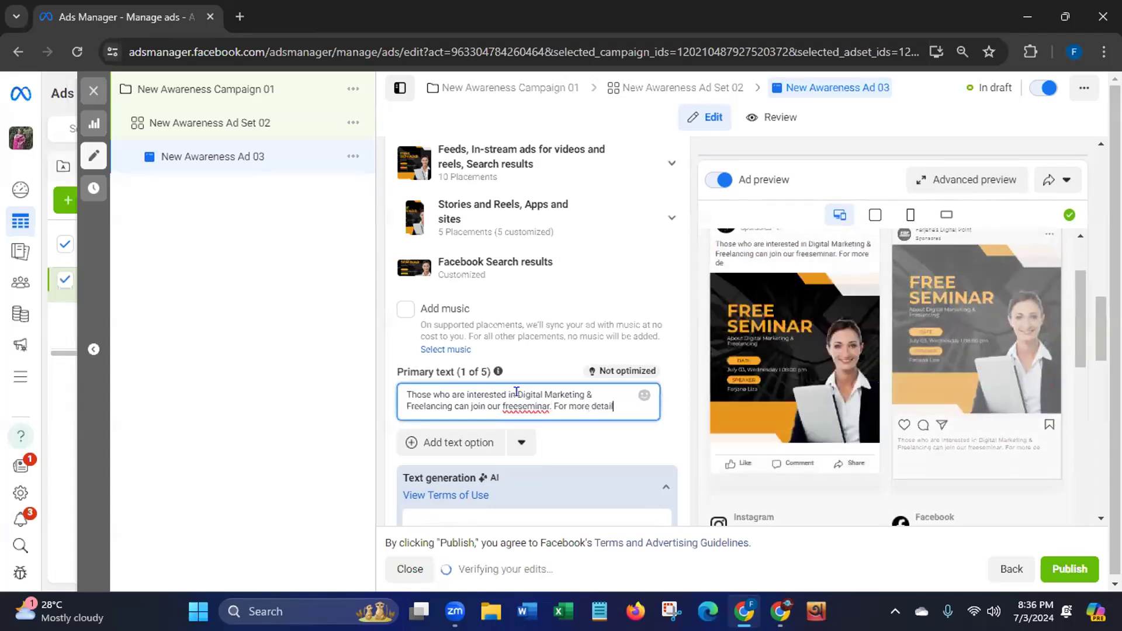
text(s, ple)
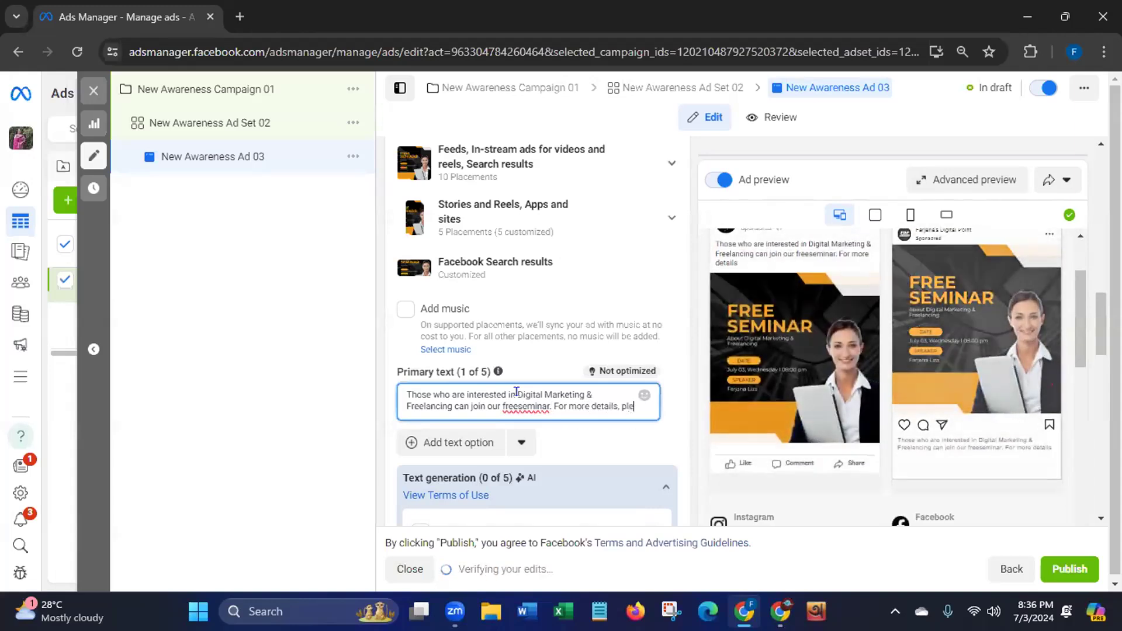
text(ase)
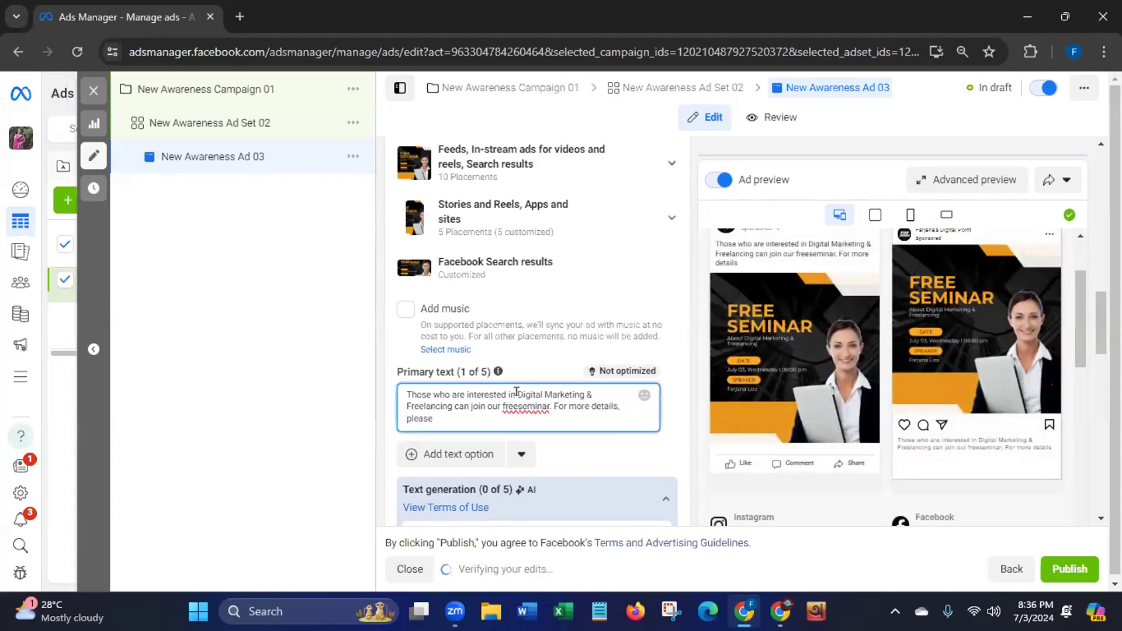
text( nbo)
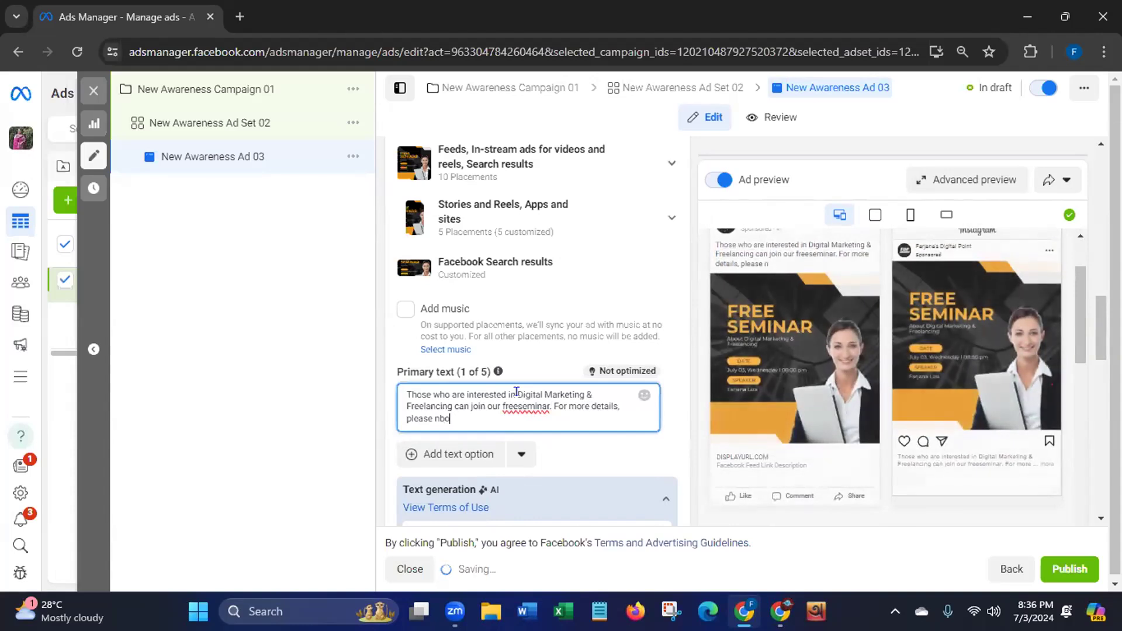
text(x )
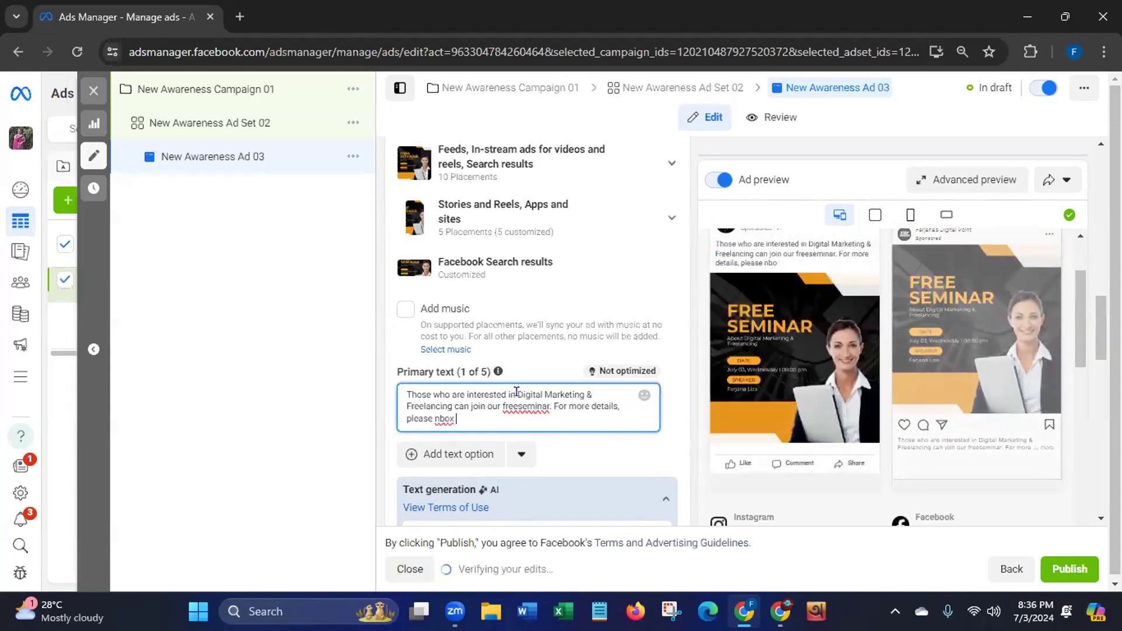
text(us)
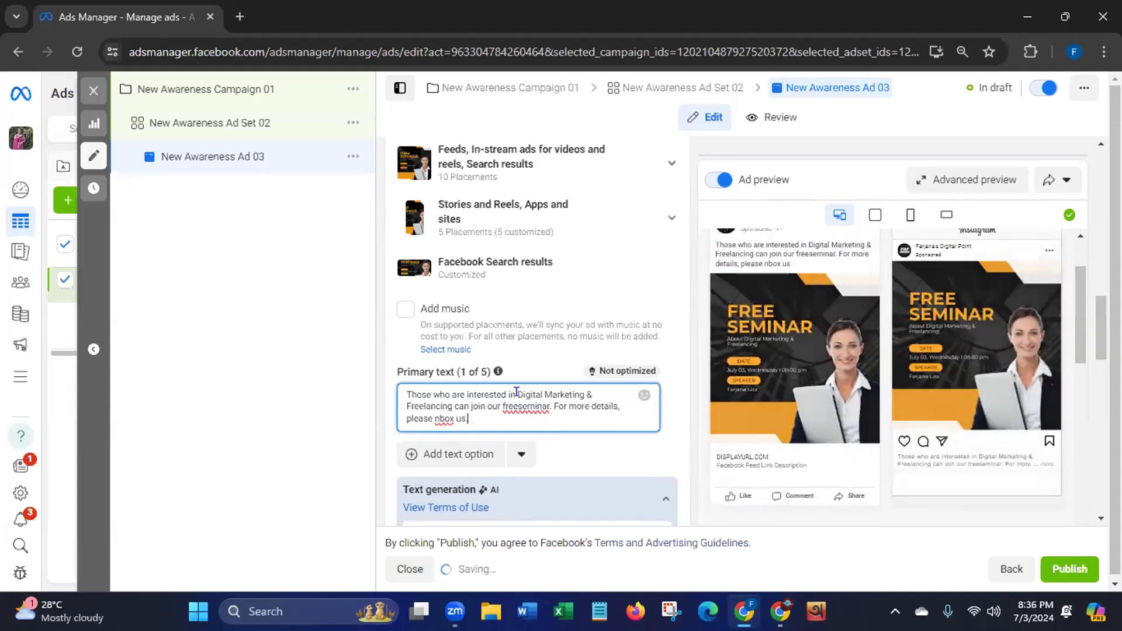
text(.)
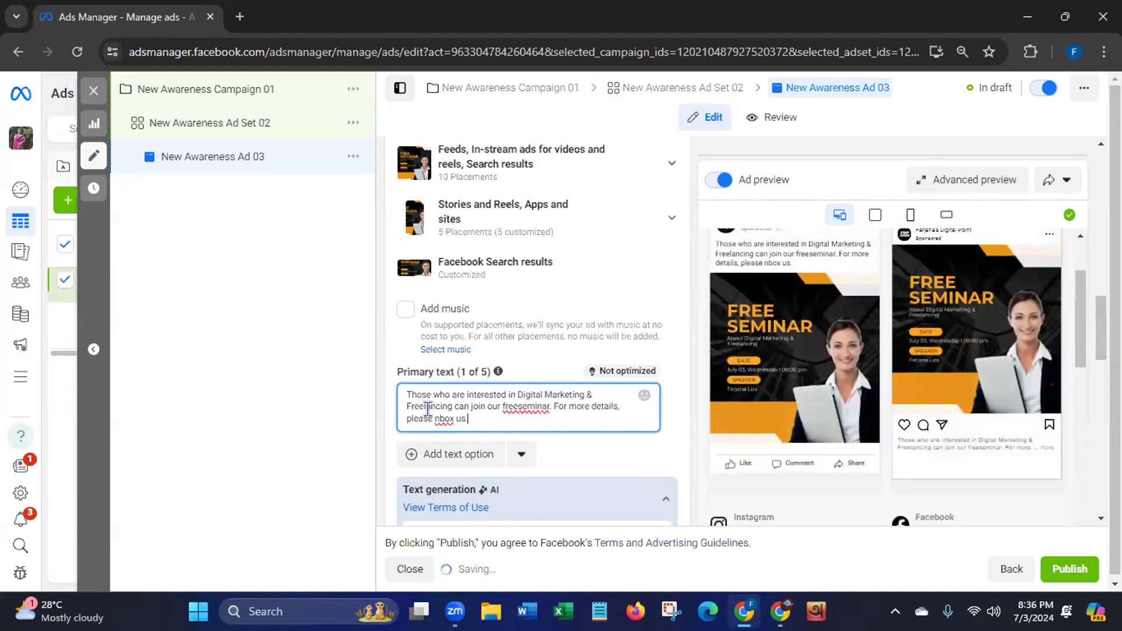
click(434, 418)
text(i)
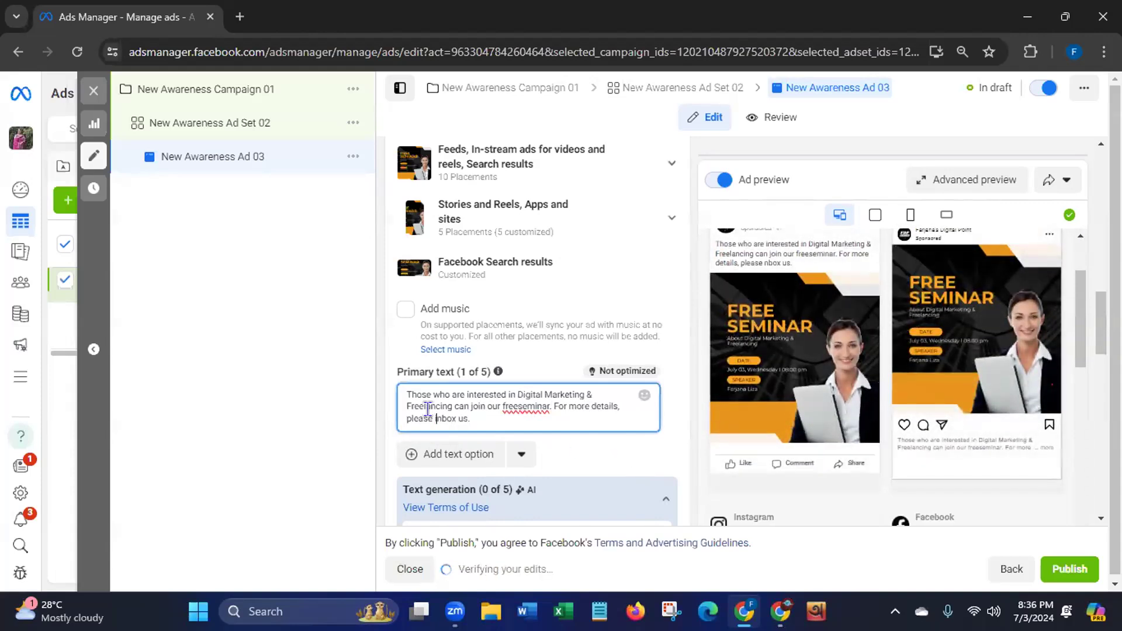
click(519, 406)
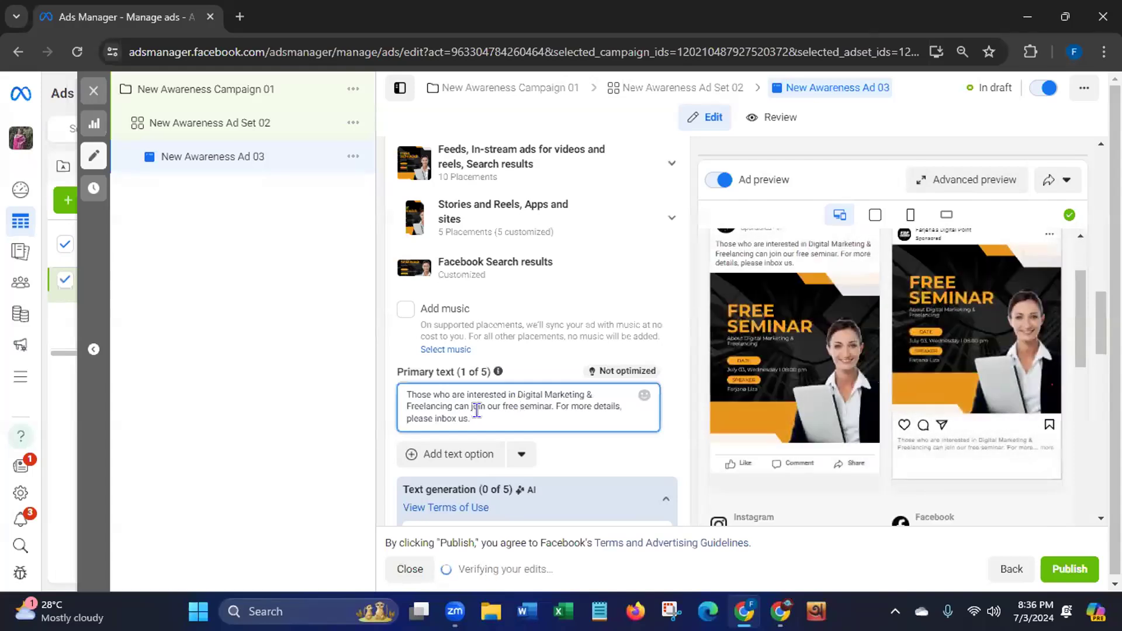
click(1071, 311)
drag(1072, 312, 1080, 285)
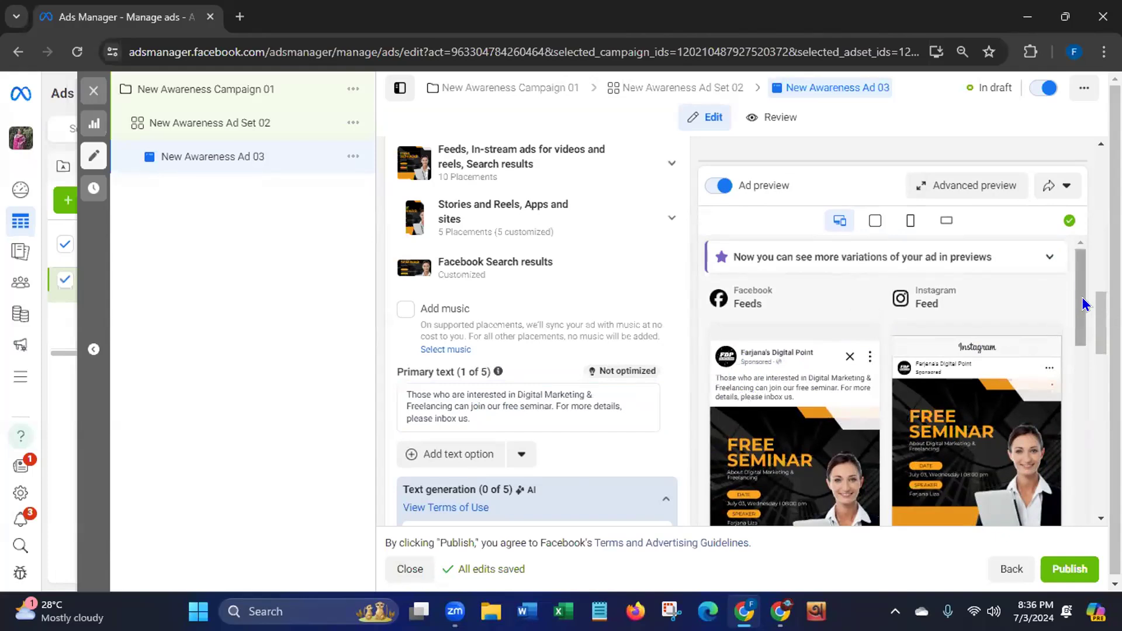
drag(1081, 303, 1078, 489)
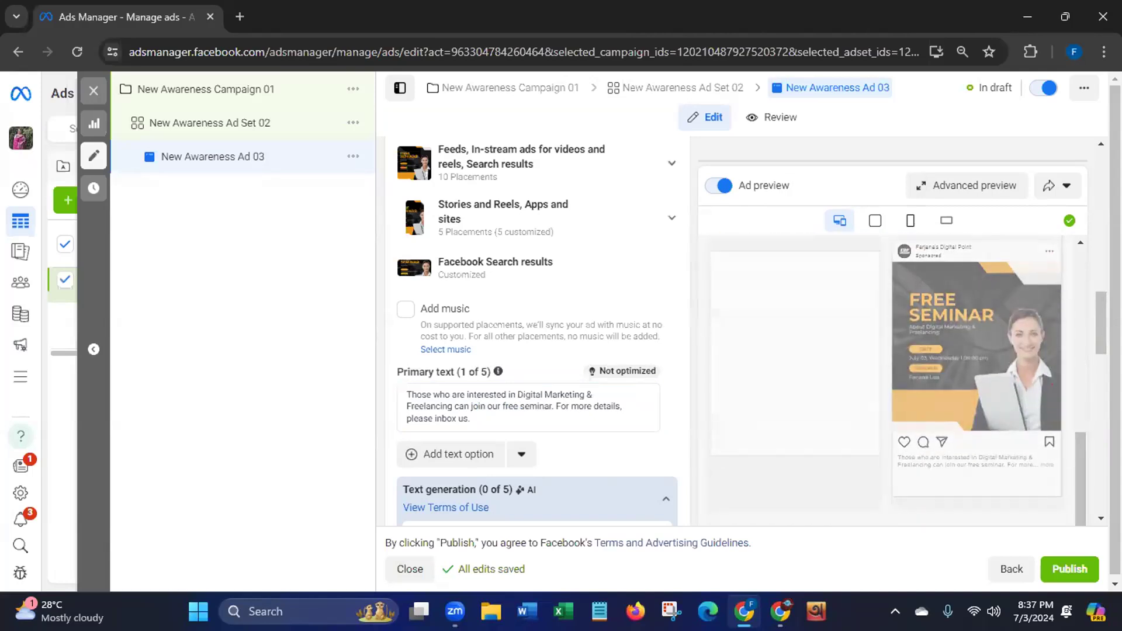
drag(1101, 323, 1101, 372)
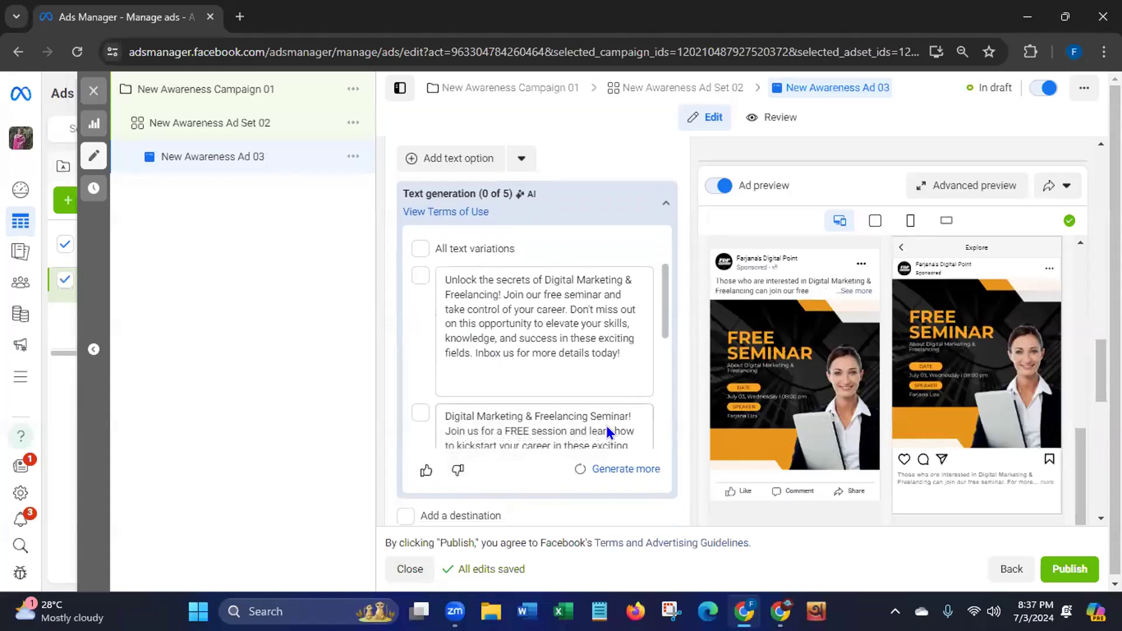
Add a destination and pick the AI headline 'Unlock Your Potential: Join Our Seminar'
mouse_move(520, 193)
drag(1101, 363, 1101, 400)
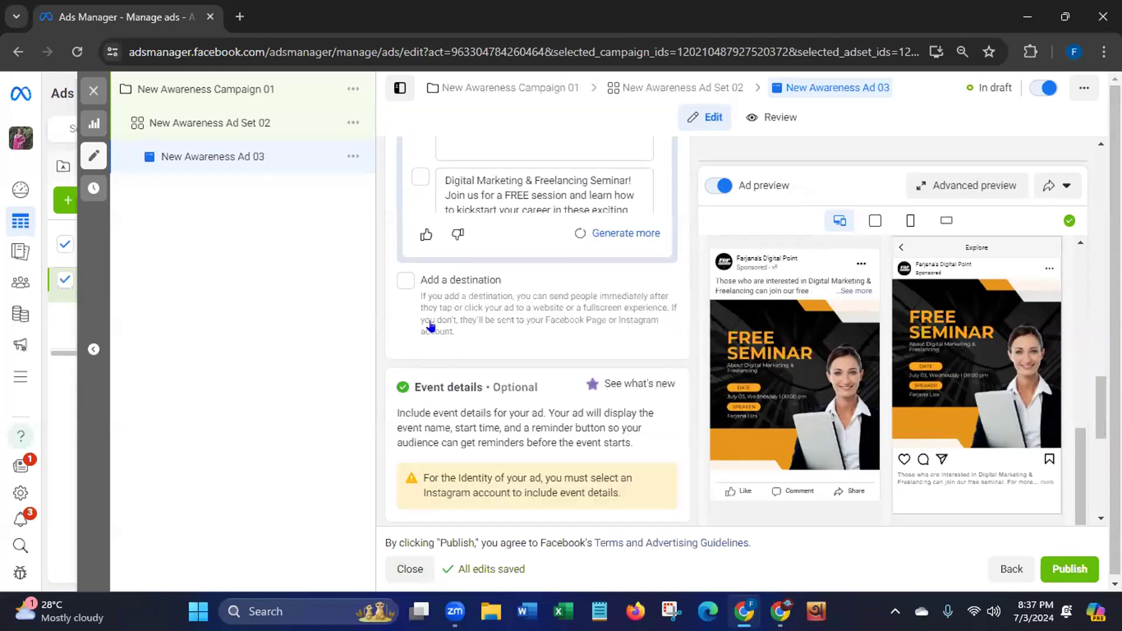
click(404, 281)
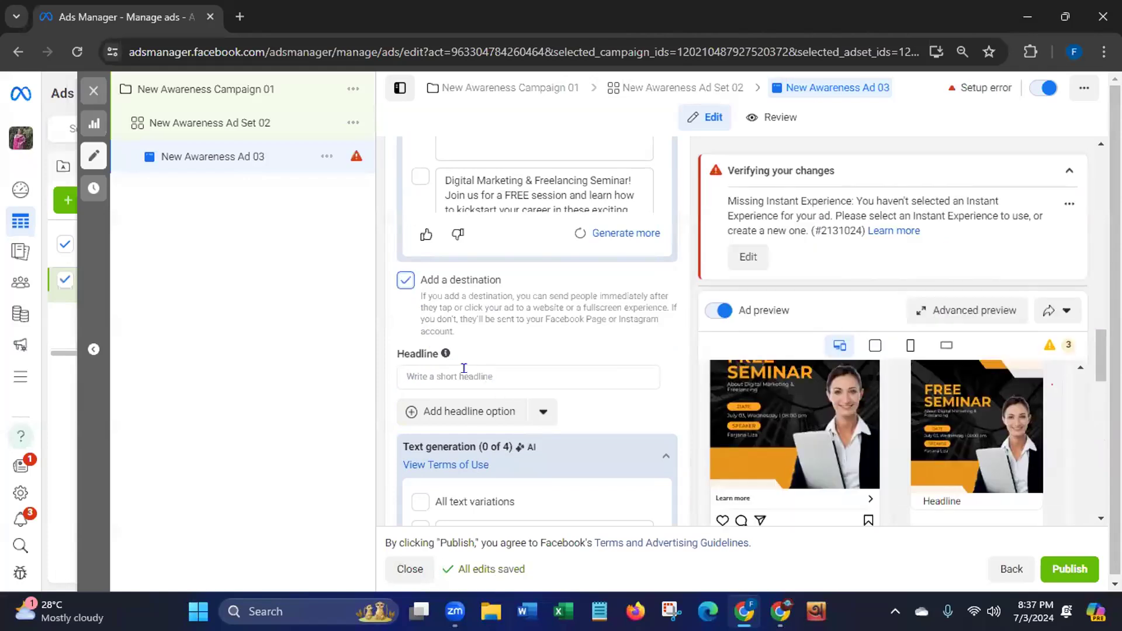
click(464, 369)
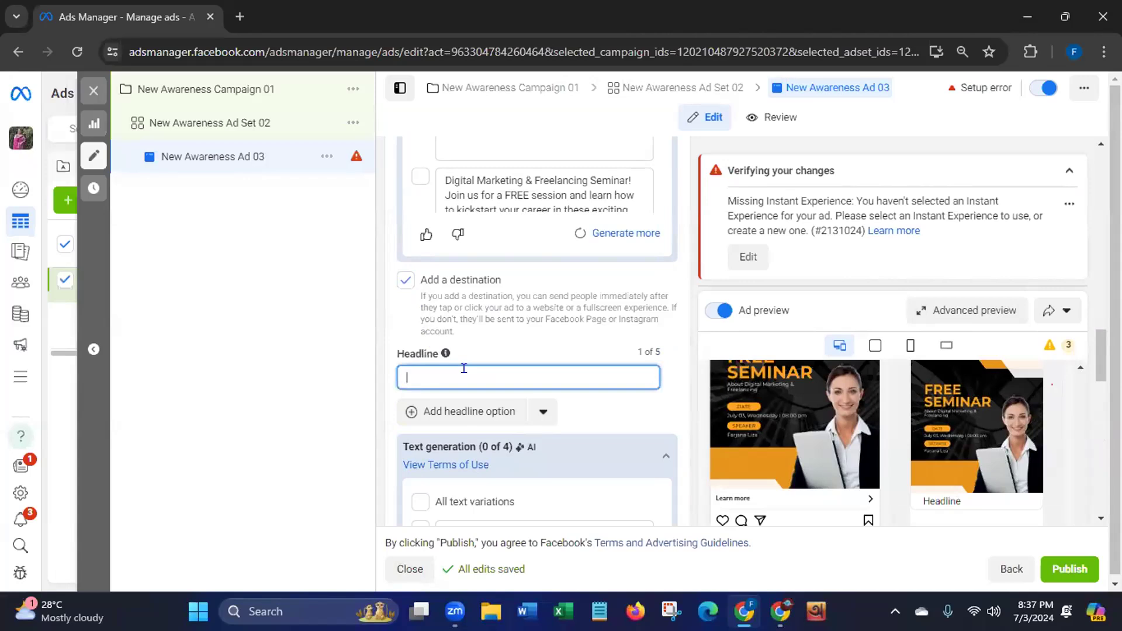
drag(1100, 356, 1100, 380)
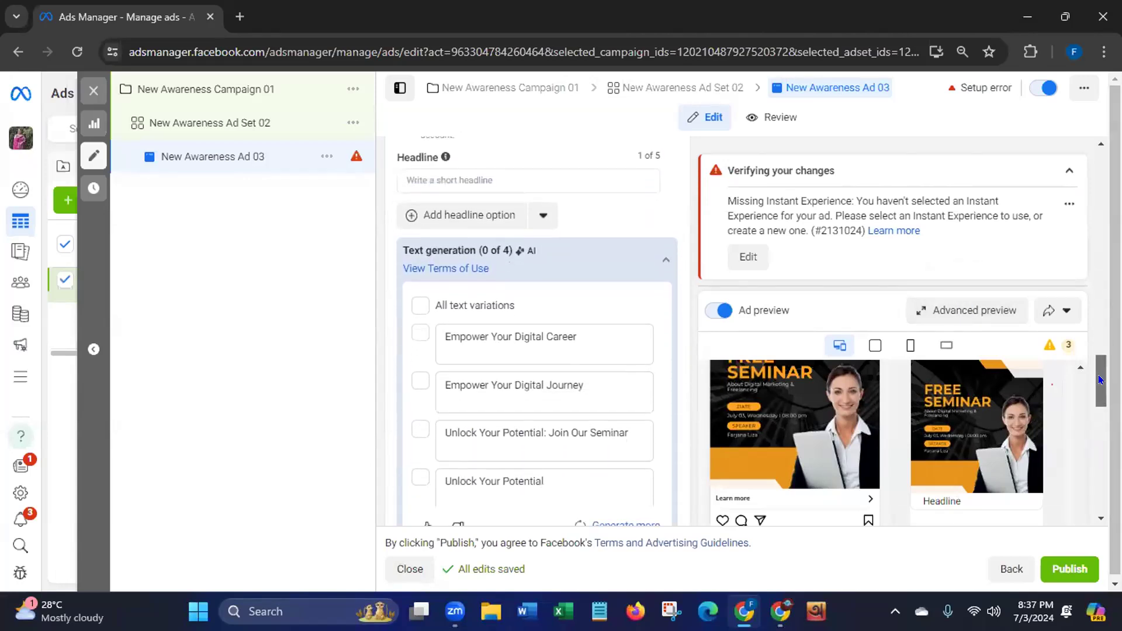
click(418, 431)
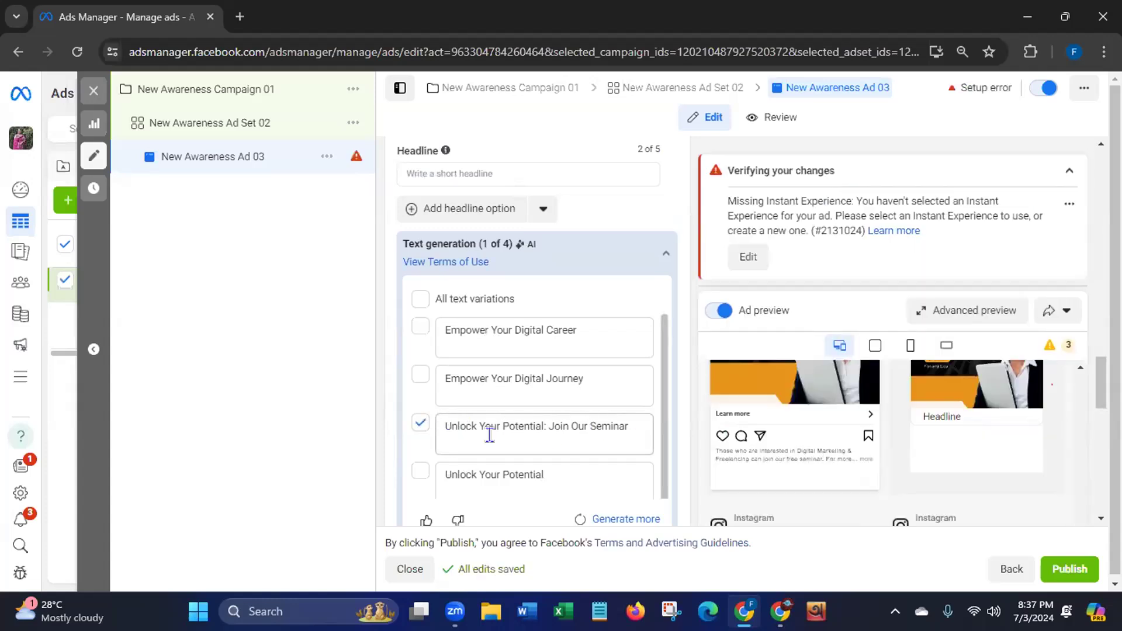
scroll(536, 327, up, 10)
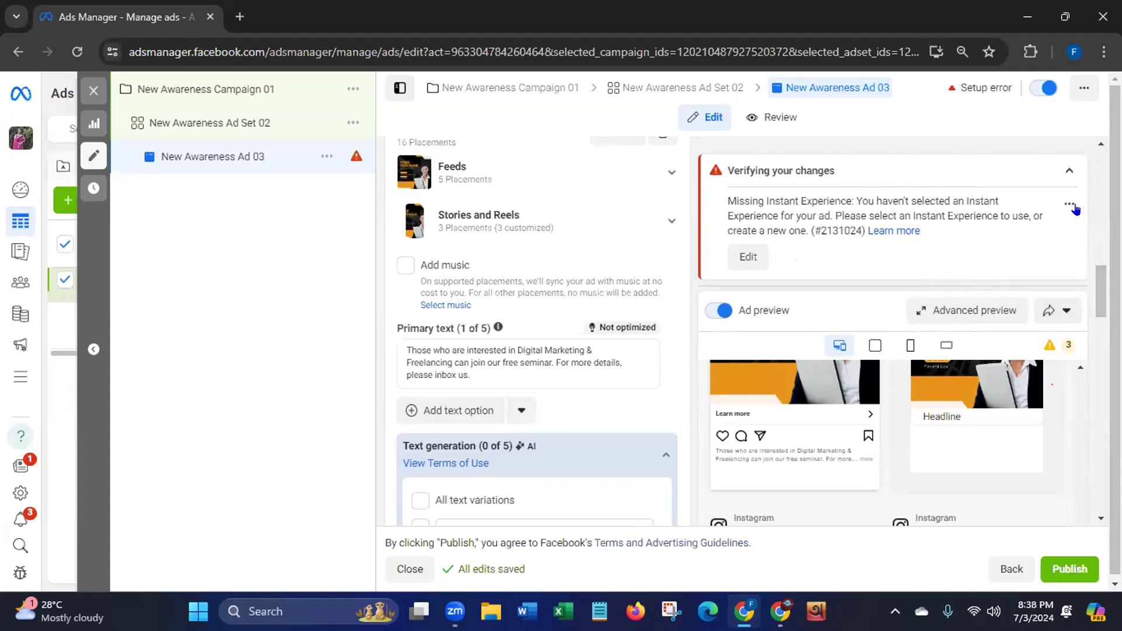
click(1069, 174)
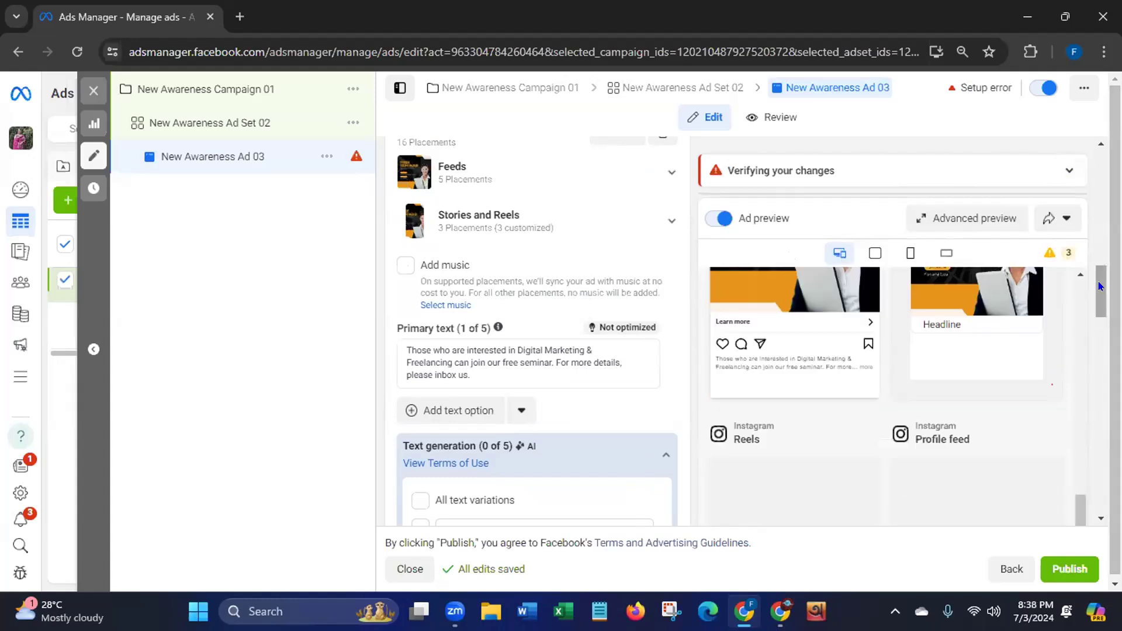
drag(1099, 286, 1097, 430)
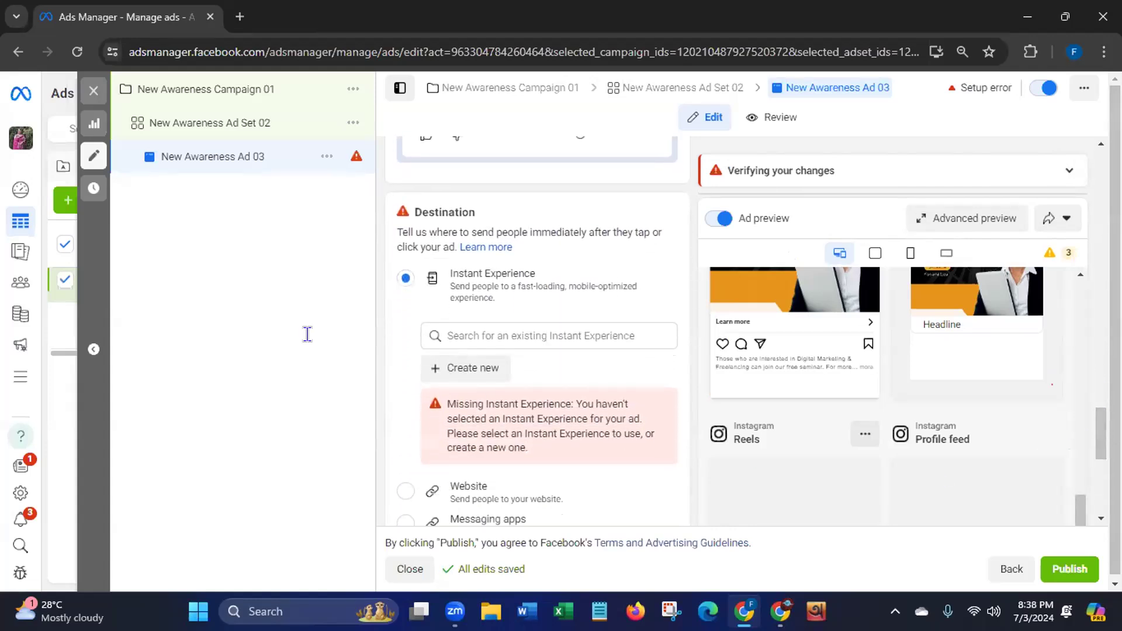
click(404, 279)
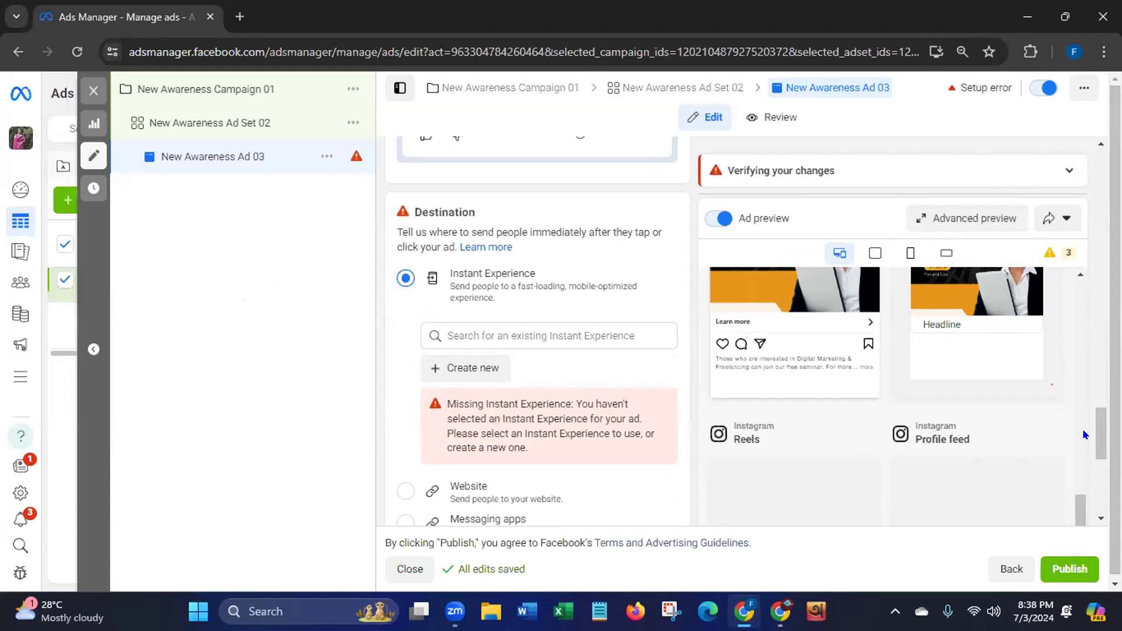
mouse_move(1101, 426)
mouse_down()
mouse_move(1105, 454)
mouse_move(1104, 424)
mouse_up()
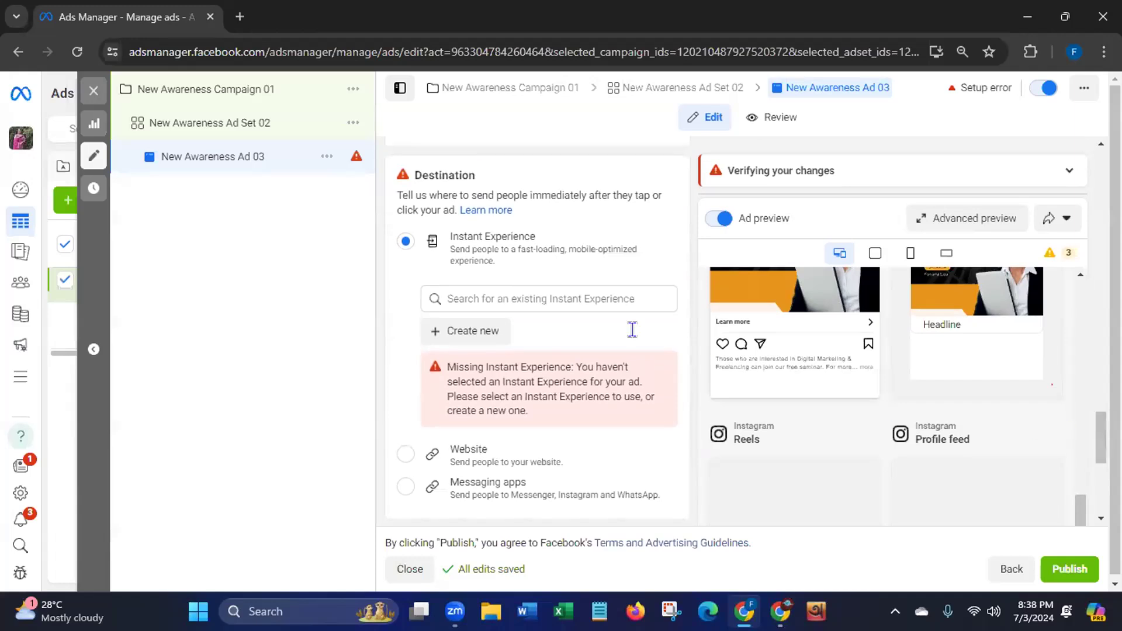
click(455, 334)
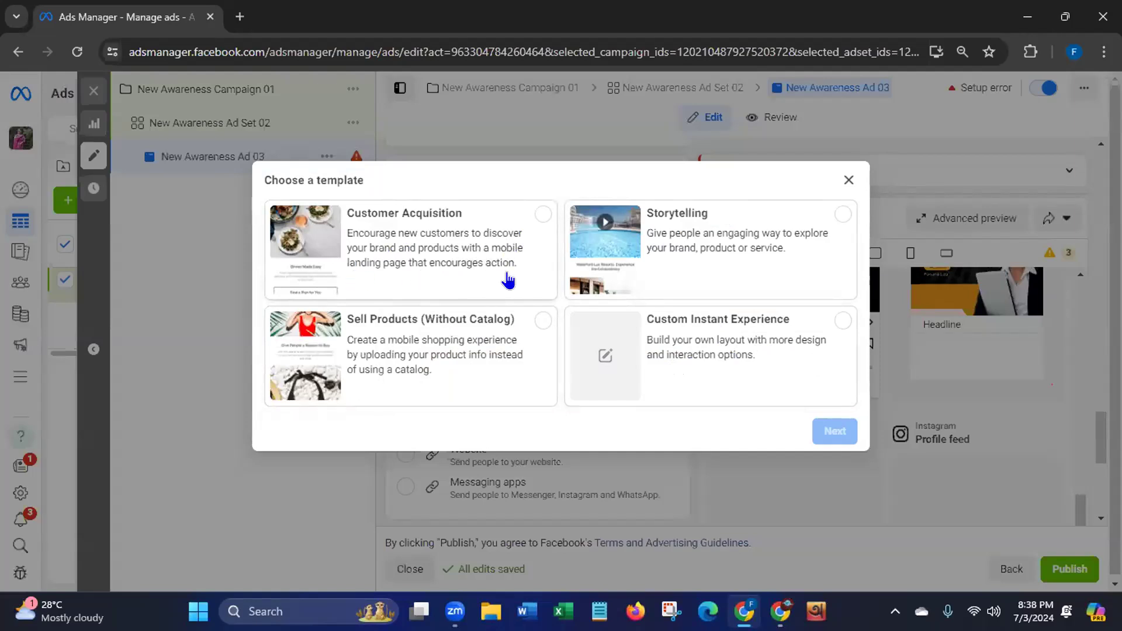
click(842, 214)
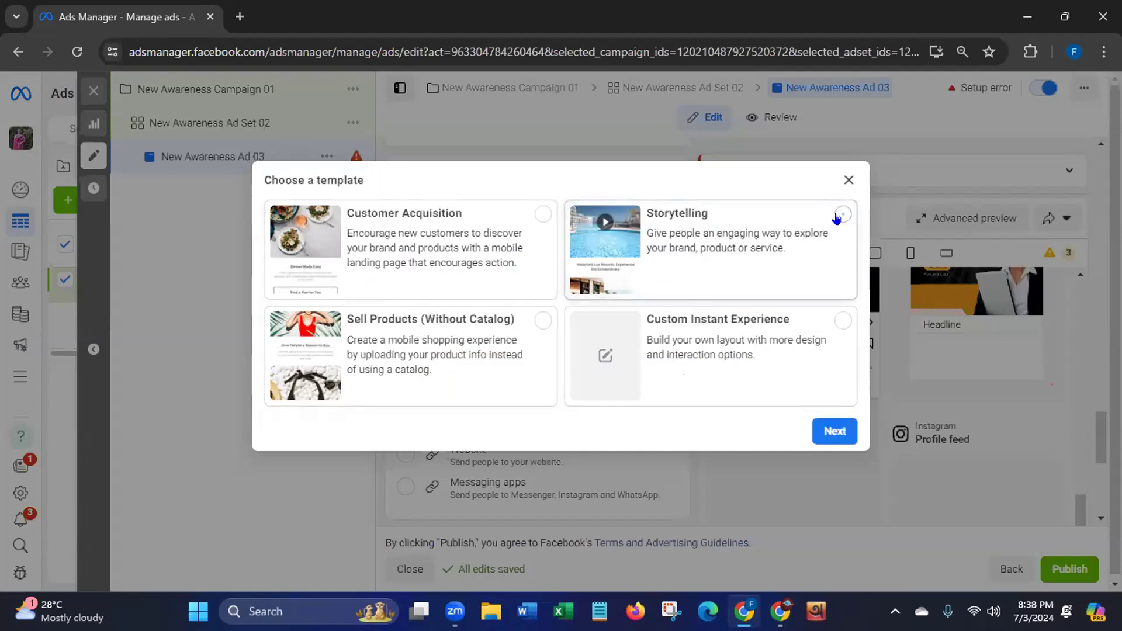
click(824, 431)
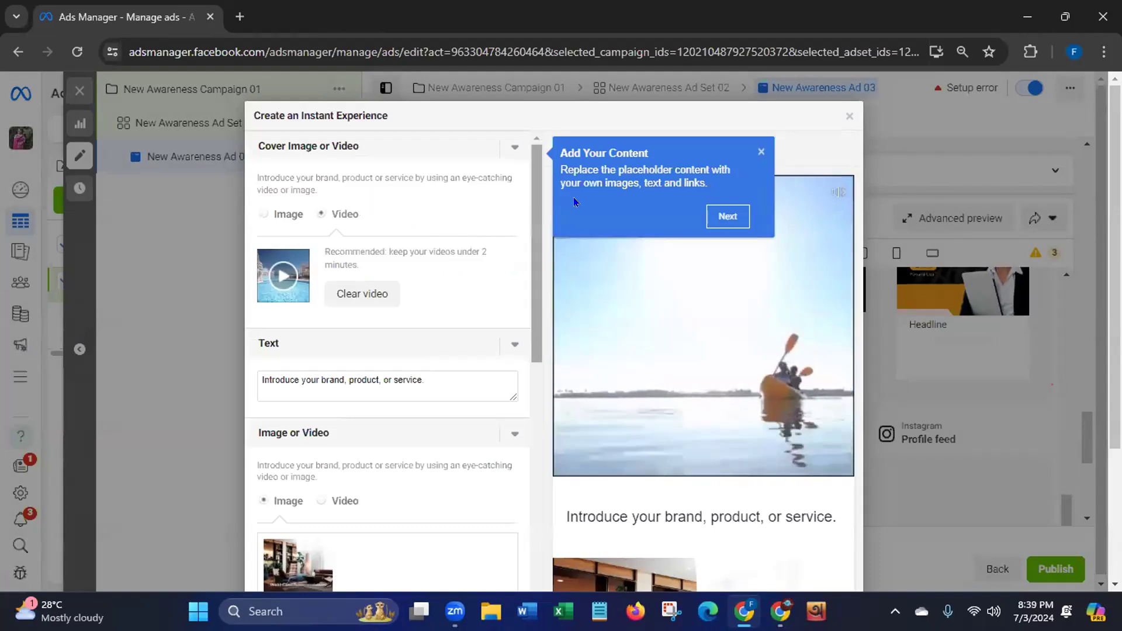
click(847, 116)
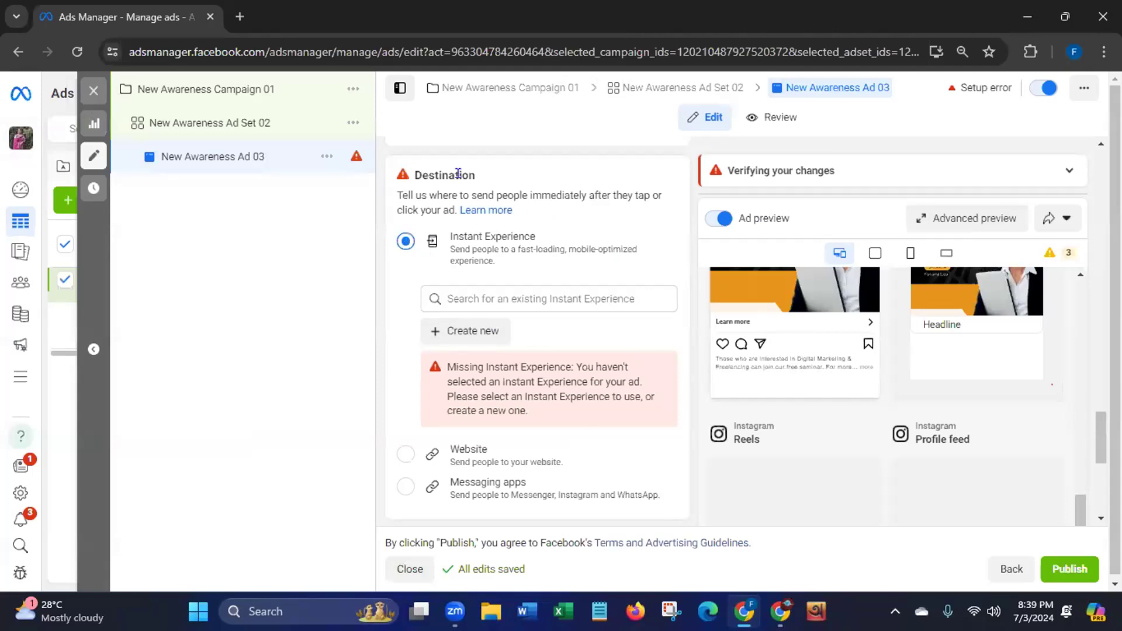
Scroll through the ad editor, then review the ad set and New Awareness Campaign 01 settings
drag(1099, 423, 1084, 288)
drag(1079, 508, 1066, 283)
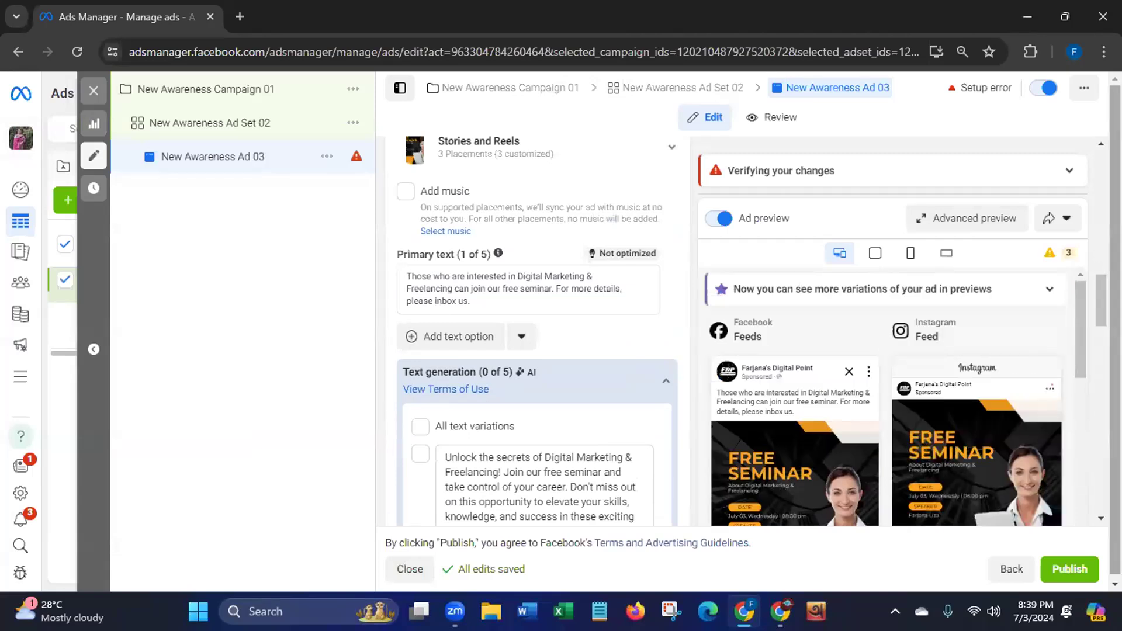
drag(1101, 299, 1098, 496)
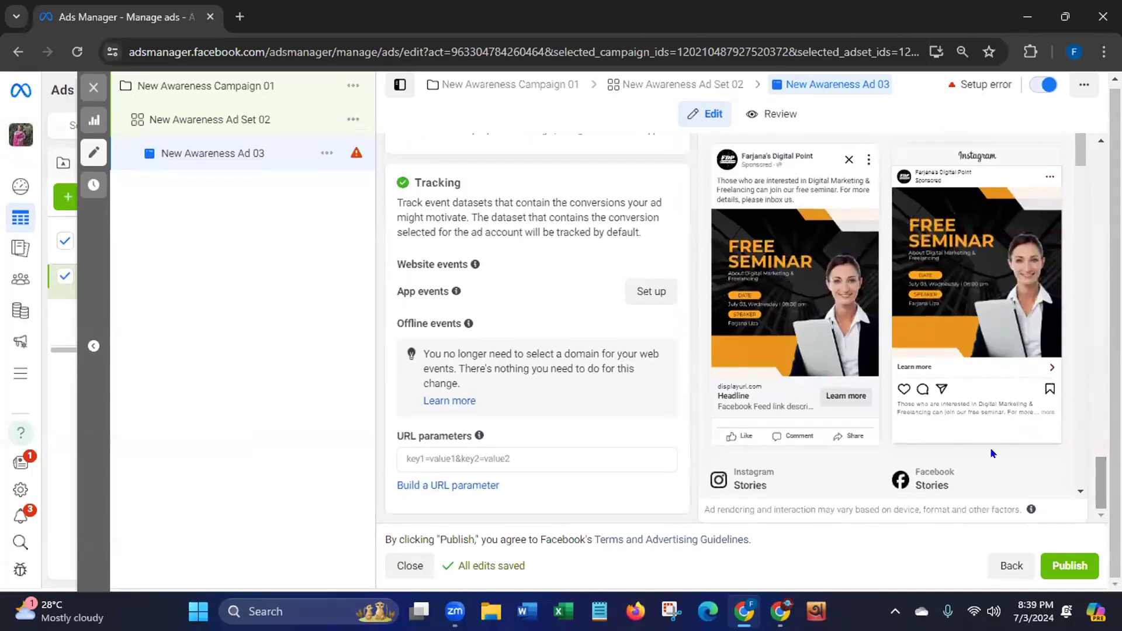
drag(1101, 483, 1101, 346)
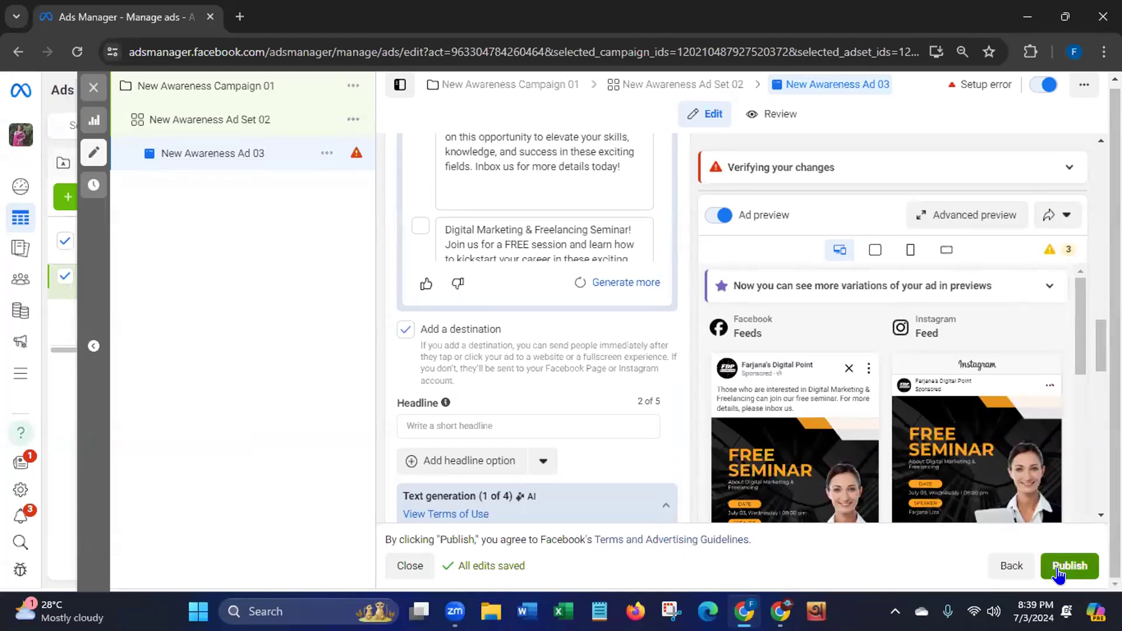
drag(1101, 349, 1101, 175)
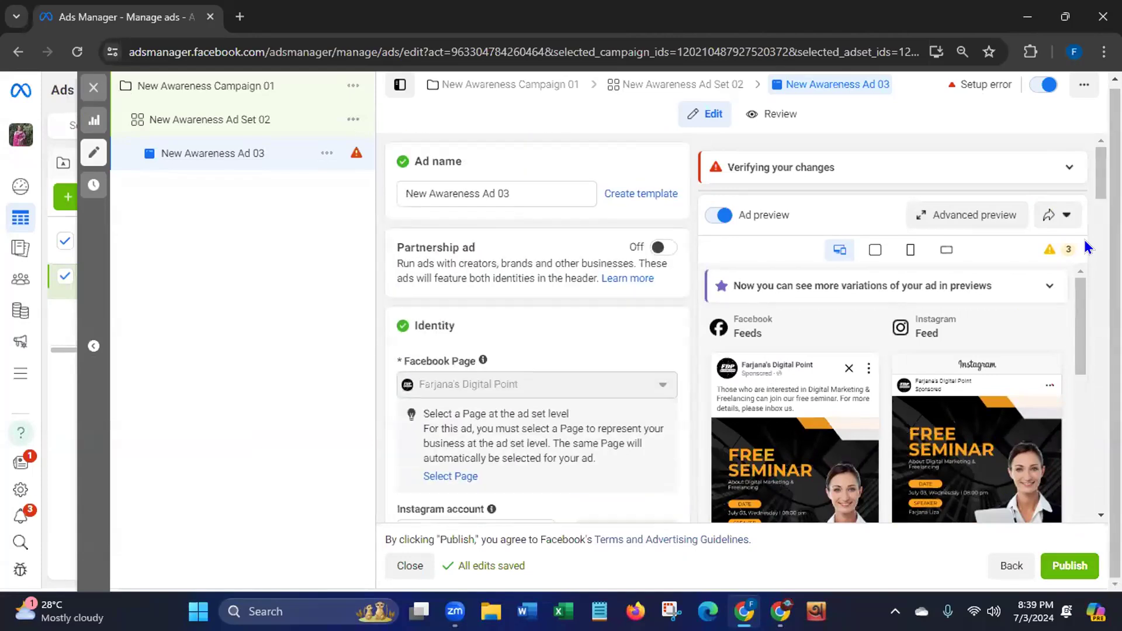
click(240, 121)
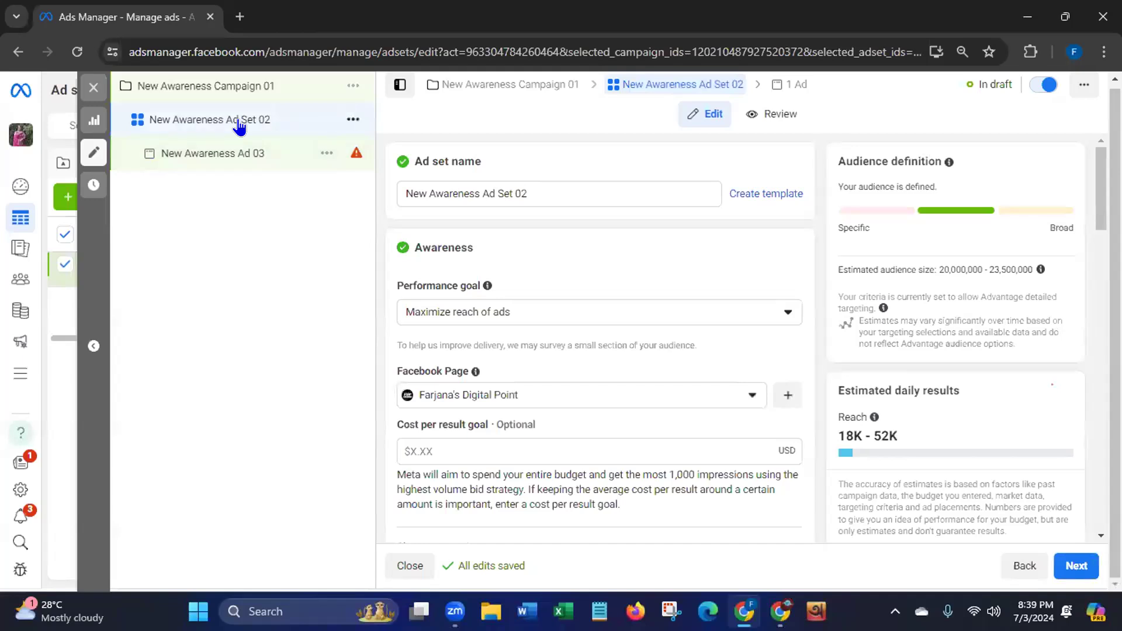
click(250, 88)
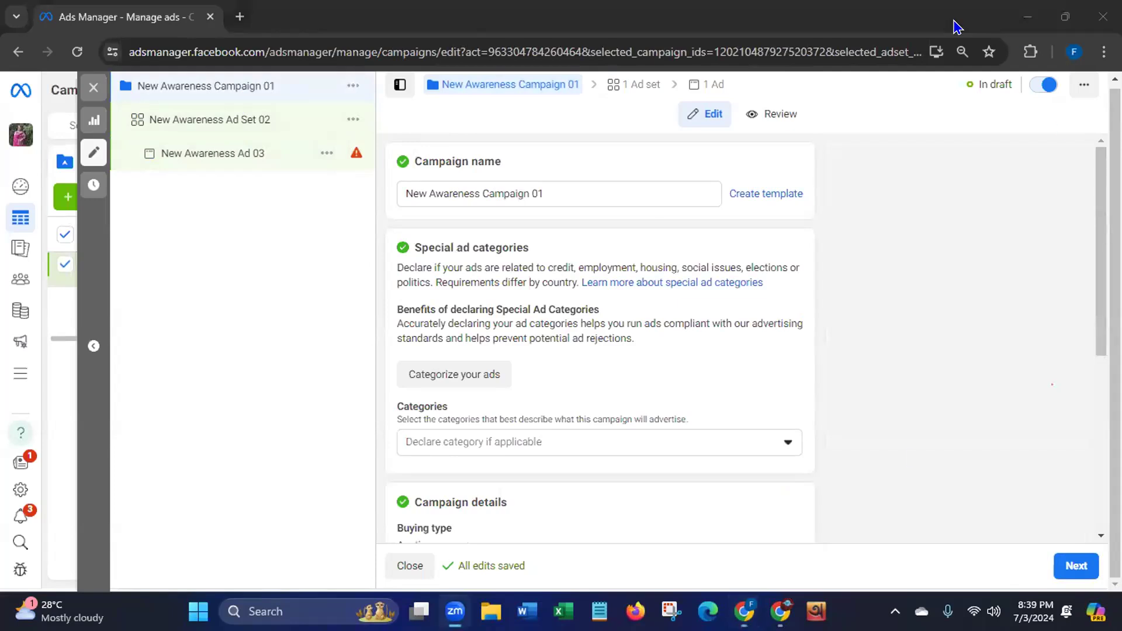
Load the Ads Manager Campaigns bookmark in a new tab, dismiss the payment notice, confirm In draft
click(240, 17)
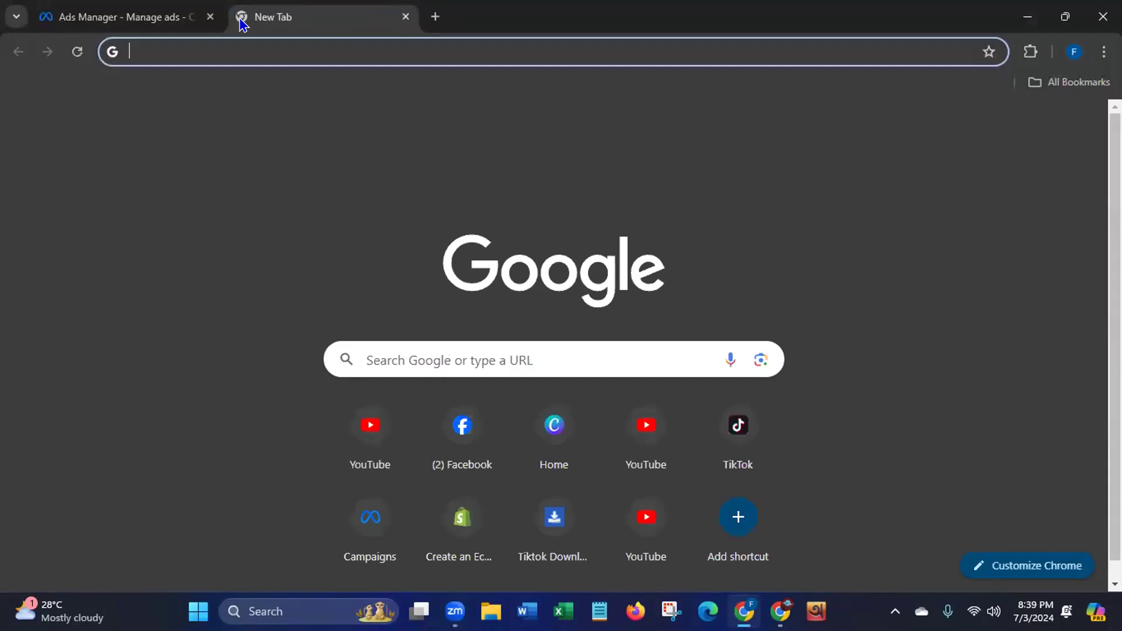
click(1064, 82)
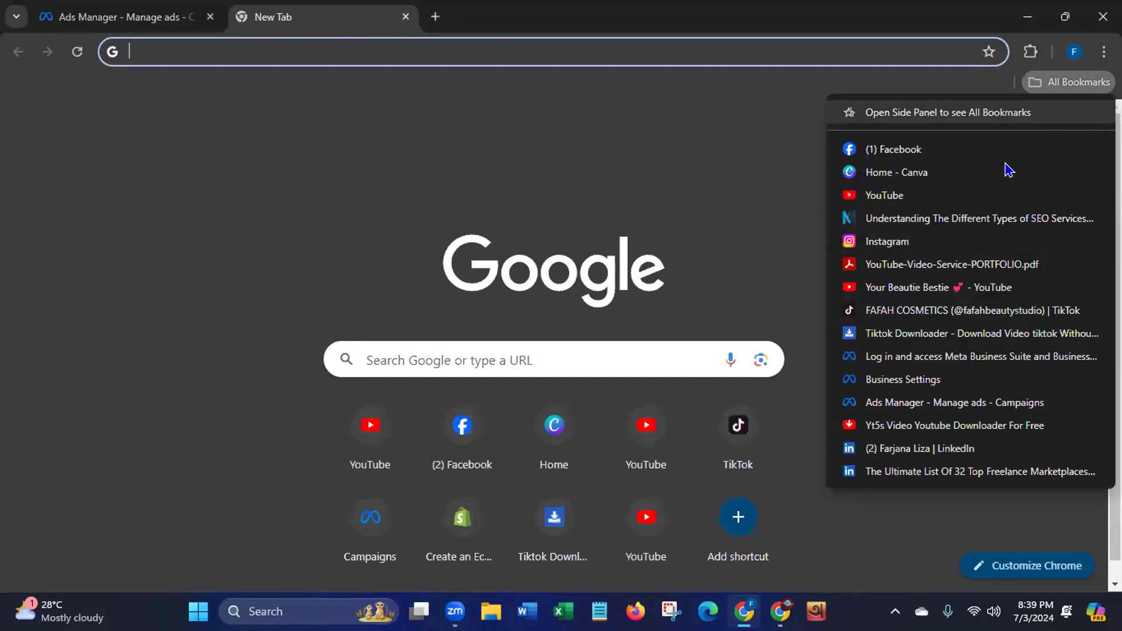
click(934, 403)
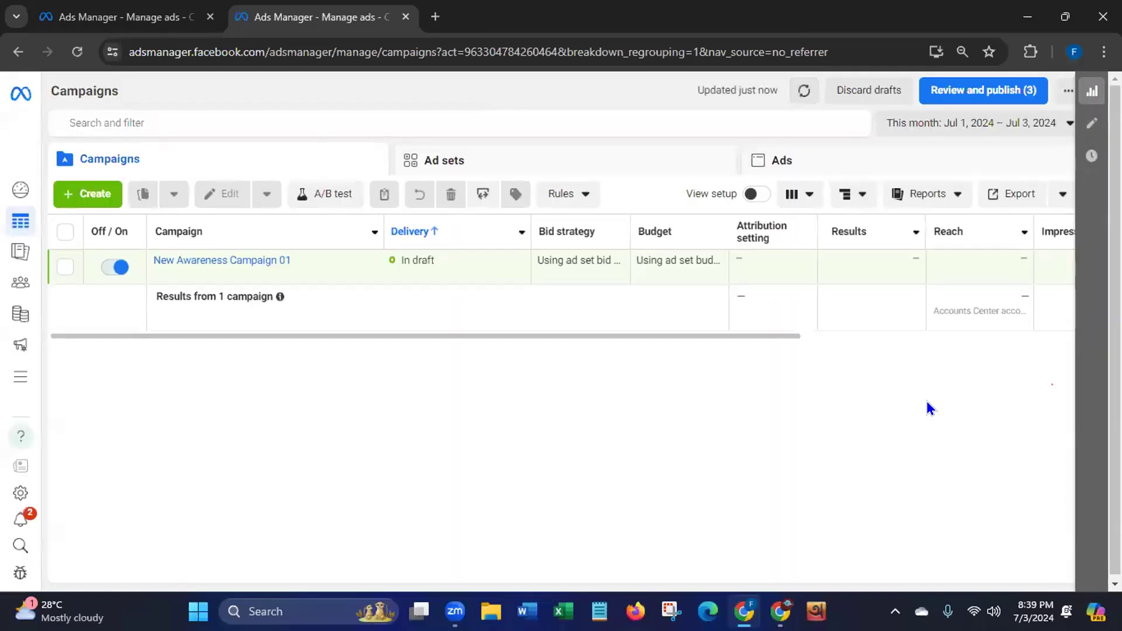
mouse_move(211, 283)
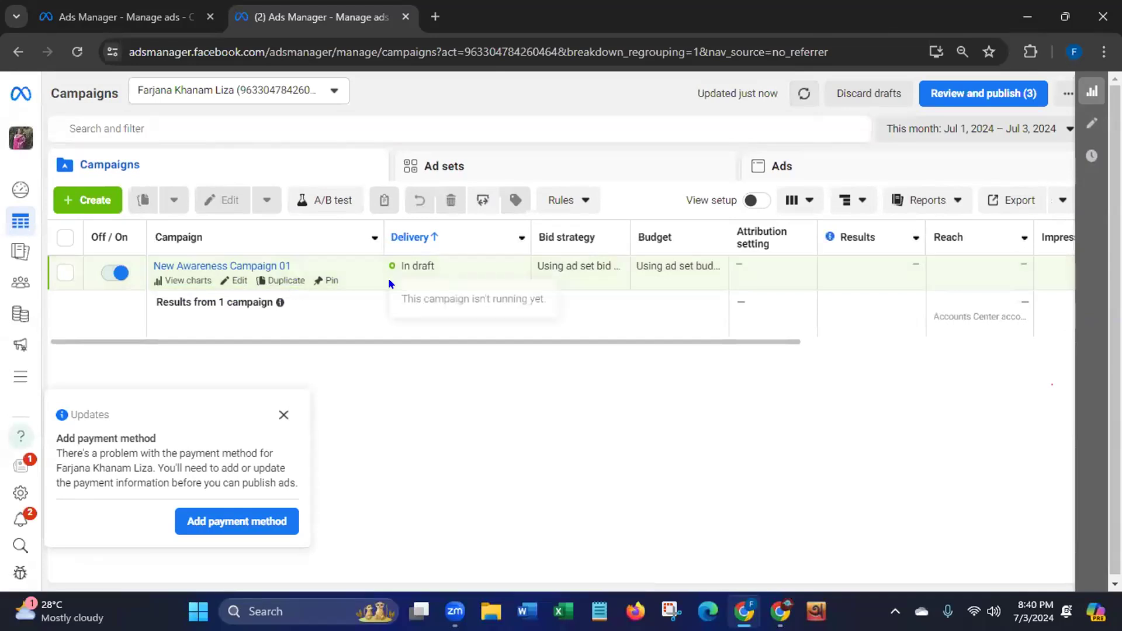
click(274, 416)
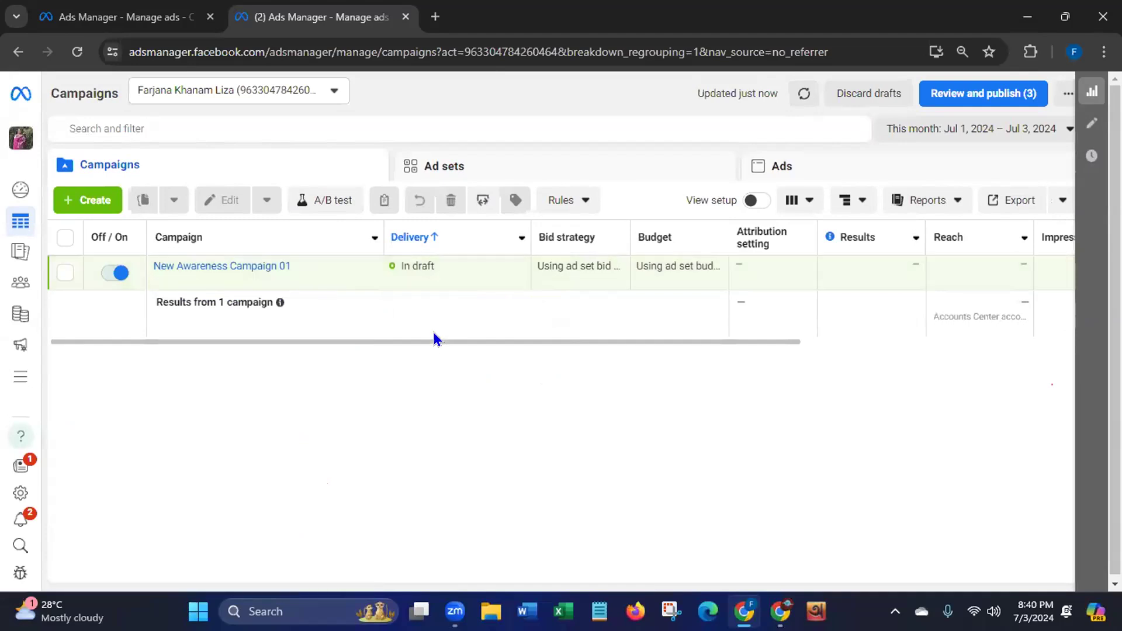
drag(414, 340, 508, 340)
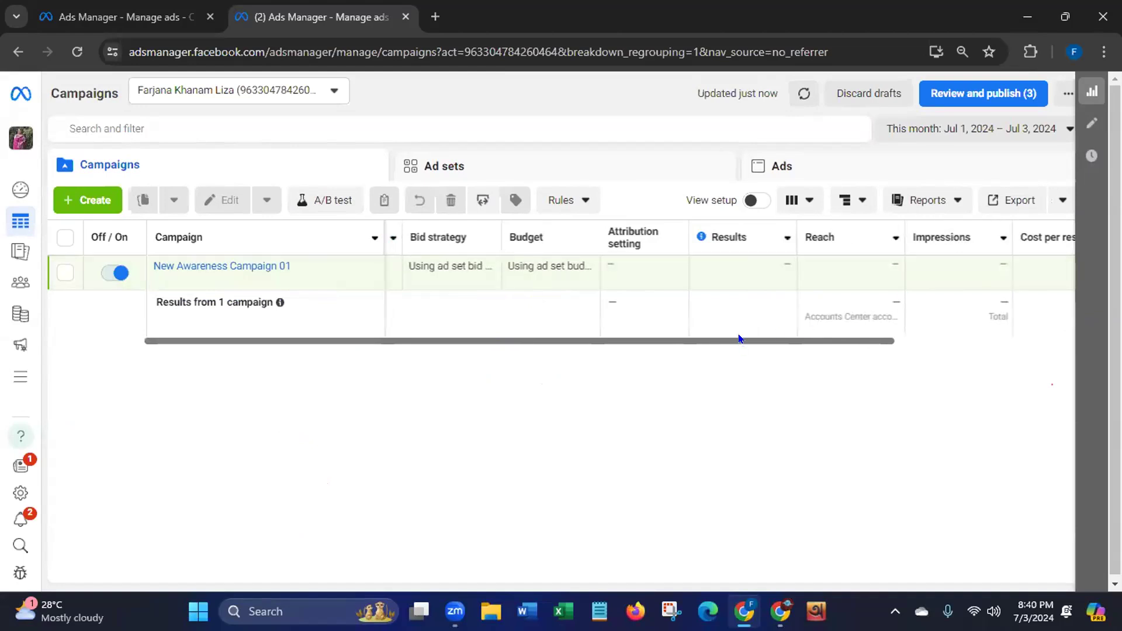
key(ctrl+a)
click(402, 363)
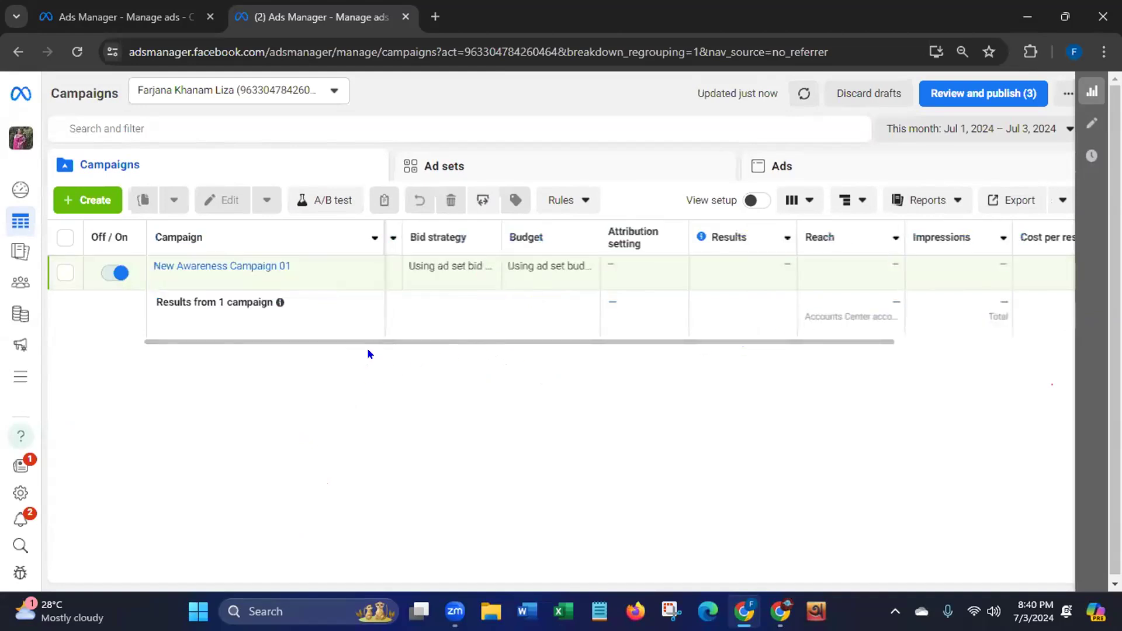
drag(308, 342, 213, 349)
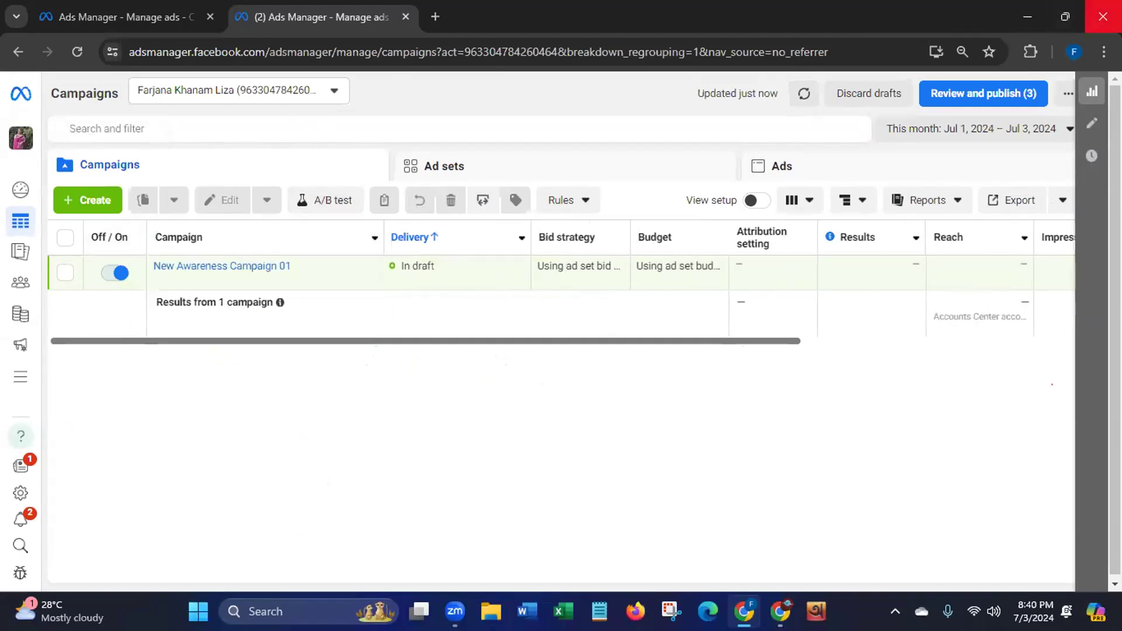
Close Chrome and refresh the Windows desktop
click(1102, 16)
right_click(500, 183)
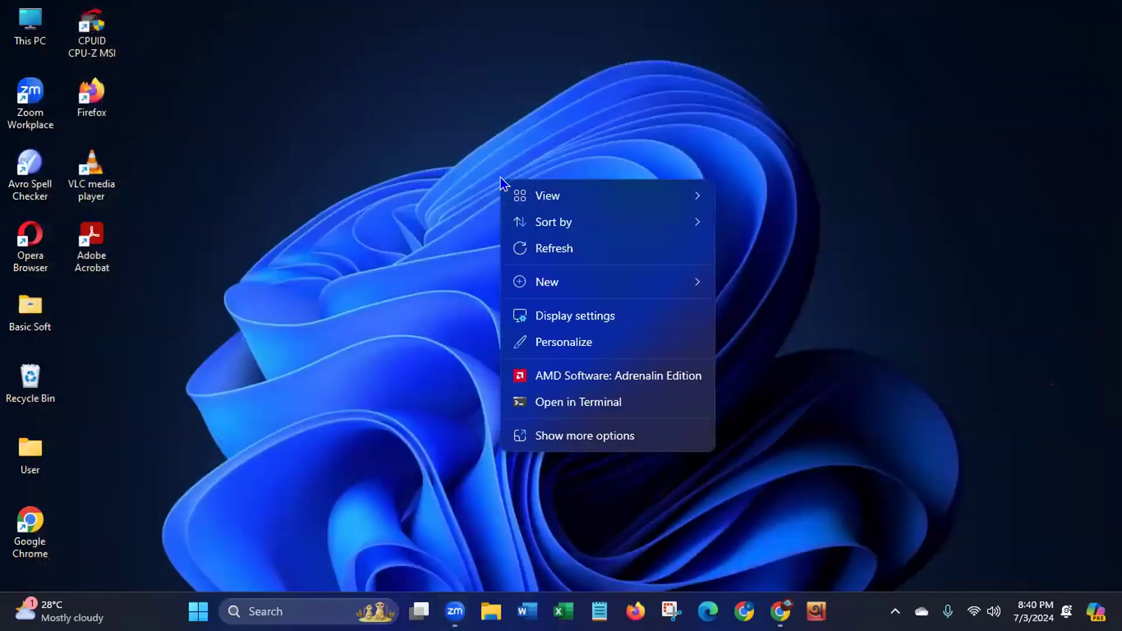
click(541, 246)
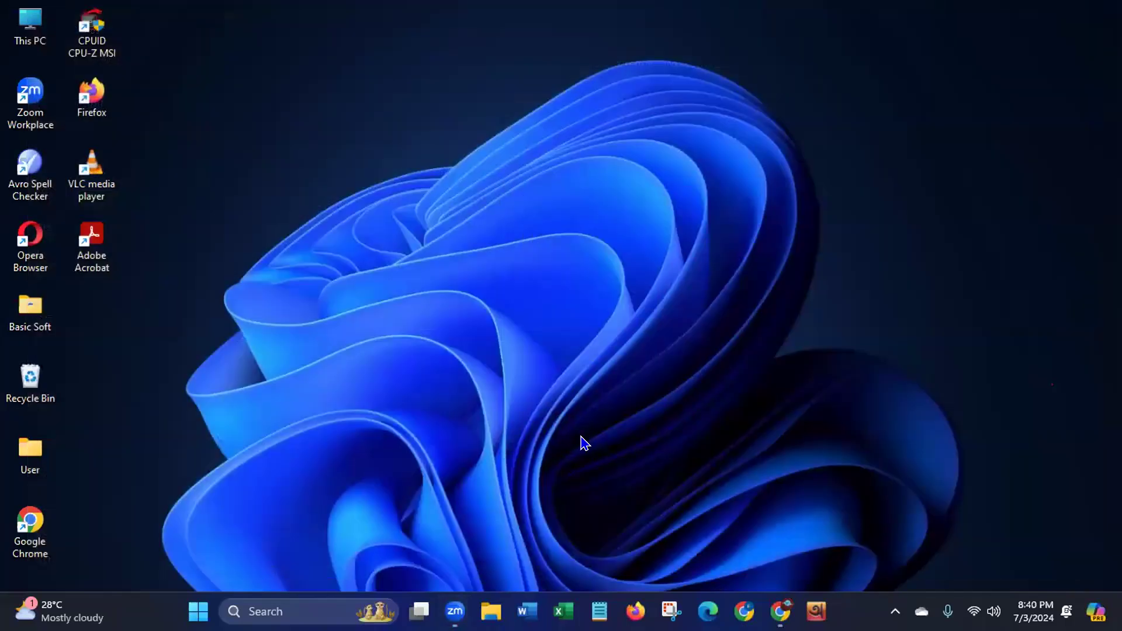